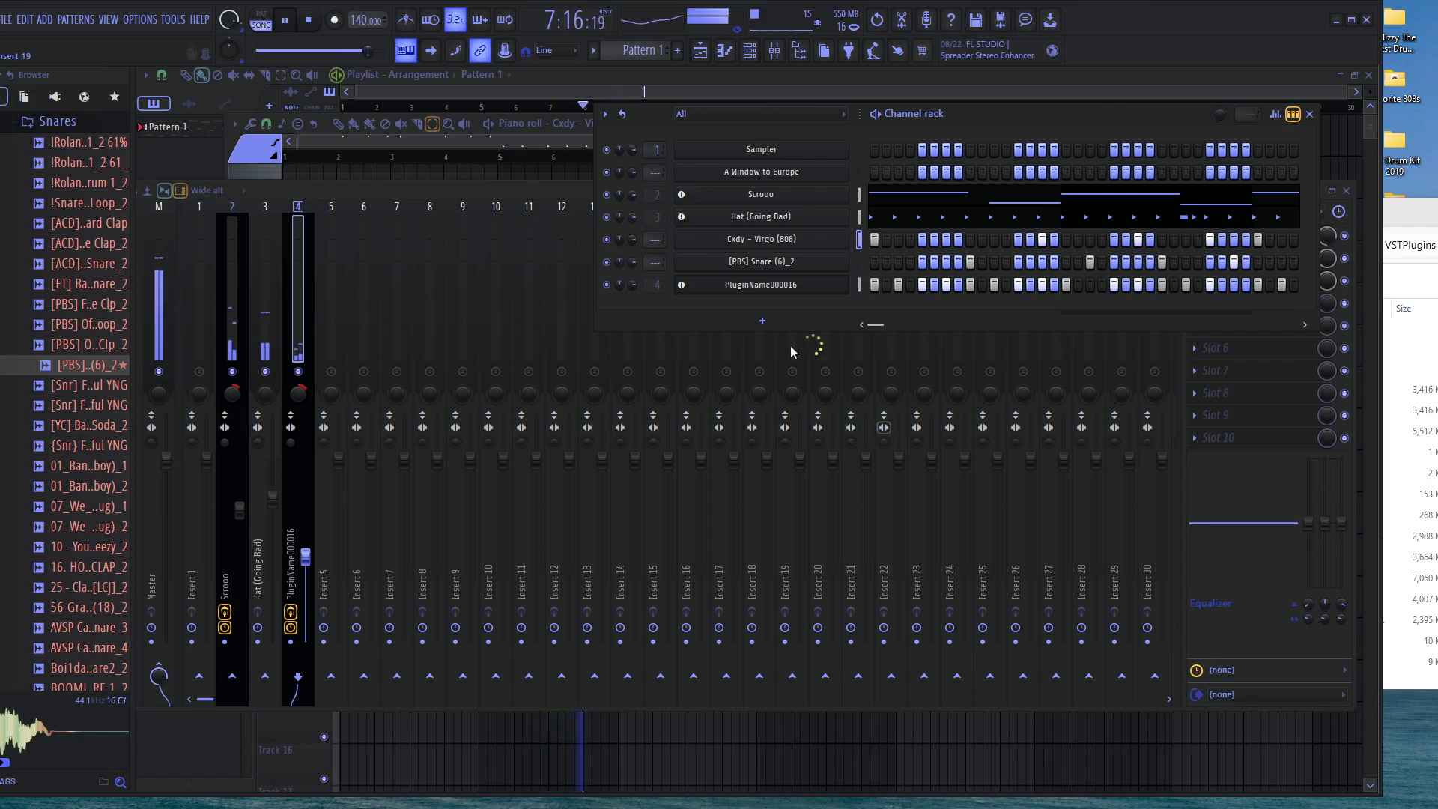
Mute the Hat (Going Bad), Cxdy - Virgo (808) and [PBS] Snare (6)_2 channels, and play the pattern from the start
{"action": "left_click", "coordinate": [287, 25]}
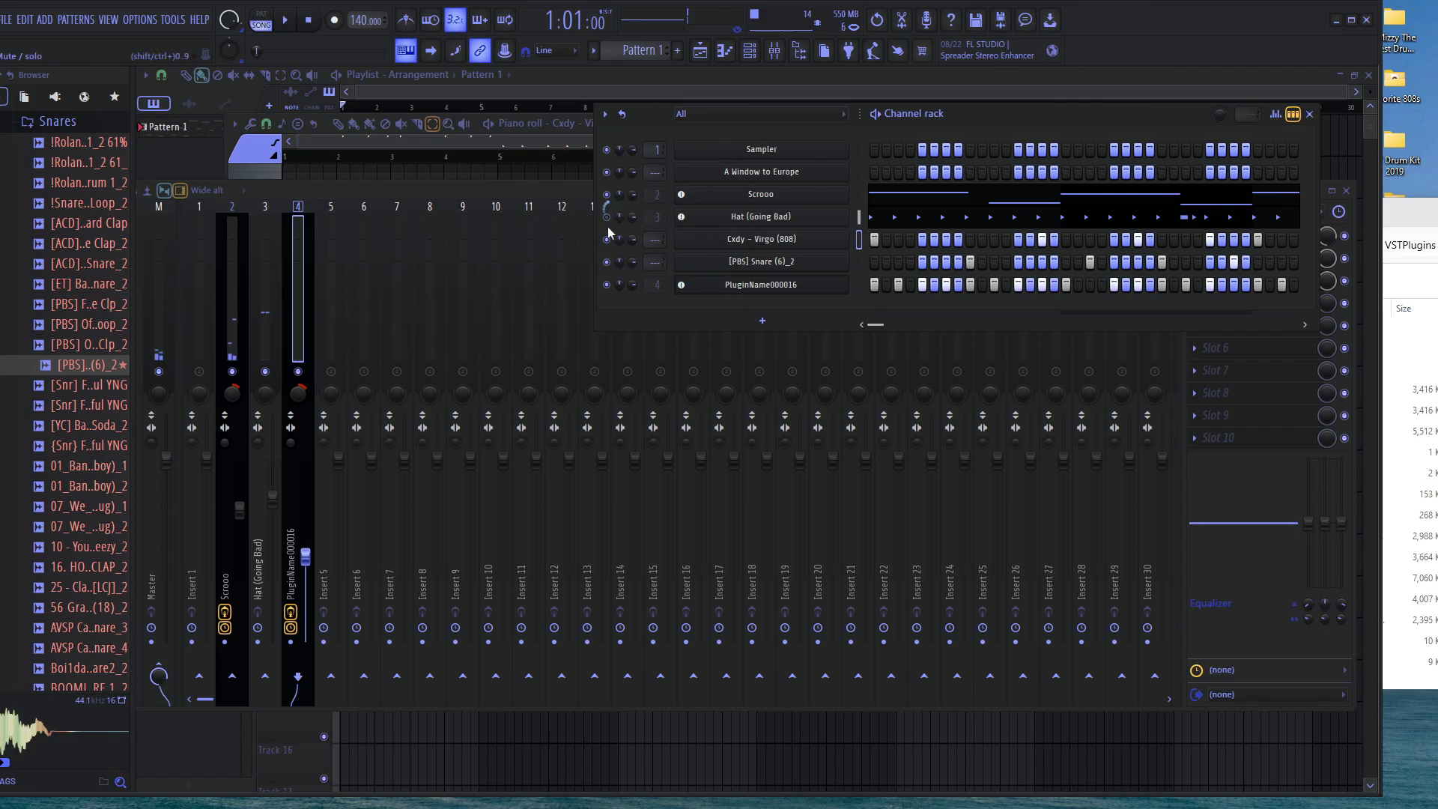
{"action": "key", "text": "space"}
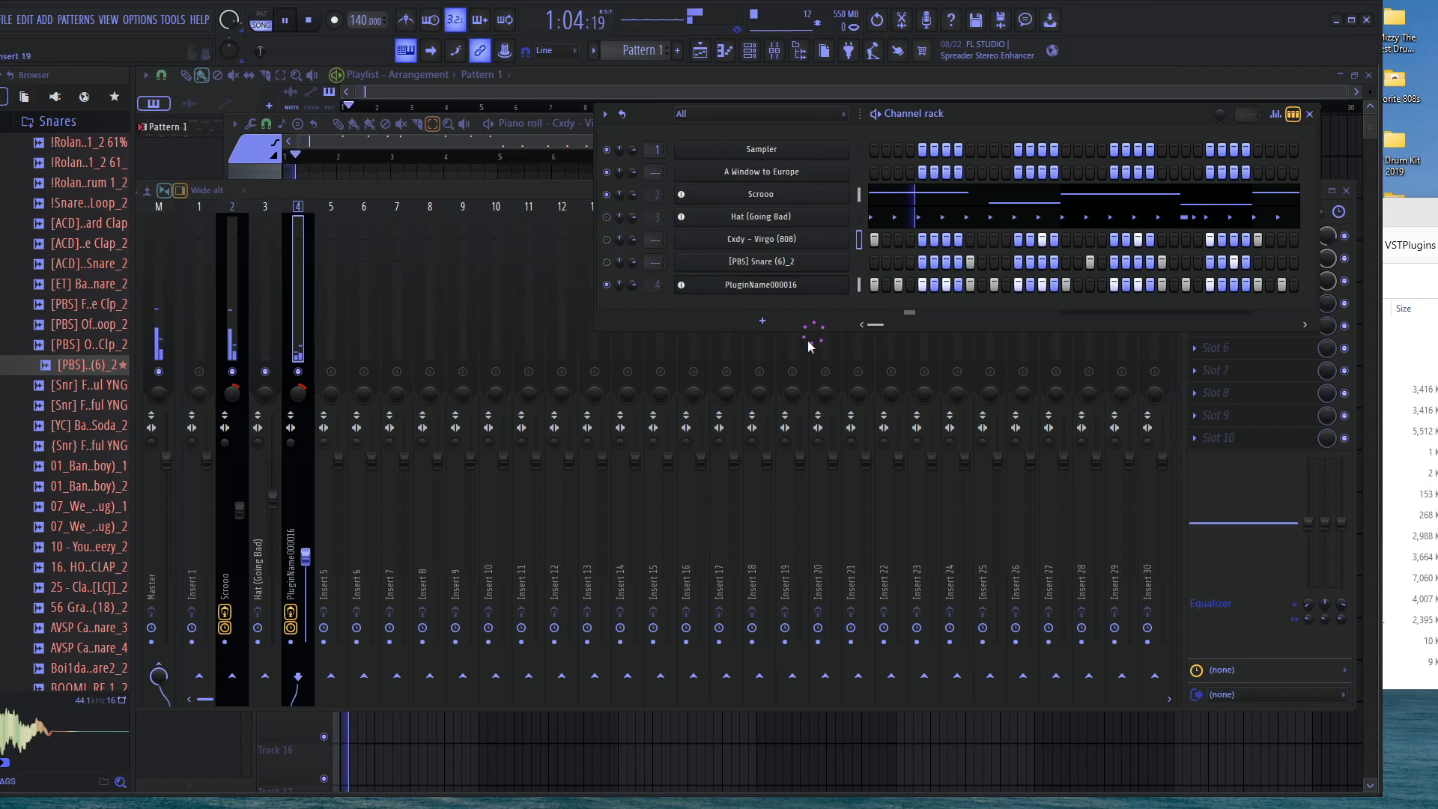
{"action": "left_click", "coordinate": [496, 187]}
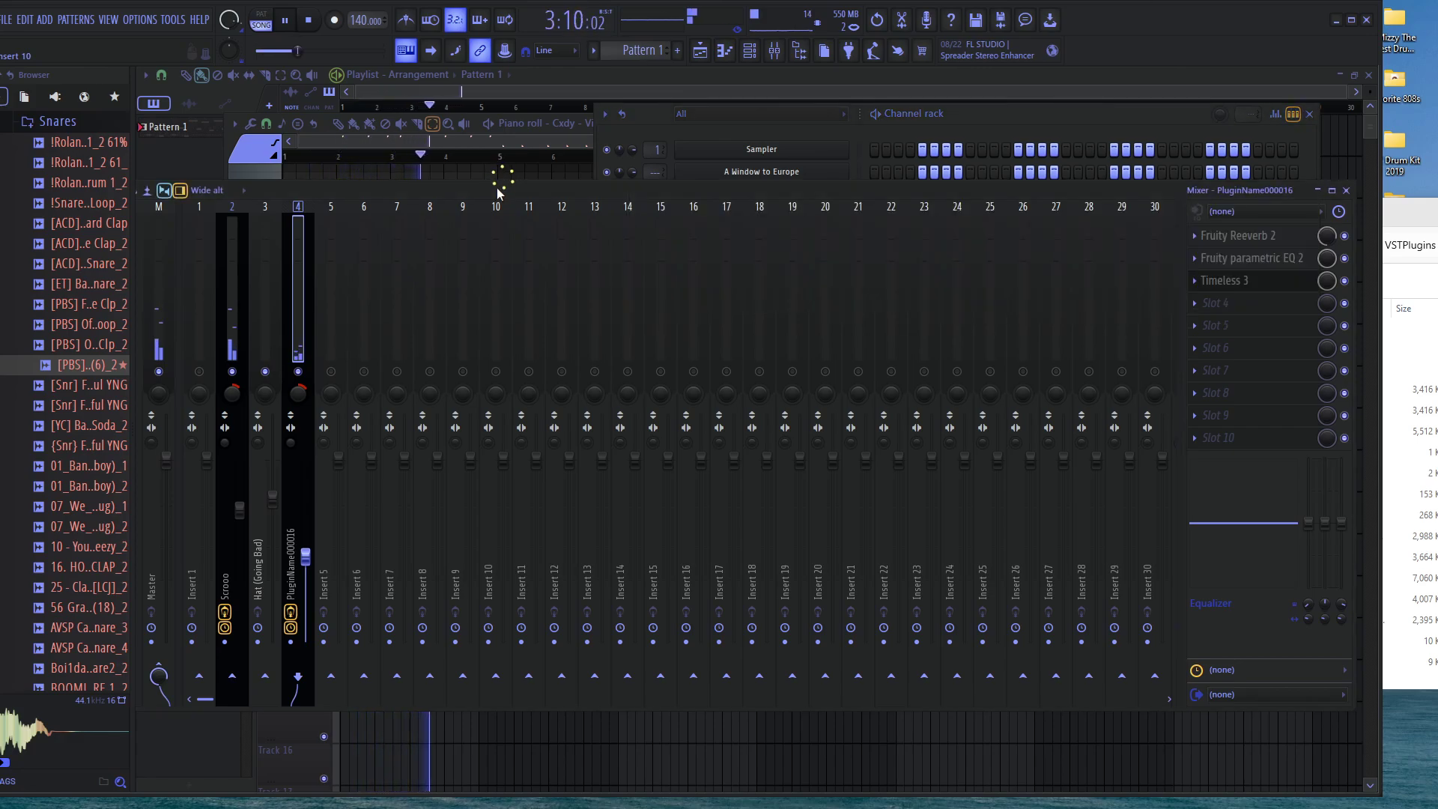
{"action": "left_click", "coordinate": [1013, 119]}
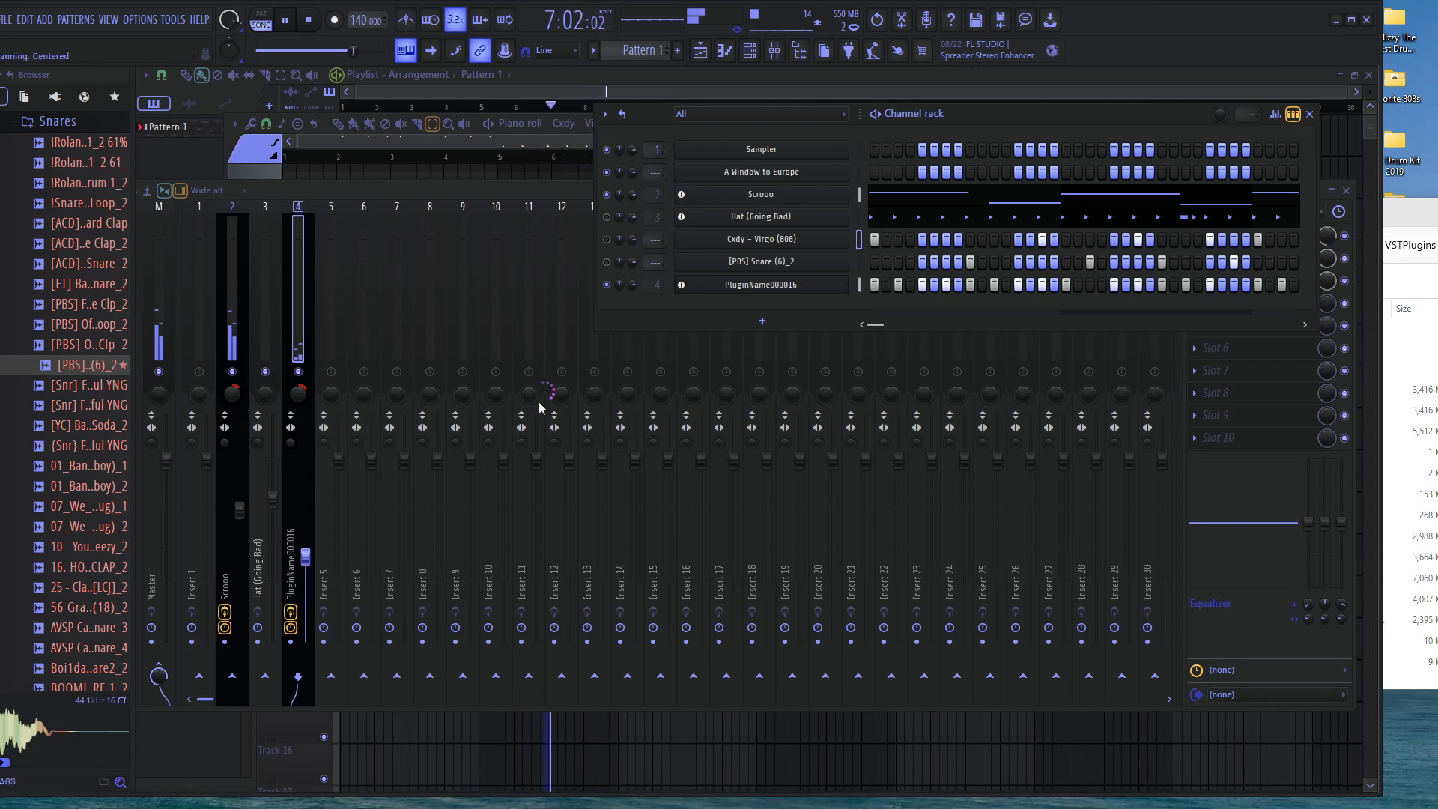
Display the Scrooo channel's melody in the piano roll
{"action": "left_click", "coordinate": [352, 189]}
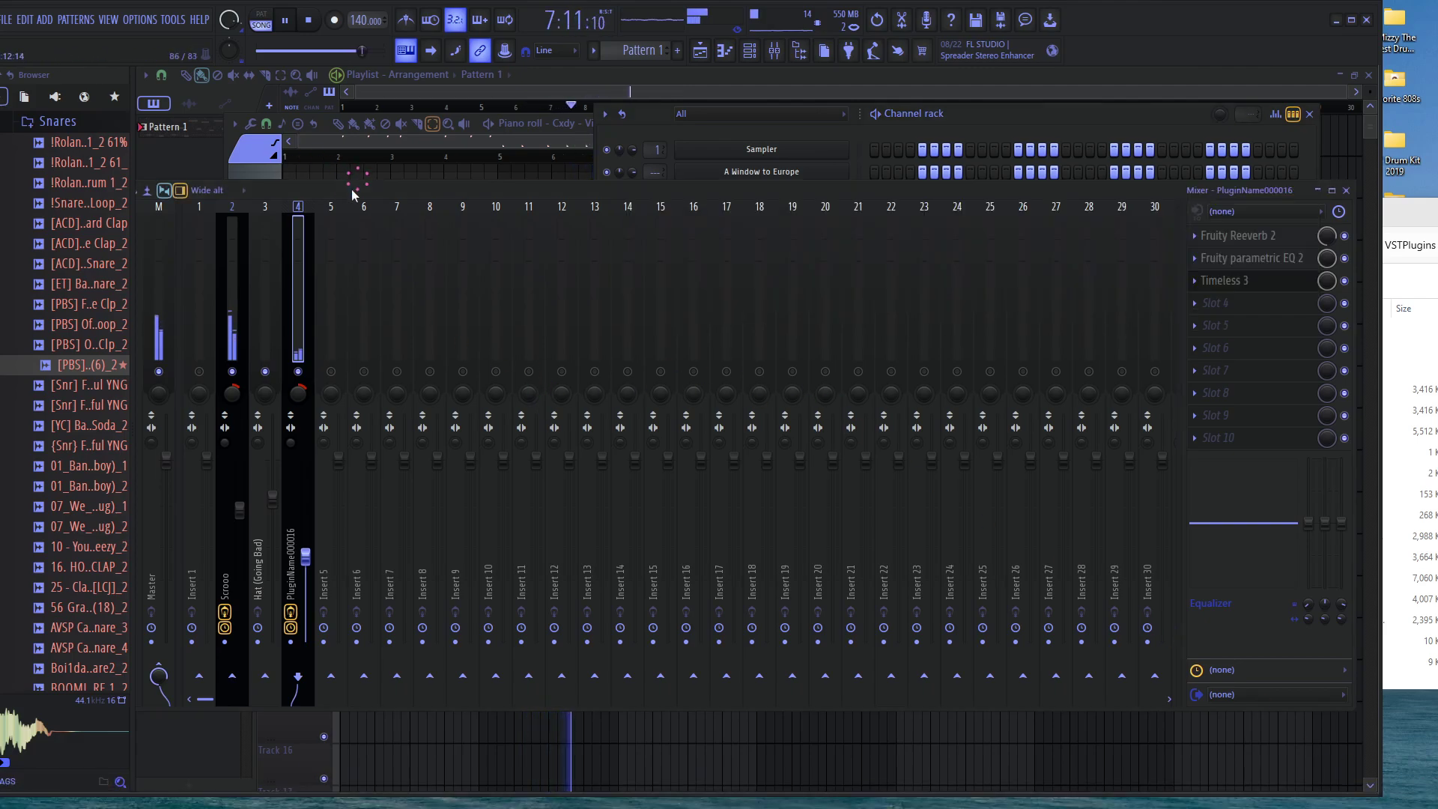
{"action": "left_click", "coordinate": [586, 122]}
{"action": "left_click", "coordinate": [749, 126]}
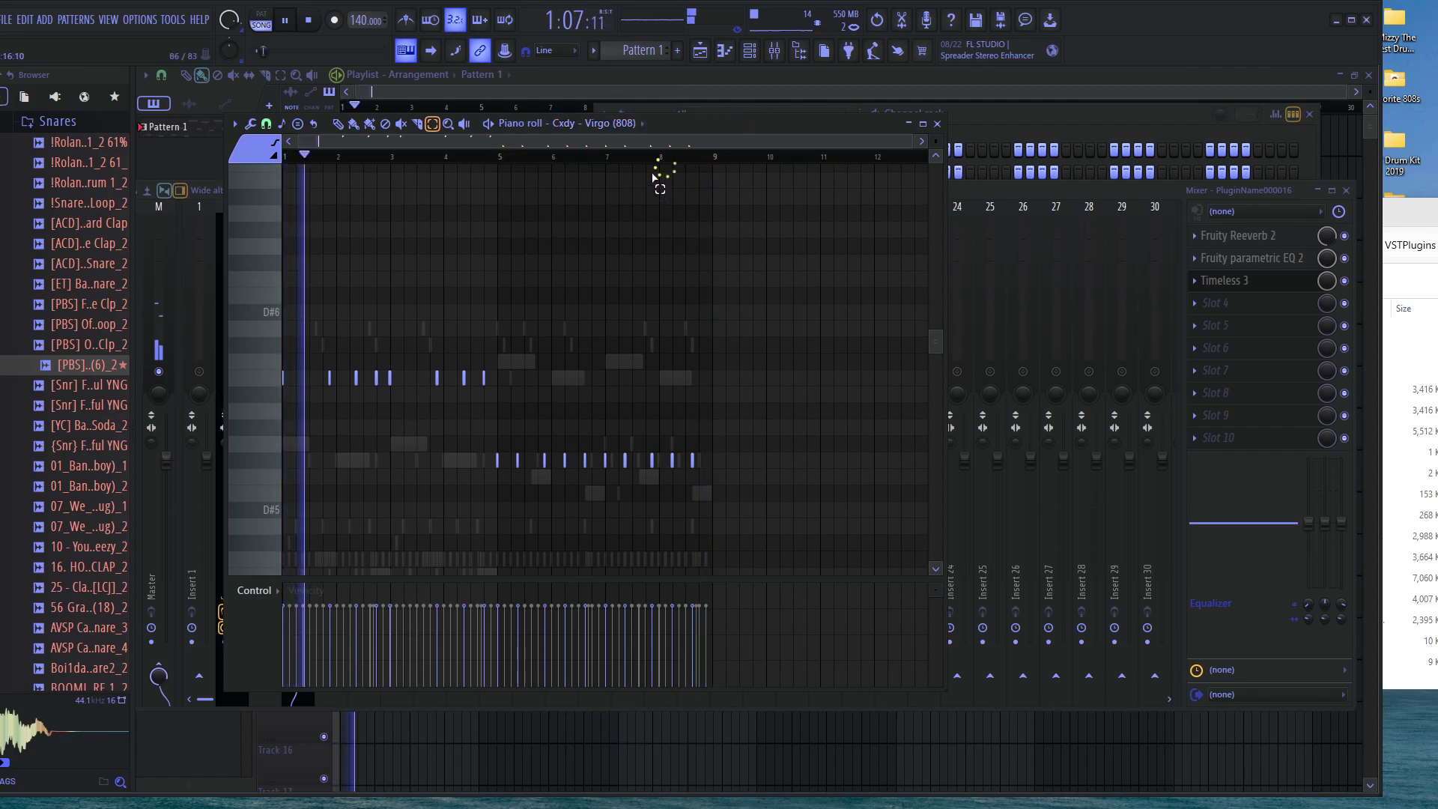
{"action": "left_click", "coordinate": [599, 123]}
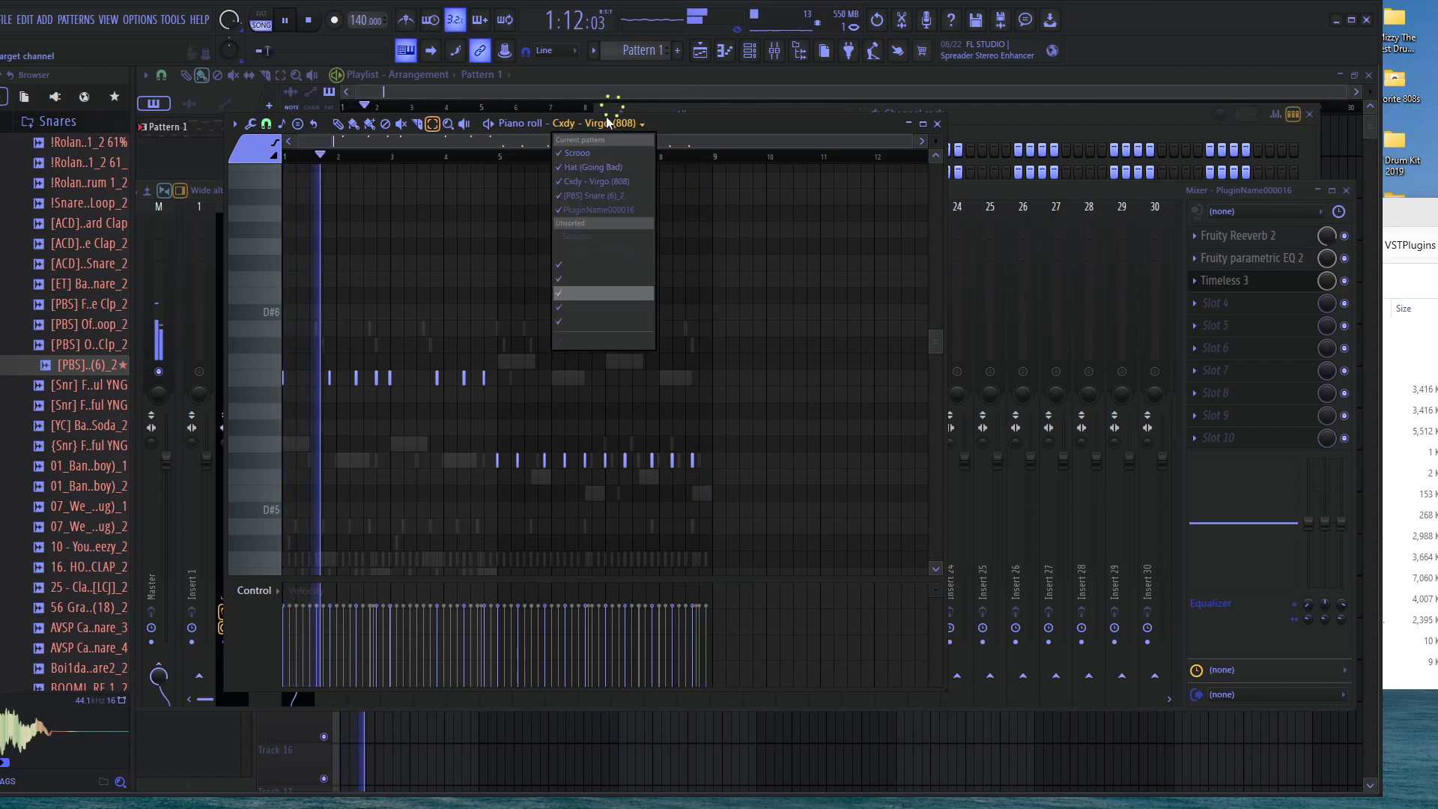
{"action": "left_click", "coordinate": [626, 264]}
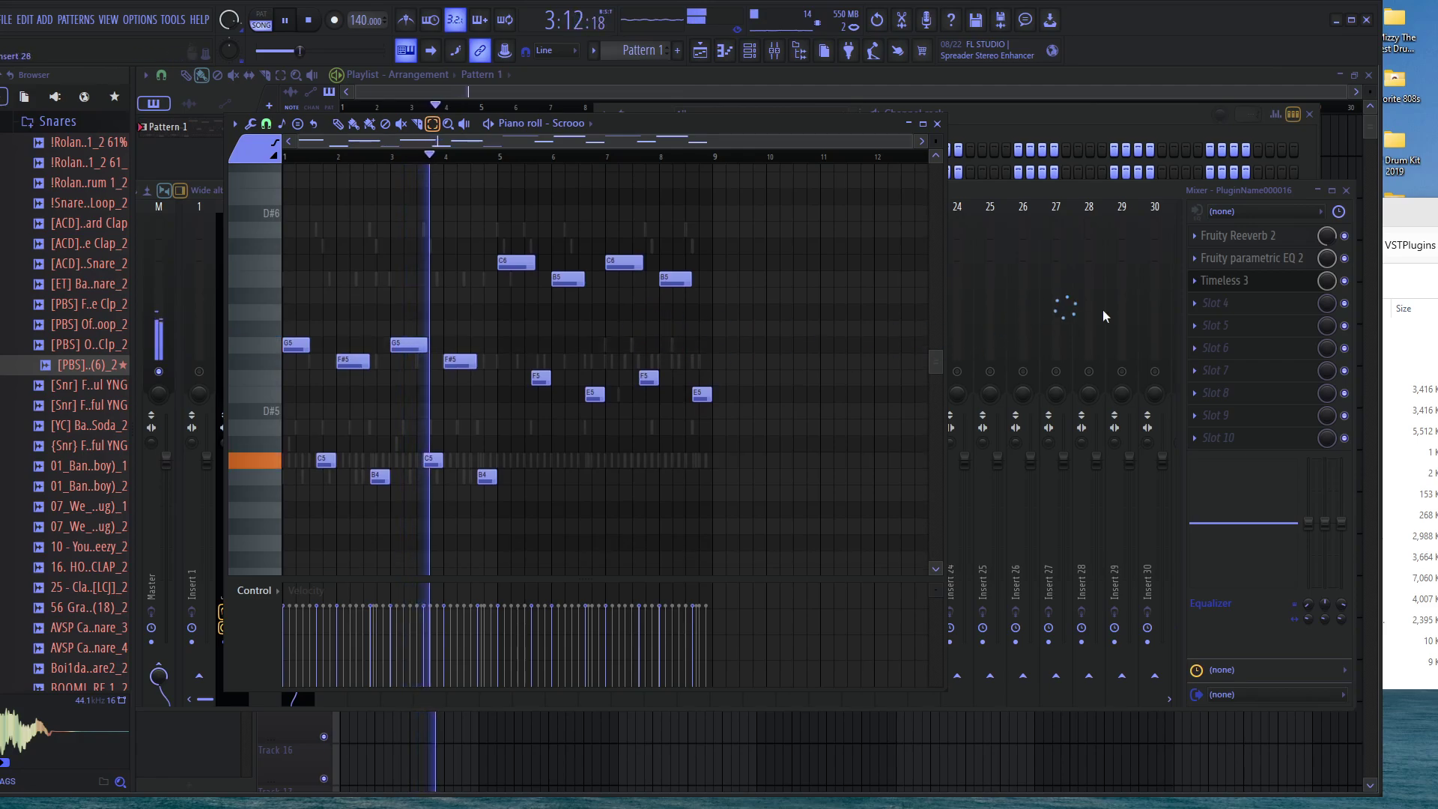
Delete the A Window to Europe and Sampler channels from the channel rack
{"action": "left_click", "coordinate": [1045, 122]}
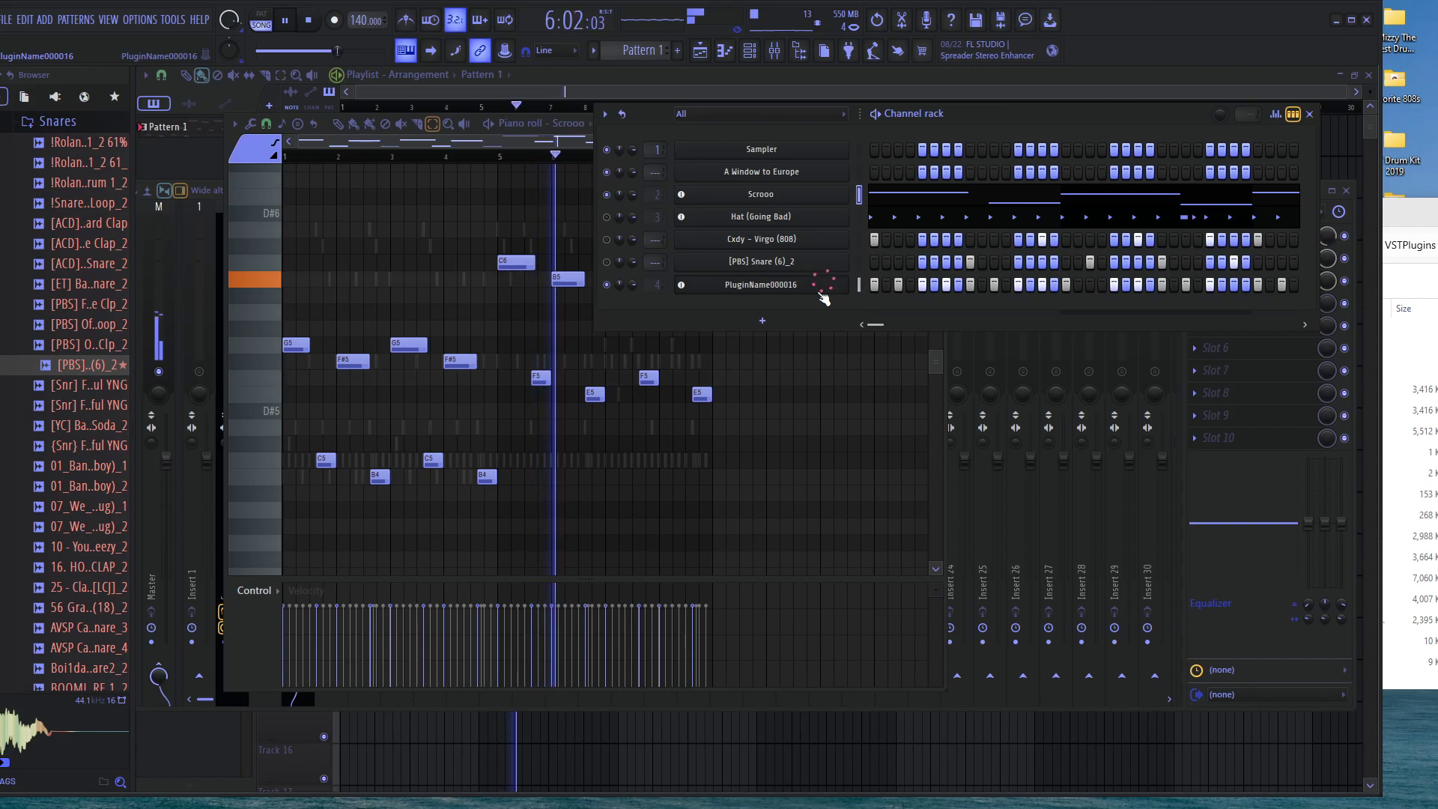
{"action": "right_click", "coordinate": [760, 171]}
{"action": "key", "text": "d"}
{"action": "key", "text": "Return"}
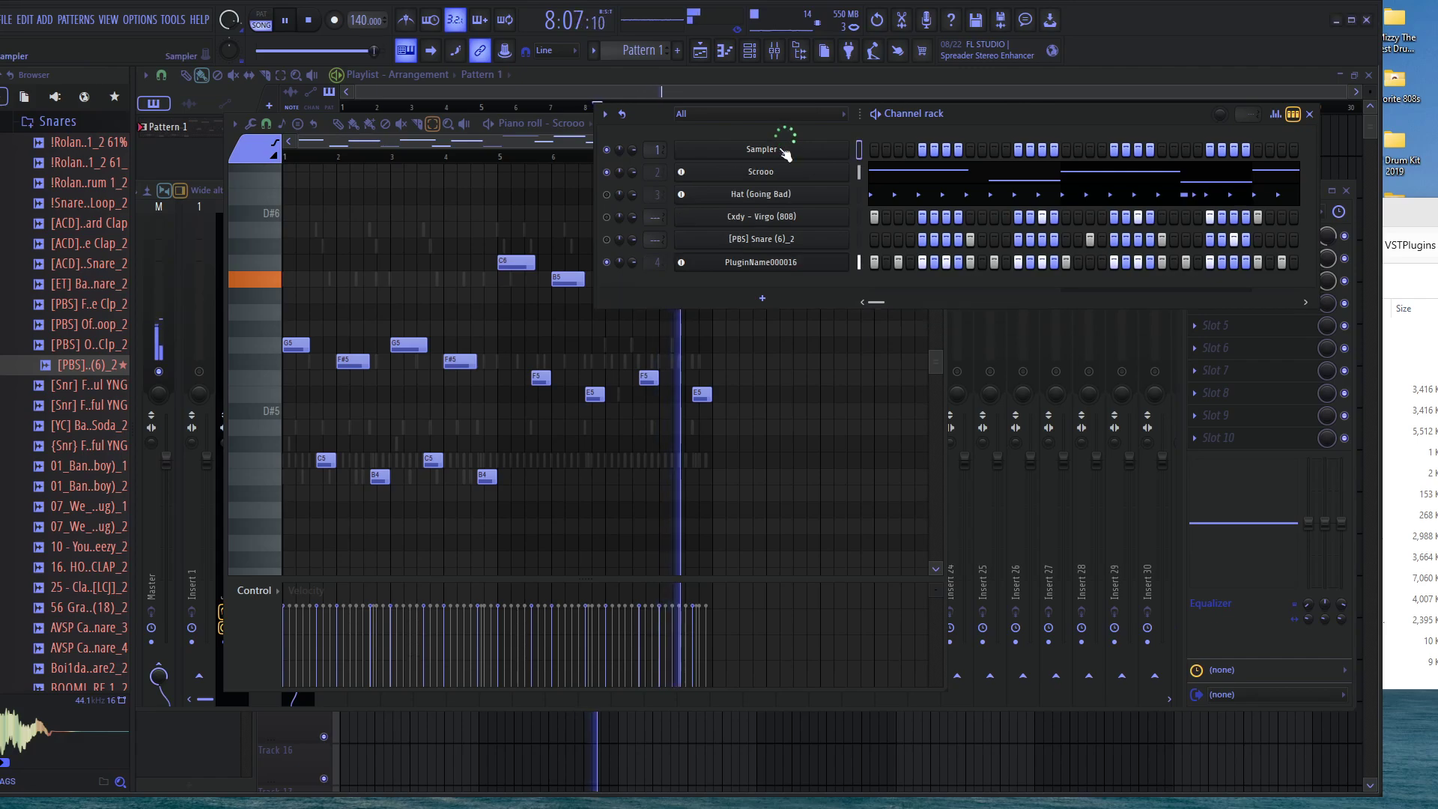
{"action": "right_click", "coordinate": [781, 149]}
{"action": "key", "text": "d"}
{"action": "key", "text": "Return"}
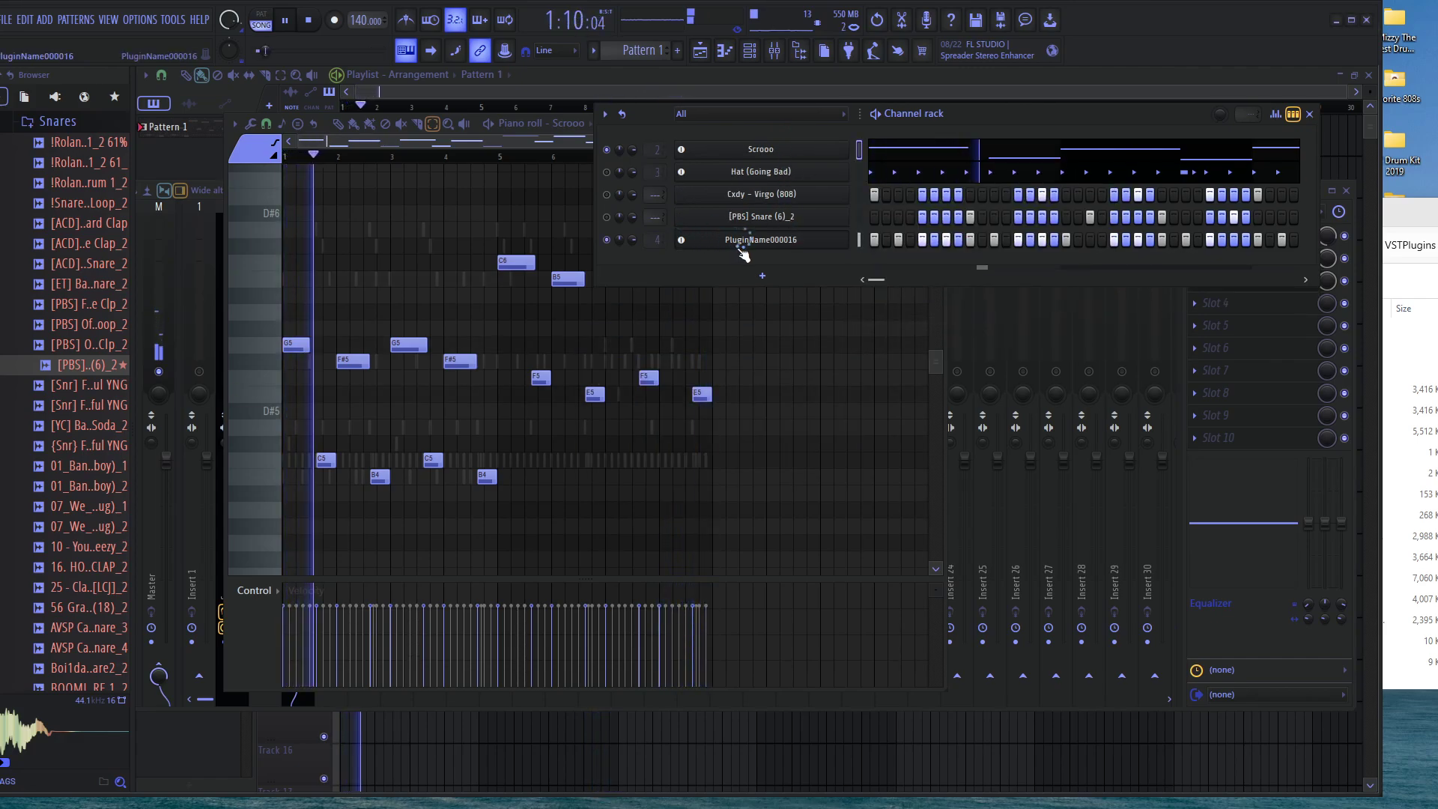
Move the PluginName000016 channel up to directly below Scrooo and stop playback
{"action": "key", "text": "alt+Up"}
{"action": "key", "text": "alt+Up"}
{"action": "key", "text": "alt+Up"}
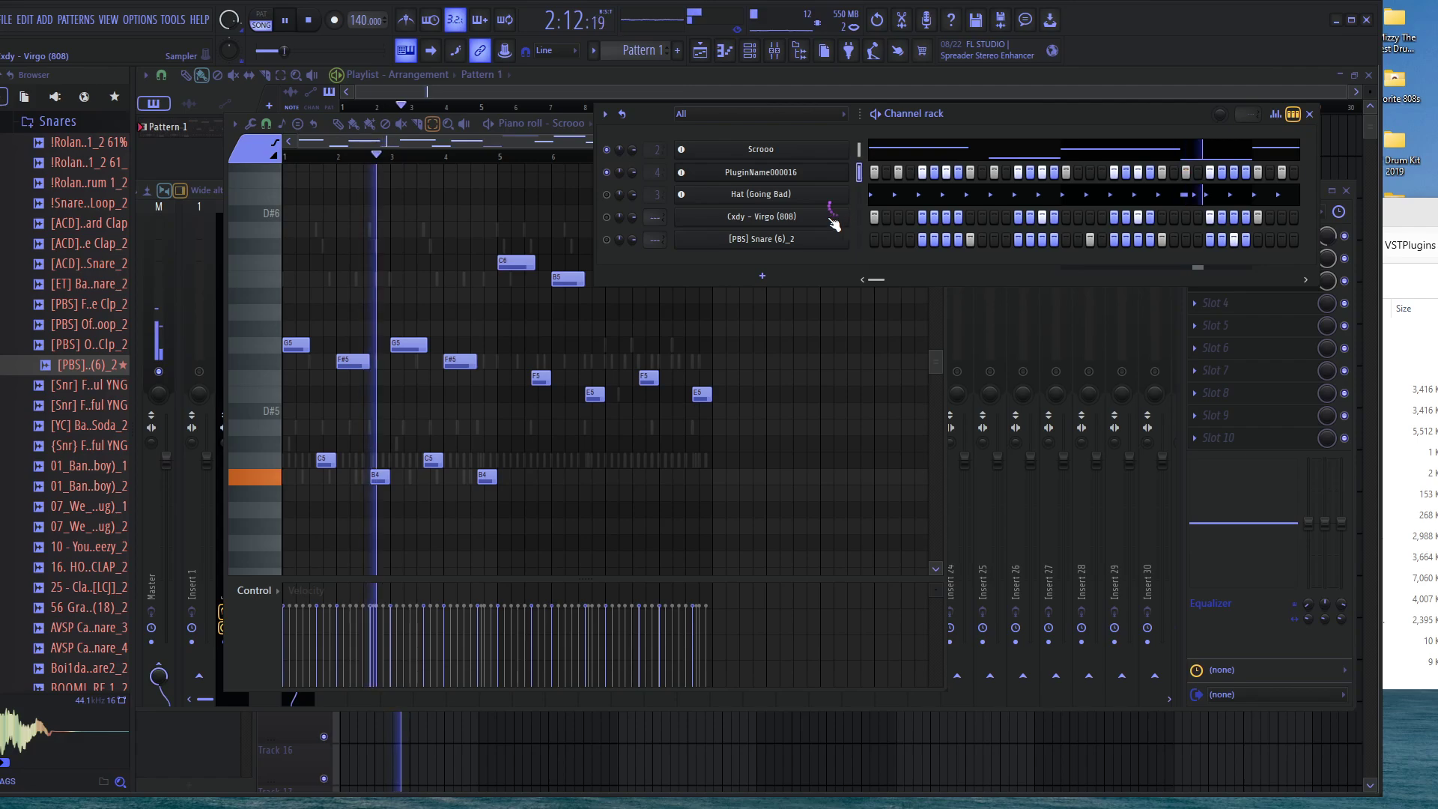
{"action": "left_click", "coordinate": [721, 405]}
{"action": "key", "text": "space"}
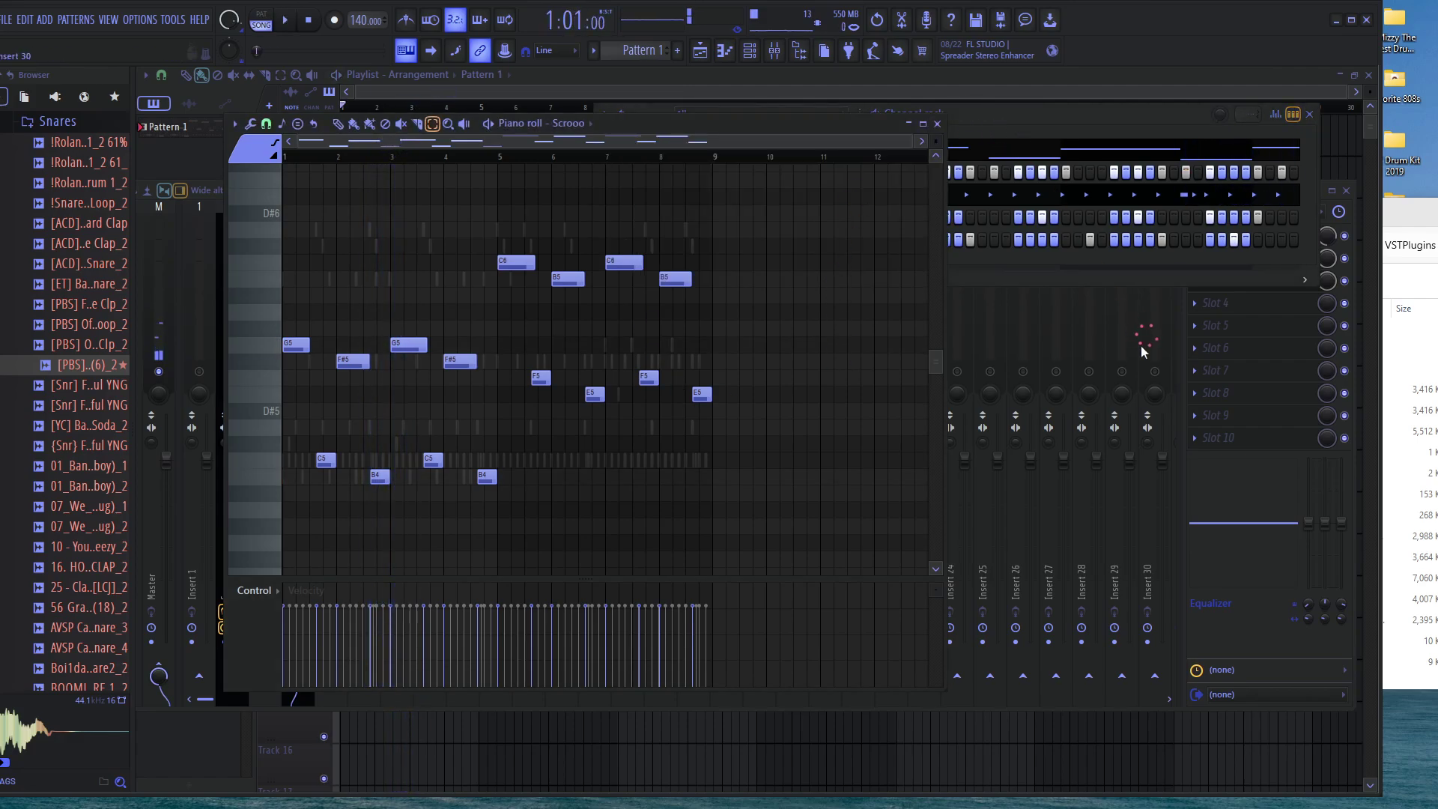
Add a Kontakt 7 instrument channel to the channel rack
{"action": "key", "text": "F9"}
{"action": "left_click", "coordinate": [757, 63]}
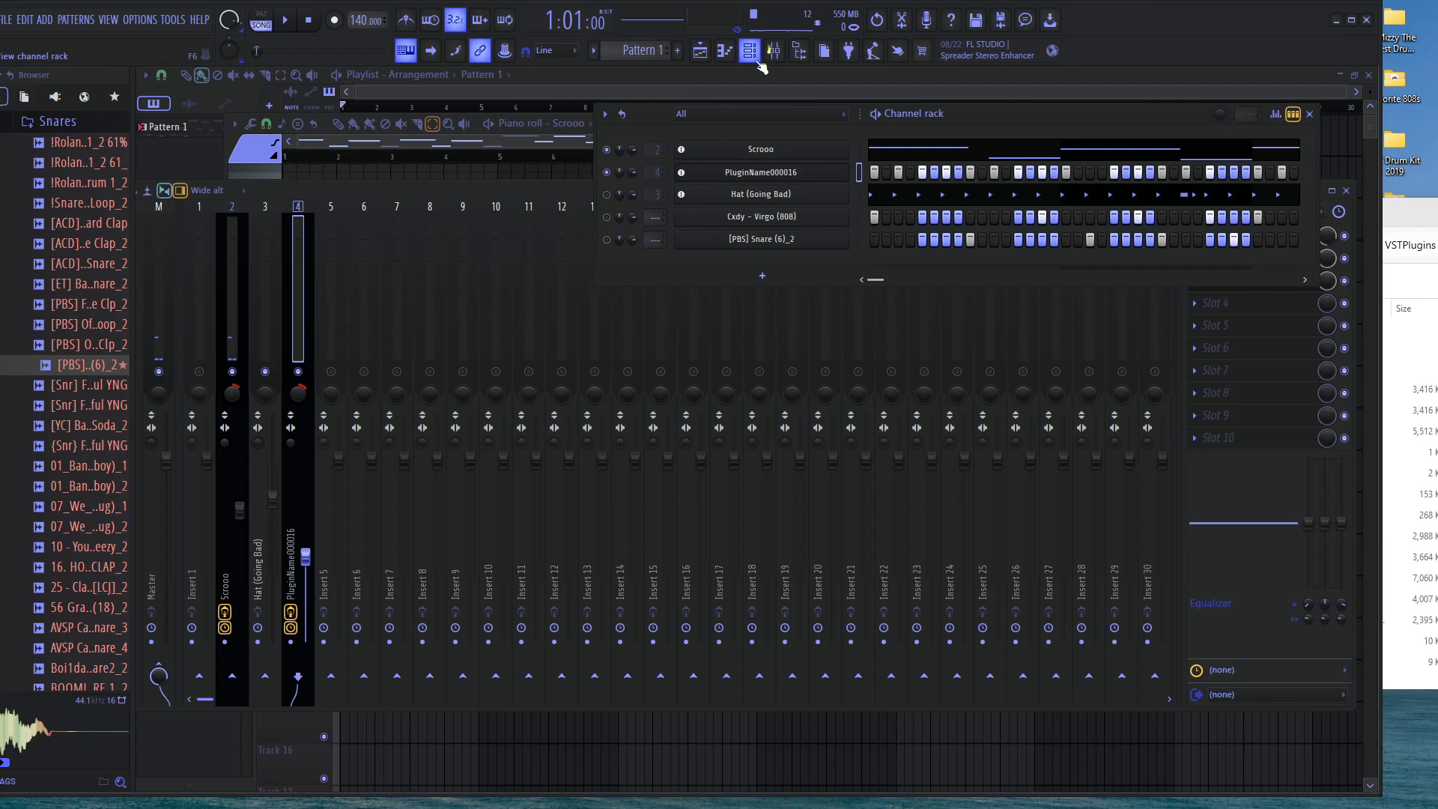
{"action": "left_click", "coordinate": [764, 283]}
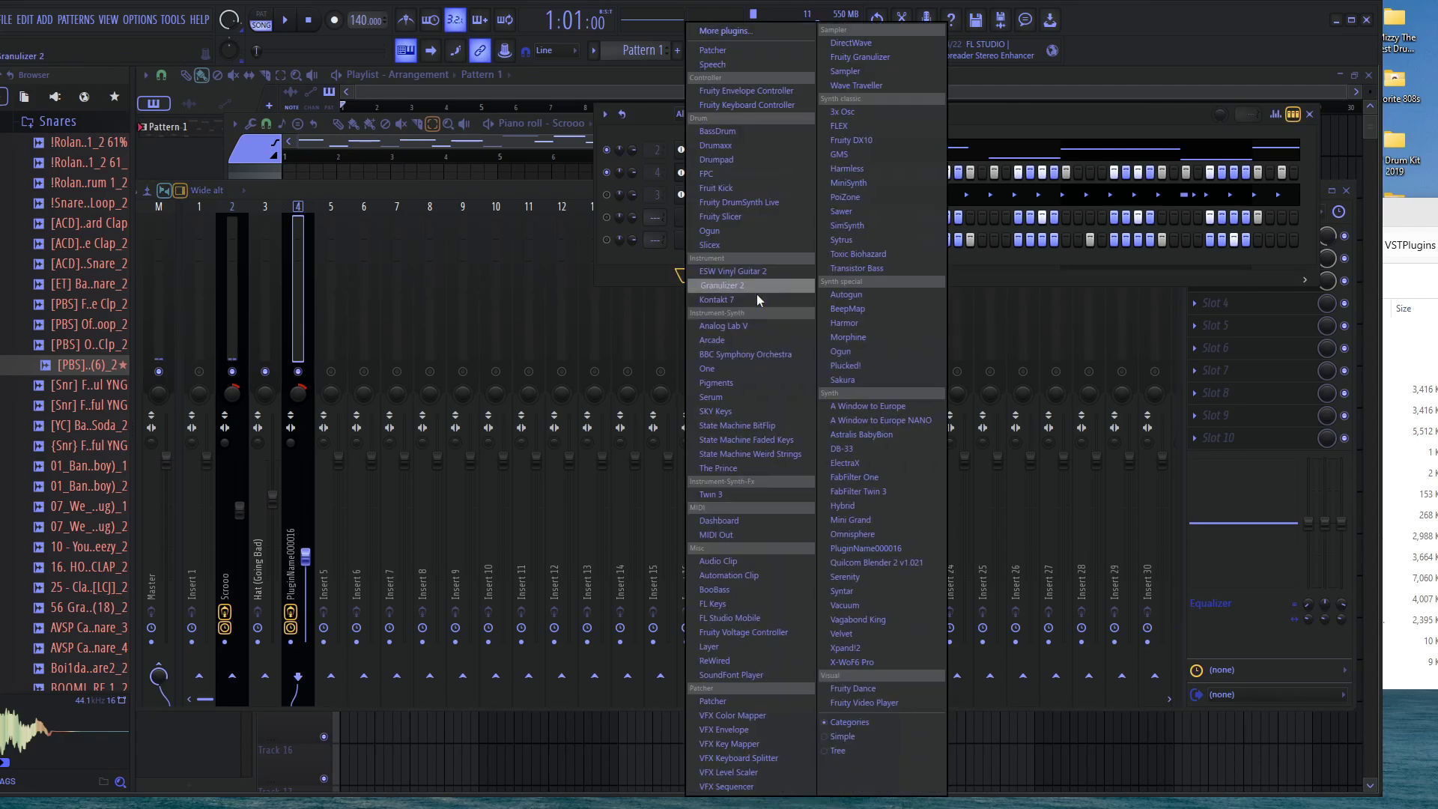
{"action": "left_click", "coordinate": [768, 301]}
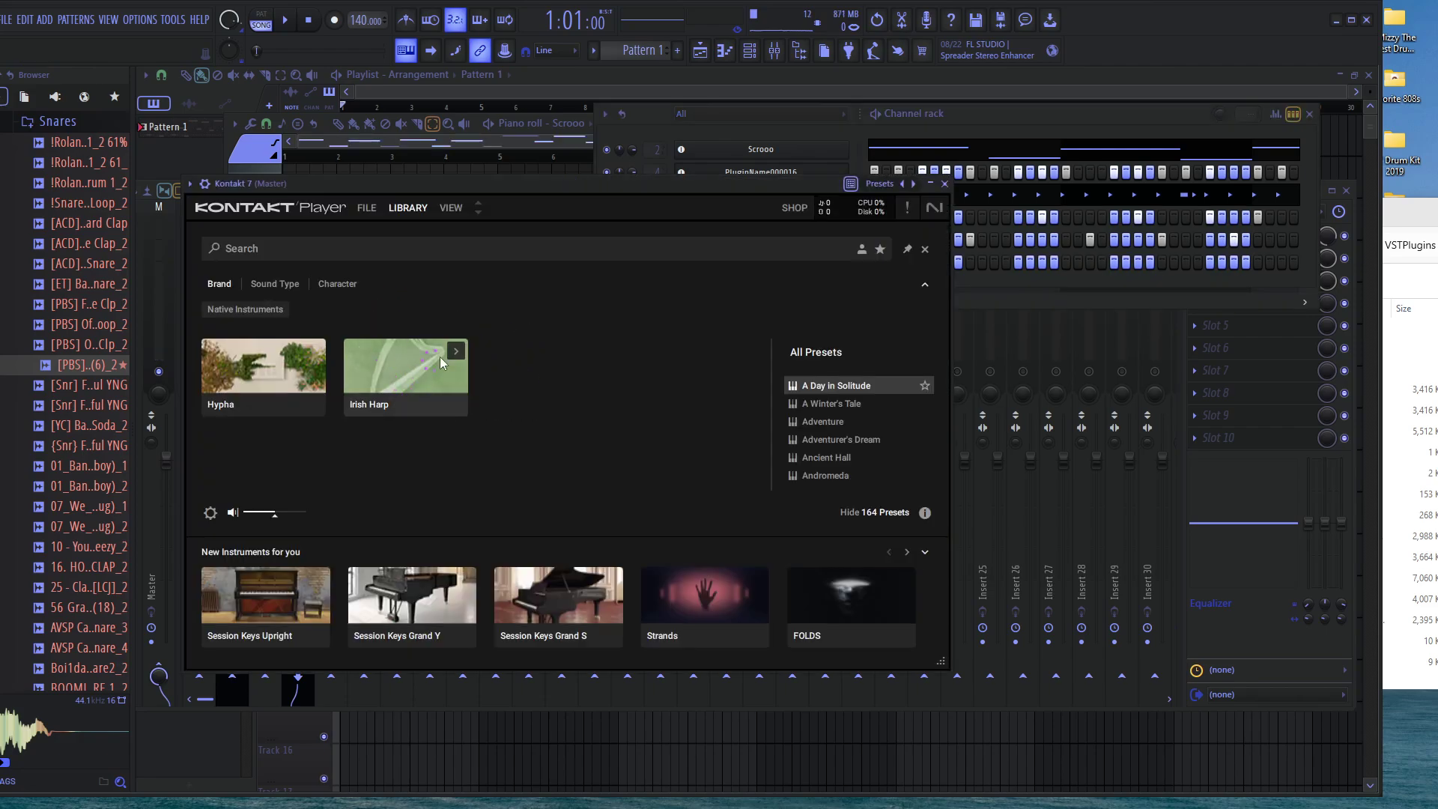
Load the Irish Harp instrument from the Kontakt library
{"action": "left_click", "coordinate": [430, 372]}
{"action": "scroll", "coordinate": [860, 434], "scroll_direction": "down", "scroll_amount": 3}
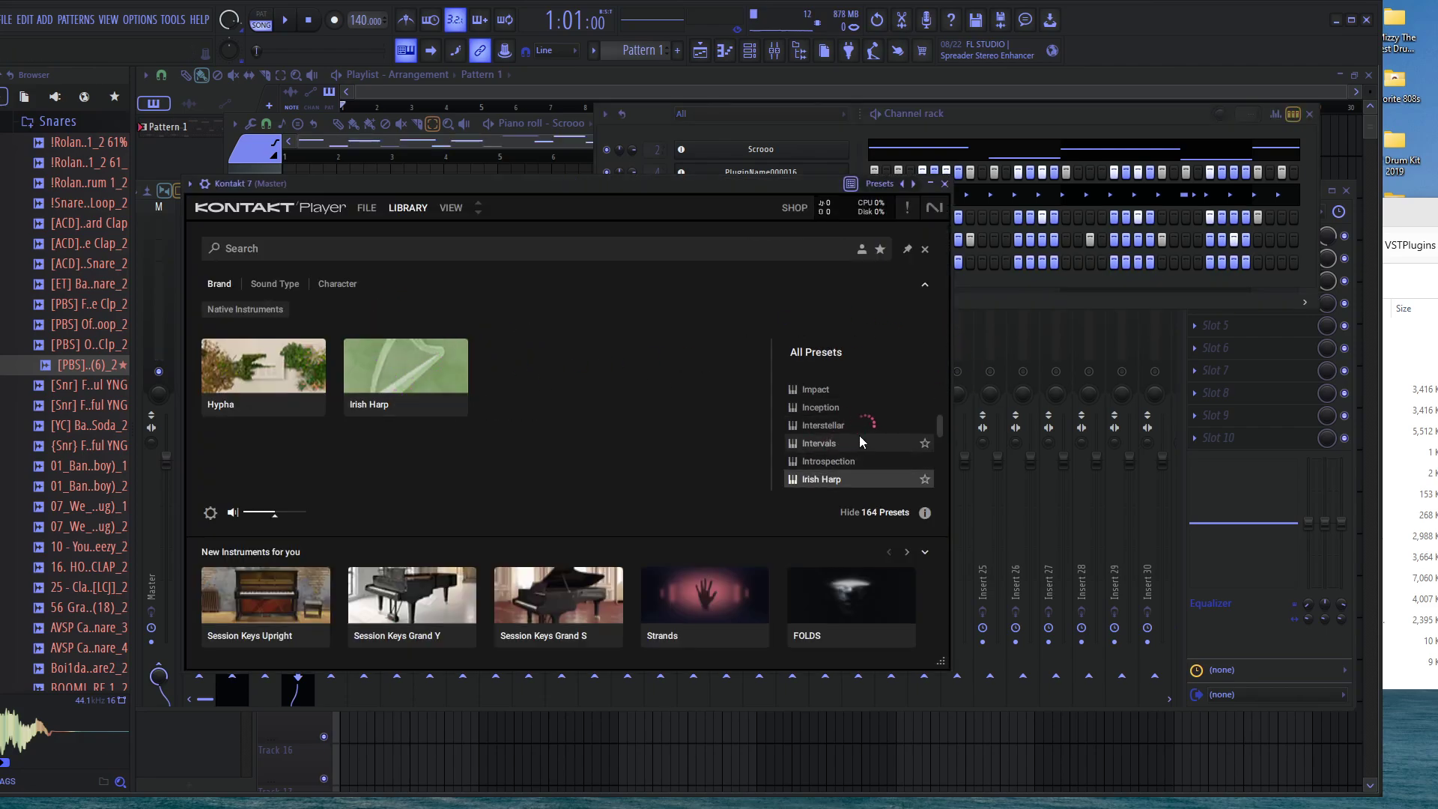
{"action": "left_click", "coordinate": [456, 352]}
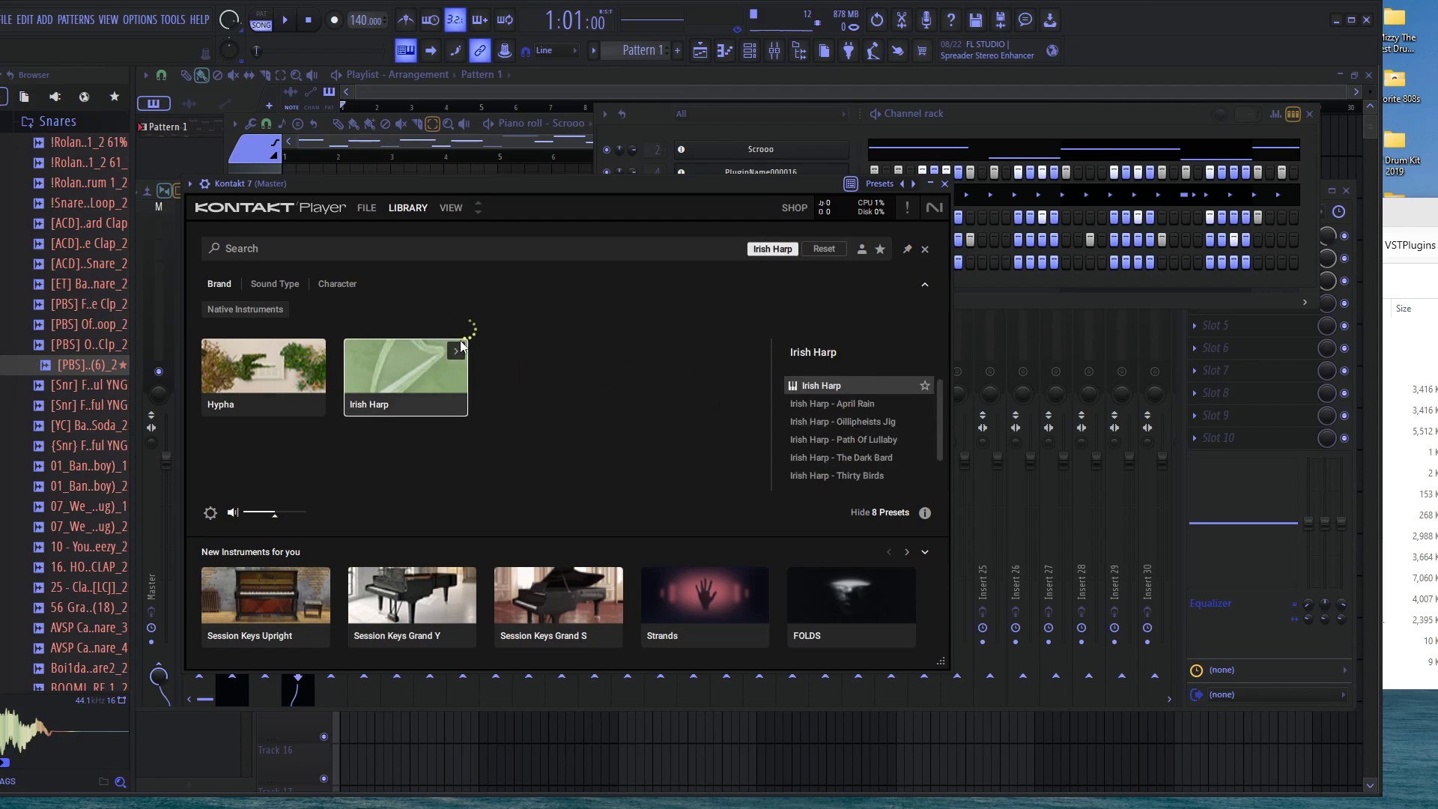
{"action": "left_click", "coordinate": [460, 350]}
{"action": "left_click", "coordinate": [461, 350]}
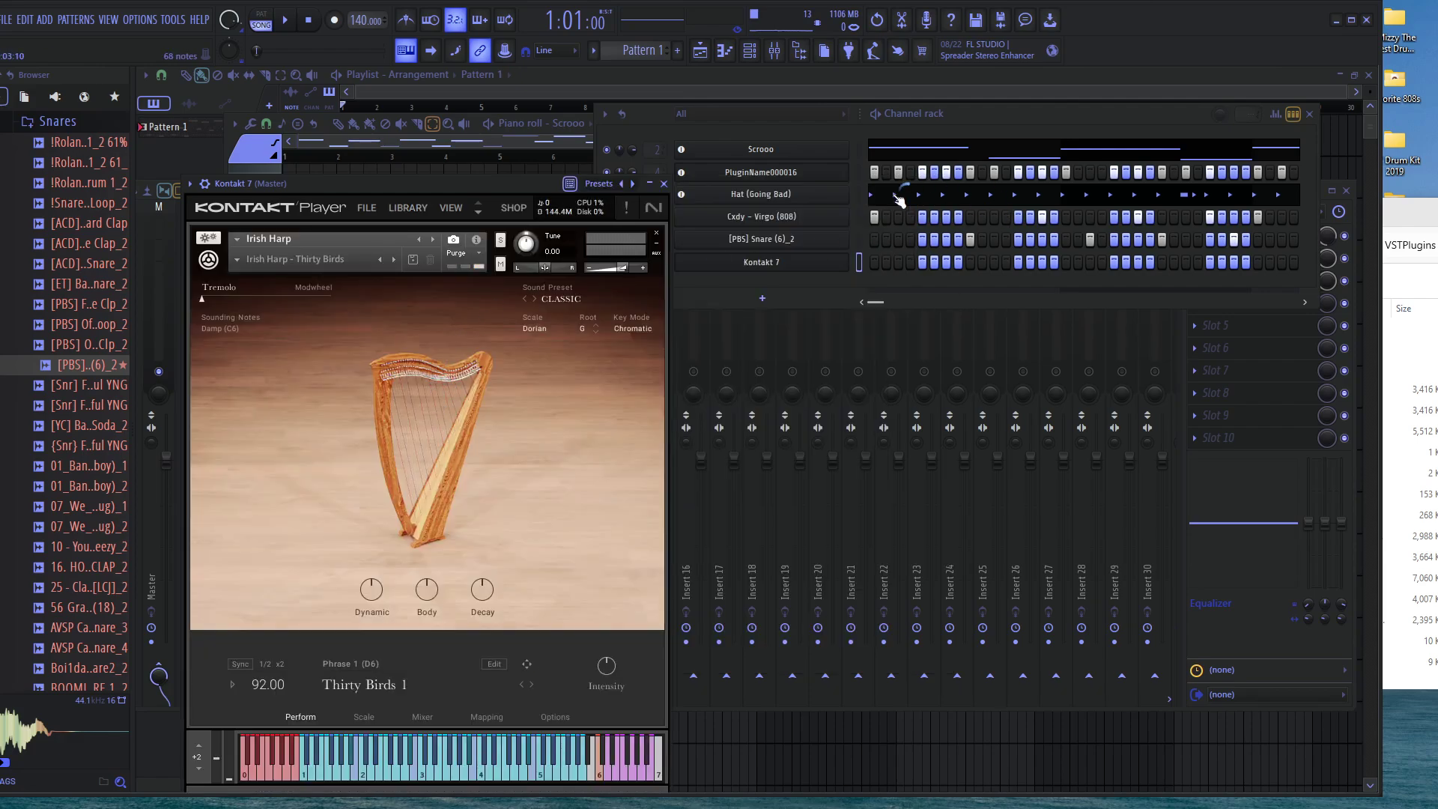
In the Kontakt 7 piano roll, place three-step B4 notes at the start of bar 1 and early in bar 2
{"action": "left_click", "coordinate": [724, 50]}
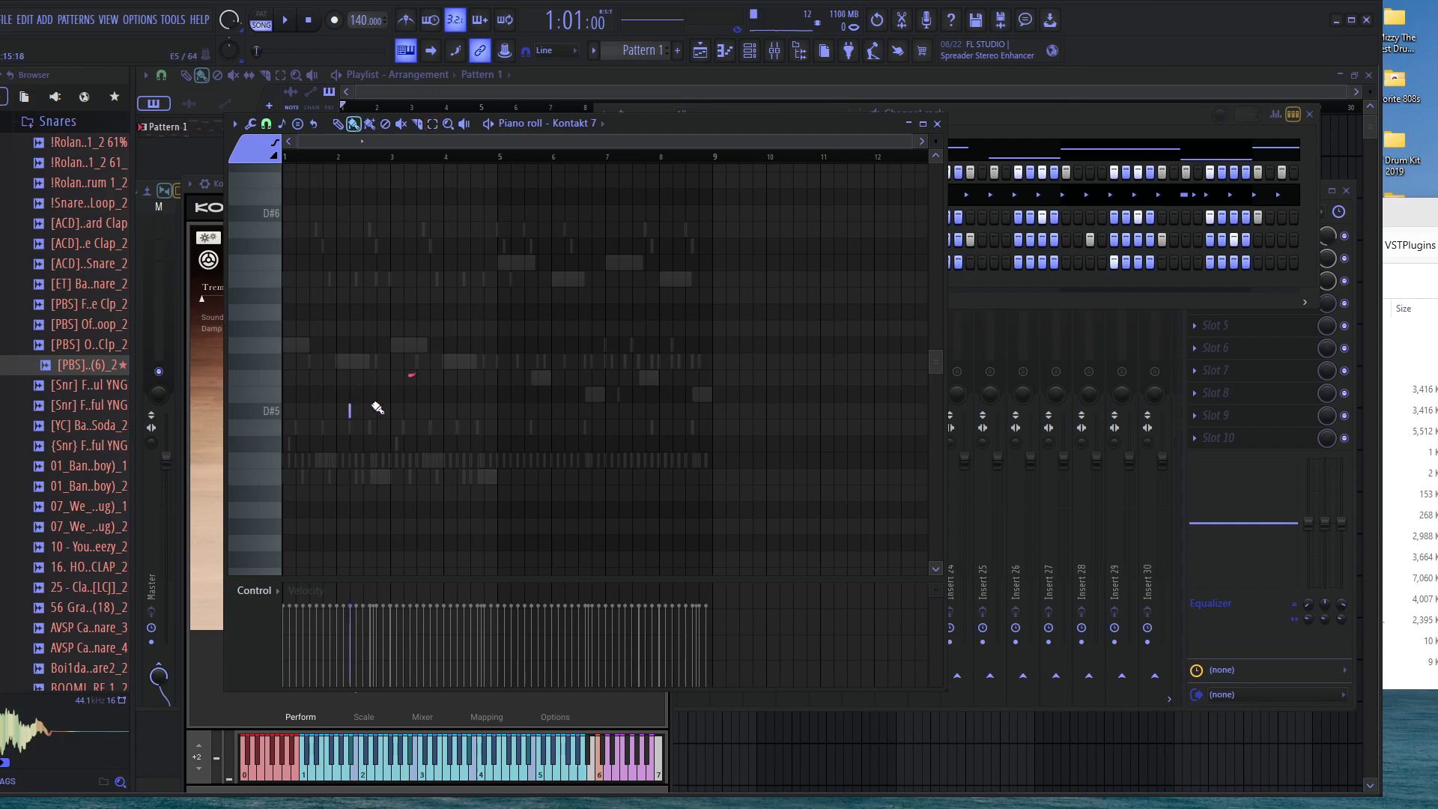
{"action": "left_click_drag", "start_coordinate": [269, 414], "coordinate": [239, 490]}
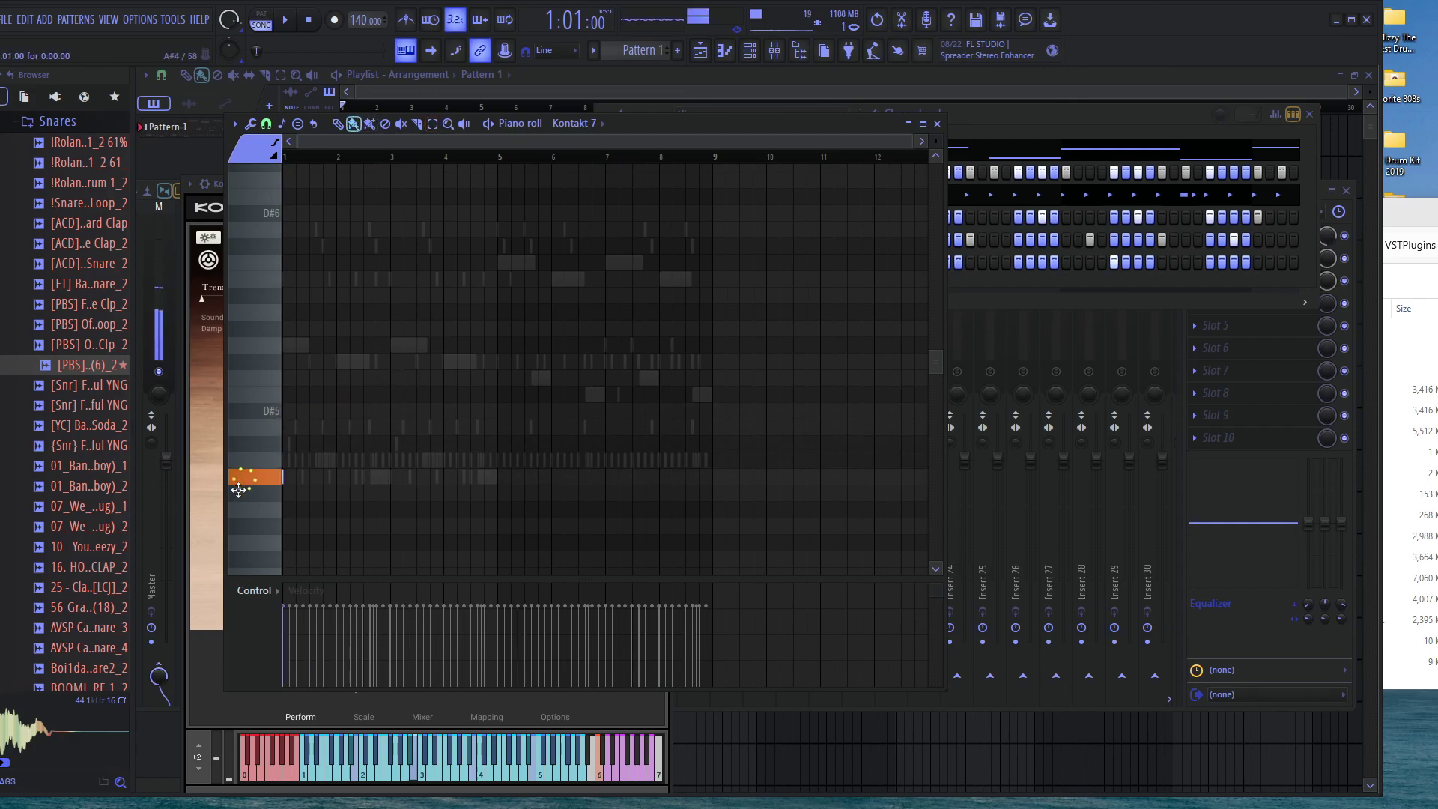
{"action": "key", "text": "space"}
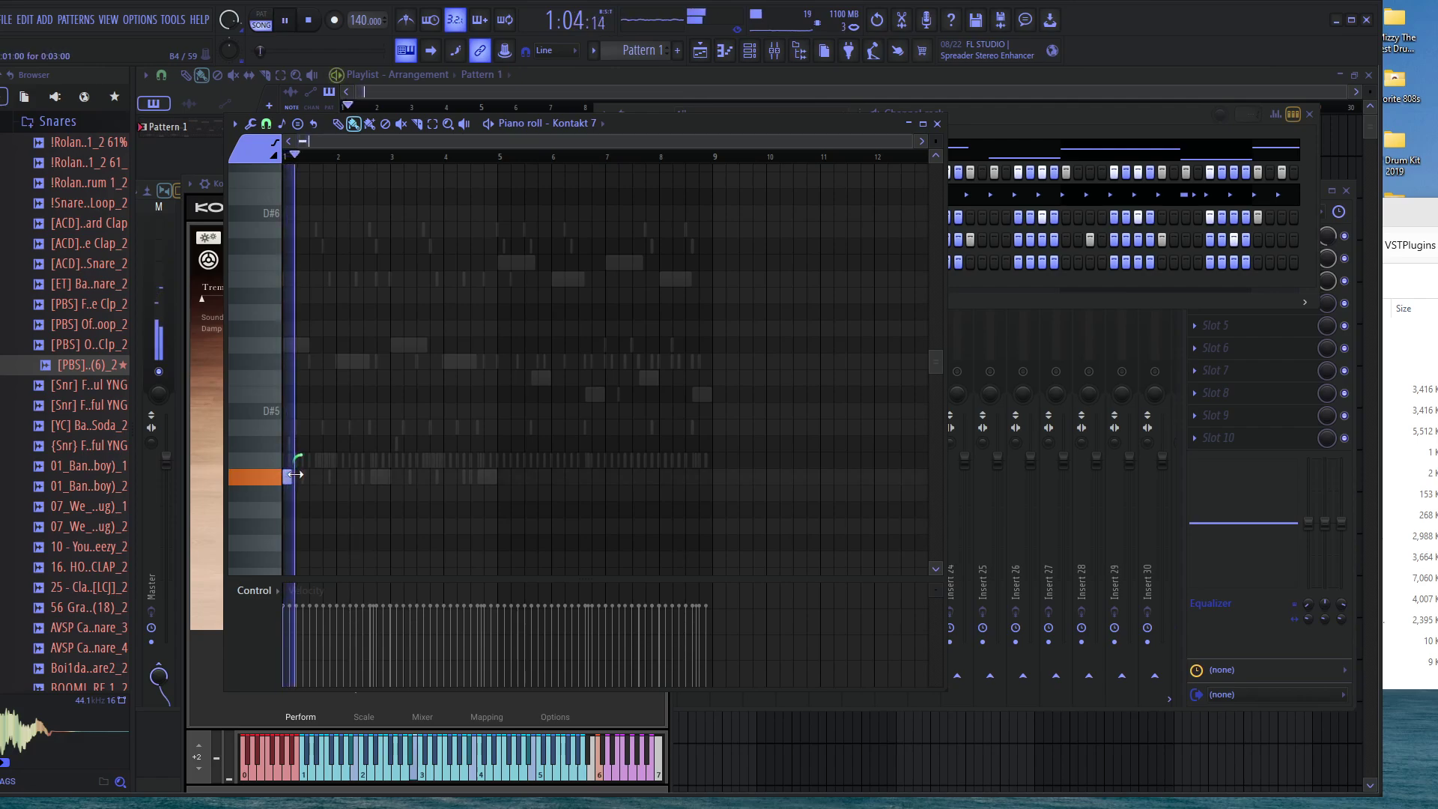
{"action": "left_click", "coordinate": [287, 475]}
{"action": "left_click", "coordinate": [355, 472]}
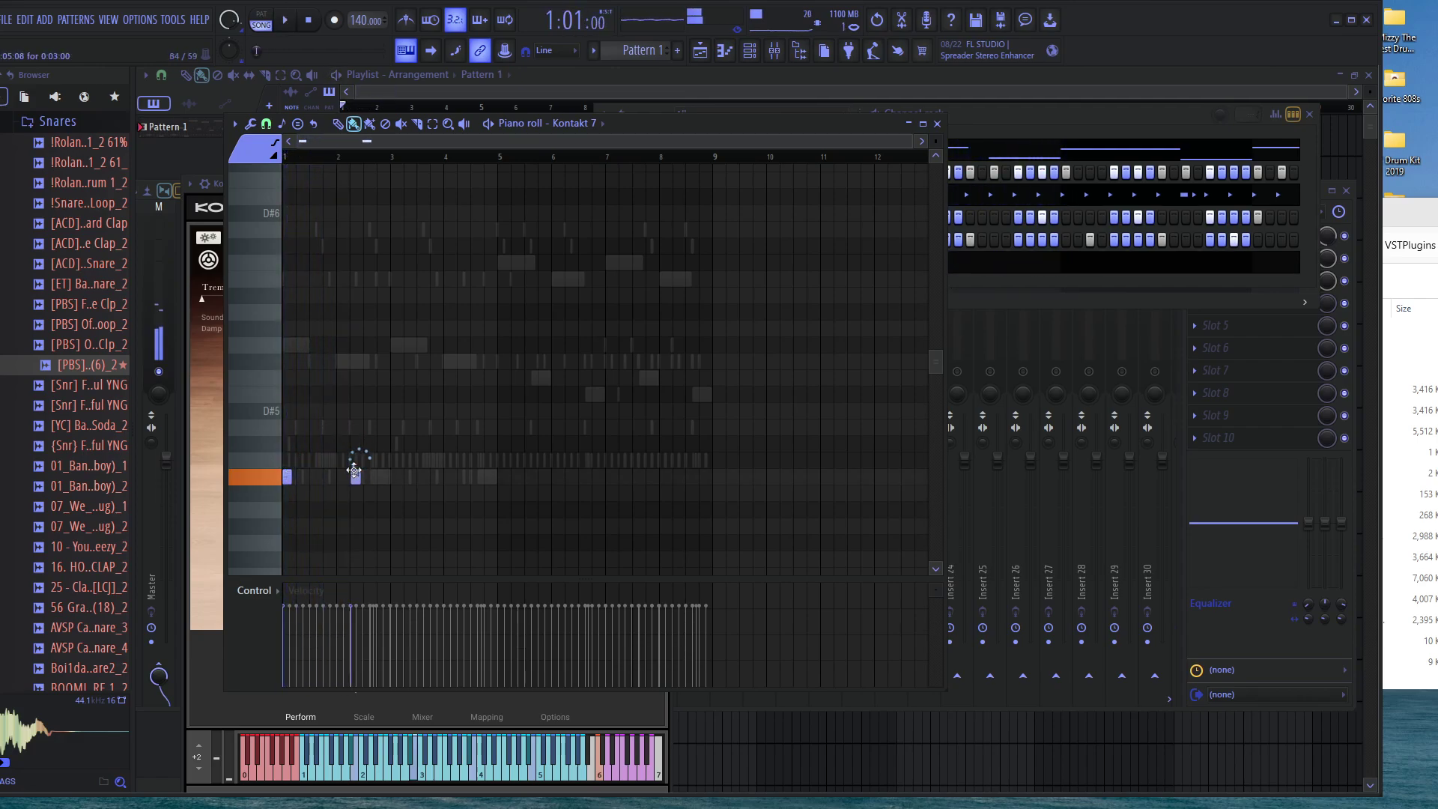
Add an E5 note shortly after the B4 note in bar 2 and play the pattern
{"action": "scroll", "coordinate": [349, 475], "scroll_direction": "up", "scroll_amount": 2}
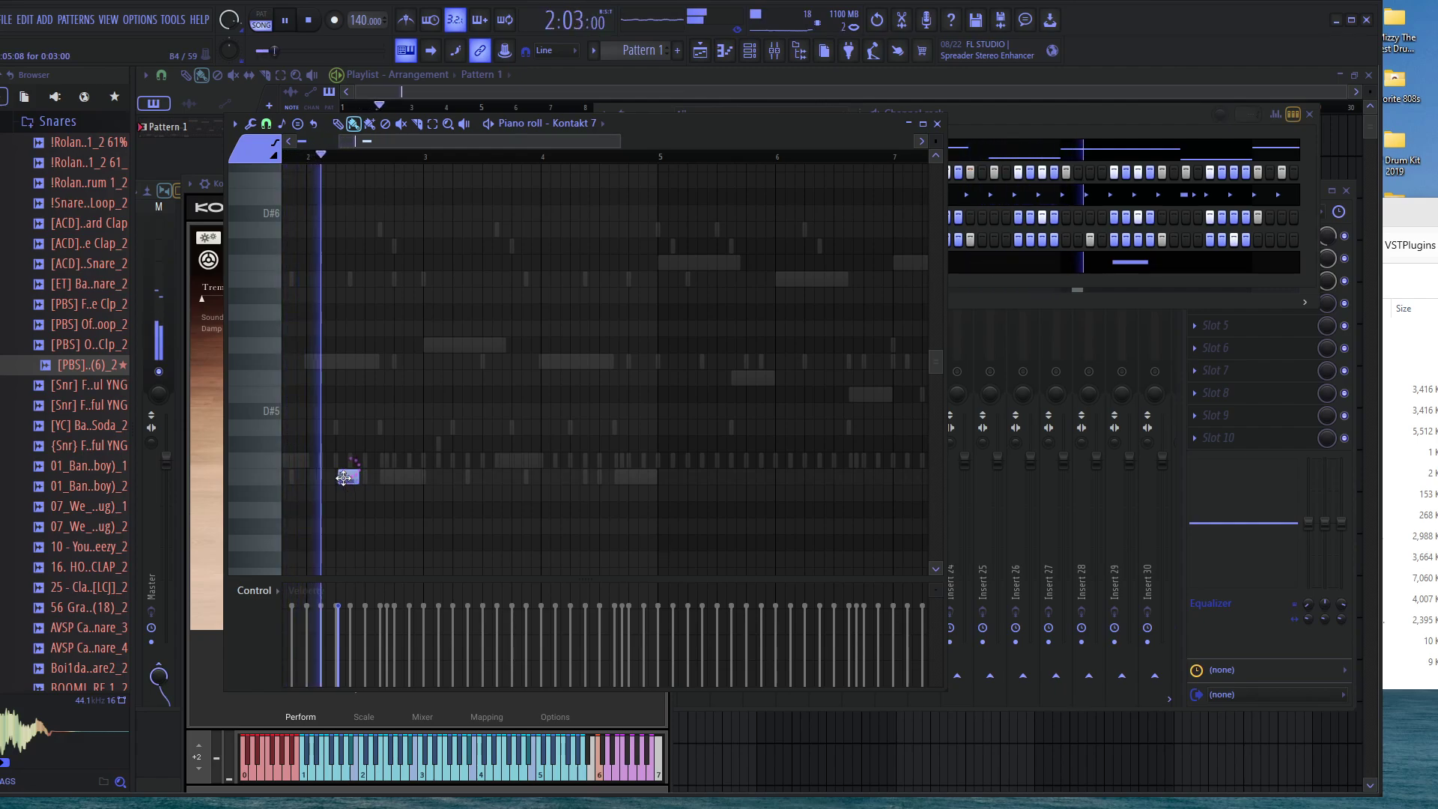
{"action": "key", "text": "space"}
{"action": "left_click_drag", "start_coordinate": [344, 478], "coordinate": [373, 395]}
{"action": "key", "text": "space"}
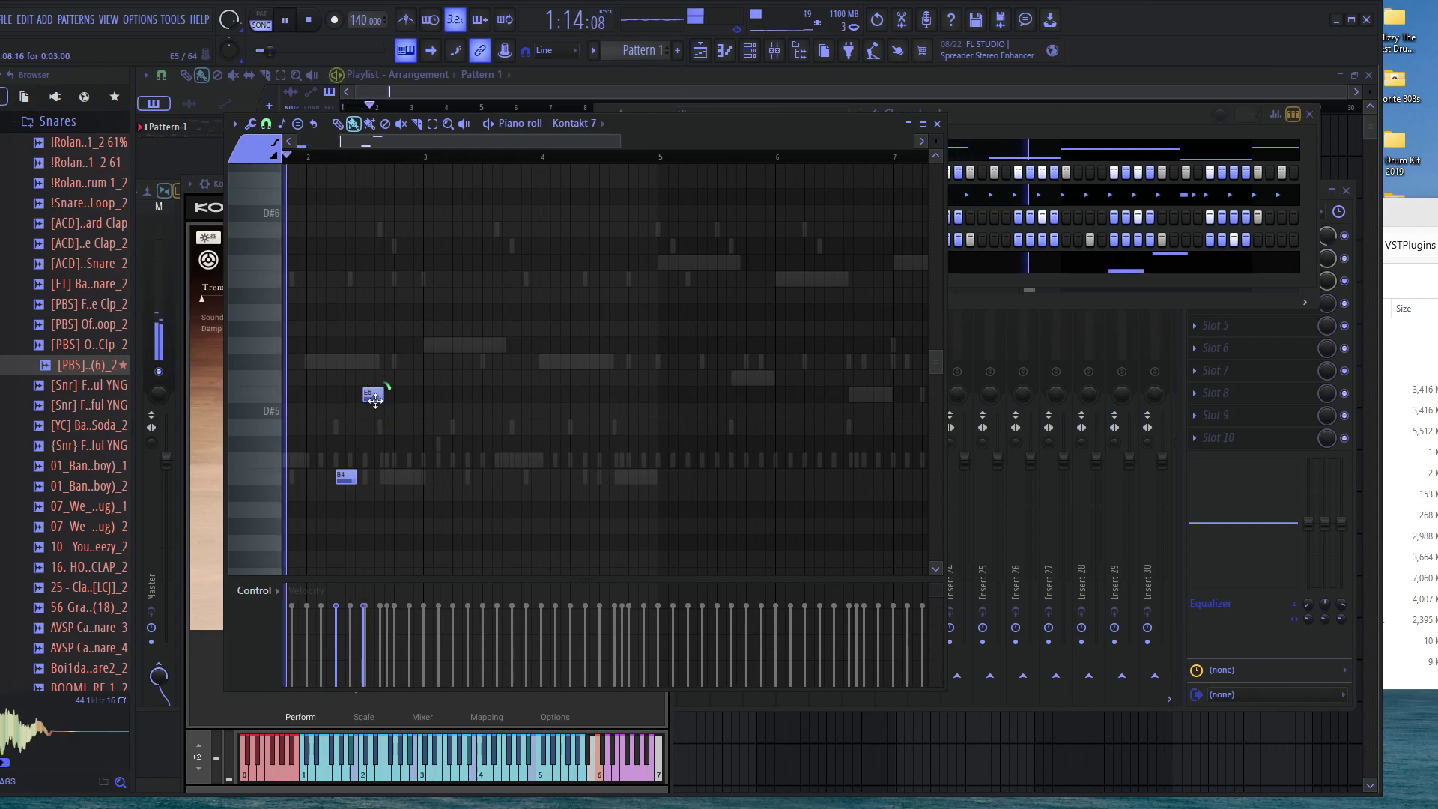
Continue the phrase near the end of bar 2 with a D5 note followed by a shorter C#5 note
{"action": "key", "text": "space"}
{"action": "left_click_drag", "start_coordinate": [375, 395], "coordinate": [400, 435], "text": "shift"}
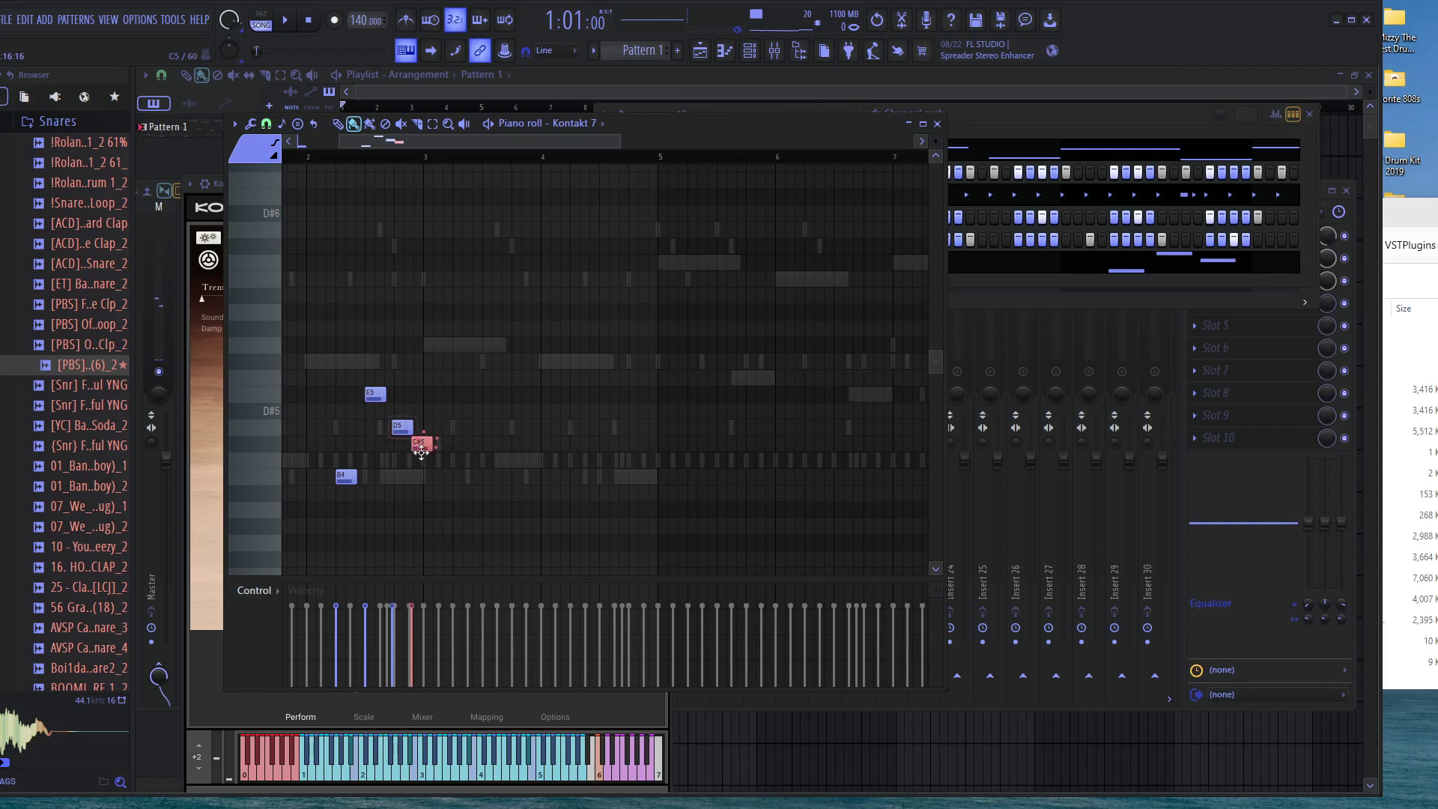
{"action": "scroll", "coordinate": [409, 438], "scroll_direction": "up", "scroll_amount": 3}
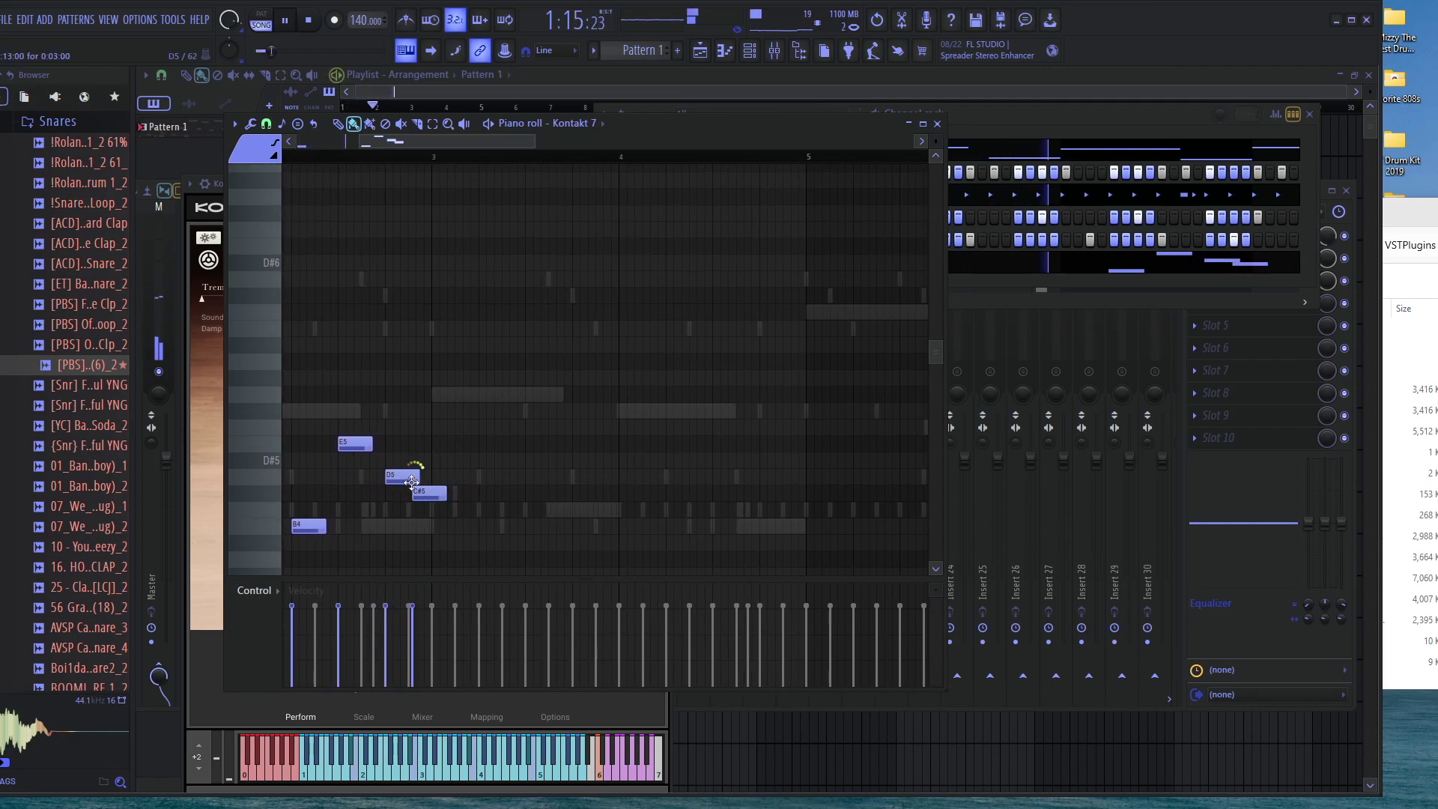
{"action": "left_click_drag", "start_coordinate": [412, 482], "coordinate": [429, 492]}
Place a two-step F#5 note early in bar 4 and play the pattern to check its timing
{"action": "left_click", "coordinate": [648, 378]}
{"action": "key", "text": "space"}
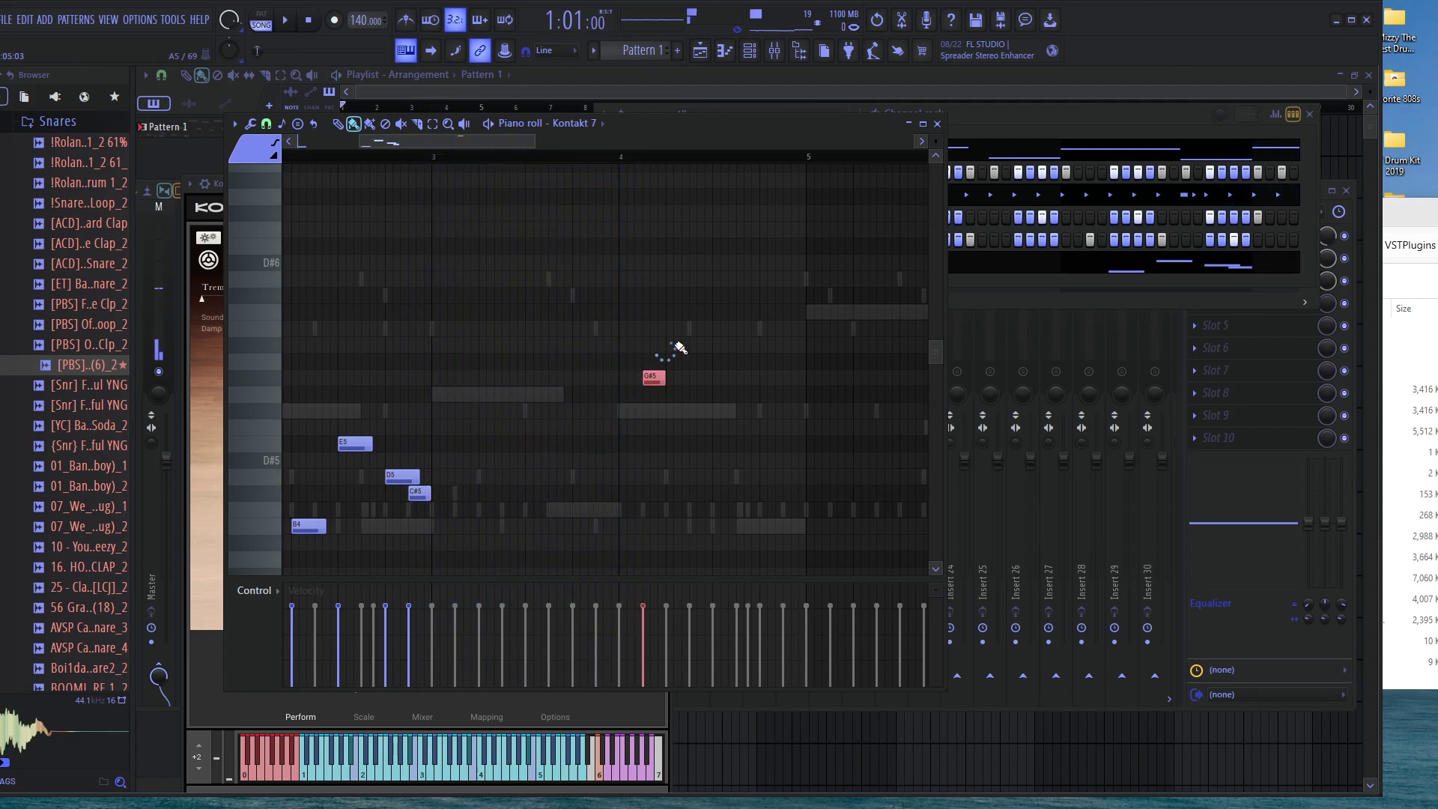
{"action": "left_click_drag", "start_coordinate": [651, 380], "coordinate": [675, 416]}
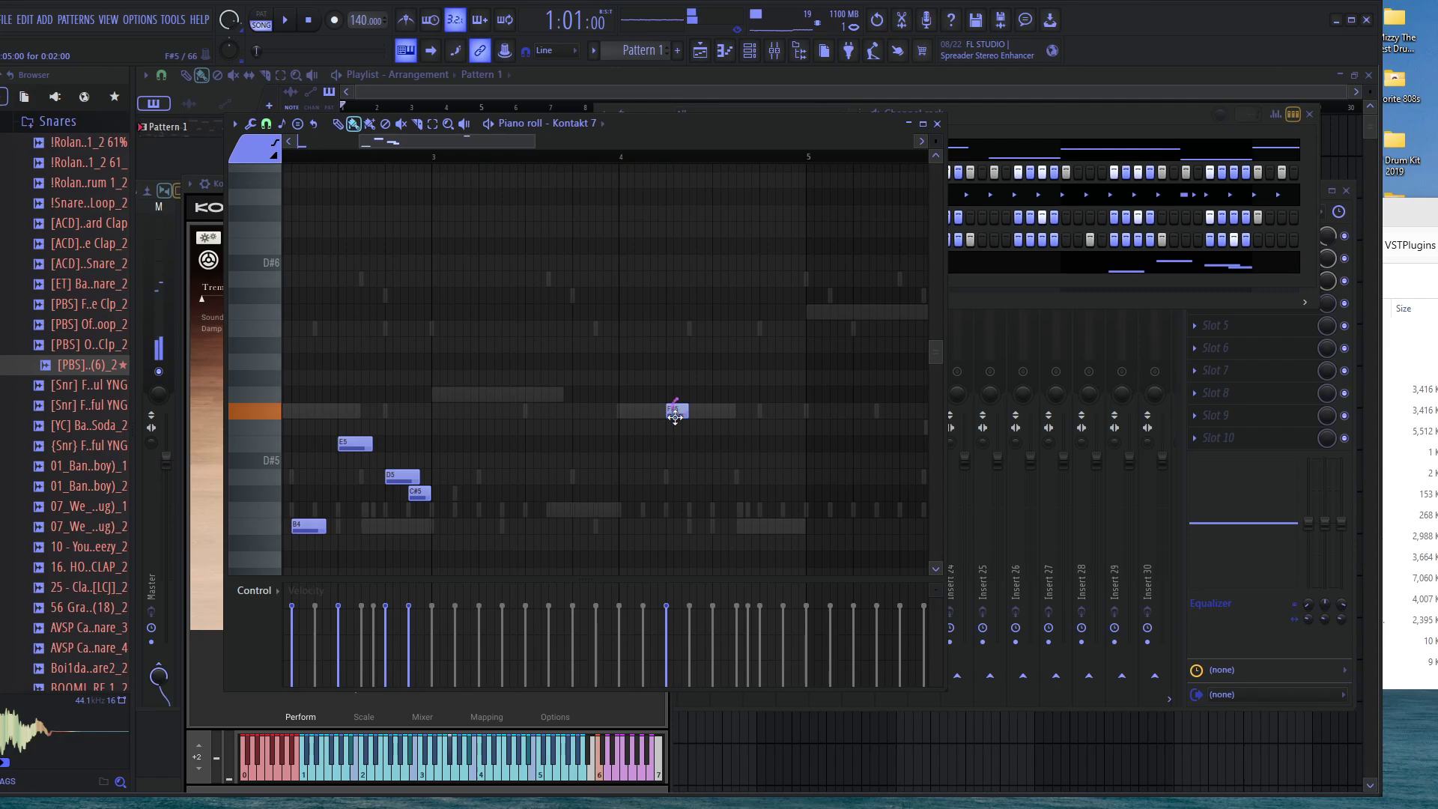
{"action": "key", "text": "space"}
{"action": "scroll", "coordinate": [675, 411], "scroll_direction": "down", "scroll_amount": 3}
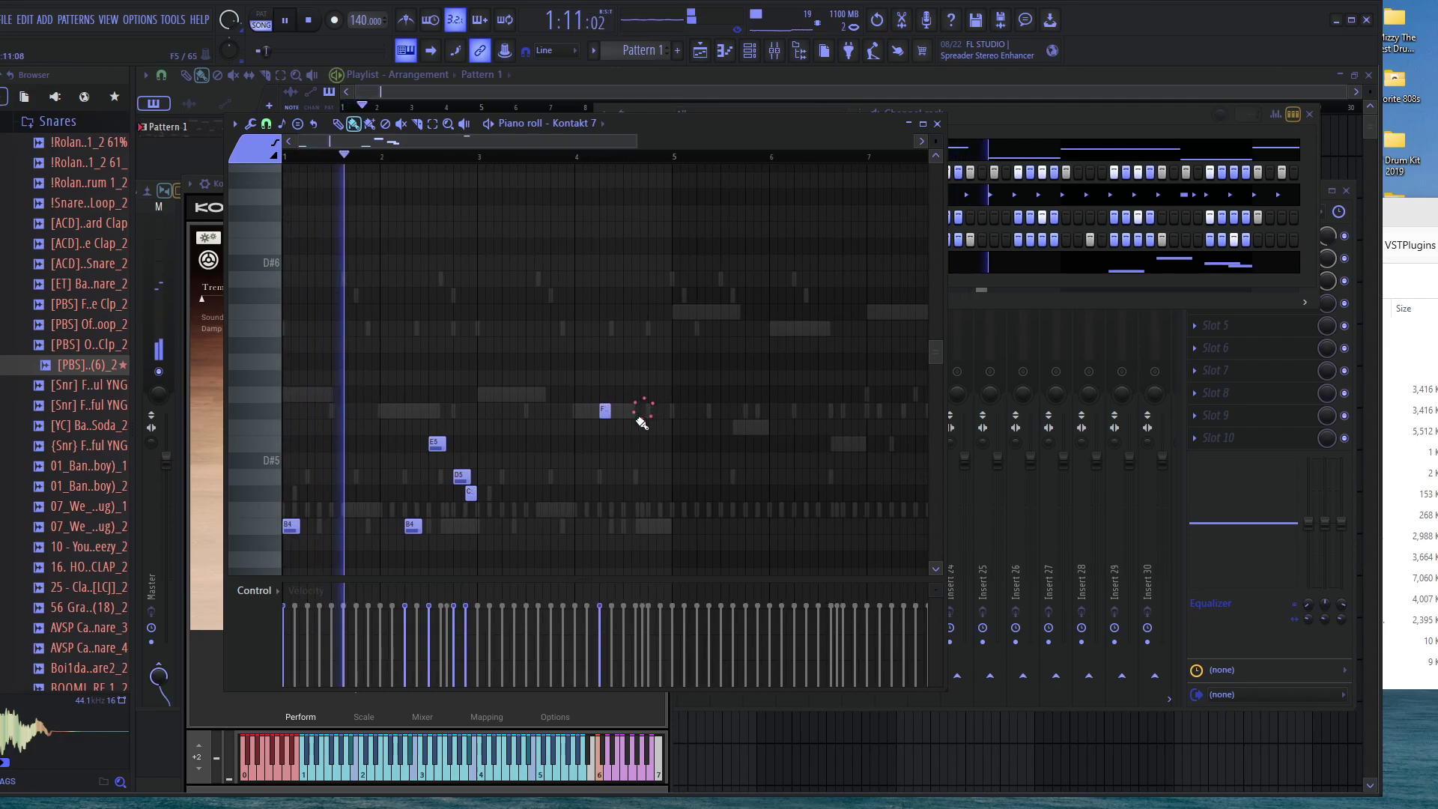
{"action": "scroll", "coordinate": [644, 425], "scroll_direction": "up", "scroll_amount": 3}
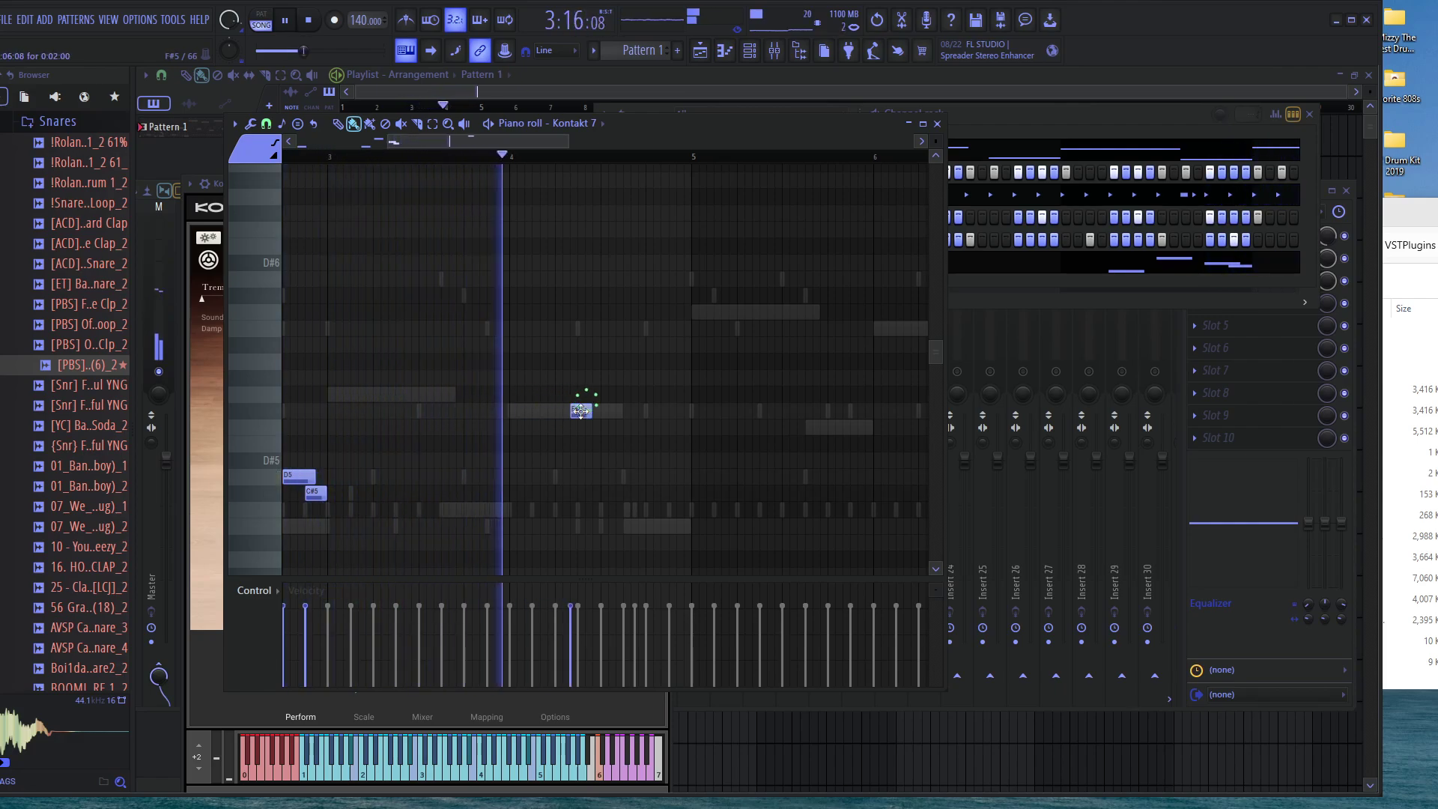
Add a two-step D5 note after the F#5 note in bar 4 and shift it slightly earlier
{"action": "left_click_drag", "start_coordinate": [567, 410], "coordinate": [658, 481]}
{"action": "key", "text": "space"}
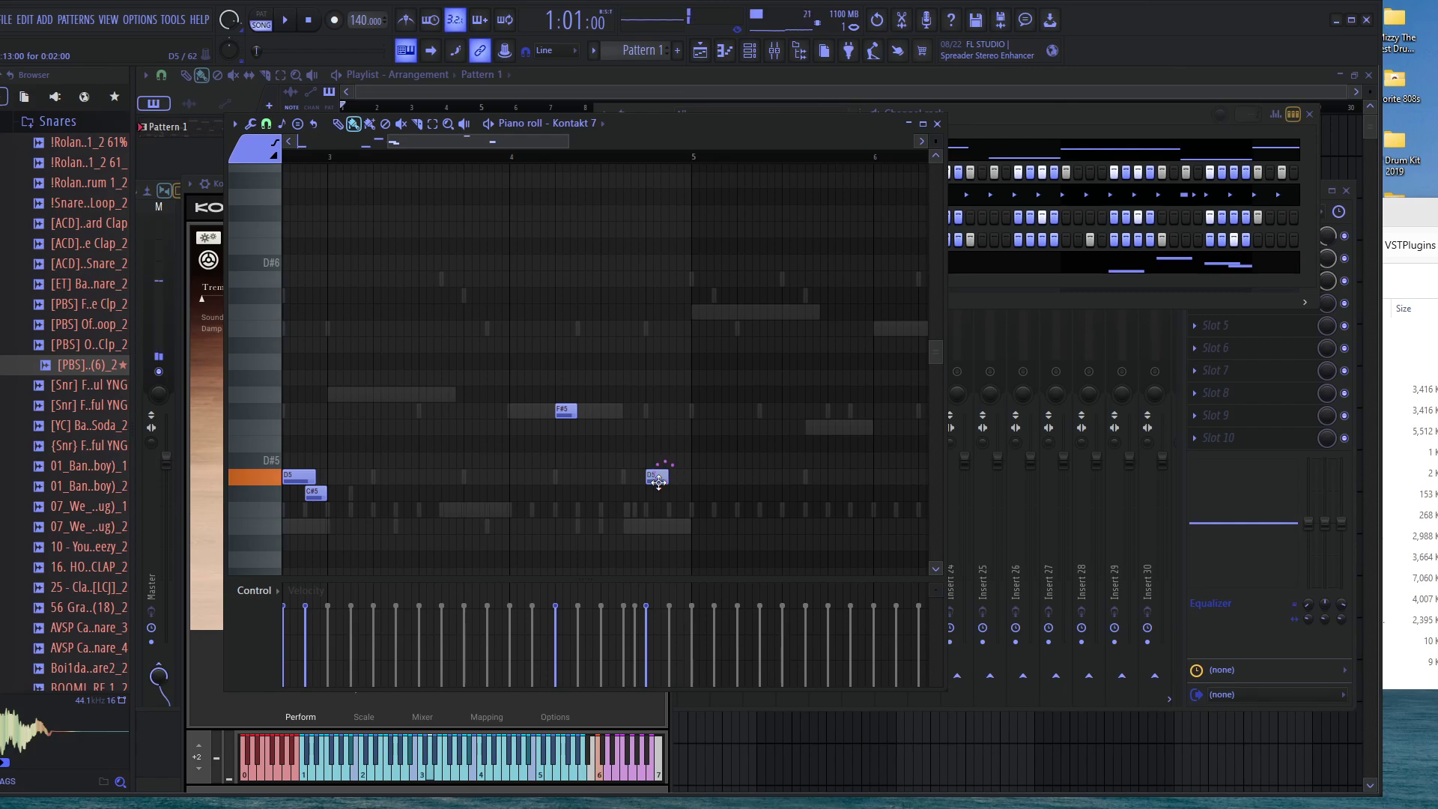
{"action": "scroll", "coordinate": [655, 477], "scroll_direction": "down", "scroll_amount": 3}
{"action": "scroll", "coordinate": [655, 478], "scroll_direction": "up", "scroll_amount": 5}
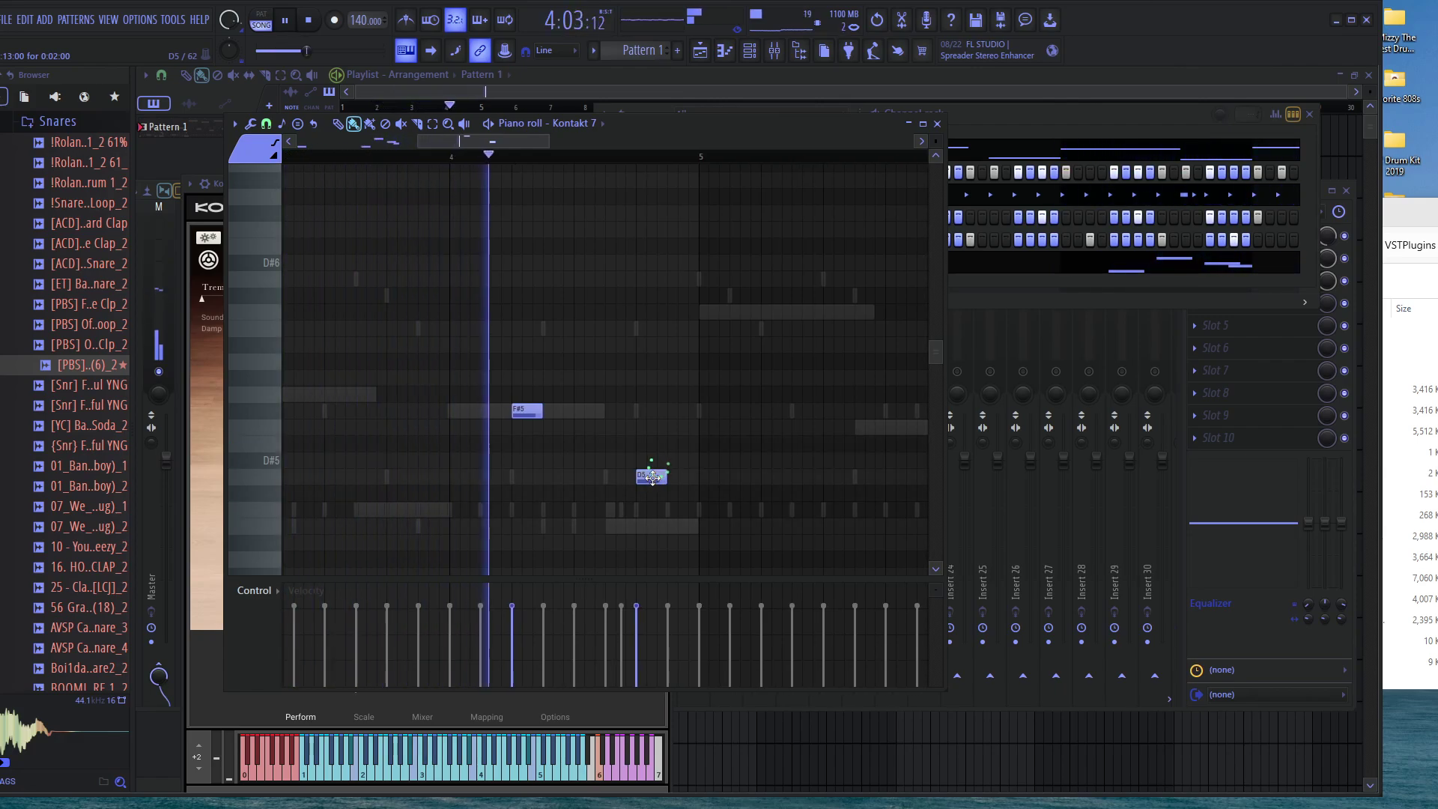
{"action": "left_click_drag", "start_coordinate": [652, 476], "coordinate": [621, 477]}
{"action": "key", "text": "space"}
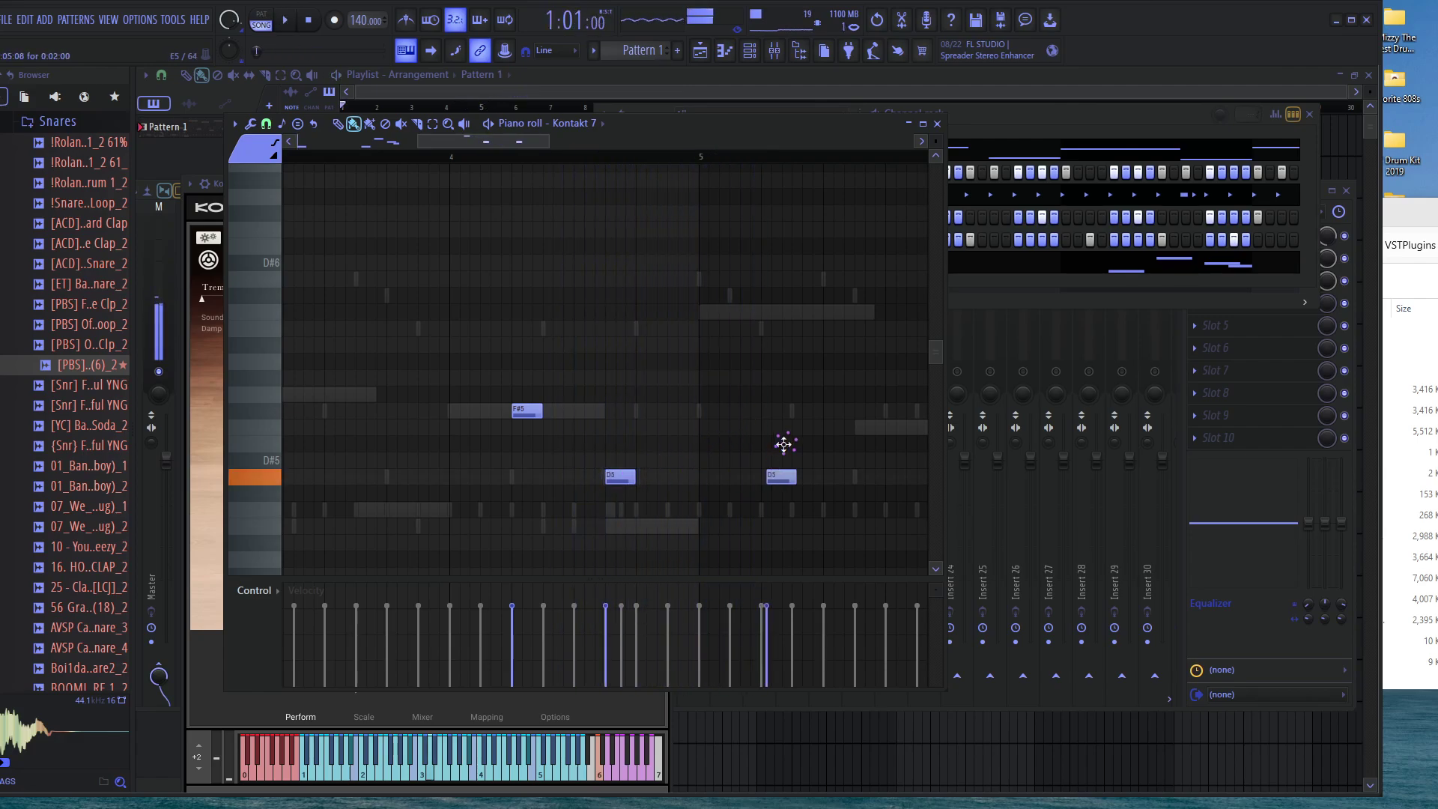
Place a rising run of G5, A5 and B5 notes in the first half of bar 5
{"action": "mouse_move", "coordinate": [783, 444]}
{"action": "left_mouse_down"}
{"action": "mouse_move", "coordinate": [785, 375]}
{"action": "mouse_move", "coordinate": [815, 359]}
{"action": "mouse_move", "coordinate": [829, 311]}
{"action": "mouse_move", "coordinate": [832, 335]}
{"action": "left_mouse_up"}
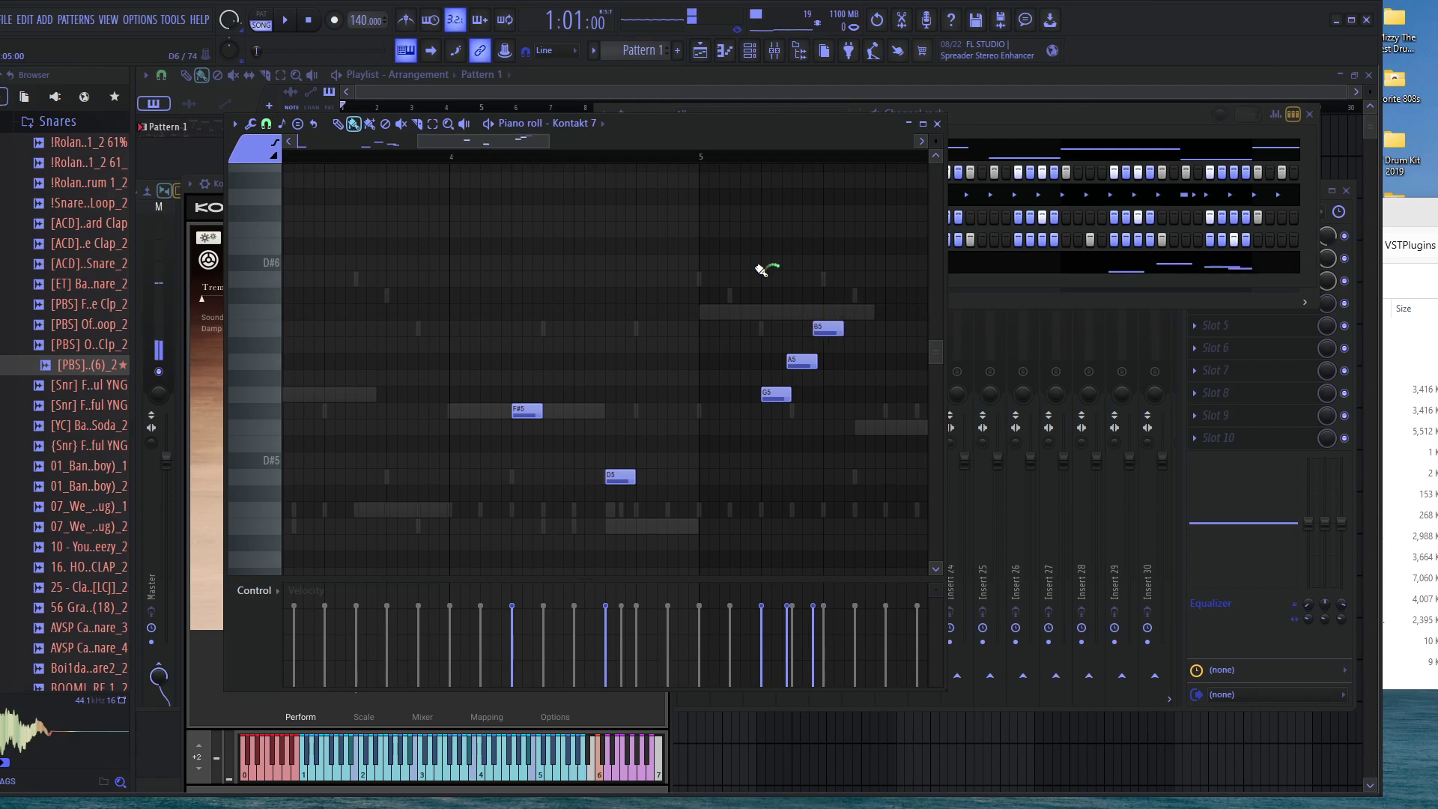
Play from bar 4 and try reshaping the bar 5 run, moving its last note to D6 and its middle note later to C6
{"action": "left_click", "coordinate": [459, 160]}
{"action": "key", "text": "space"}
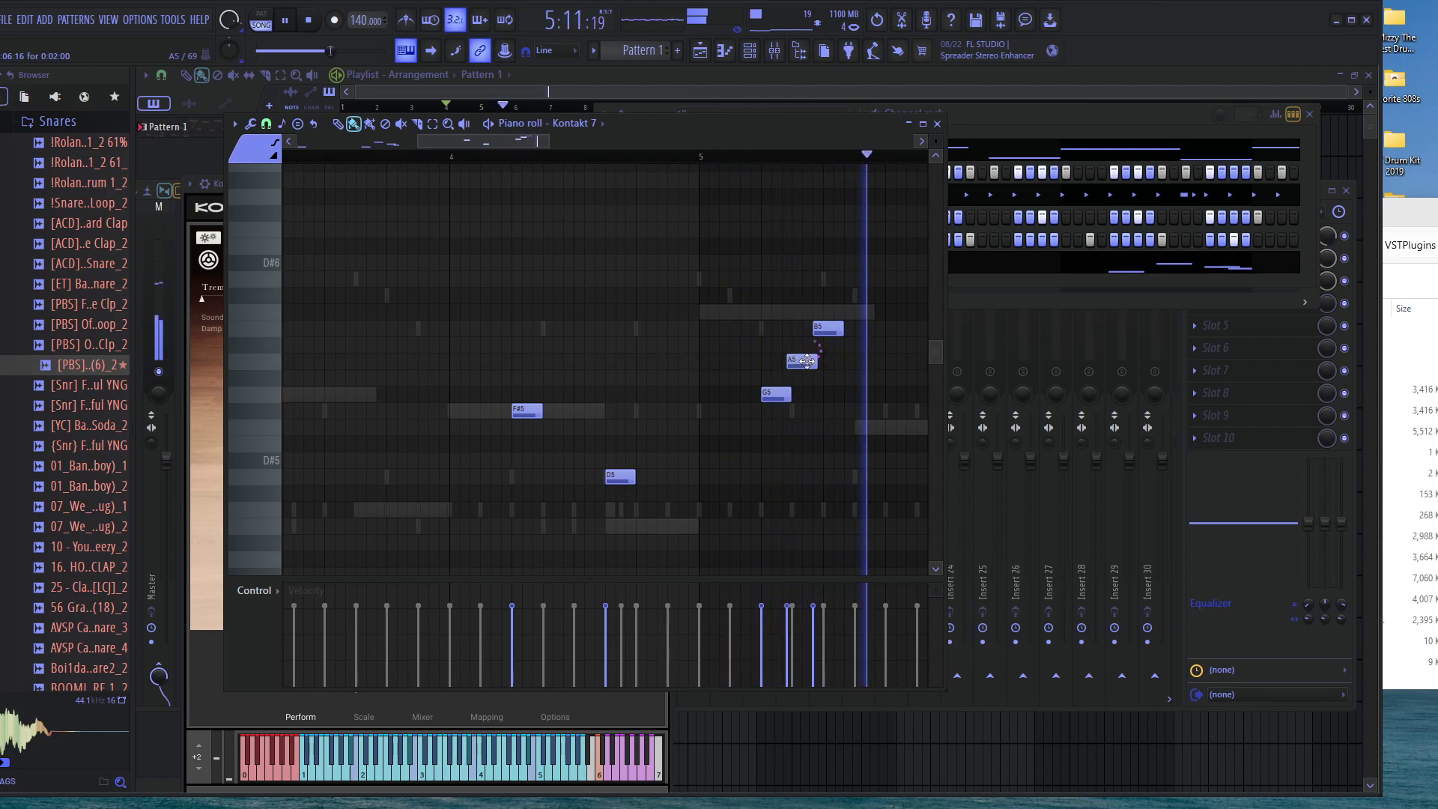
{"action": "key", "text": "space"}
{"action": "left_click_drag", "start_coordinate": [806, 363], "coordinate": [859, 278]}
{"action": "key", "text": "space"}
{"action": "left_click_drag", "start_coordinate": [796, 367], "coordinate": [806, 367]}
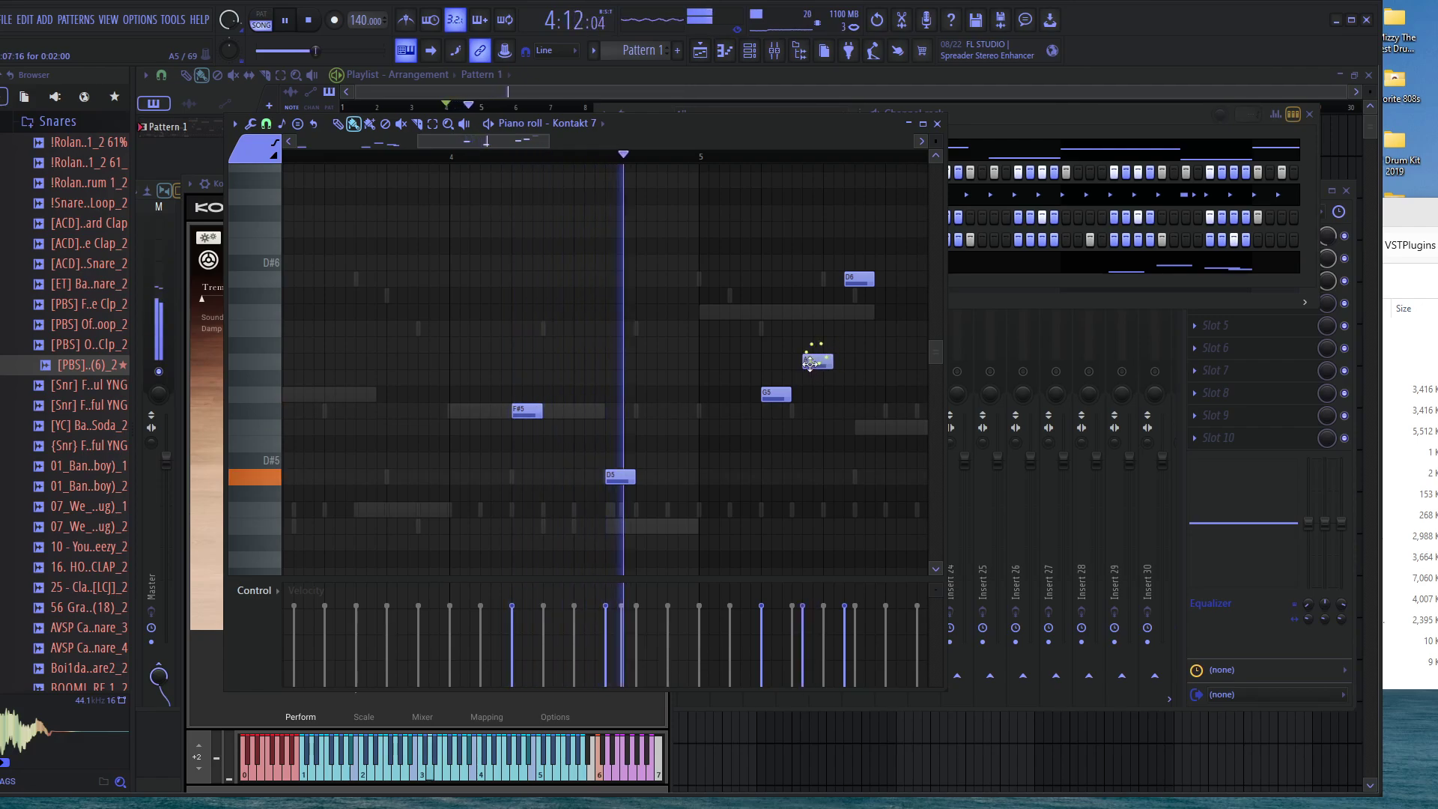
{"action": "key", "text": "space"}
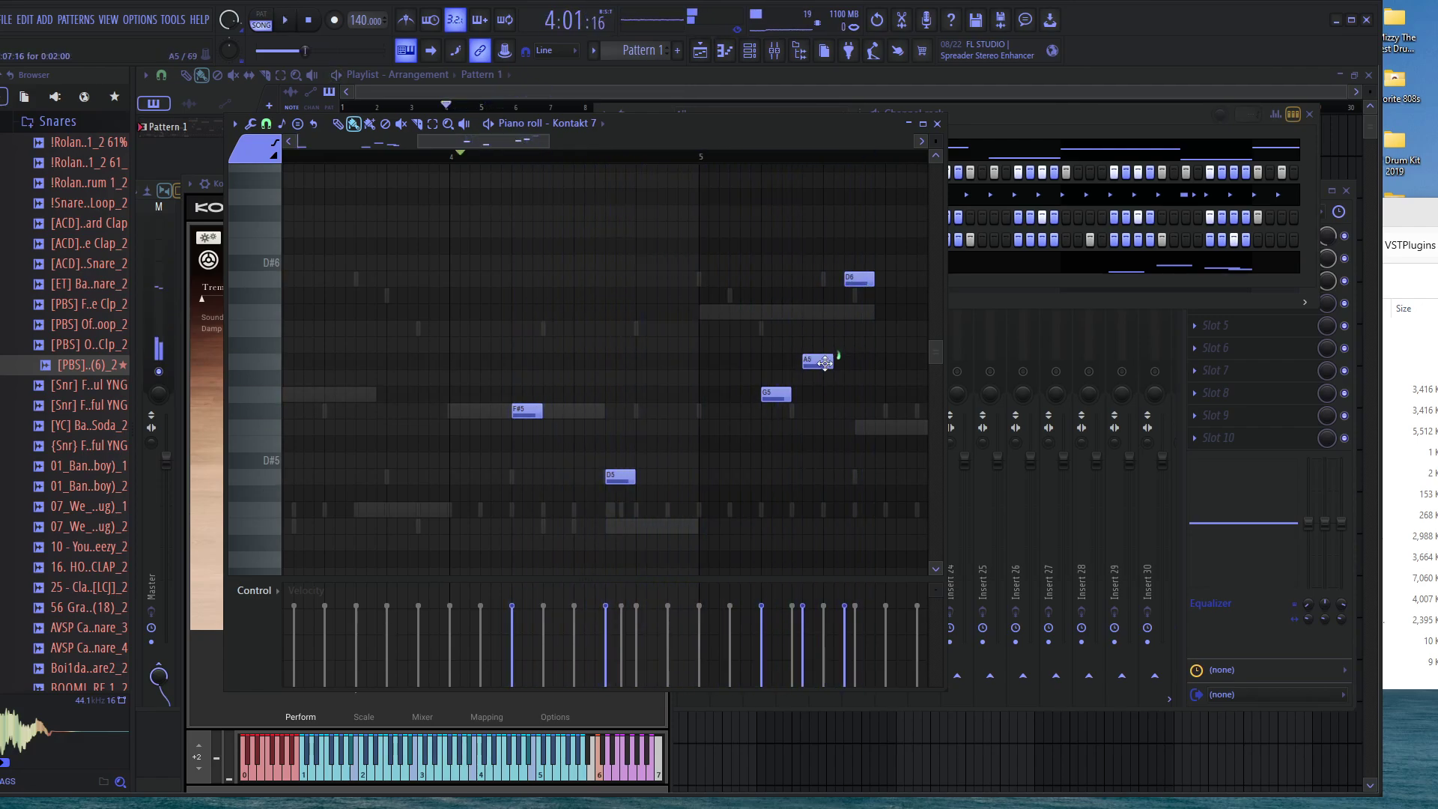
{"action": "left_click_drag", "start_coordinate": [824, 362], "coordinate": [822, 301]}
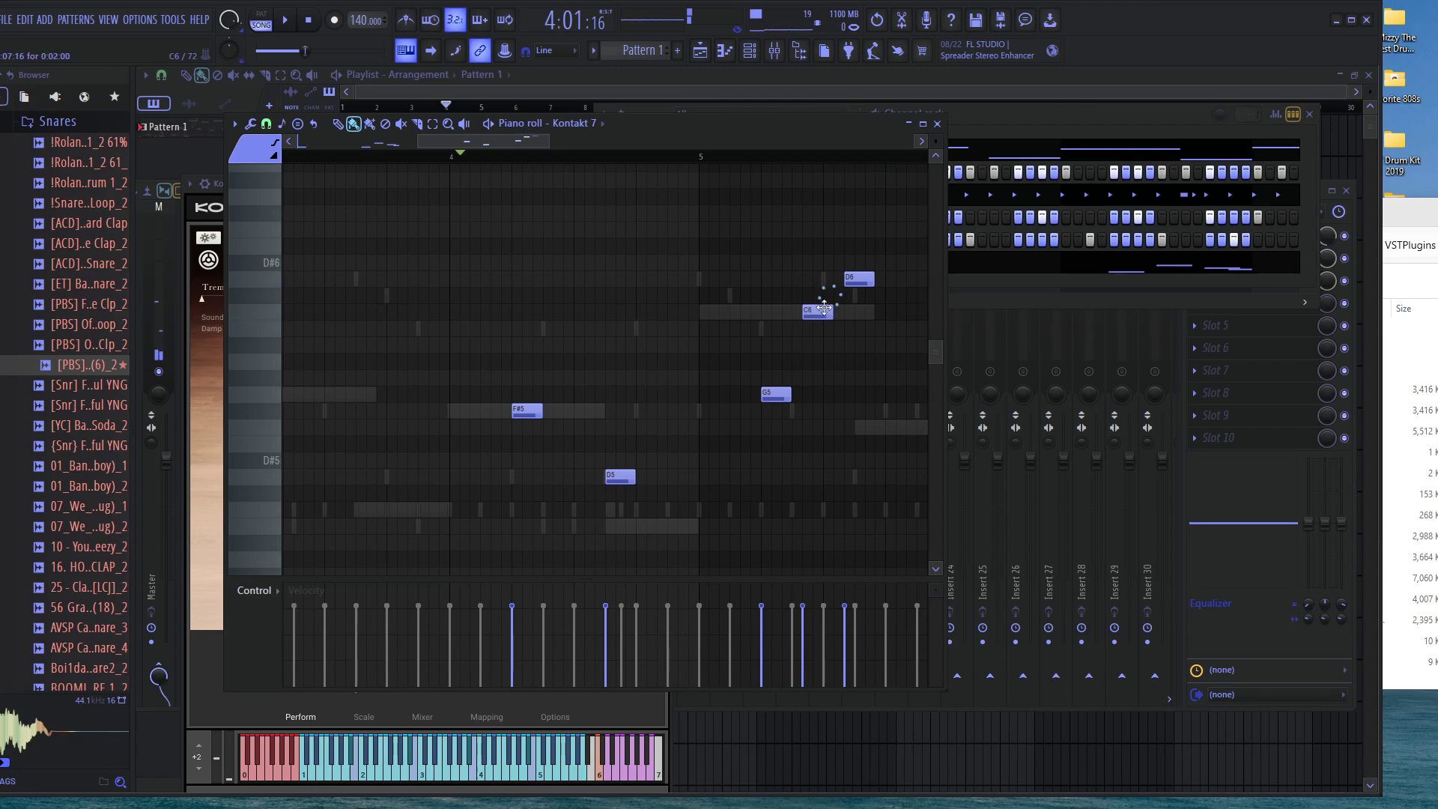
Delete the three-note run in bar 5 and replay the phrase from bar 4
{"action": "right_click", "coordinate": [772, 396]}
{"action": "right_click", "coordinate": [817, 313]}
{"action": "right_click", "coordinate": [859, 280]}
{"action": "key", "text": "space"}
{"action": "scroll", "coordinate": [718, 381], "scroll_direction": "down", "scroll_amount": 3}
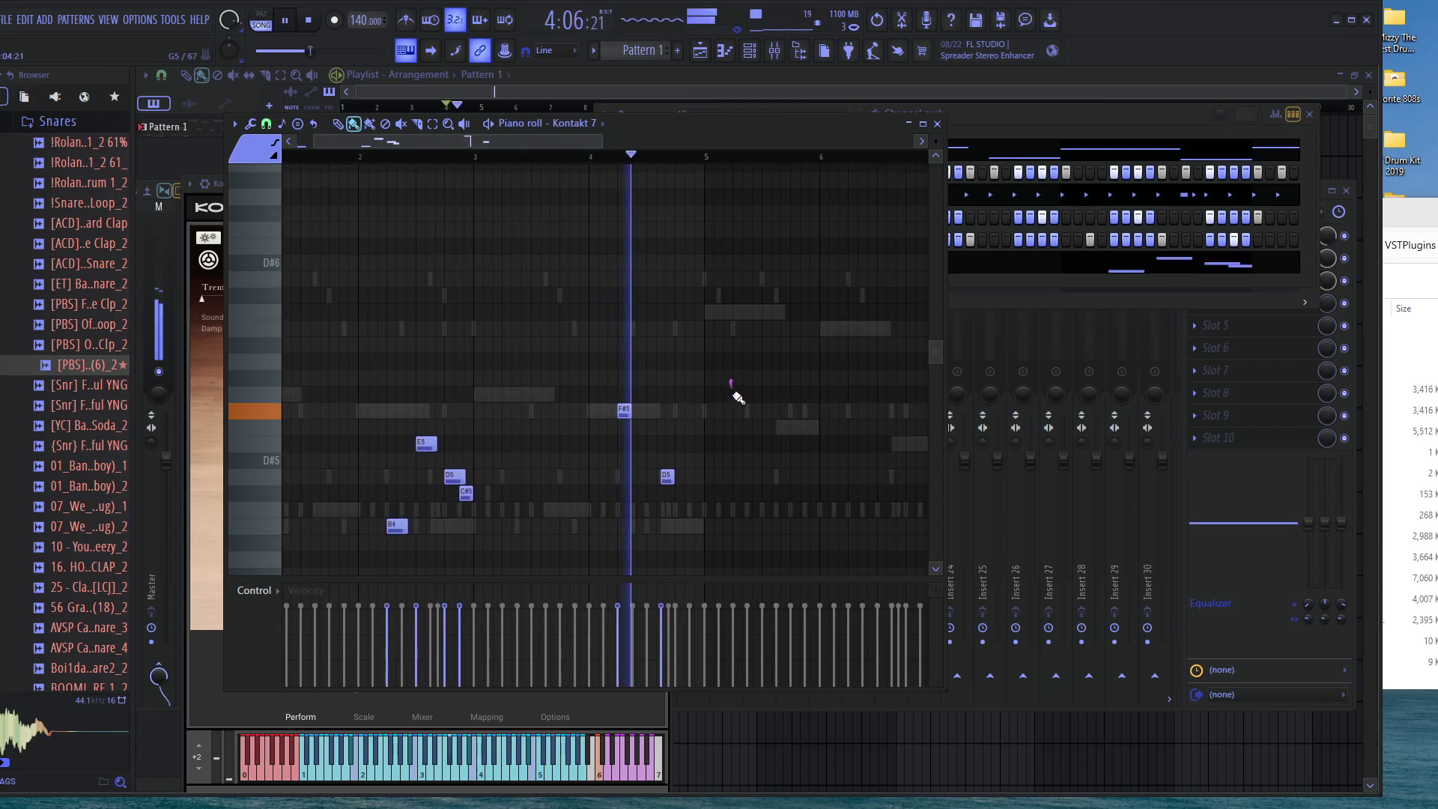
{"action": "key", "text": "space"}
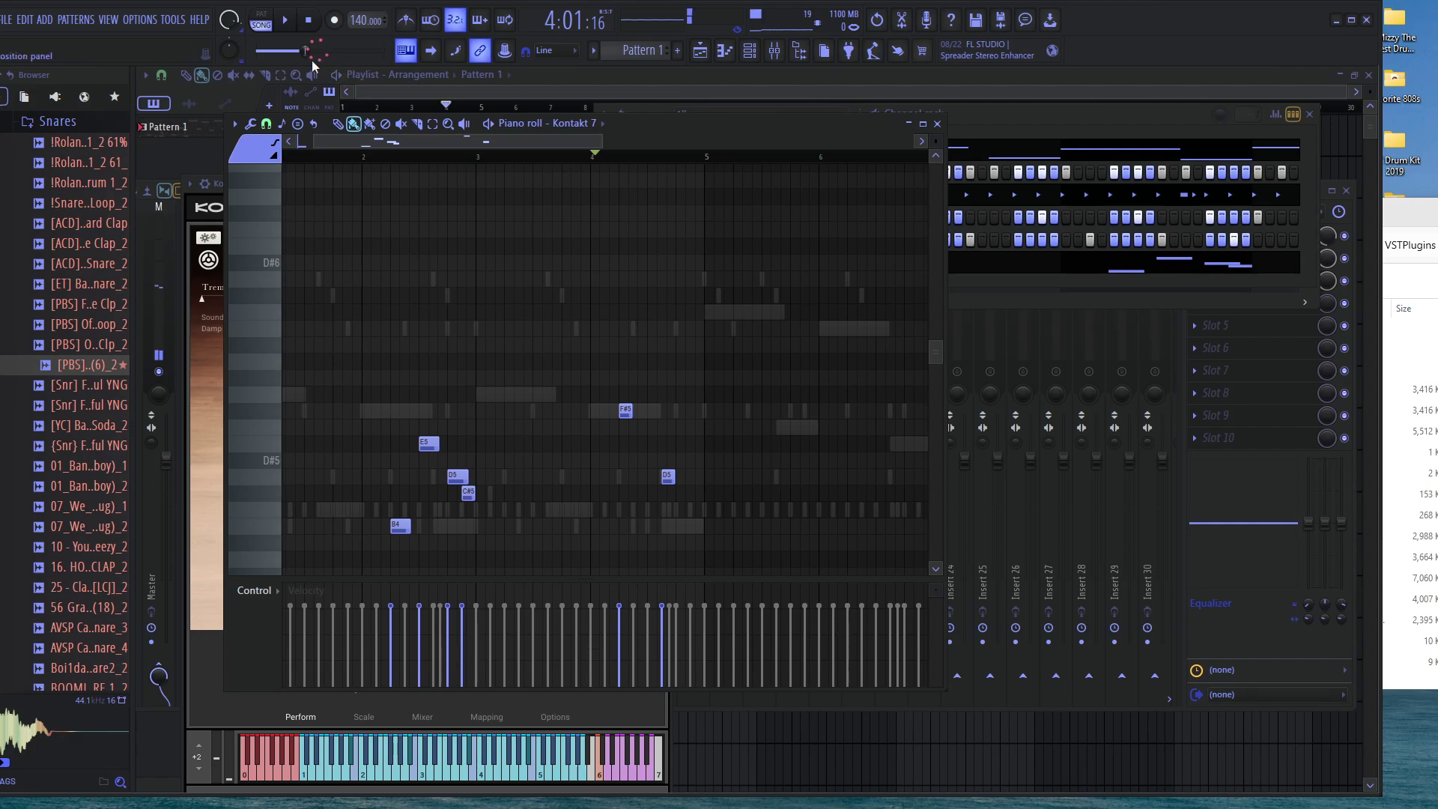
{"action": "key", "text": "space"}
{"action": "scroll", "coordinate": [549, 337], "scroll_direction": "down", "scroll_amount": 2}
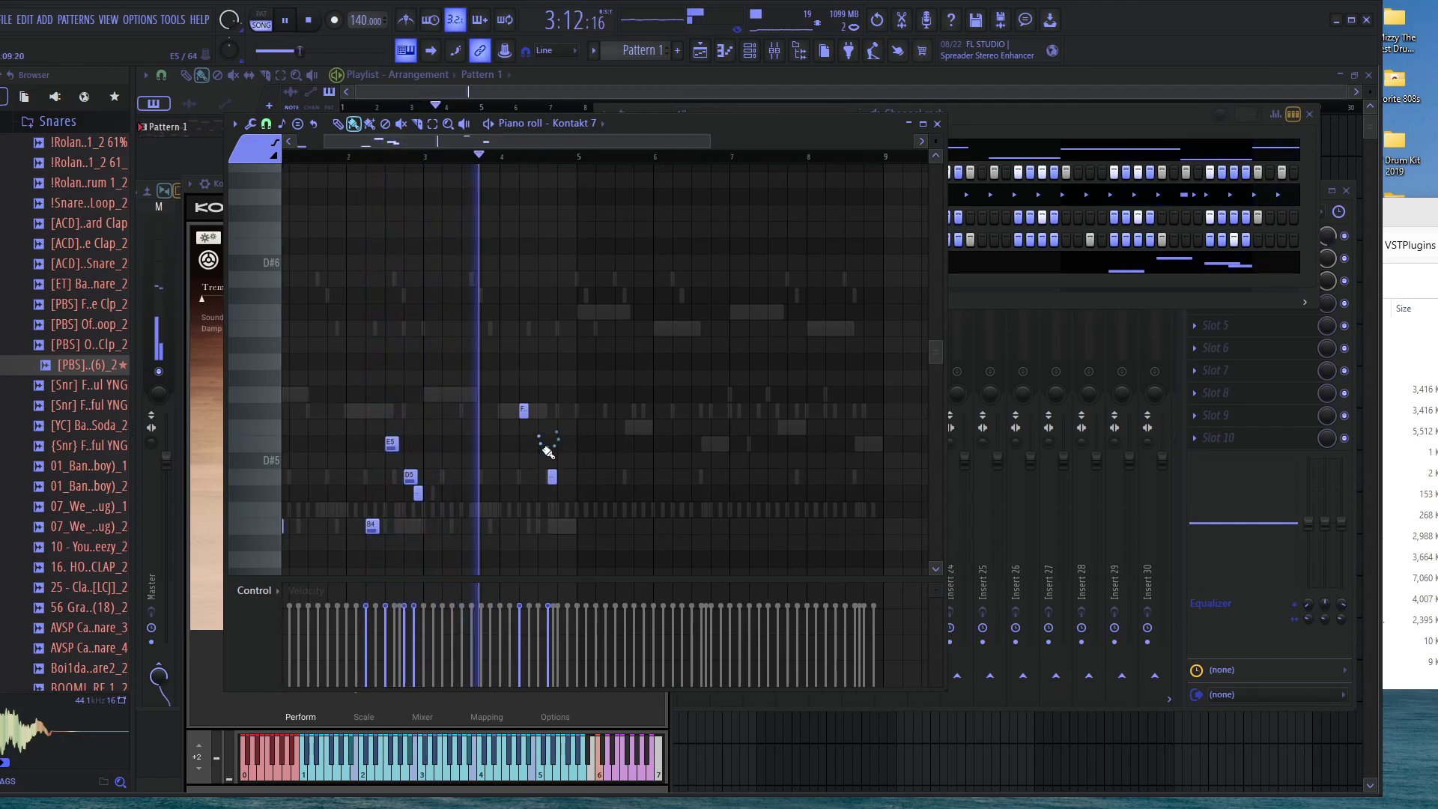
{"action": "scroll", "coordinate": [547, 455], "scroll_direction": "up", "scroll_amount": 2}
{"action": "scroll", "coordinate": [610, 460], "scroll_direction": "down", "scroll_amount": 2}
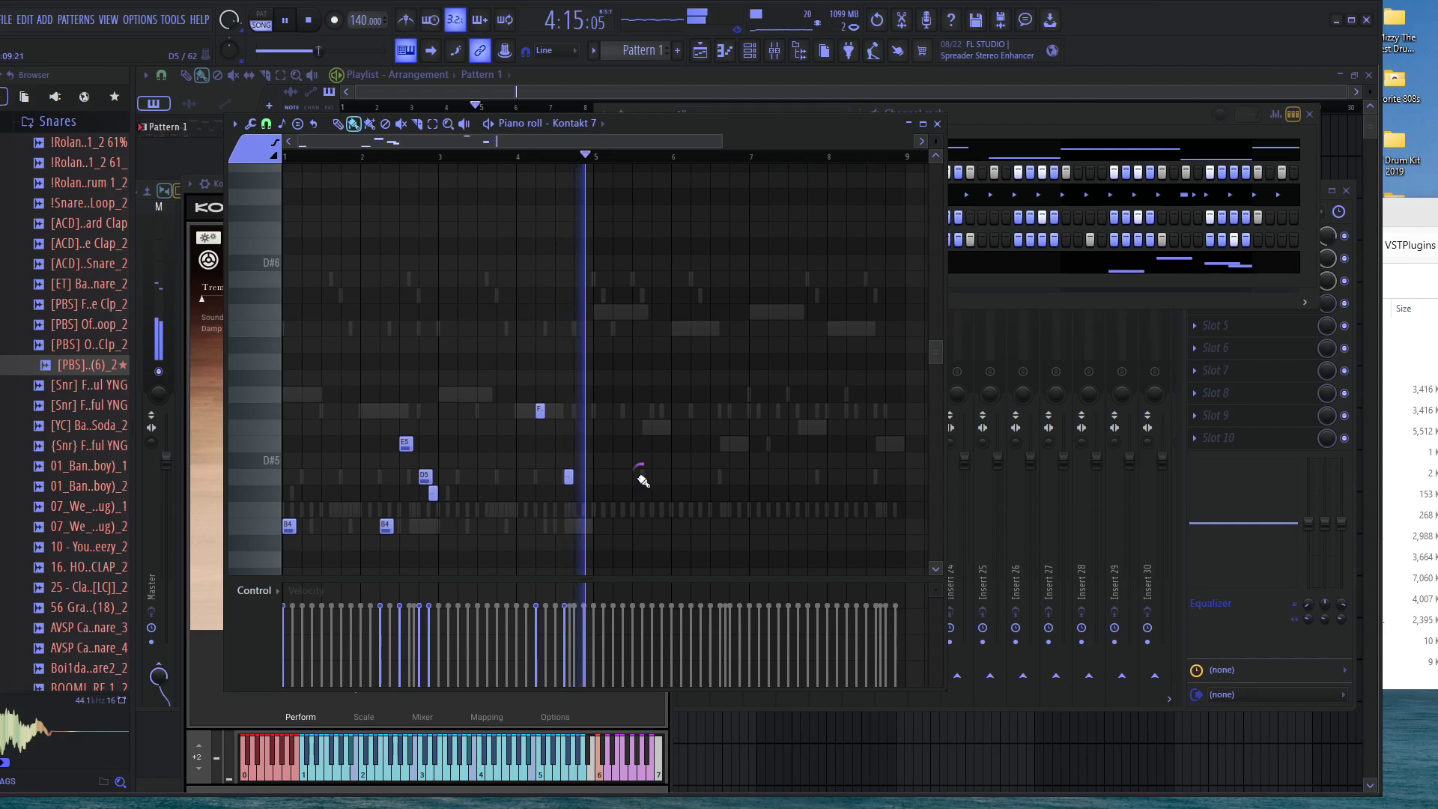
Place a descending run of G5, F#5 and E5 notes in the first half of bar 5
{"action": "key", "text": "space"}
{"action": "left_click", "coordinate": [623, 377]}
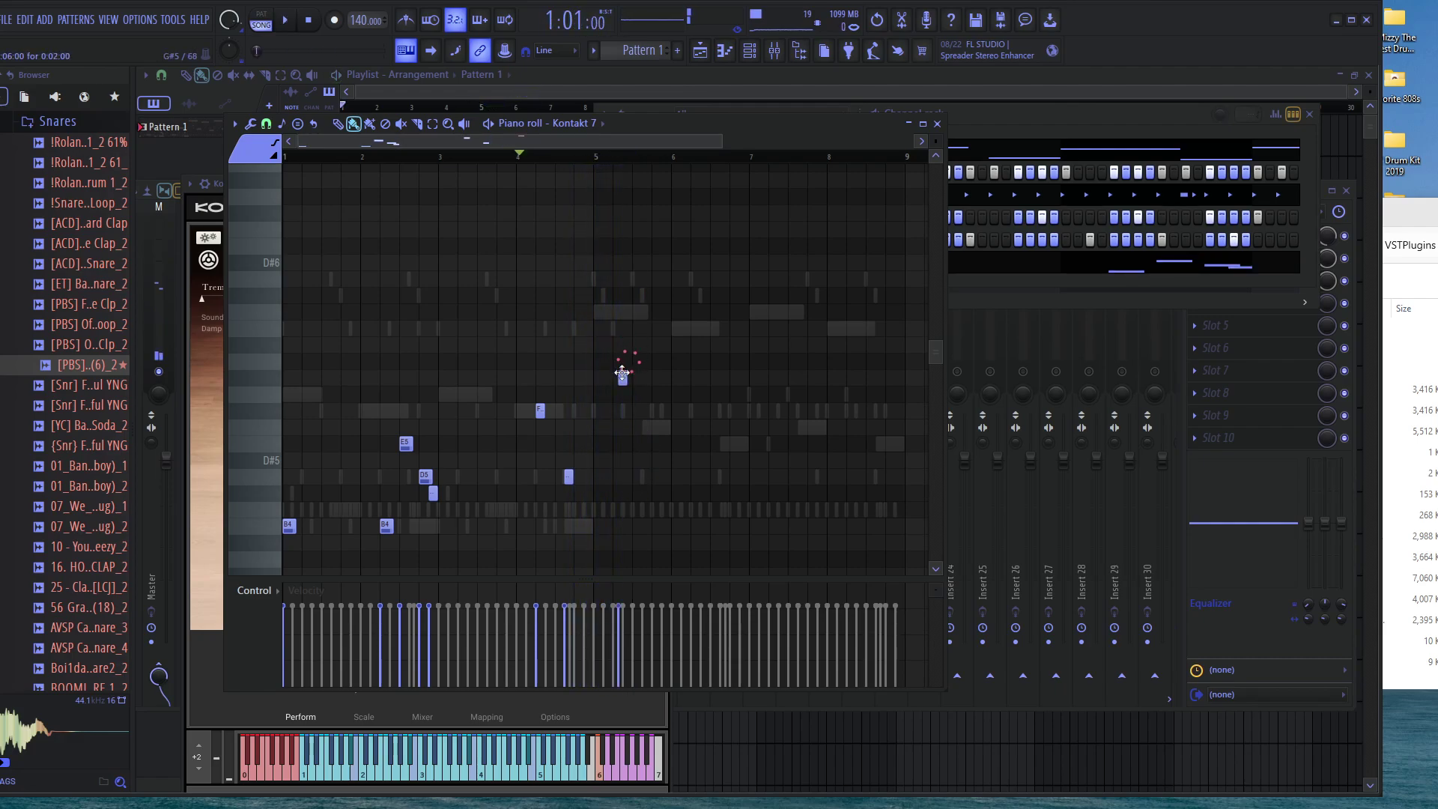
{"action": "left_click_drag", "start_coordinate": [616, 370], "coordinate": [625, 410]}
{"action": "scroll", "coordinate": [630, 442], "scroll_direction": "up", "scroll_amount": 3}
{"action": "left_click", "coordinate": [644, 442]}
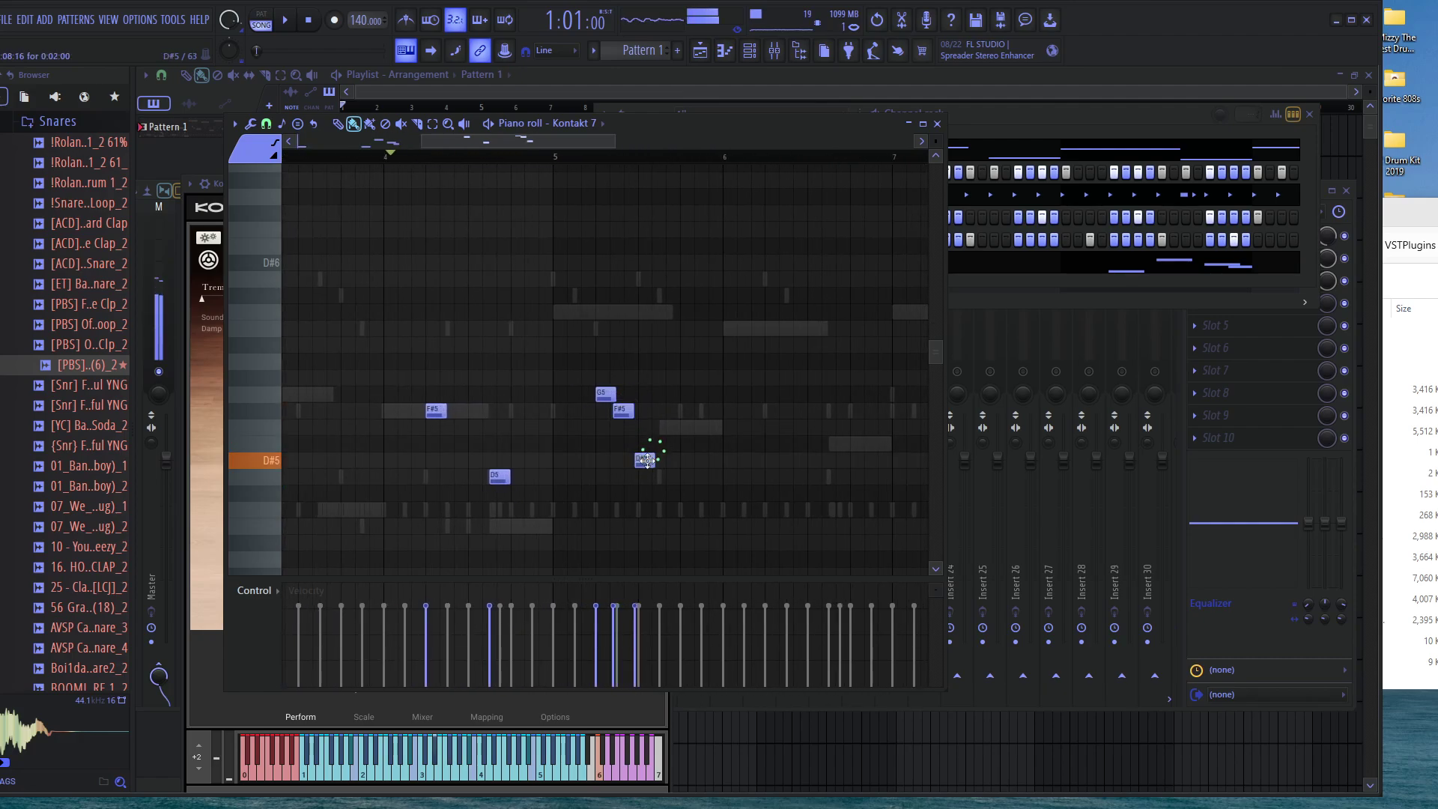
Play from bar 5 and continue the melody with a D5 note midway through bar 6 and a B4 note near its end
{"action": "left_click", "coordinate": [562, 157]}
{"action": "key", "text": "space"}
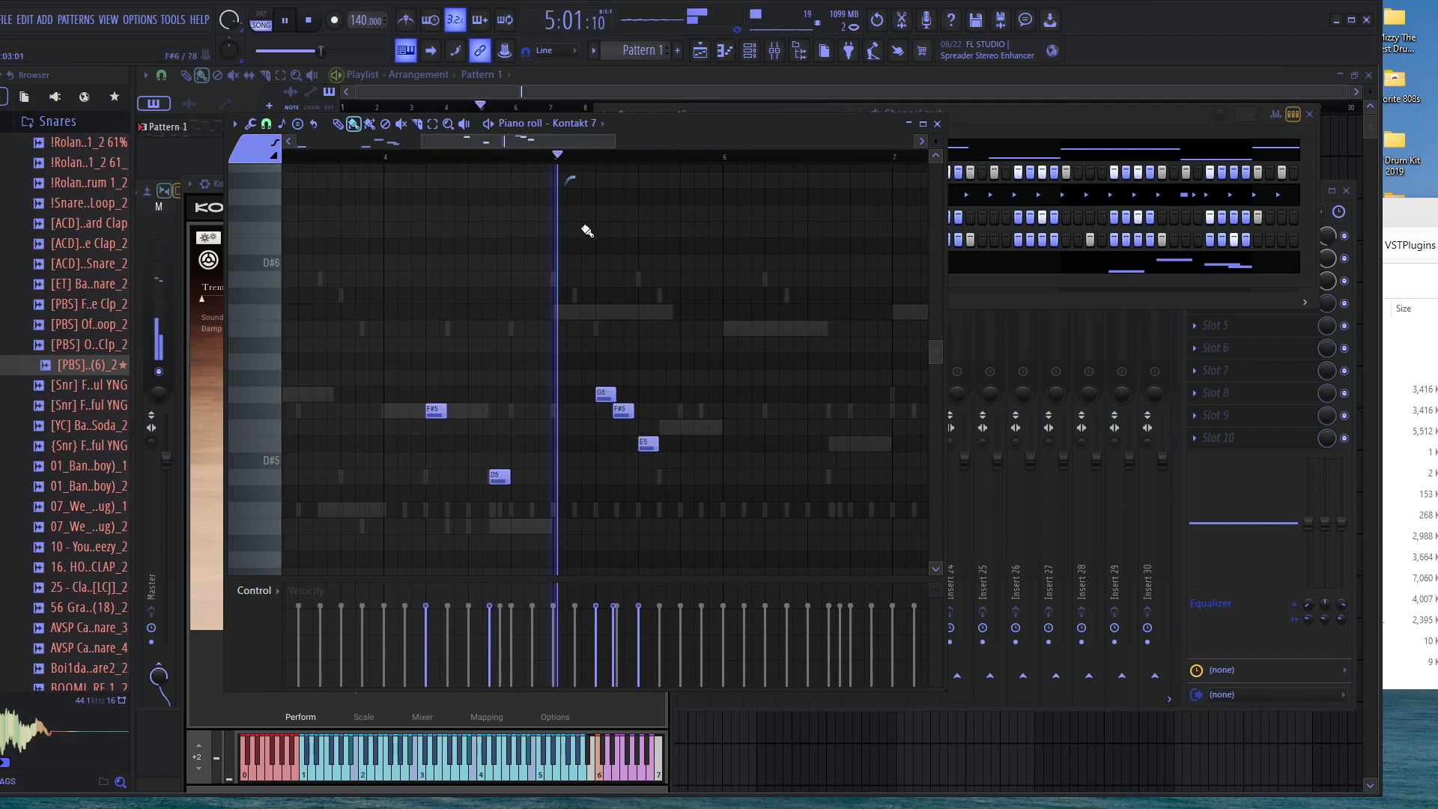
{"action": "scroll", "coordinate": [636, 405], "scroll_direction": "up", "scroll_amount": 2}
{"action": "scroll", "coordinate": [674, 461], "scroll_direction": "down", "scroll_amount": 2}
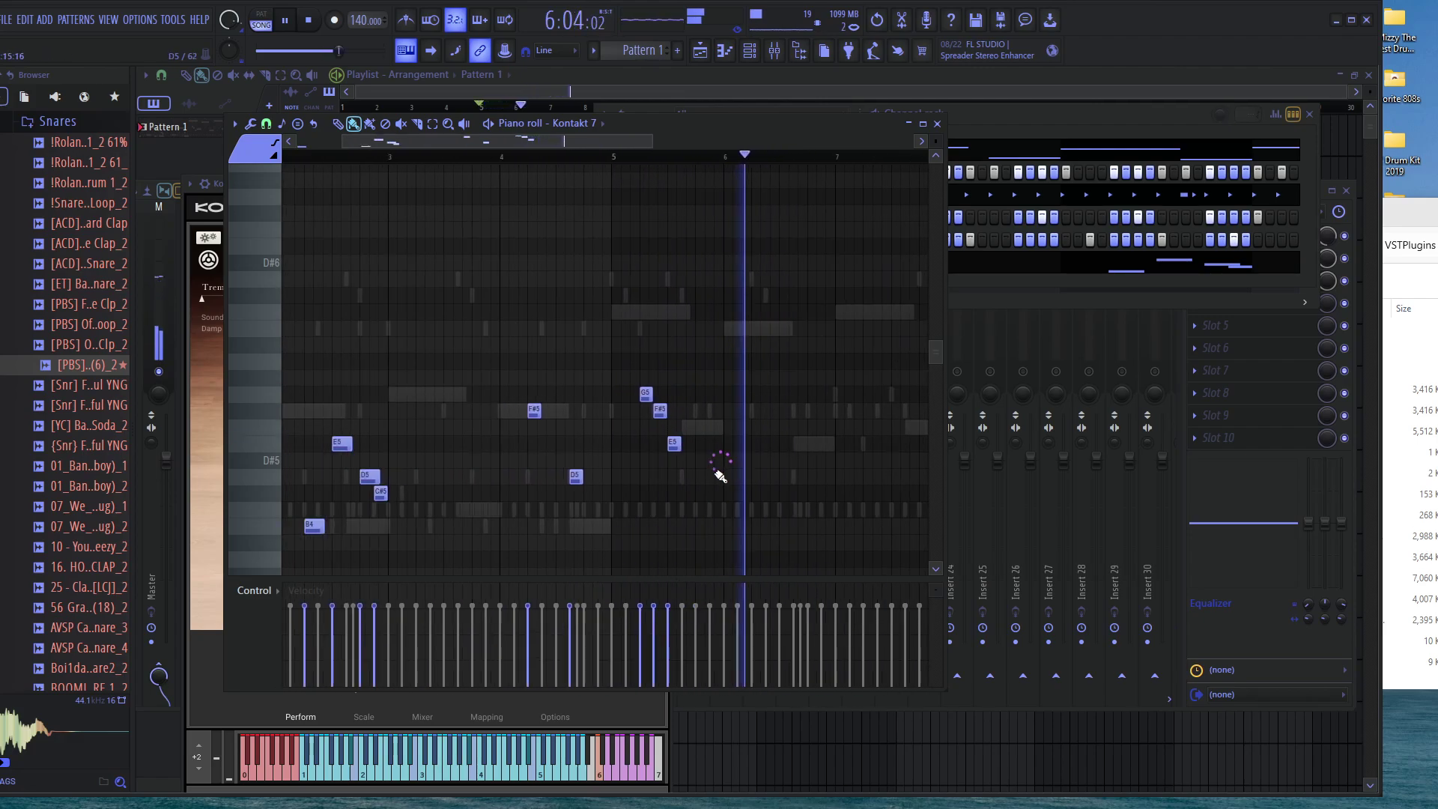
{"action": "key", "text": "space"}
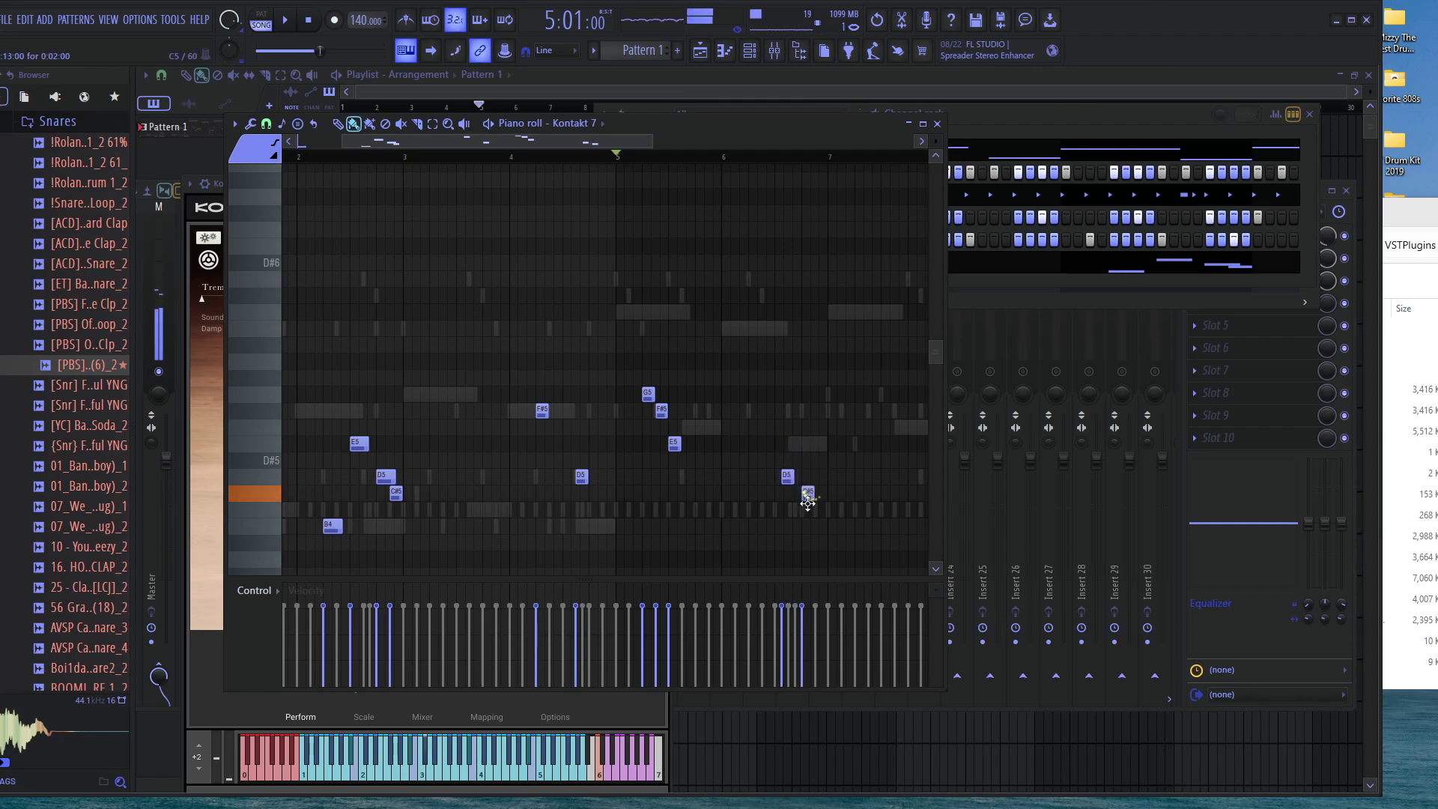
{"action": "left_click", "coordinate": [811, 510]}
{"action": "left_click_drag", "start_coordinate": [817, 517], "coordinate": [817, 527]}
{"action": "key", "text": "space"}
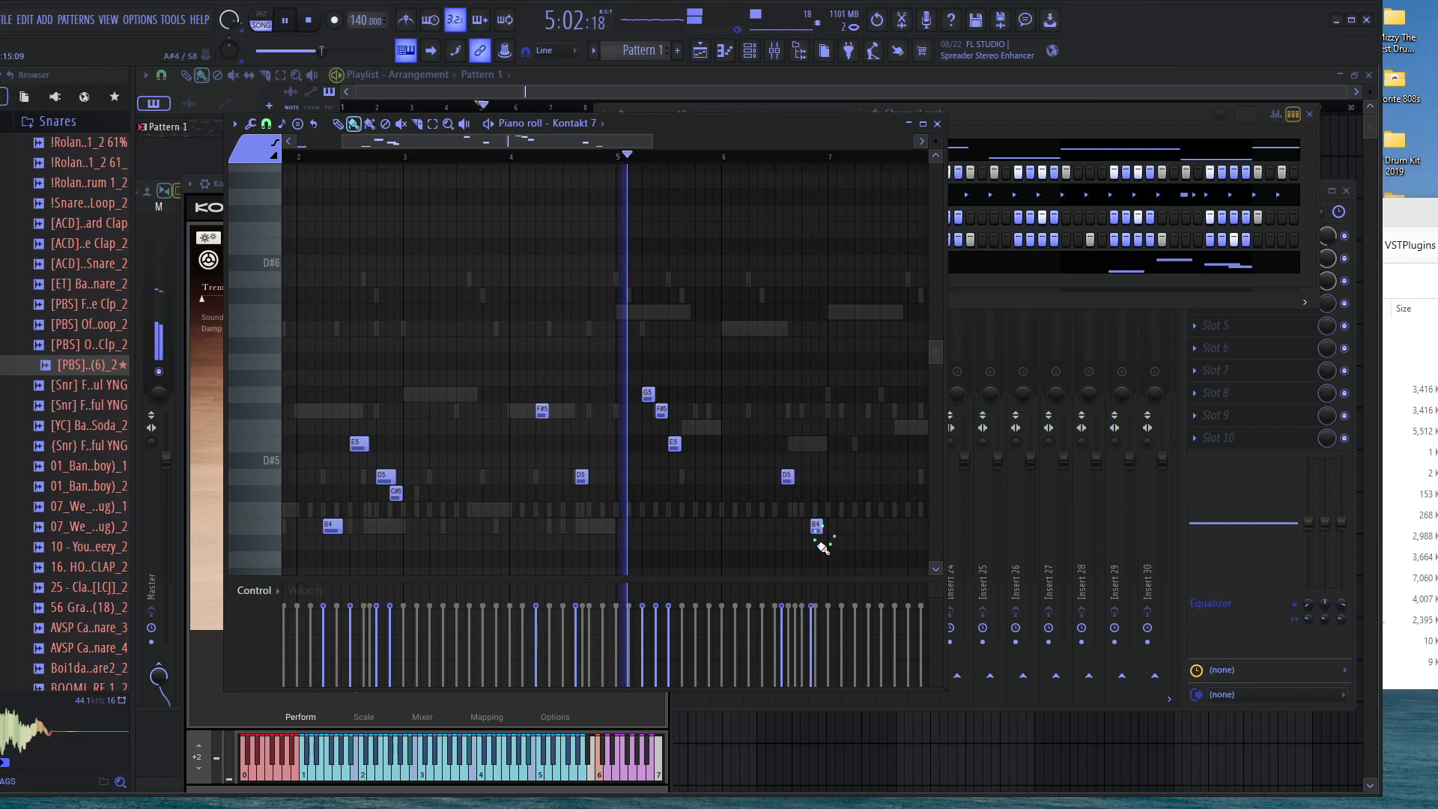
Shift the D5 note in bar 6 two steps earlier while the pattern plays
{"action": "scroll", "coordinate": [817, 524], "scroll_direction": "up", "scroll_amount": 2}
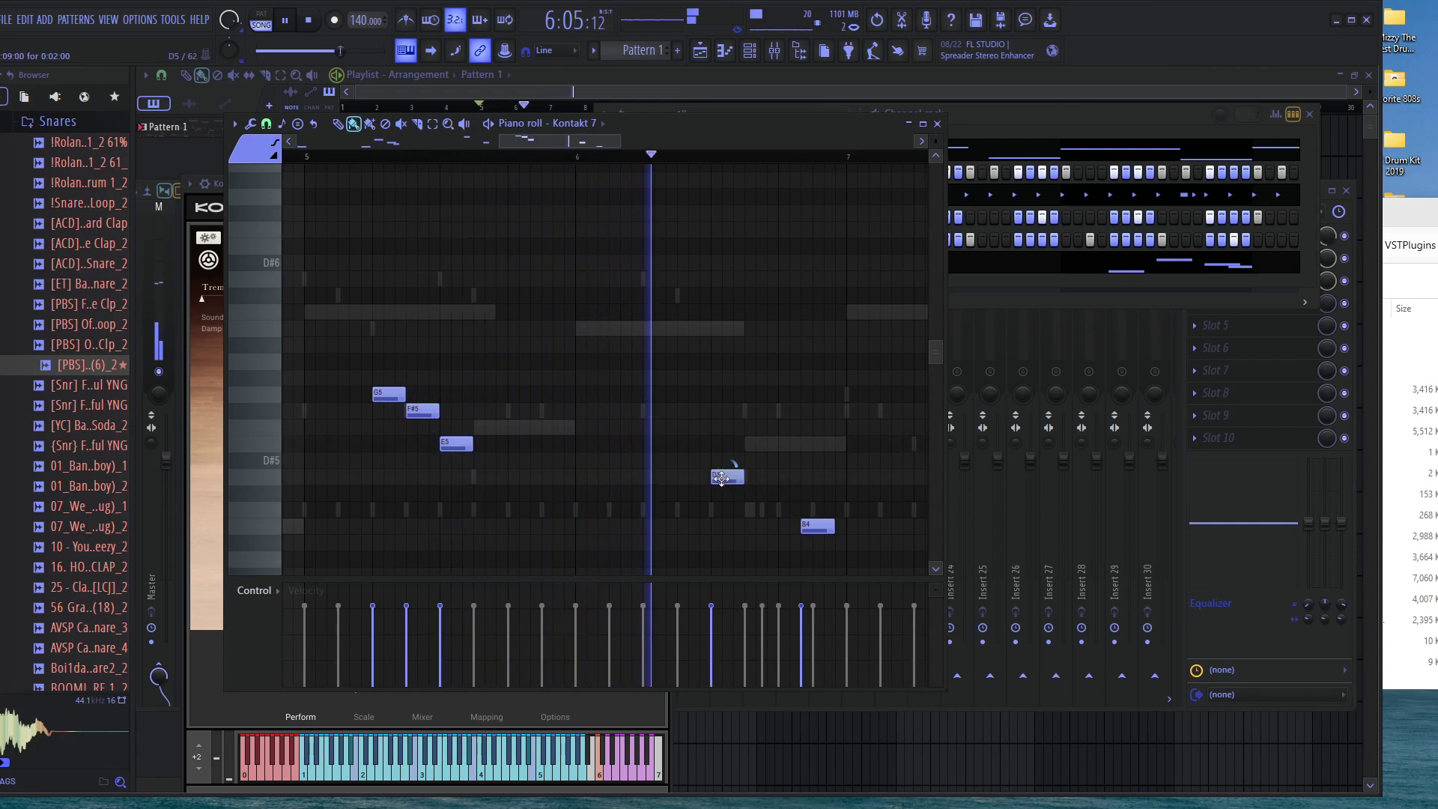
{"action": "left_click_drag", "start_coordinate": [741, 480], "coordinate": [691, 480]}
{"action": "key", "text": "space"}
Copy the three-note descending run from bar 5 into bar 7 starting on C#5, and raise its first note to D5
{"action": "scroll", "coordinate": [793, 509], "scroll_direction": "down", "scroll_amount": 5}
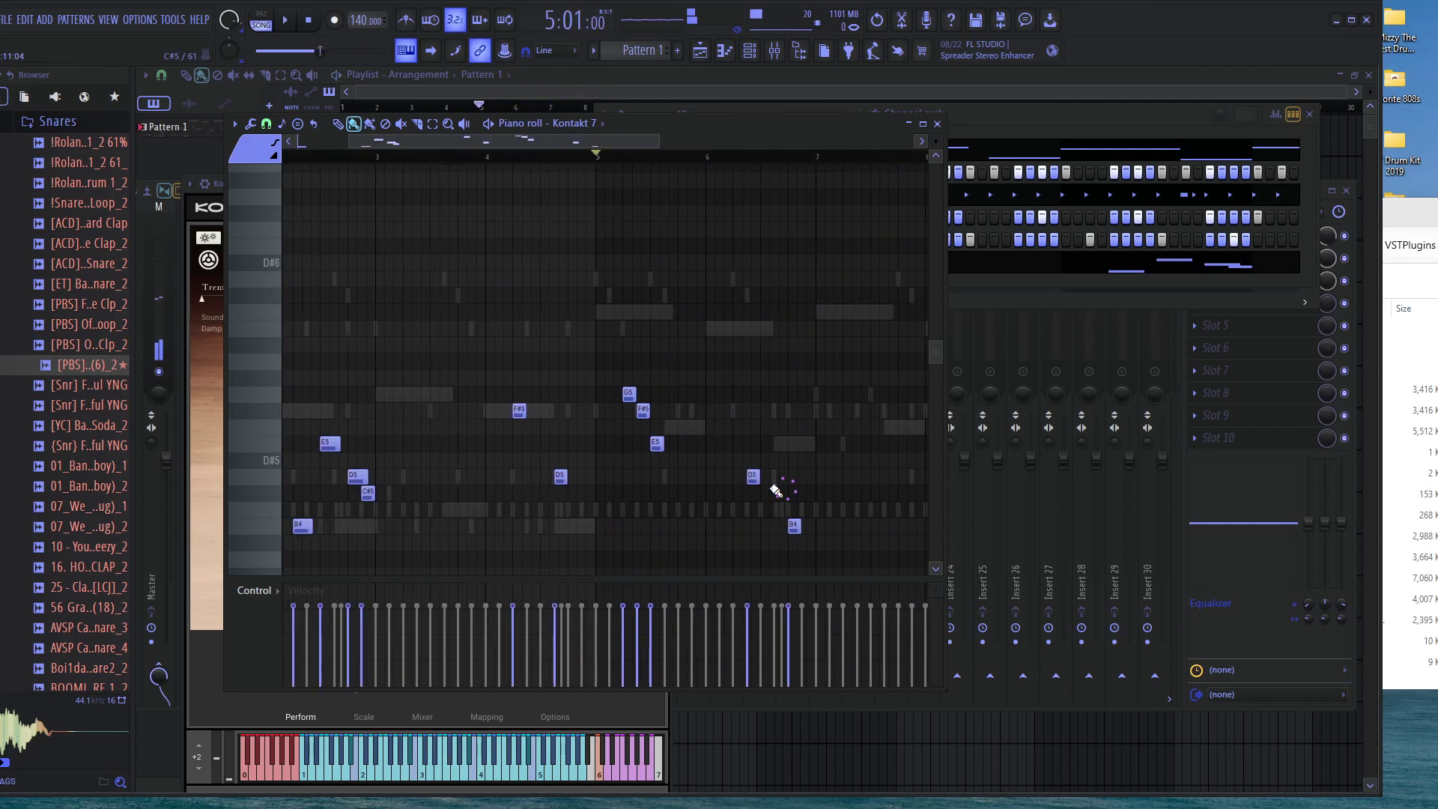
{"action": "scroll", "coordinate": [631, 390], "scroll_direction": "down", "scroll_amount": 1}
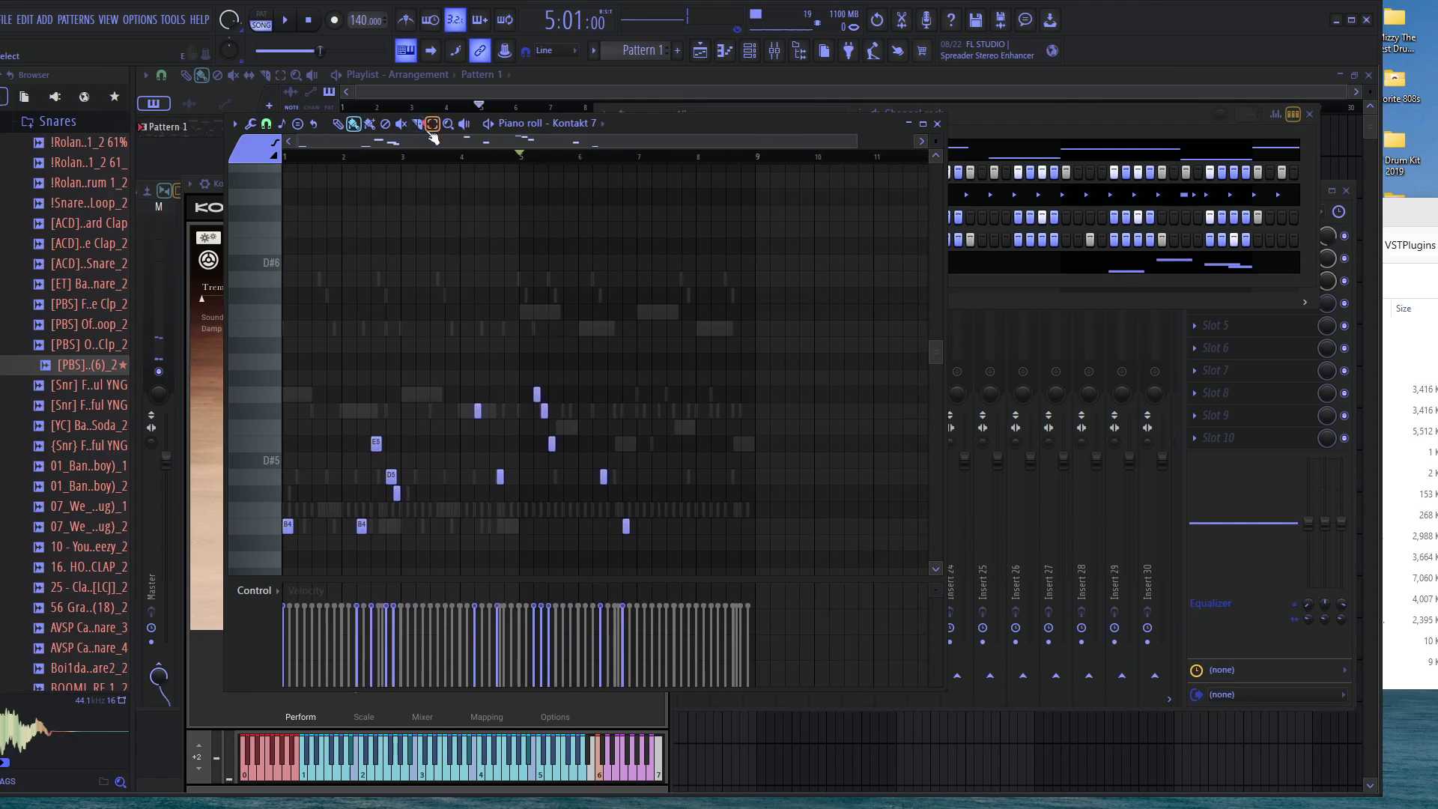
{"action": "left_click_drag", "start_coordinate": [530, 366], "coordinate": [569, 457]}
{"action": "left_click", "coordinate": [353, 123]}
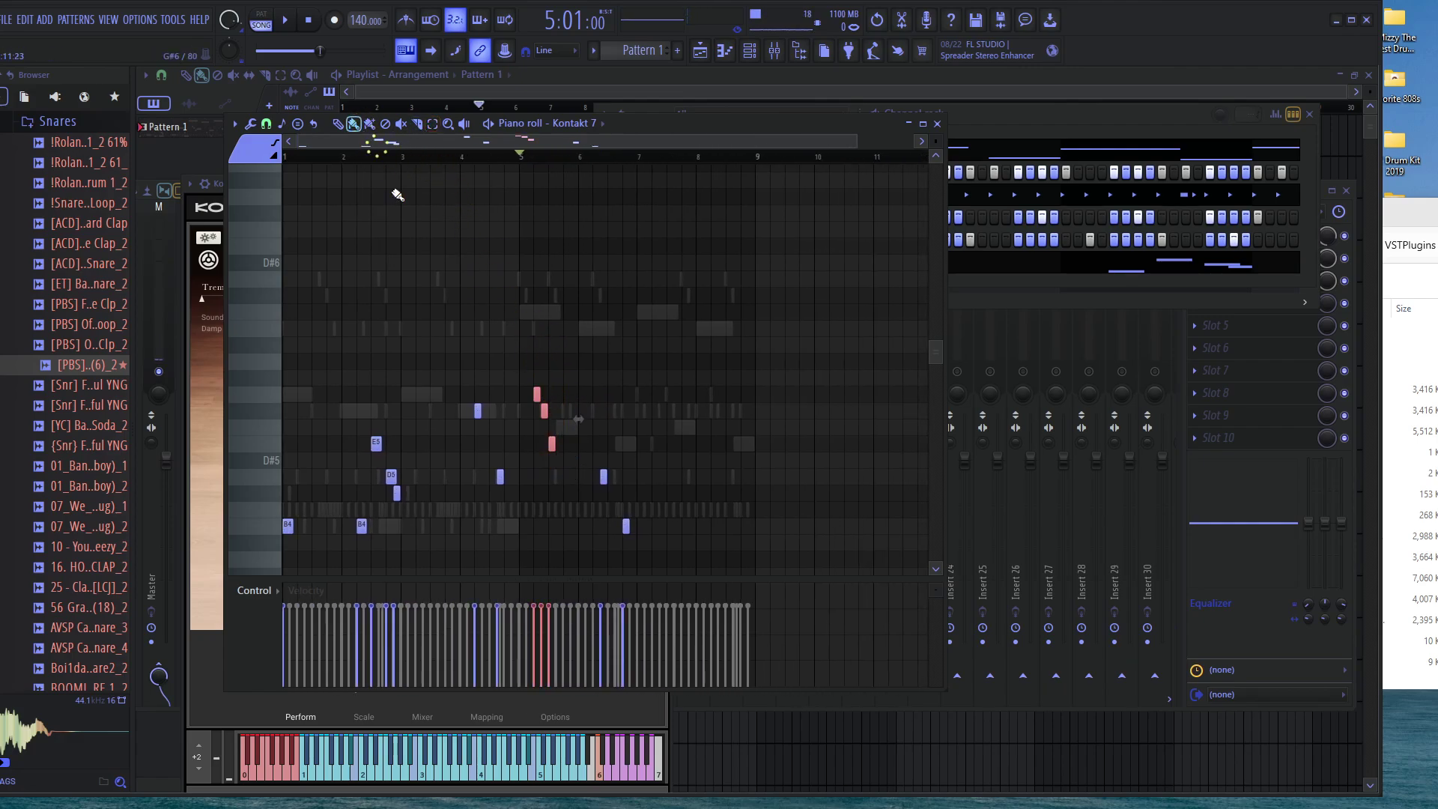
{"action": "left_click_drag", "start_coordinate": [541, 392], "coordinate": [623, 418]}
{"action": "key", "text": "ctrl+z"}
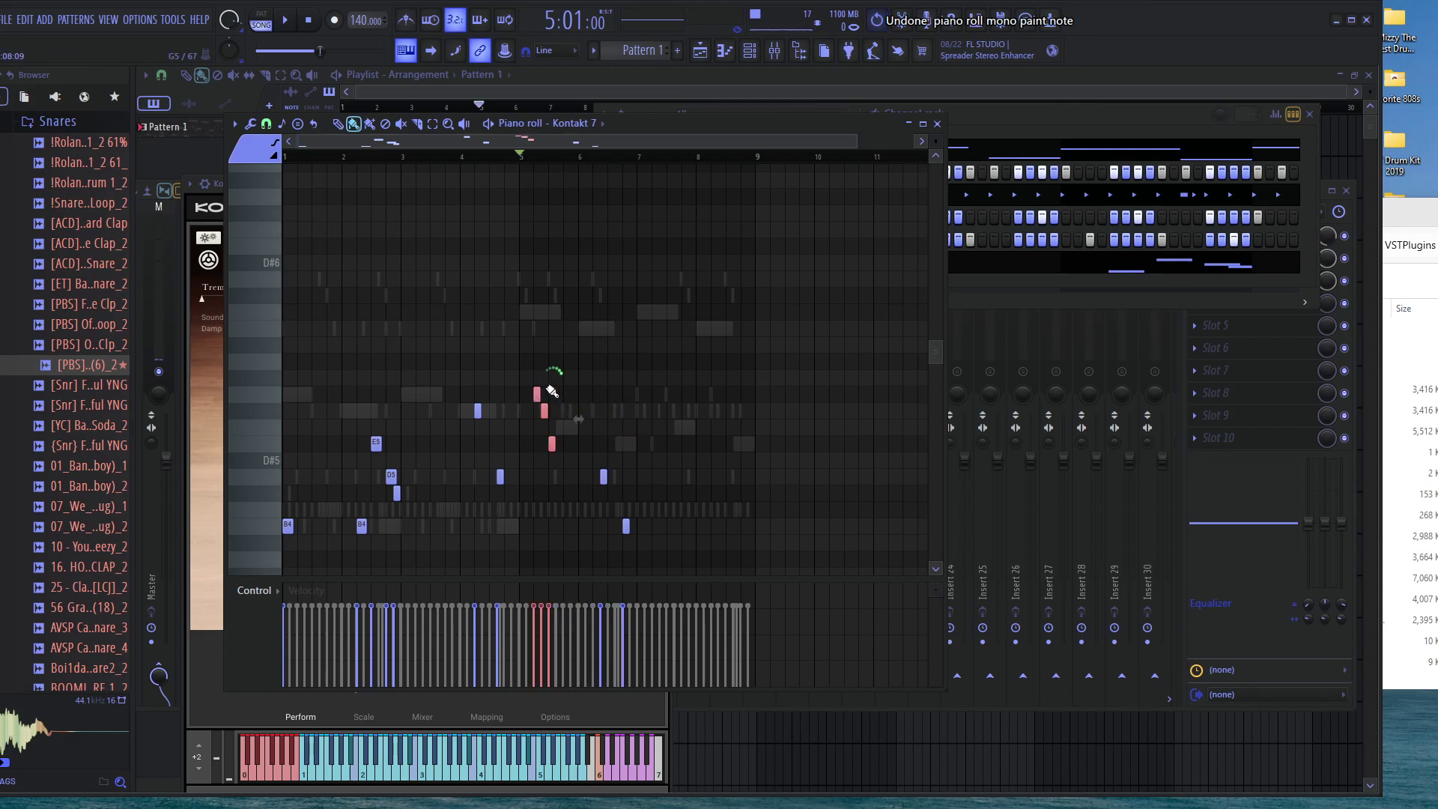
{"action": "left_click_drag", "start_coordinate": [534, 391], "coordinate": [661, 489]}
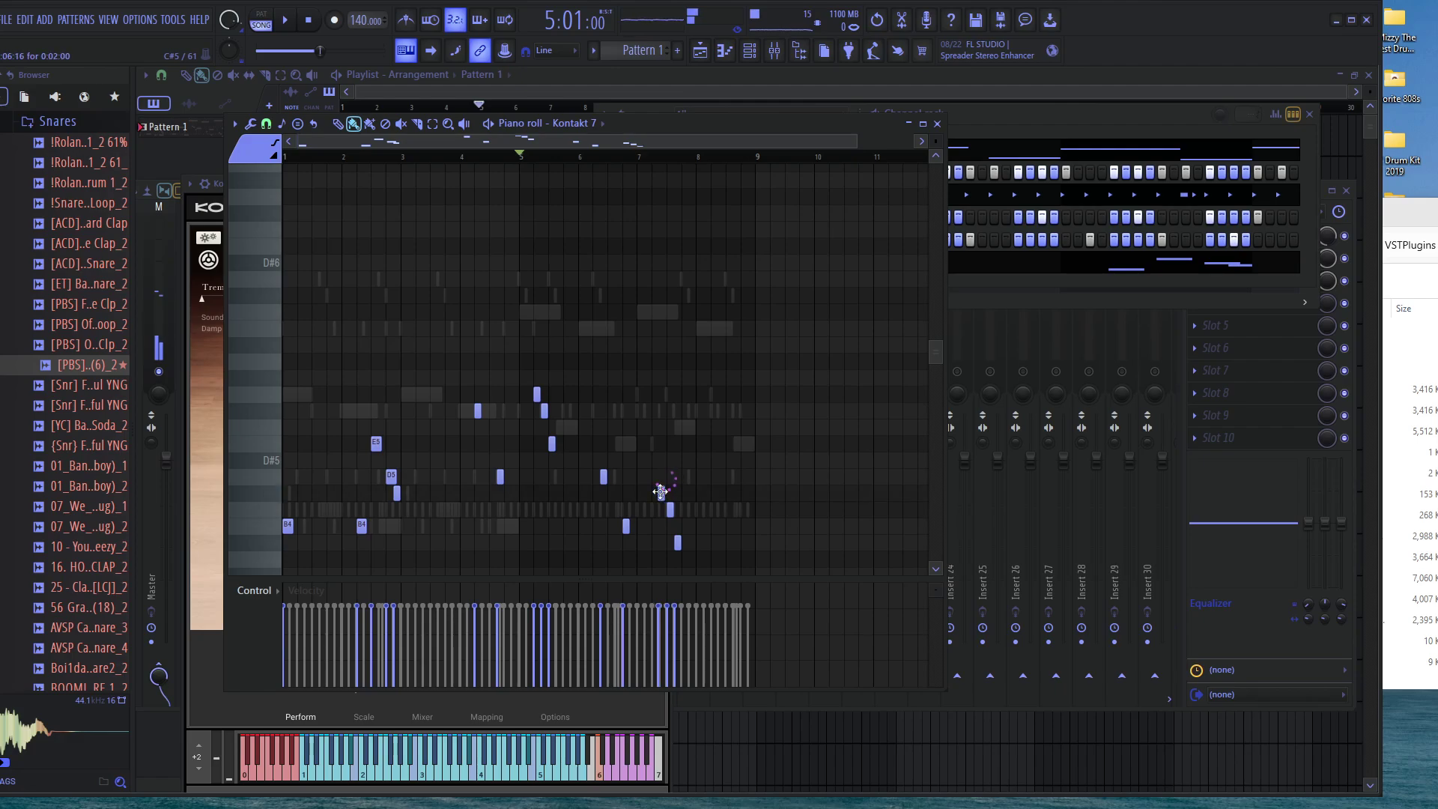
{"action": "left_click_drag", "start_coordinate": [660, 491], "coordinate": [659, 474]}
{"action": "scroll", "coordinate": [662, 483], "scroll_direction": "up", "scroll_amount": 3}
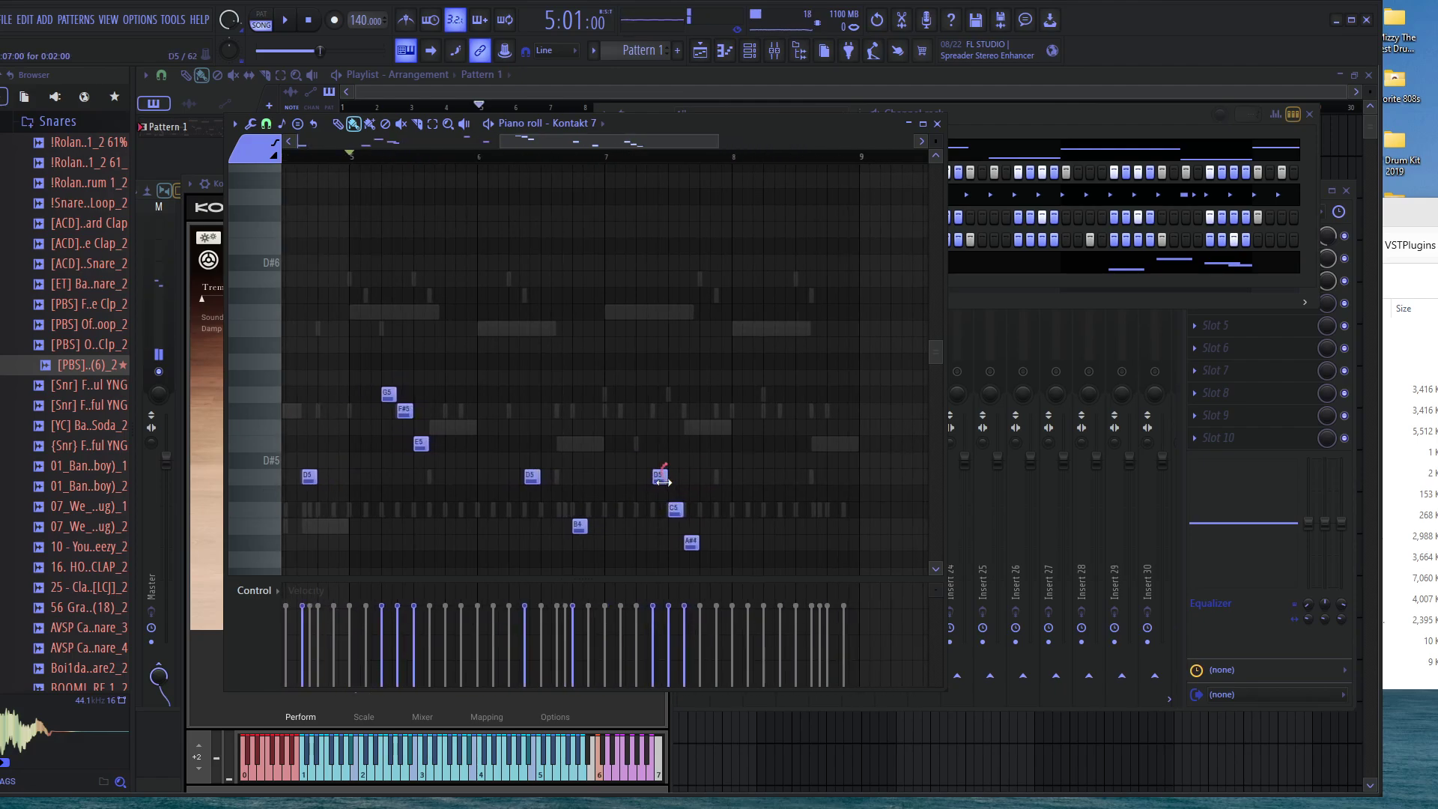
{"action": "scroll", "coordinate": [659, 479], "scroll_direction": "up", "scroll_amount": 1}
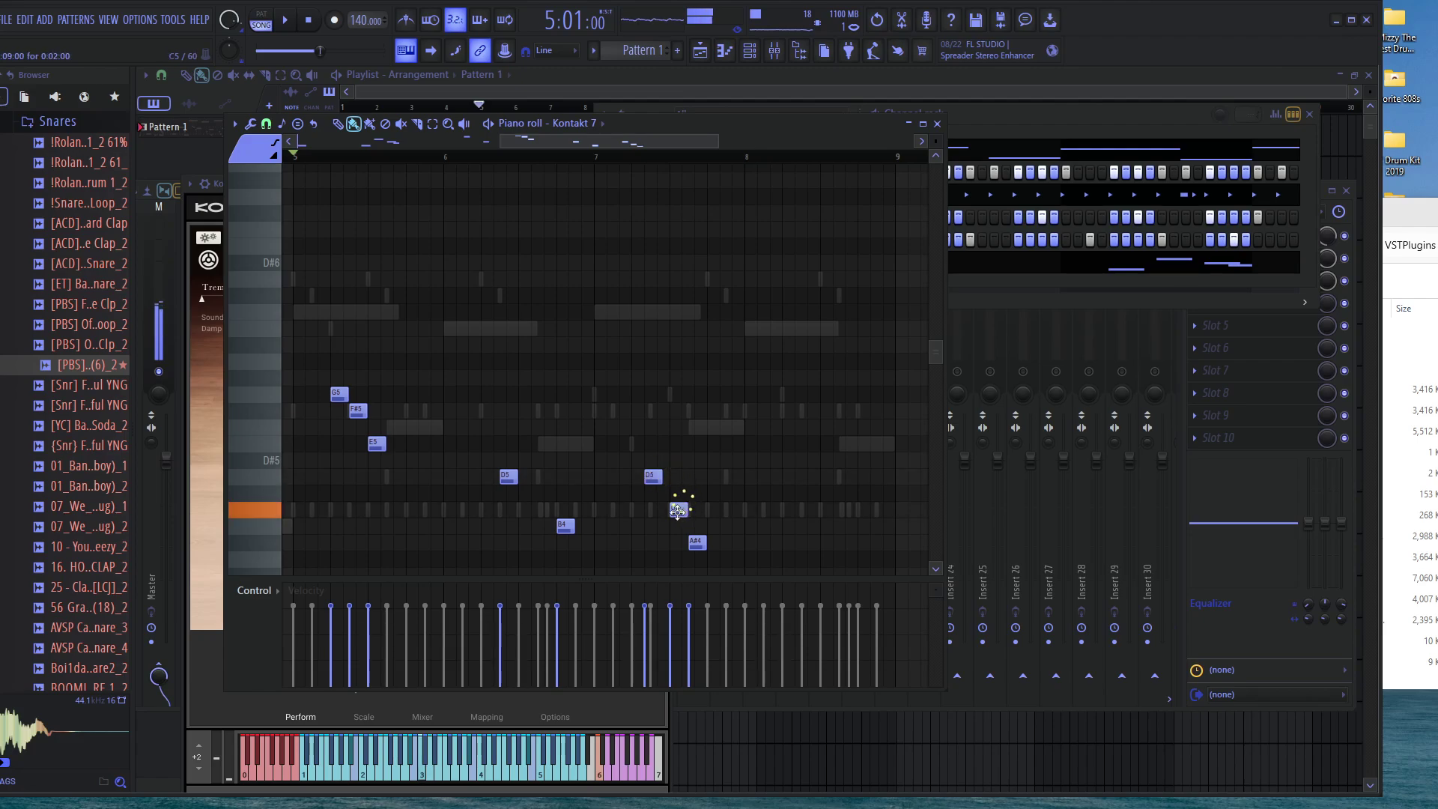
Rework the bar 7 run against playback into back-to-back D5, C#5 and B4 notes starting on the second beat
{"action": "key", "text": "space"}
{"action": "left_click_drag", "start_coordinate": [680, 506], "coordinate": [669, 492]}
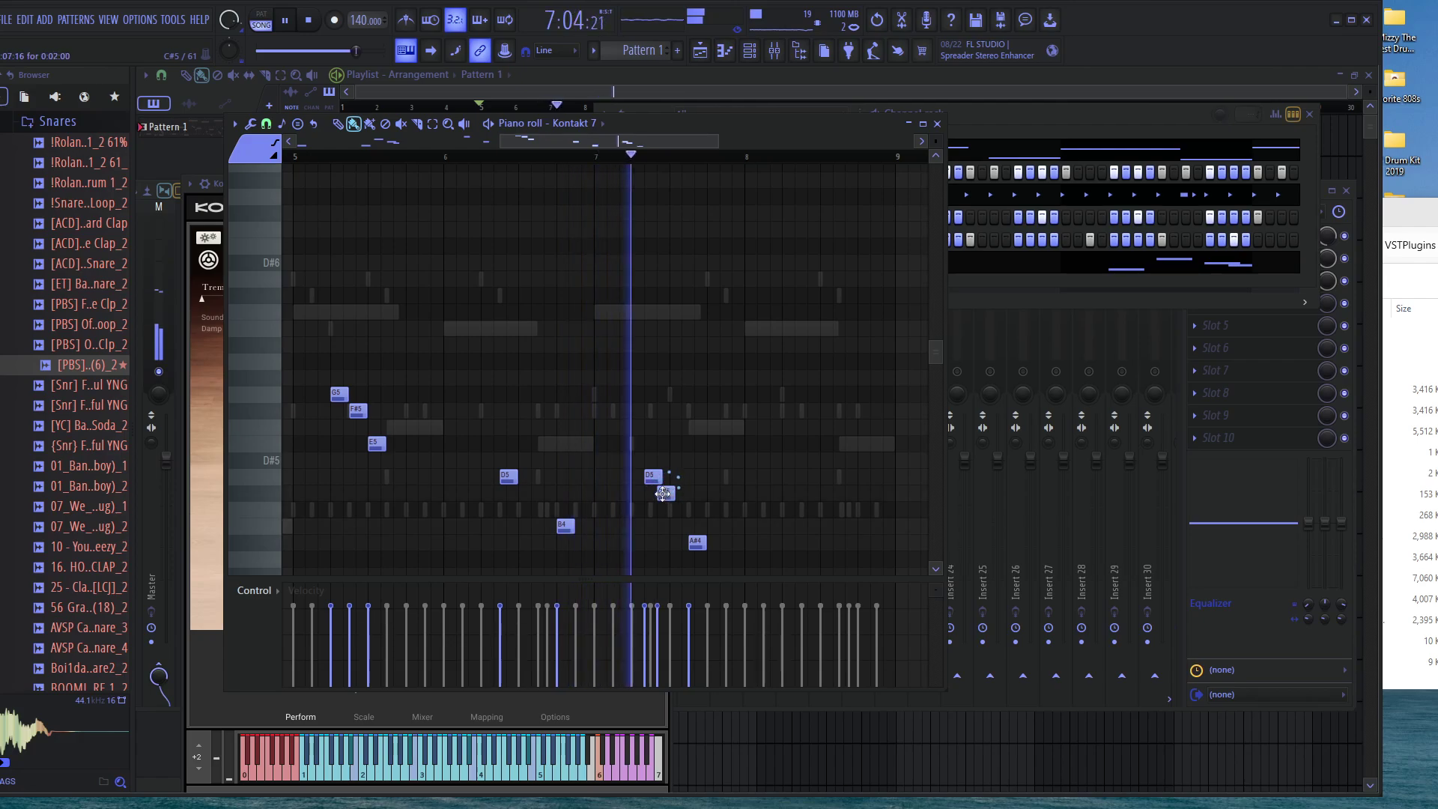
{"action": "key", "text": "space"}
{"action": "mouse_move", "coordinate": [653, 478]}
{"action": "left_mouse_down"}
{"action": "mouse_move", "coordinate": [636, 479]}
{"action": "mouse_move", "coordinate": [656, 492]}
{"action": "left_mouse_up"}
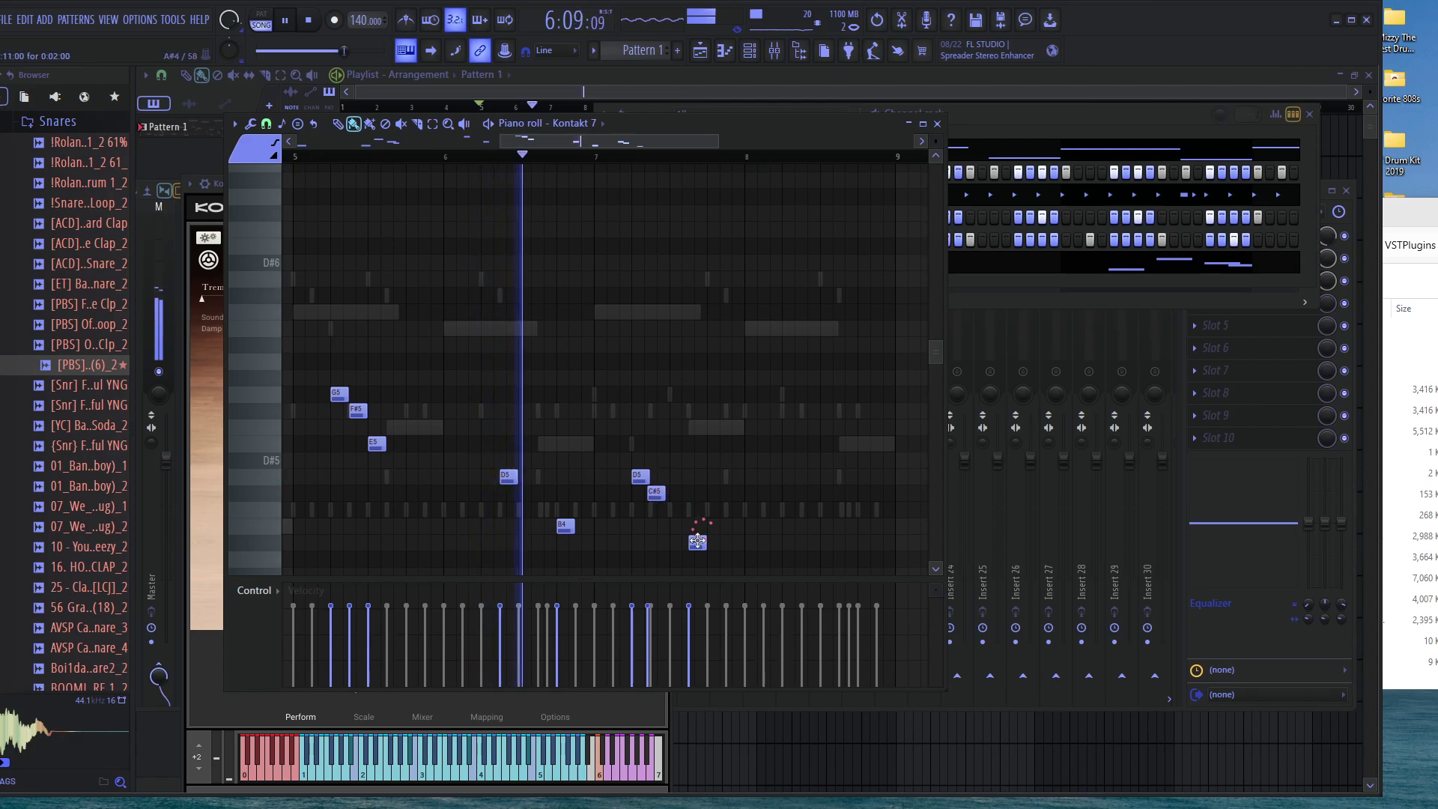
{"action": "left_click_drag", "start_coordinate": [696, 540], "coordinate": [661, 494]}
{"action": "key", "text": "space"}
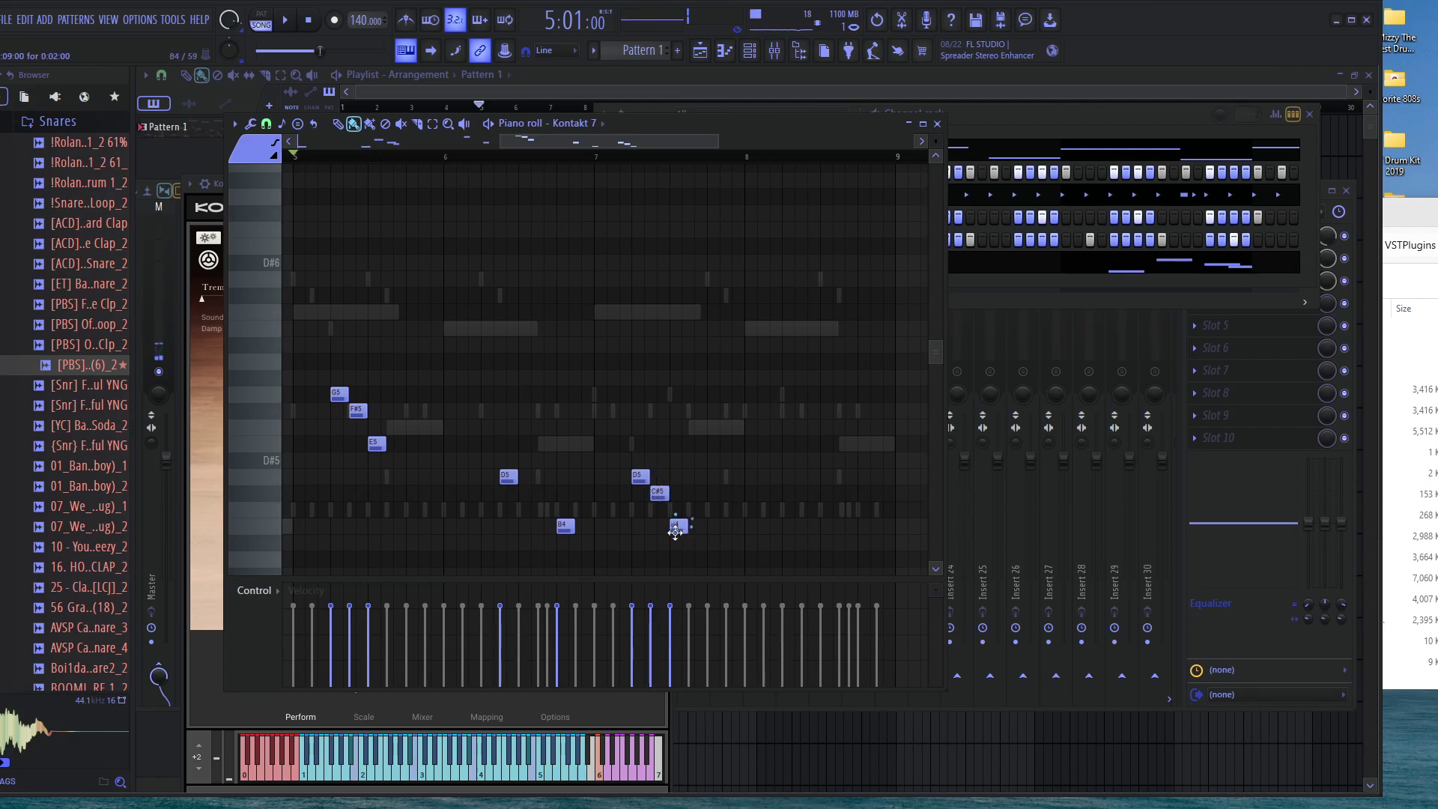
Replay from bar 5 and add an A#4 note at the start of bar 8 and a C#5 note halfway through it
{"action": "scroll", "coordinate": [676, 526], "scroll_direction": "up", "scroll_amount": 2}
{"action": "scroll", "coordinate": [668, 526], "scroll_direction": "down", "scroll_amount": 3}
{"action": "key", "text": "space"}
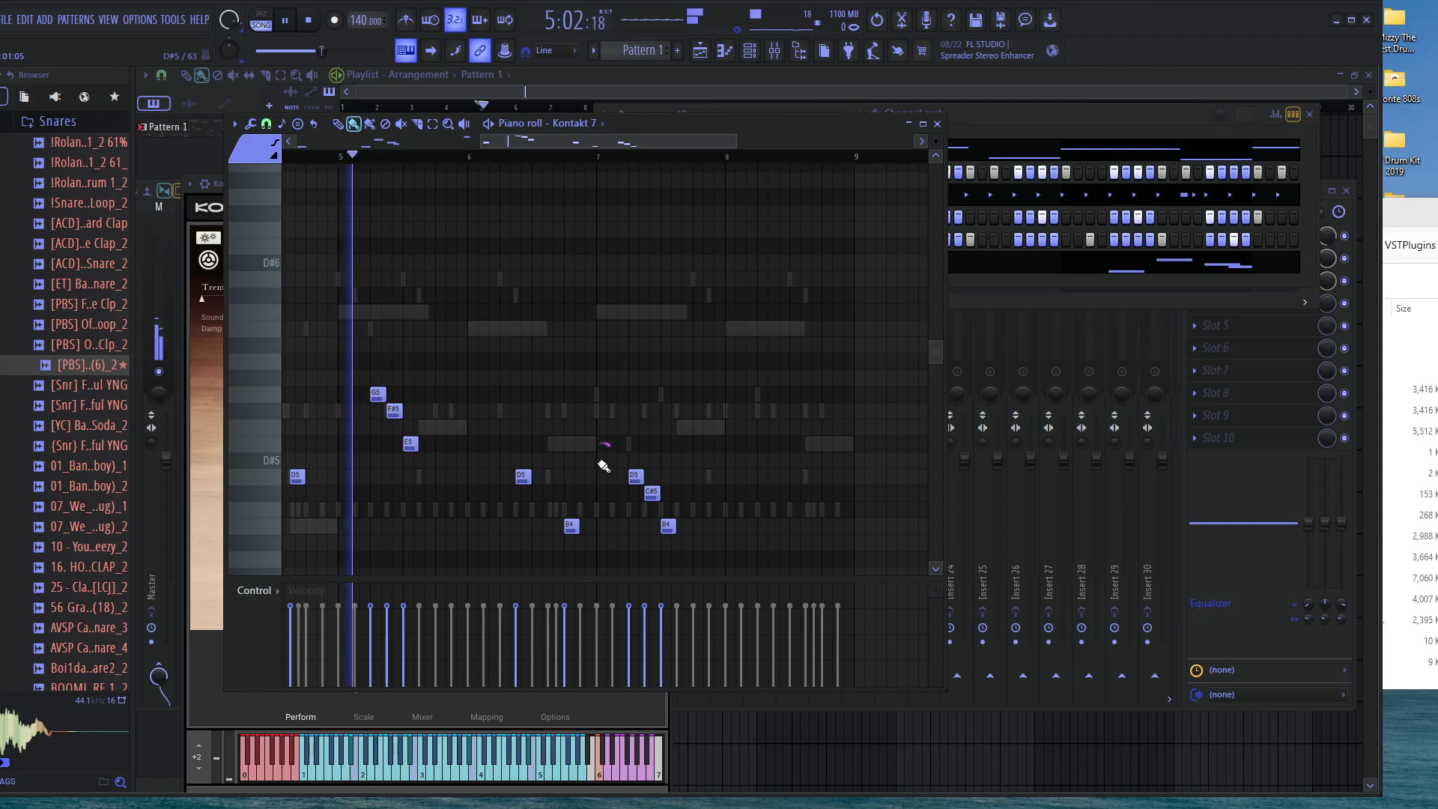
{"action": "scroll", "coordinate": [726, 536], "scroll_direction": "up", "scroll_amount": 2}
{"action": "scroll", "coordinate": [725, 536], "scroll_direction": "down", "scroll_amount": 4}
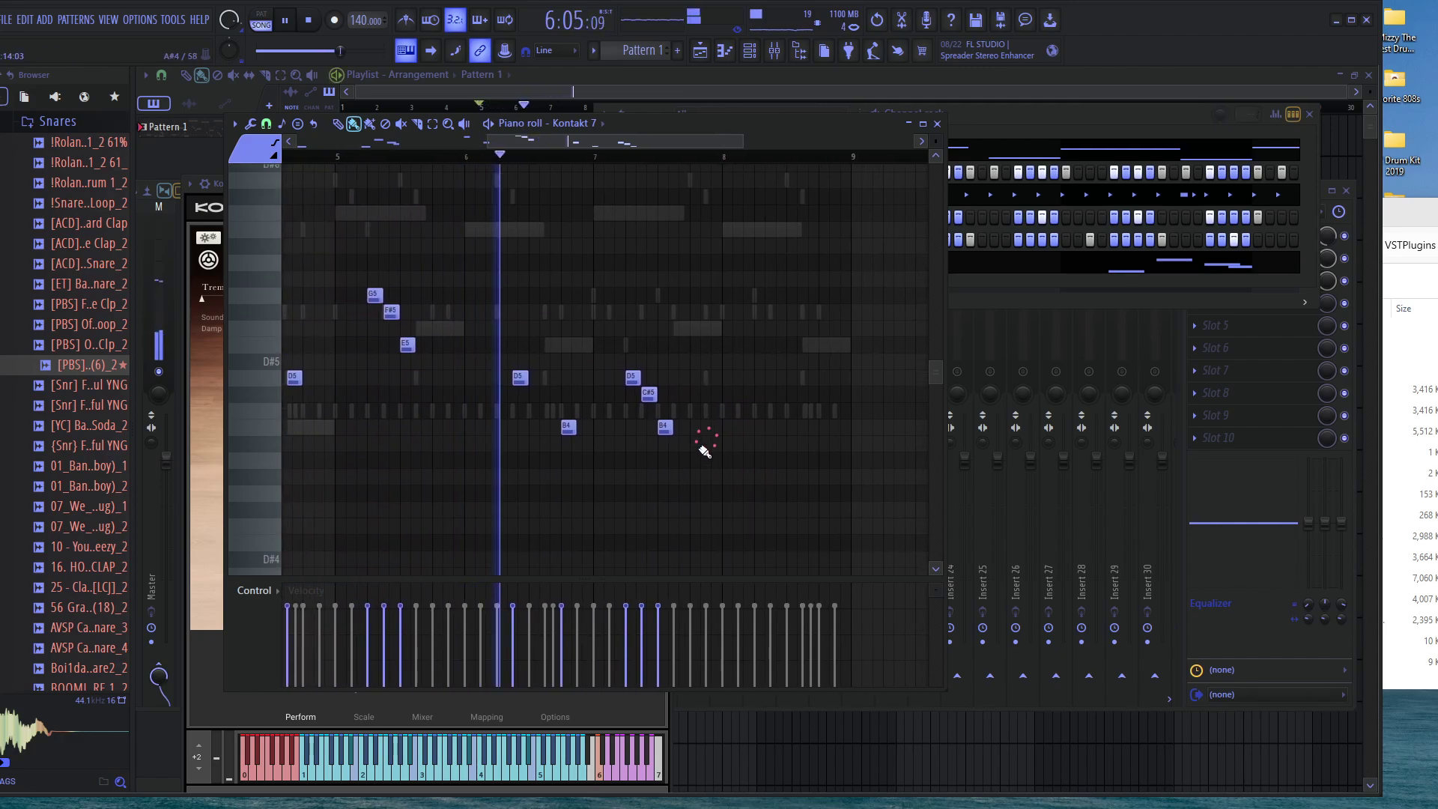
{"action": "scroll", "coordinate": [707, 449], "scroll_direction": "right", "scroll_amount": 1}
{"action": "scroll", "coordinate": [716, 462], "scroll_direction": "up", "scroll_amount": 3}
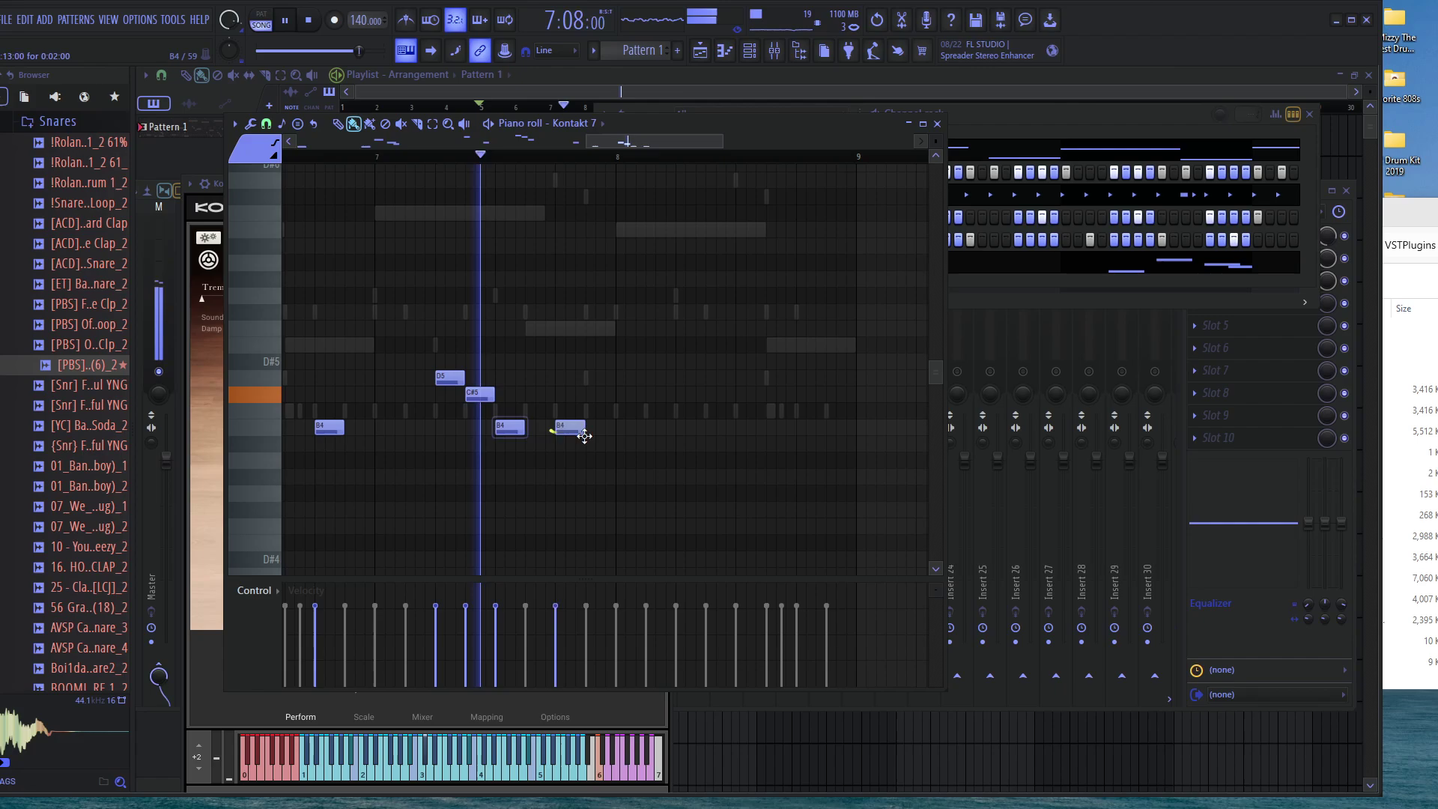
{"action": "left_click", "coordinate": [629, 444]}
{"action": "key", "text": "space"}
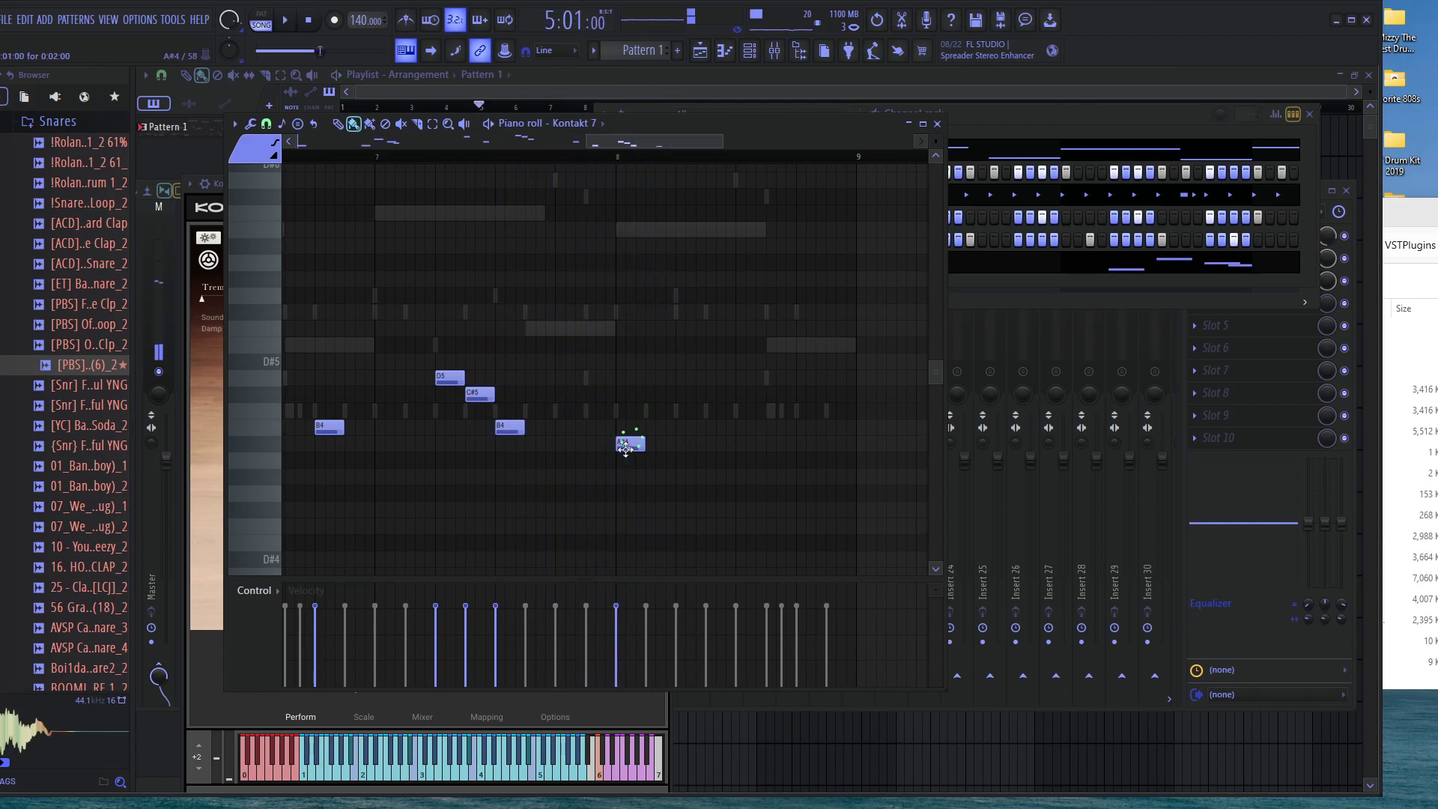
{"action": "left_click_drag", "start_coordinate": [717, 453], "coordinate": [744, 396]}
Play the second half of the counter-melody through to its end and close the piano roll
{"action": "key", "text": "space"}
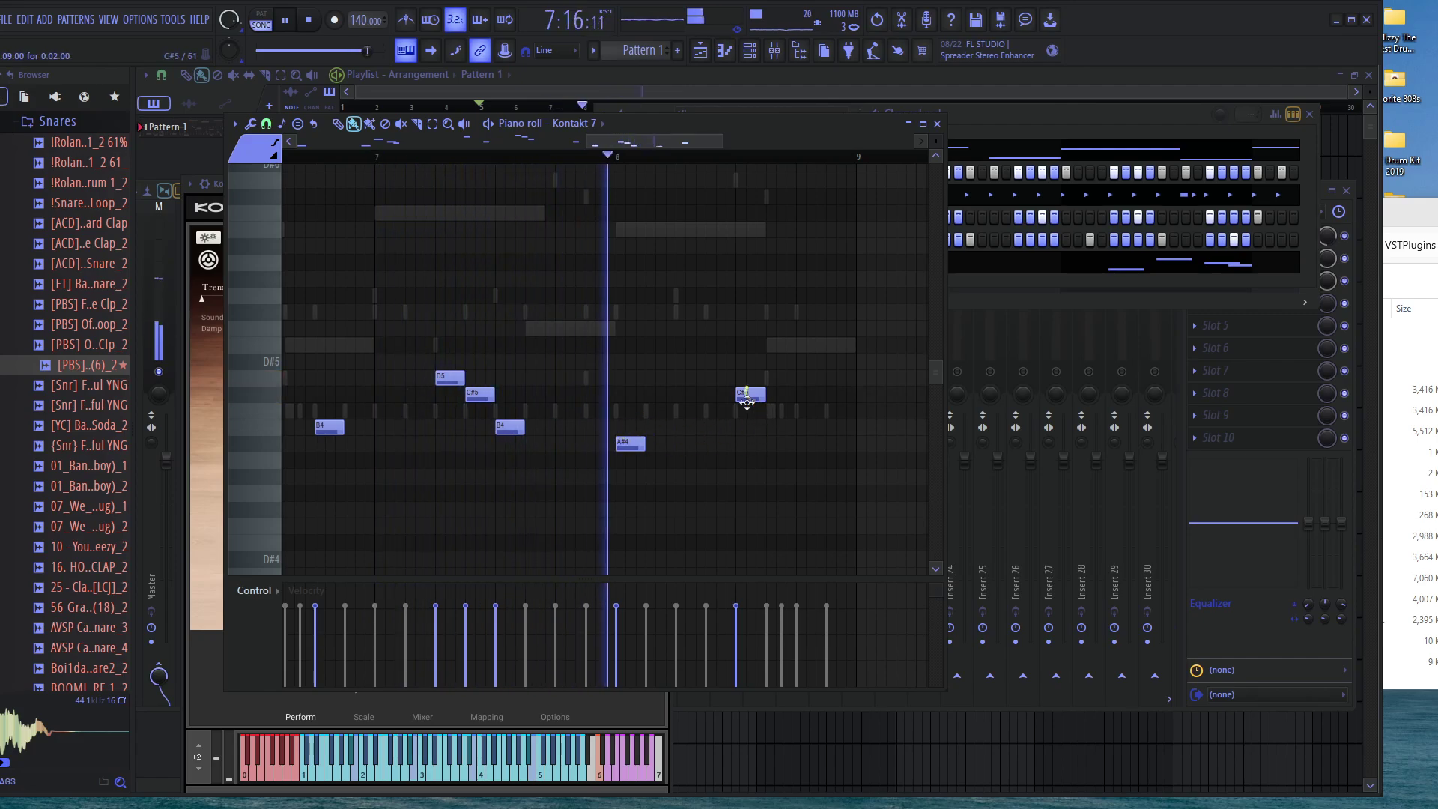
{"action": "scroll", "coordinate": [823, 388], "scroll_direction": "down", "scroll_amount": 2, "text": "ctrl"}
{"action": "scroll", "coordinate": [824, 388], "scroll_direction": "down", "scroll_amount": 2, "text": "ctrl"}
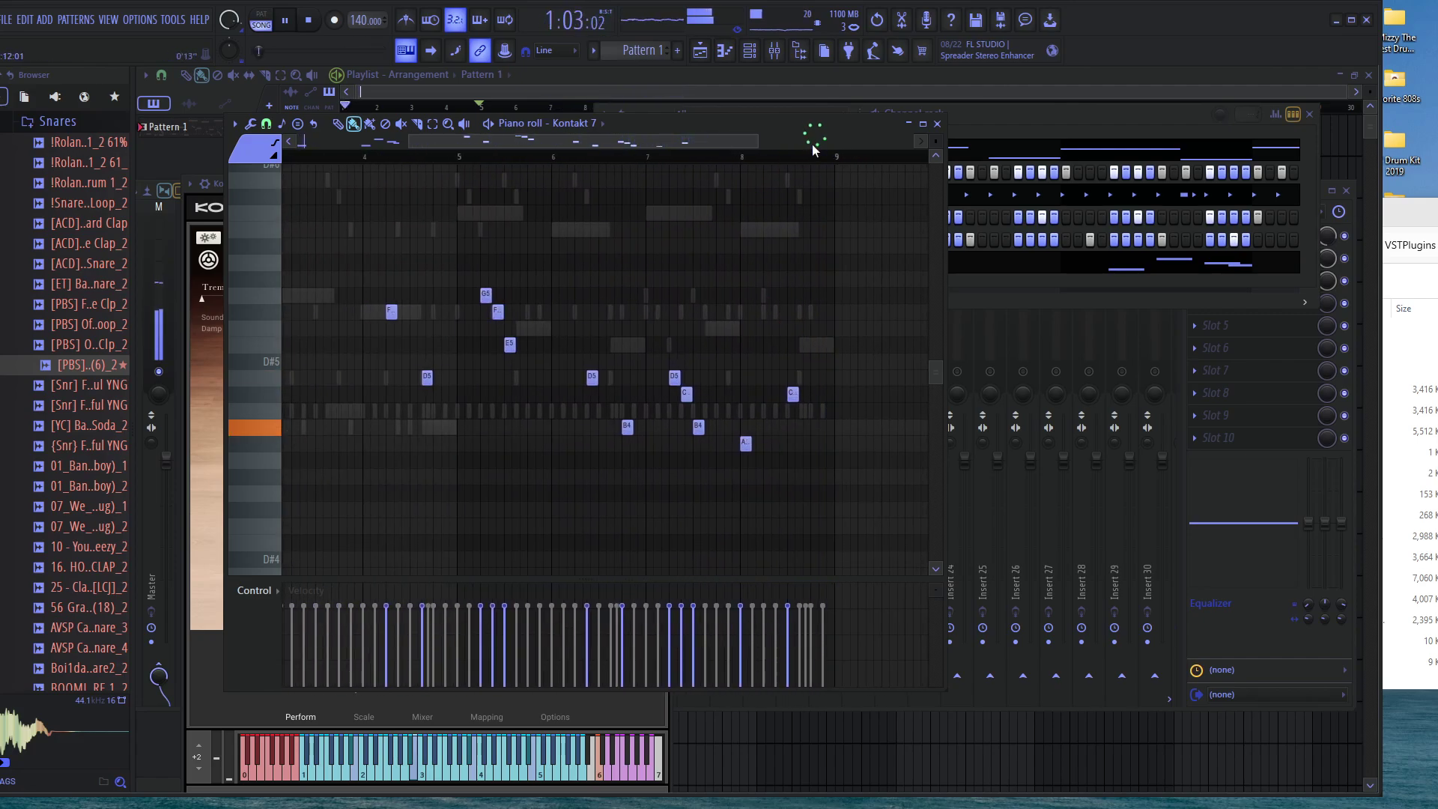
{"action": "key", "text": "space"}
{"action": "left_click", "coordinate": [938, 124]}
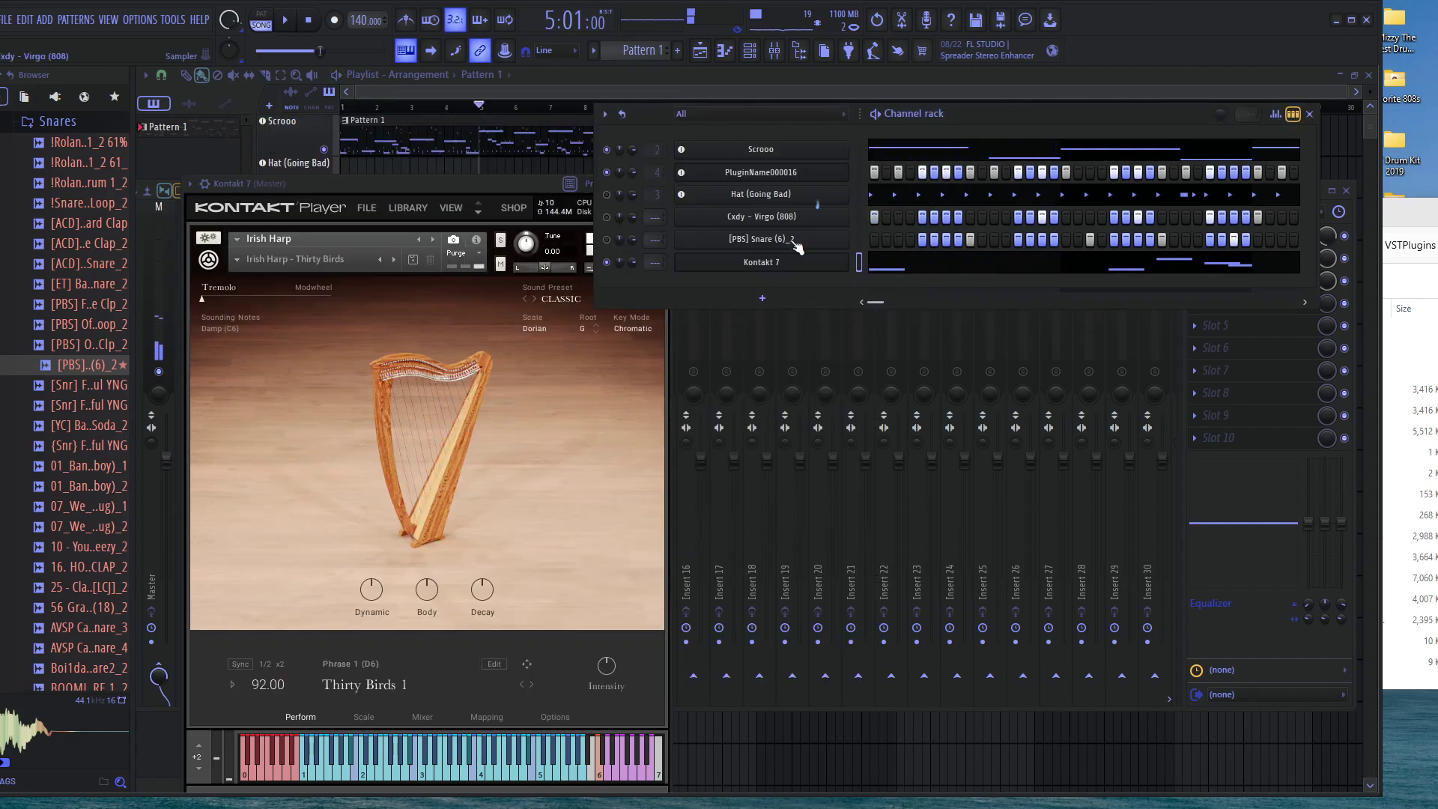
{"action": "left_click", "coordinate": [483, 160]}
{"action": "left_click_drag", "start_coordinate": [512, 147], "coordinate": [747, 151]}
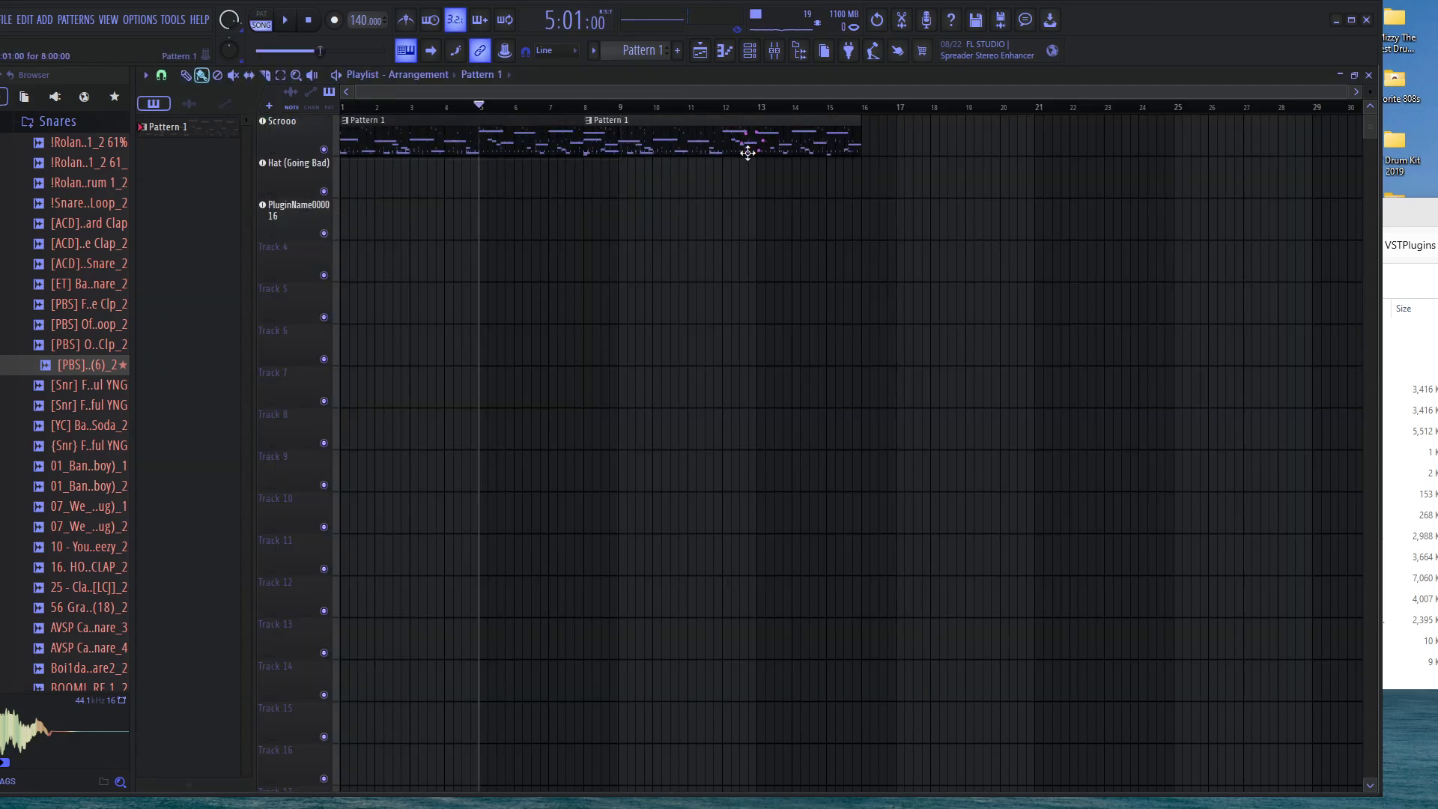
{"action": "right_click", "coordinate": [746, 153]}
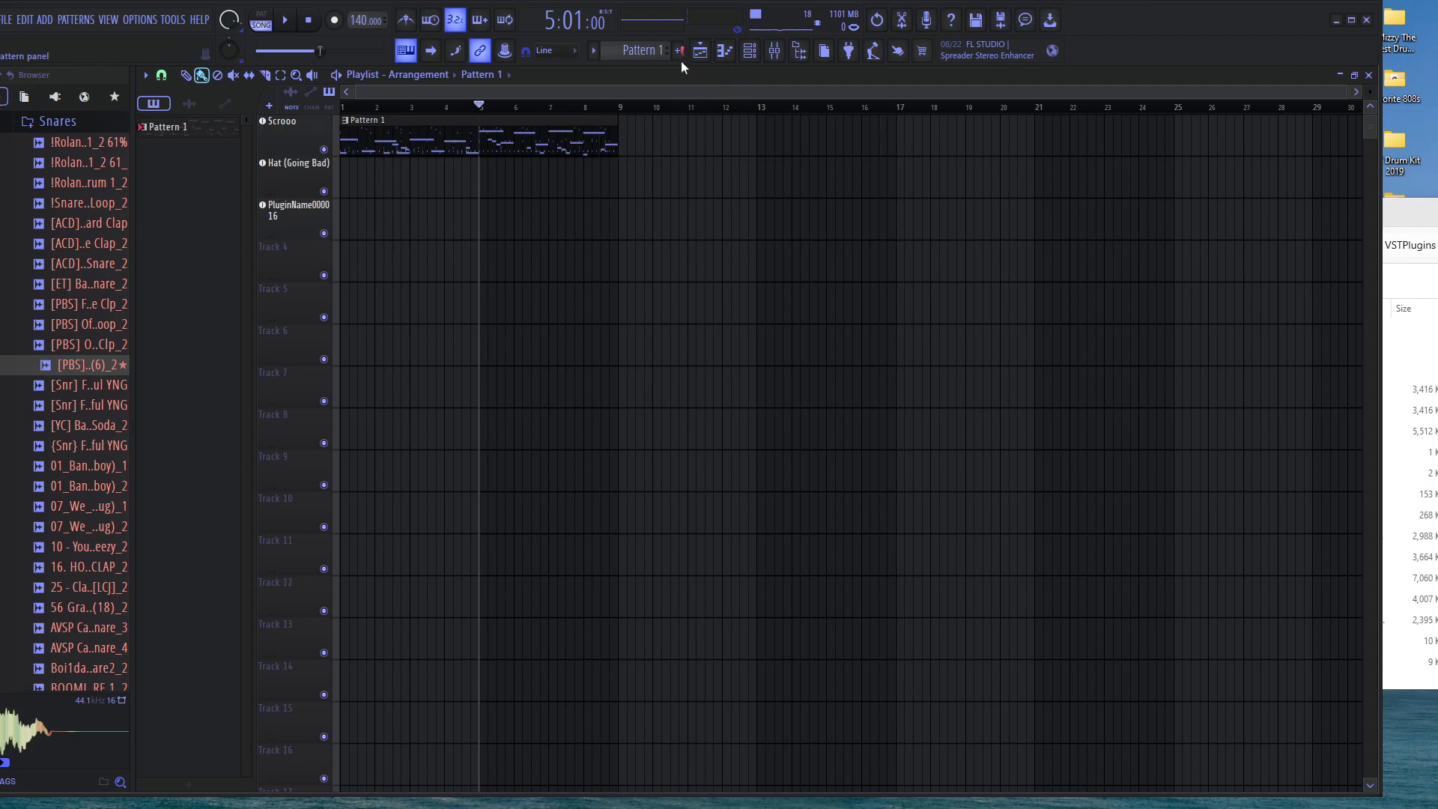
{"action": "right_click", "coordinate": [533, 128]}
{"action": "key", "text": "ctrl+z"}
Split Pattern 1 by channel in the playlist and spread the clips, placing the 808 on Track 9 and the snare on Track 11
{"action": "right_click", "coordinate": [165, 129]}
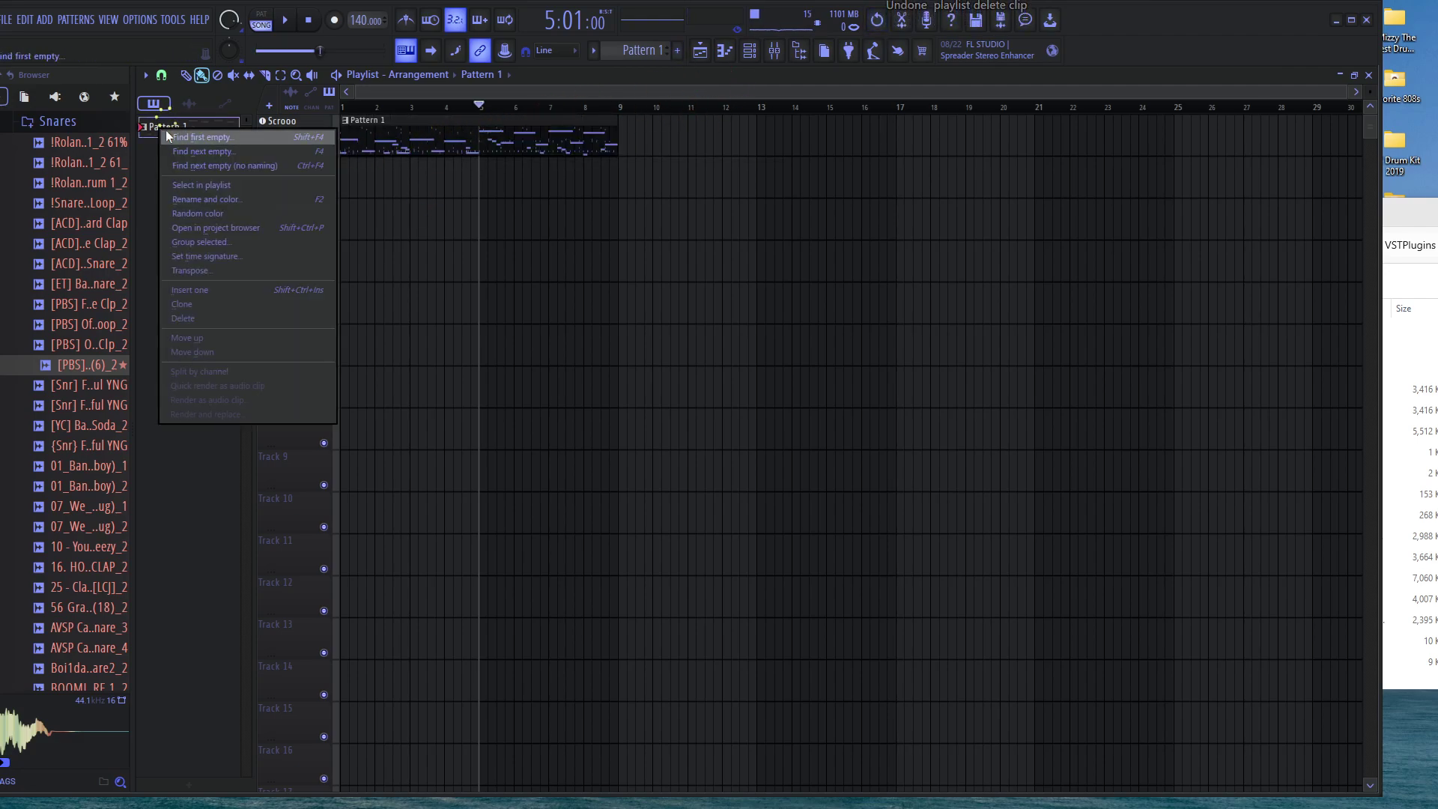
{"action": "left_click", "coordinate": [276, 376]}
{"action": "left_click_drag", "start_coordinate": [444, 148], "coordinate": [381, 243]}
{"action": "left_click_drag", "start_coordinate": [451, 140], "coordinate": [407, 286]}
{"action": "left_click_drag", "start_coordinate": [404, 215], "coordinate": [414, 210]}
{"action": "left_click_drag", "start_coordinate": [420, 142], "coordinate": [391, 312]}
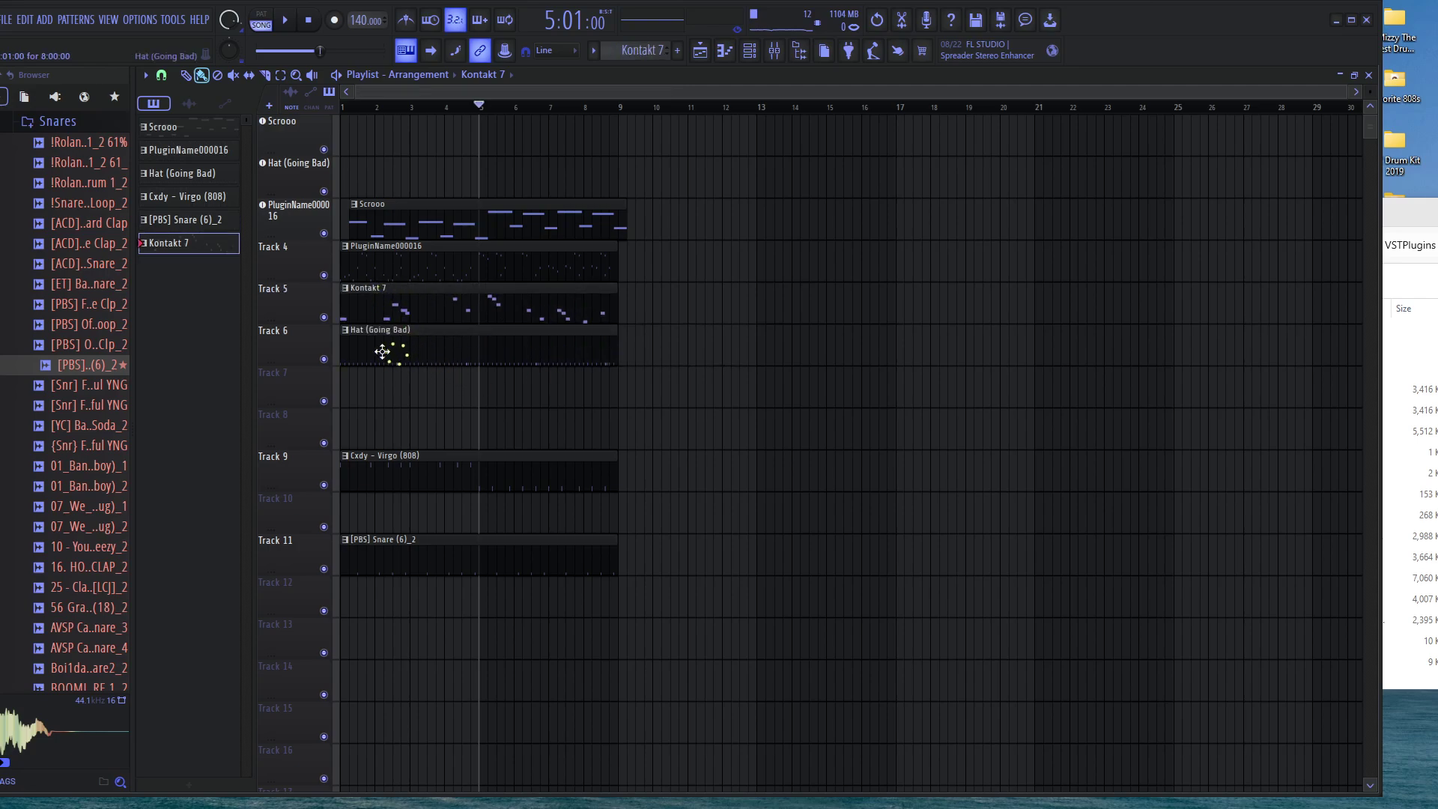
Stack the Scrooo, PluginName000016 and Kontakt 7 clips on the first three tracks from bar 1 and repeat each at bar 9
{"action": "left_click_drag", "start_coordinate": [386, 208], "coordinate": [386, 124]}
{"action": "left_click_drag", "start_coordinate": [387, 259], "coordinate": [389, 164]}
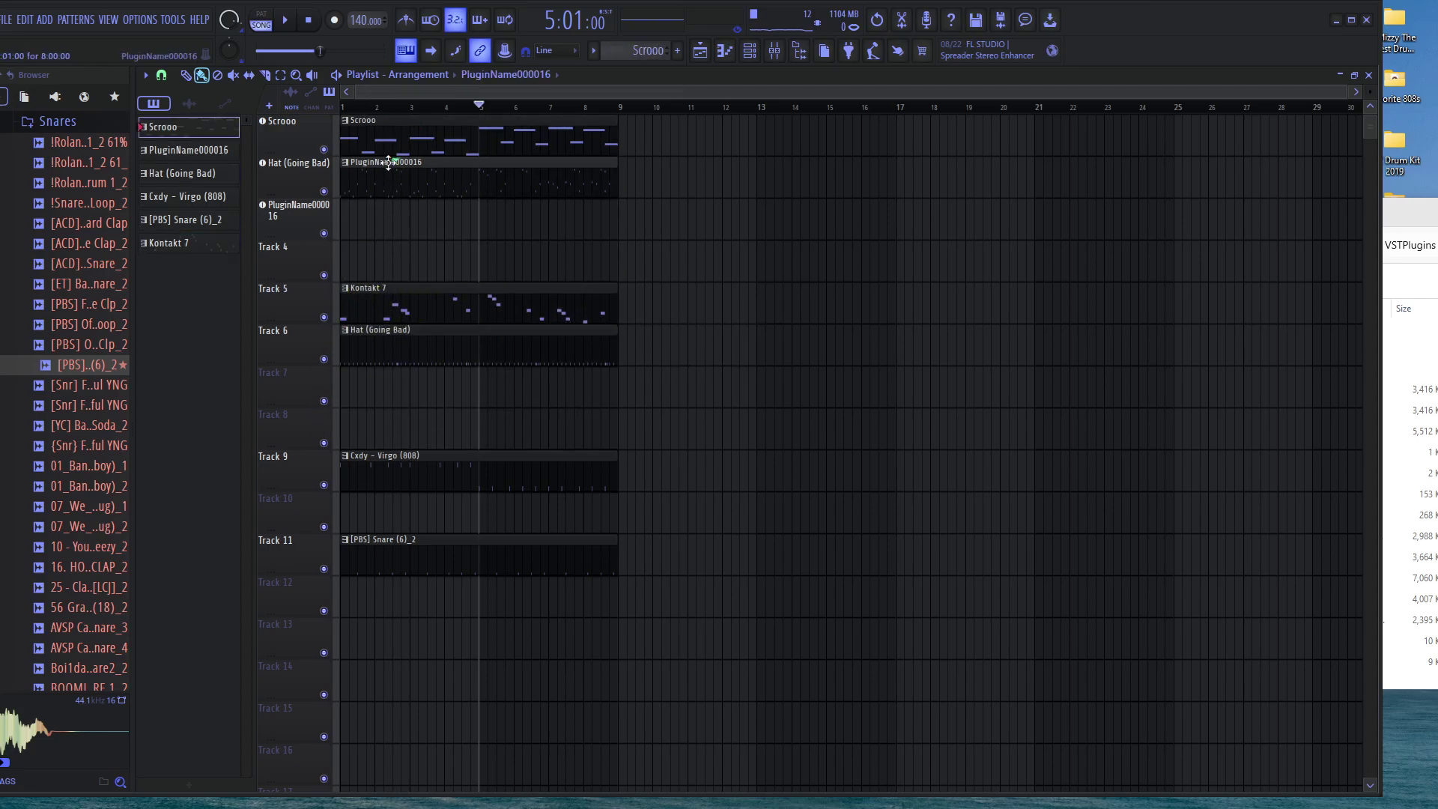
{"action": "left_click_drag", "start_coordinate": [401, 293], "coordinate": [696, 212]}
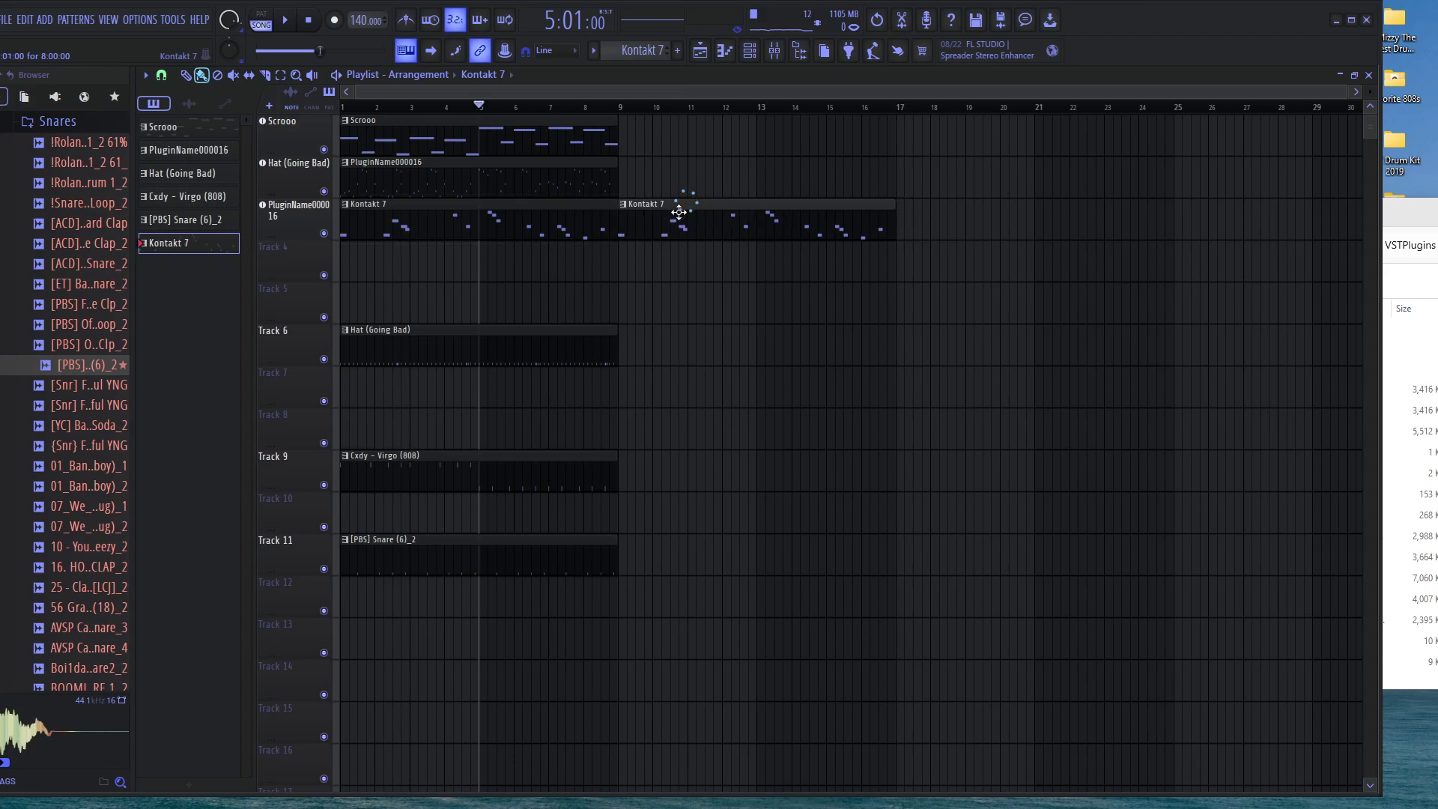
{"action": "left_click_drag", "start_coordinate": [552, 165], "coordinate": [853, 159]}
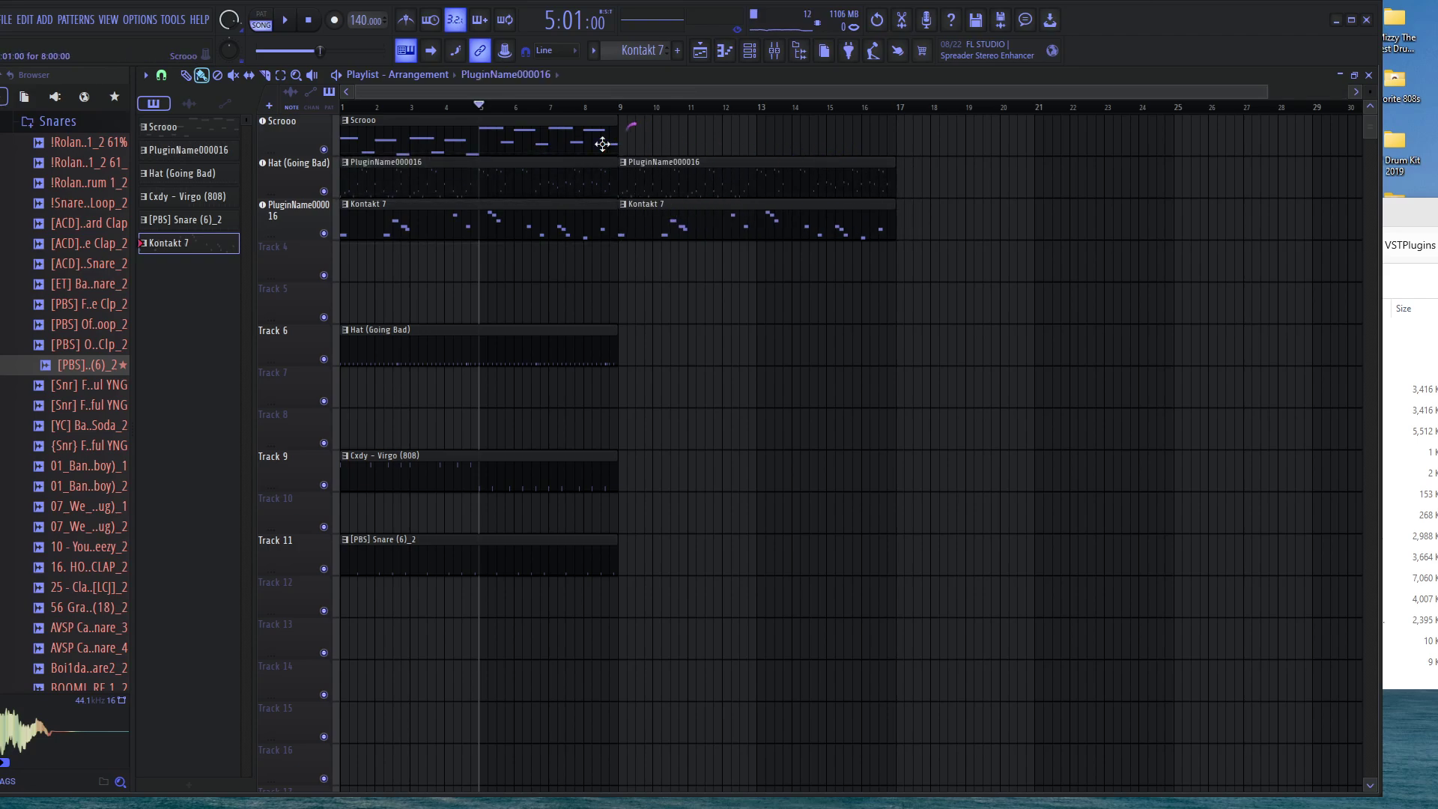
{"action": "left_click_drag", "start_coordinate": [480, 138], "coordinate": [751, 139]}
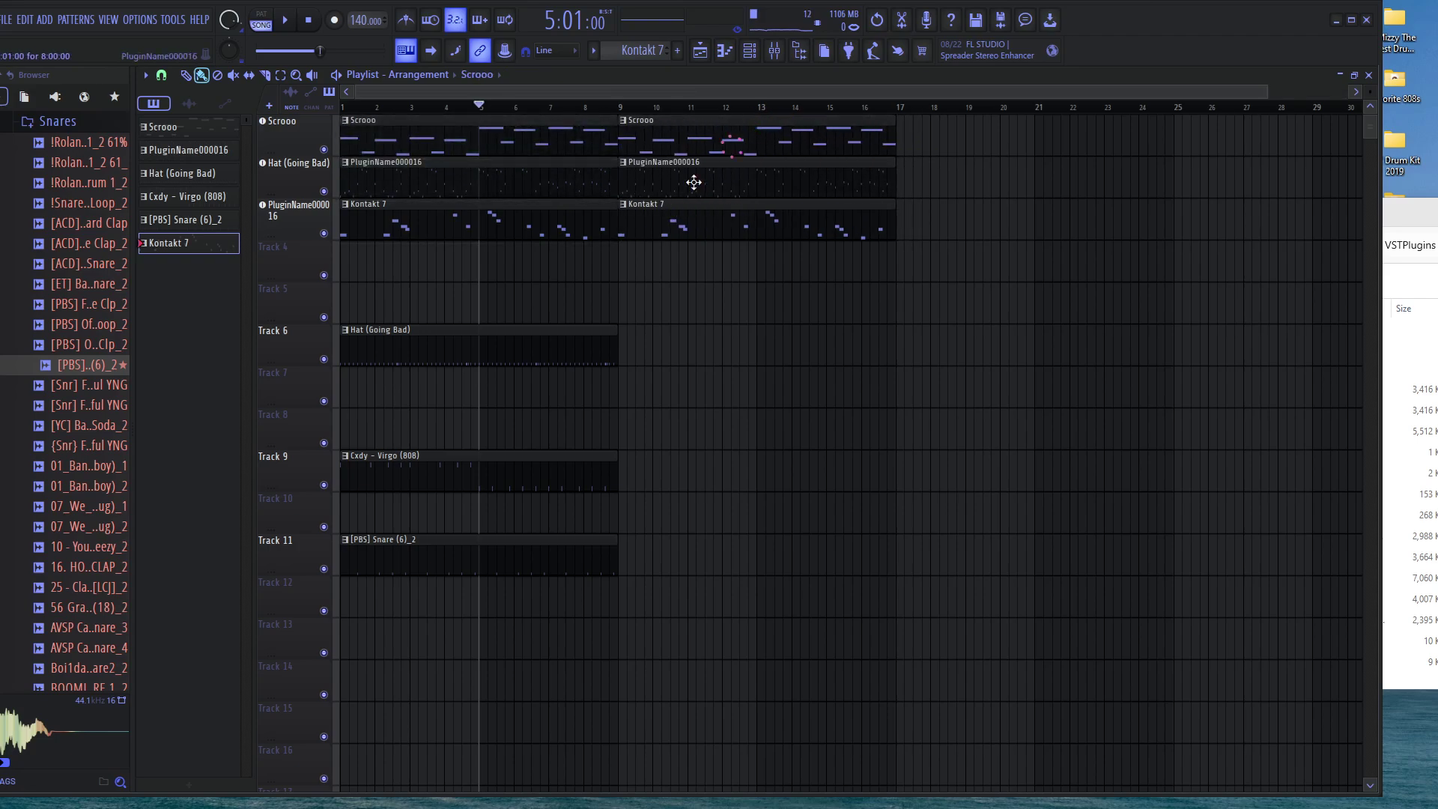
Make the Kontakt 7 clip at bar 9 unique and open its Kontakt 7 notes in the piano roll
{"action": "left_click", "coordinate": [628, 204]}
{"action": "left_click", "coordinate": [706, 330]}
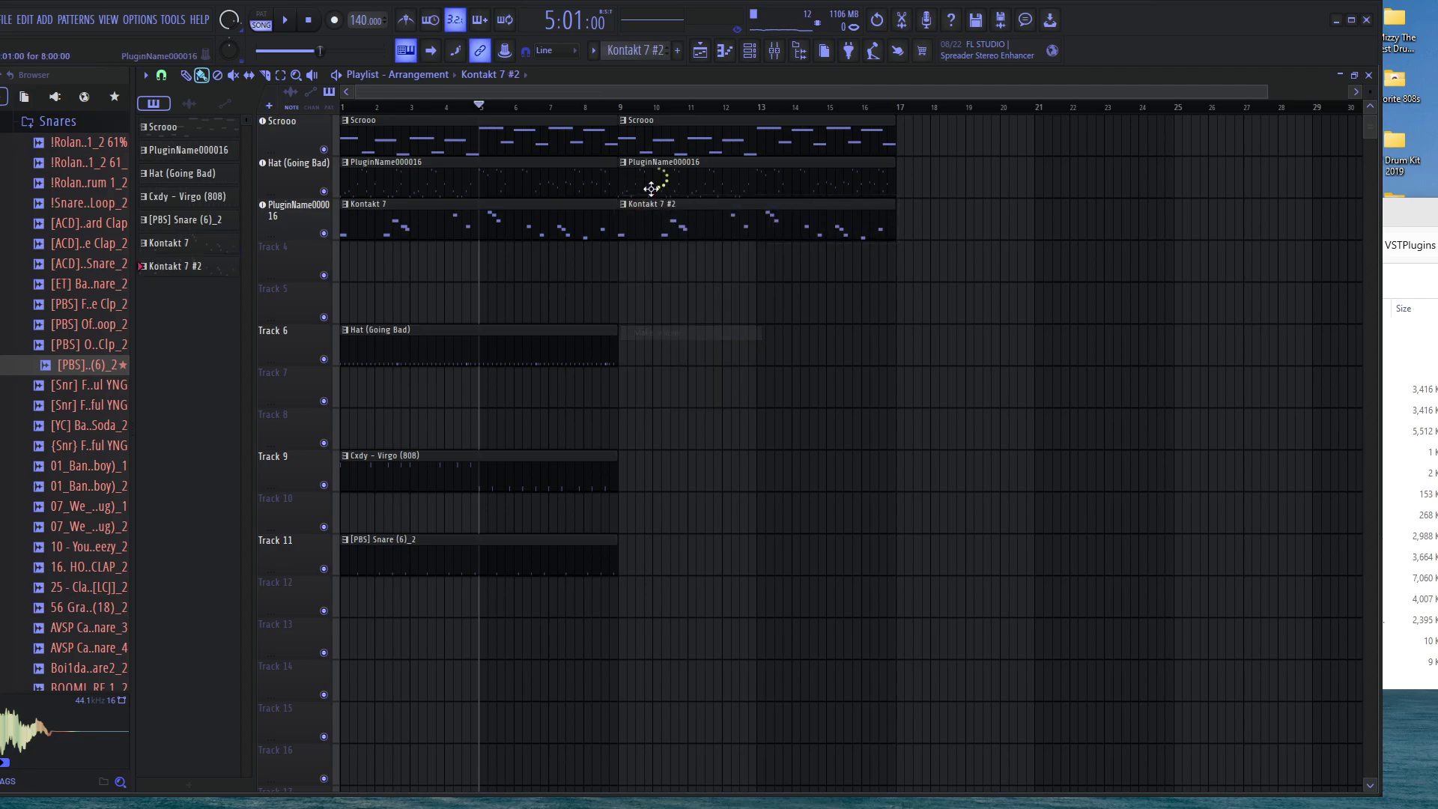
{"action": "double_click", "coordinate": [652, 216]}
{"action": "left_click", "coordinate": [591, 123]}
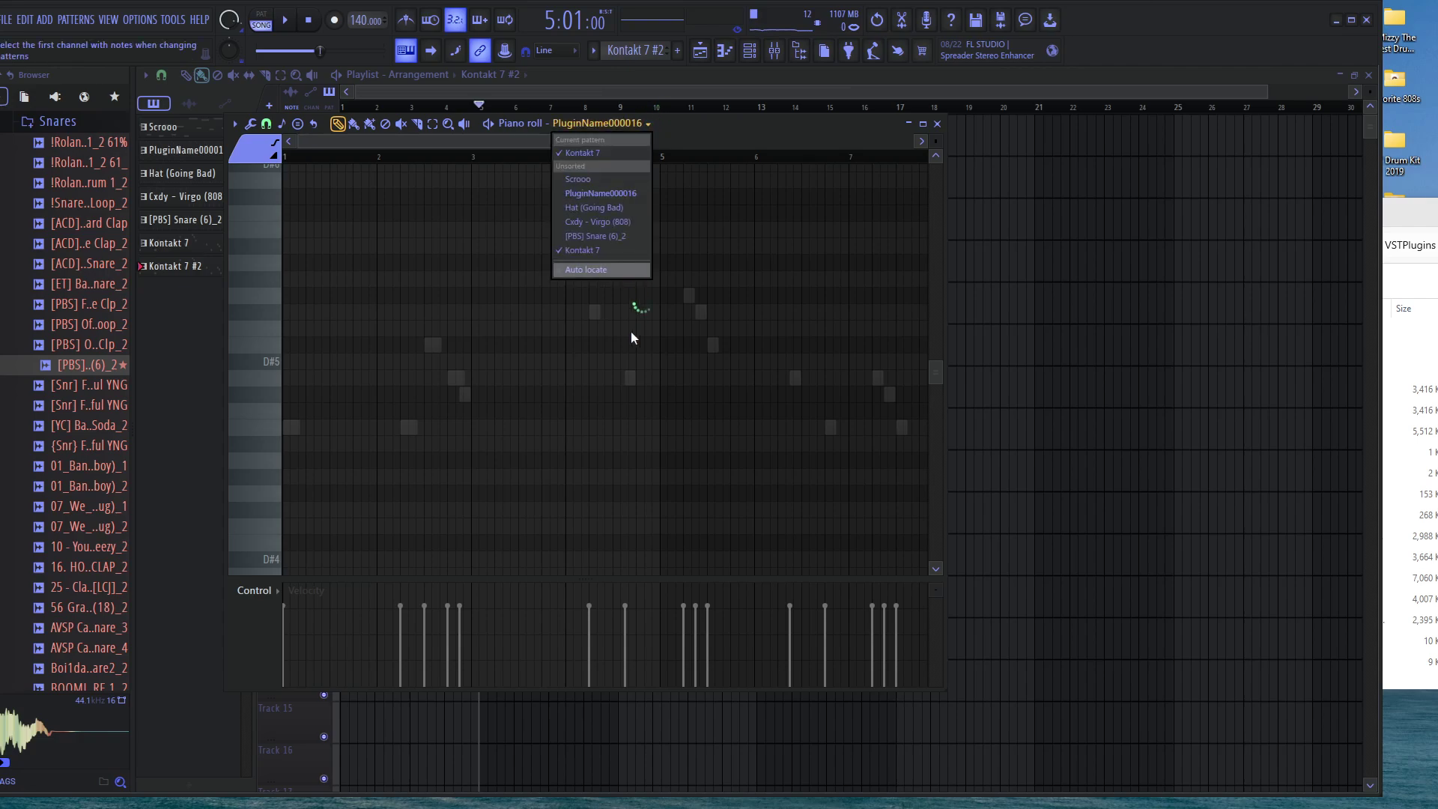
{"action": "left_click", "coordinate": [623, 251]}
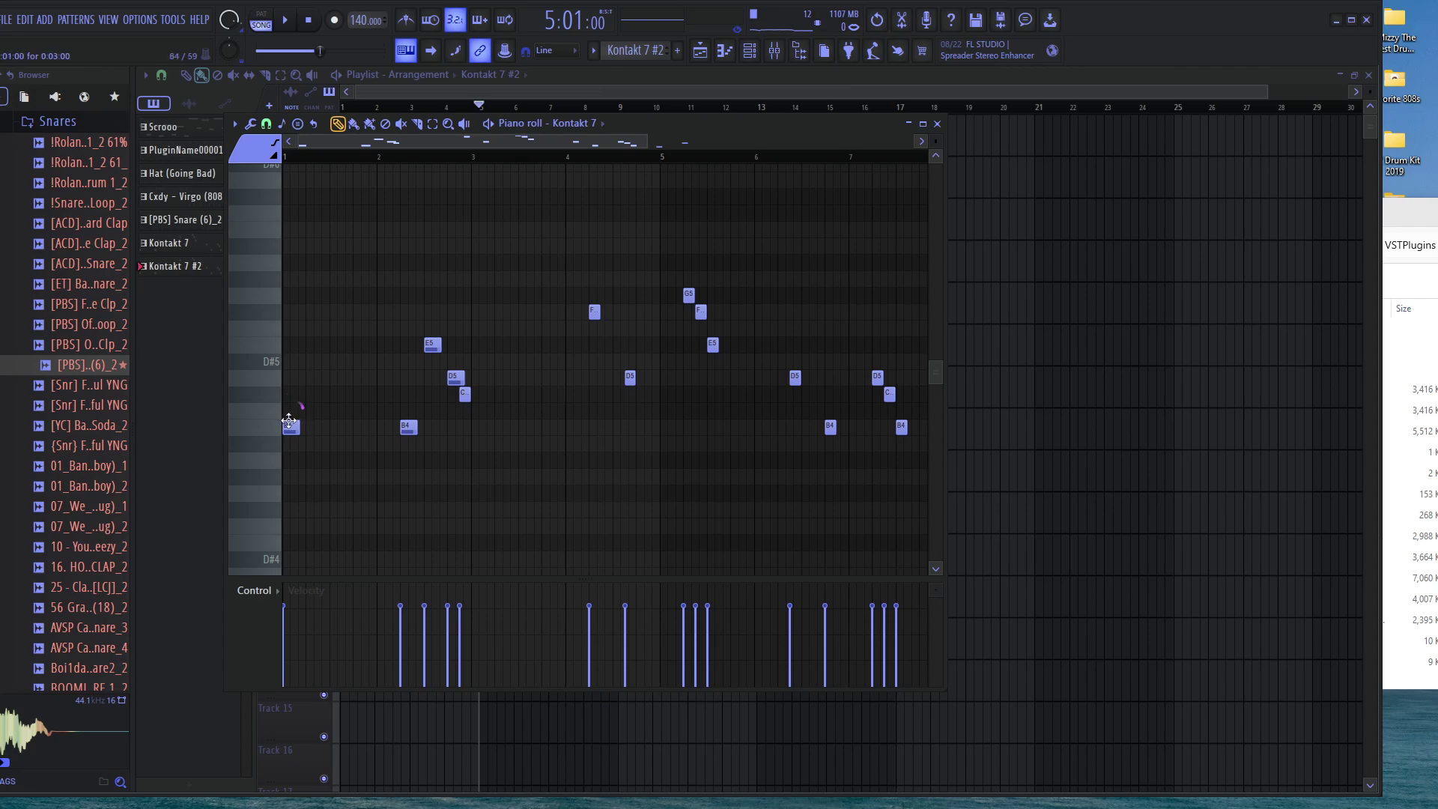
Turn the opening B4 into a staggered chord by copying it to a slightly delayed D5 and later-starting F#5 and B5 notes
{"action": "left_click", "coordinate": [287, 425]}
{"action": "left_click_drag", "start_coordinate": [294, 426], "coordinate": [298, 216]}
{"action": "scroll", "coordinate": [357, 211], "scroll_direction": "up", "scroll_amount": 5}
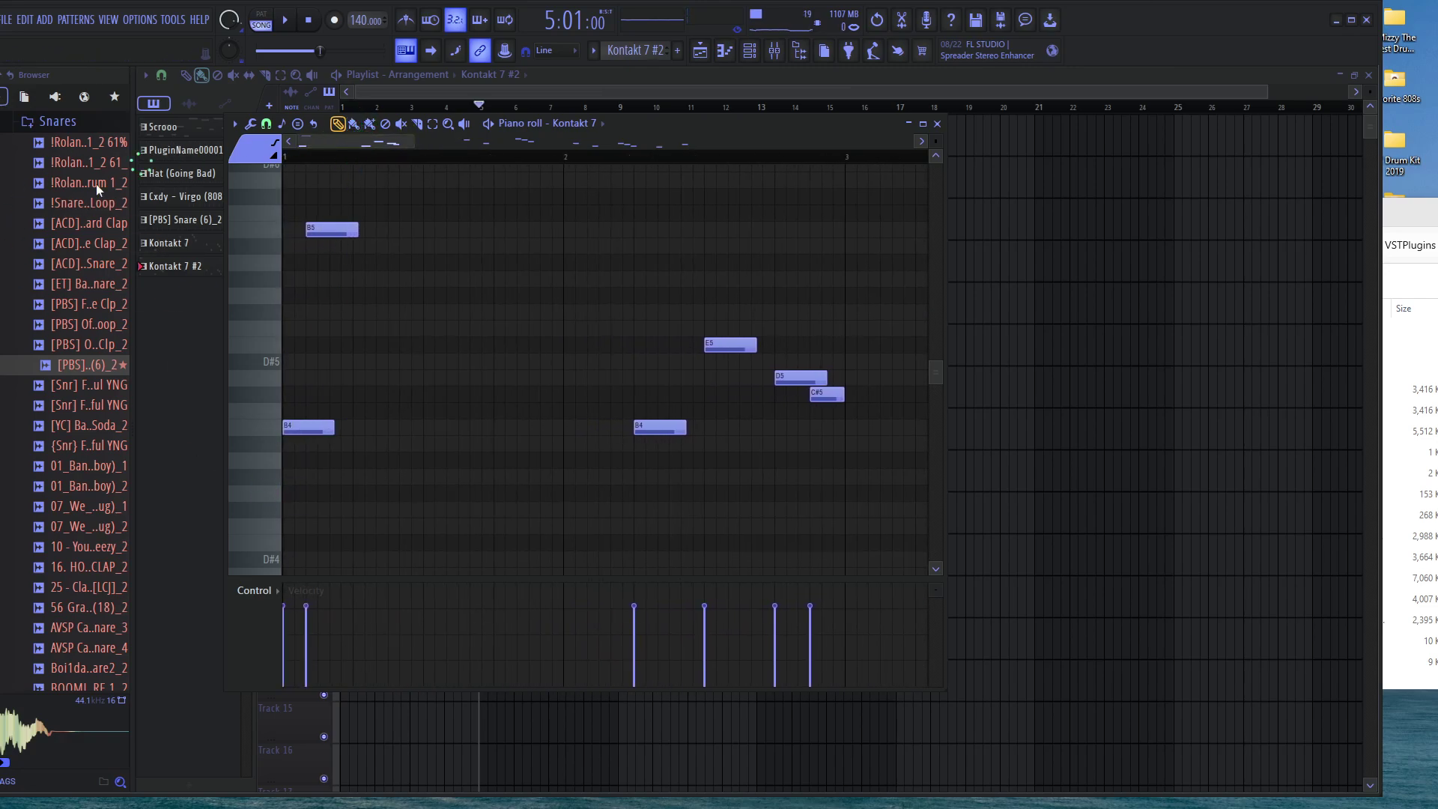
{"action": "left_click_drag", "start_coordinate": [327, 429], "coordinate": [316, 374]}
{"action": "left_click_drag", "start_coordinate": [328, 327], "coordinate": [327, 308]}
{"action": "left_click_drag", "start_coordinate": [326, 232], "coordinate": [325, 230]}
Play the start of the Kontakt 7 variation from bar 9 and close the piano roll
{"action": "key", "text": "space"}
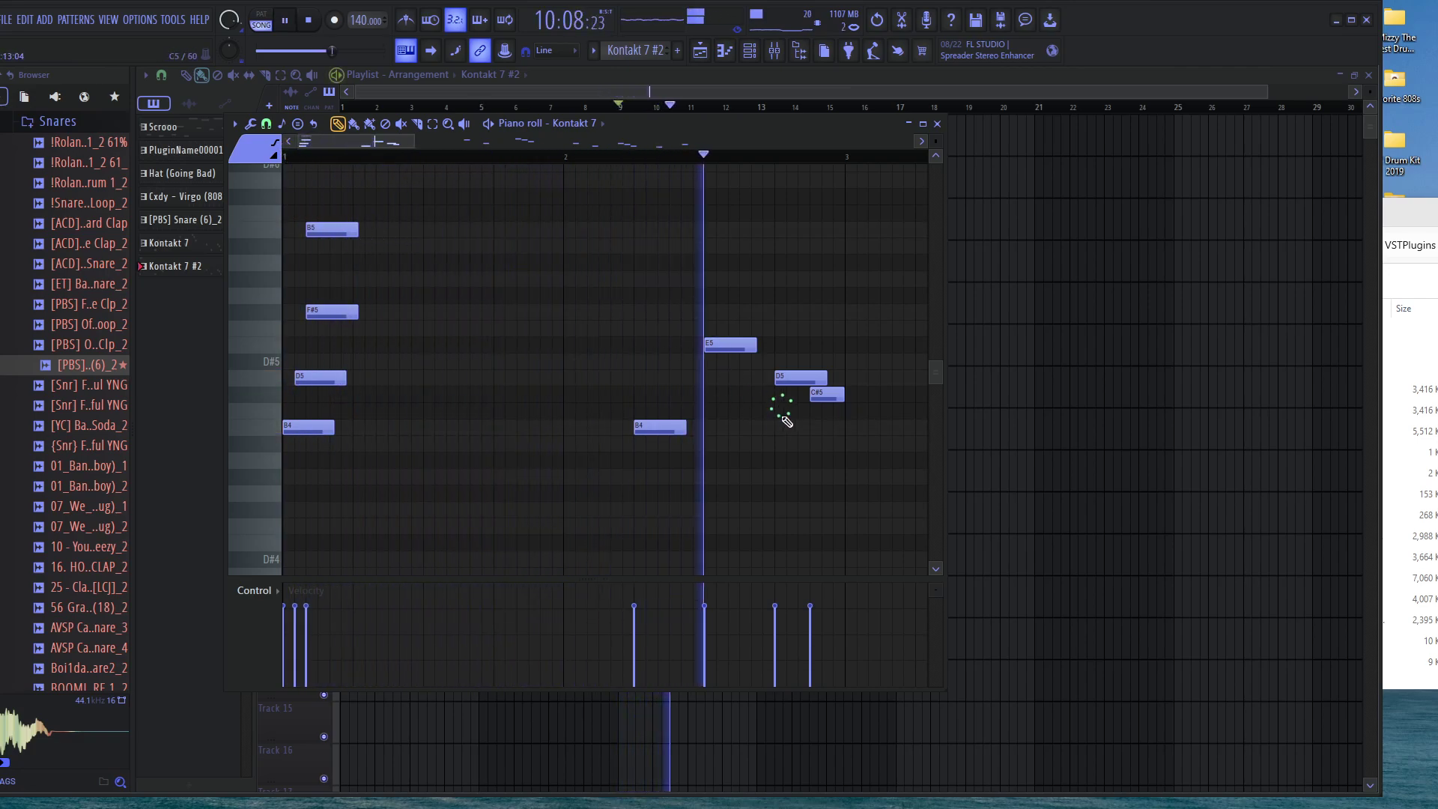
{"action": "scroll", "coordinate": [878, 411], "scroll_direction": "down", "scroll_amount": 3}
{"action": "key", "text": "space"}
{"action": "scroll", "coordinate": [824, 438], "scroll_direction": "down", "scroll_amount": 1}
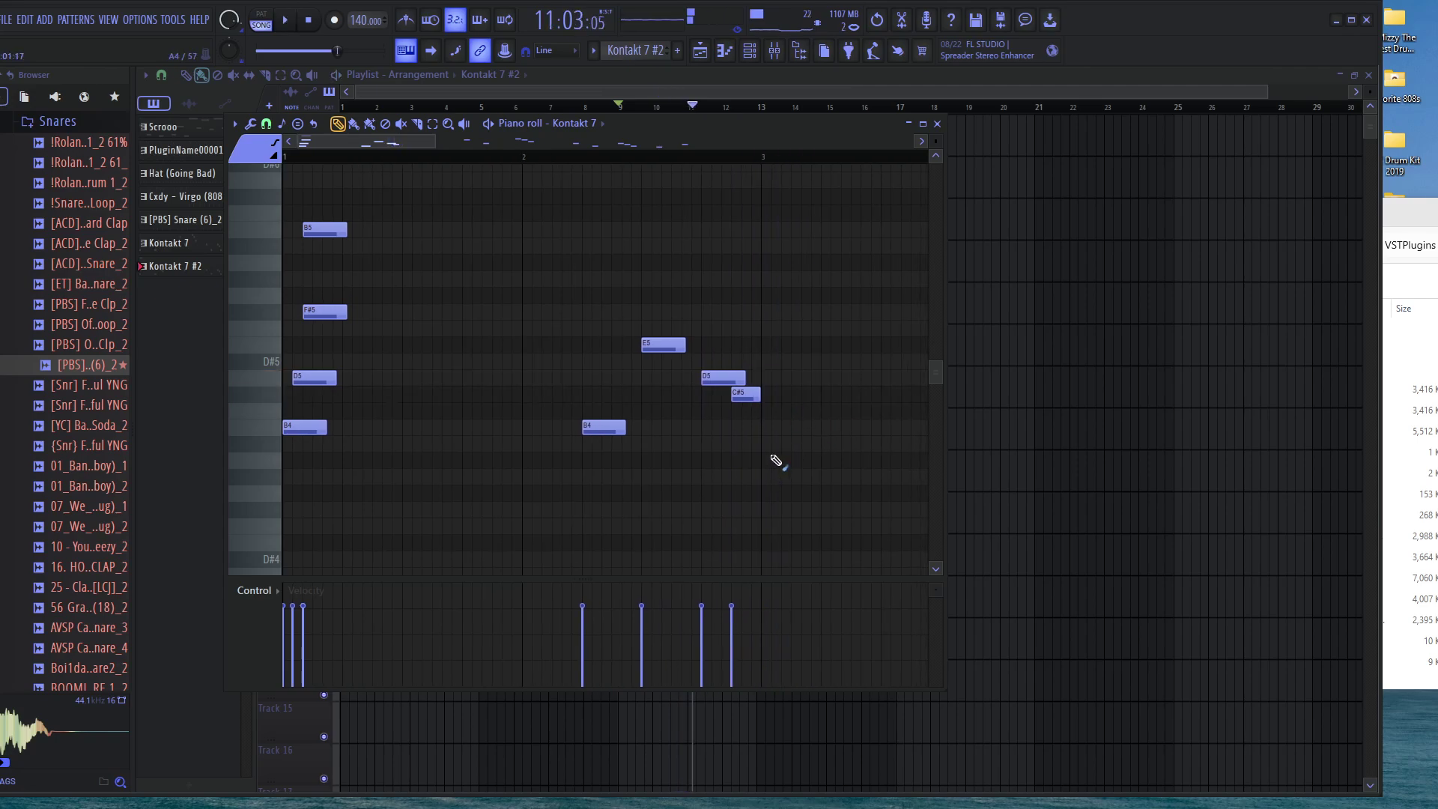
{"action": "left_click", "coordinate": [907, 126]}
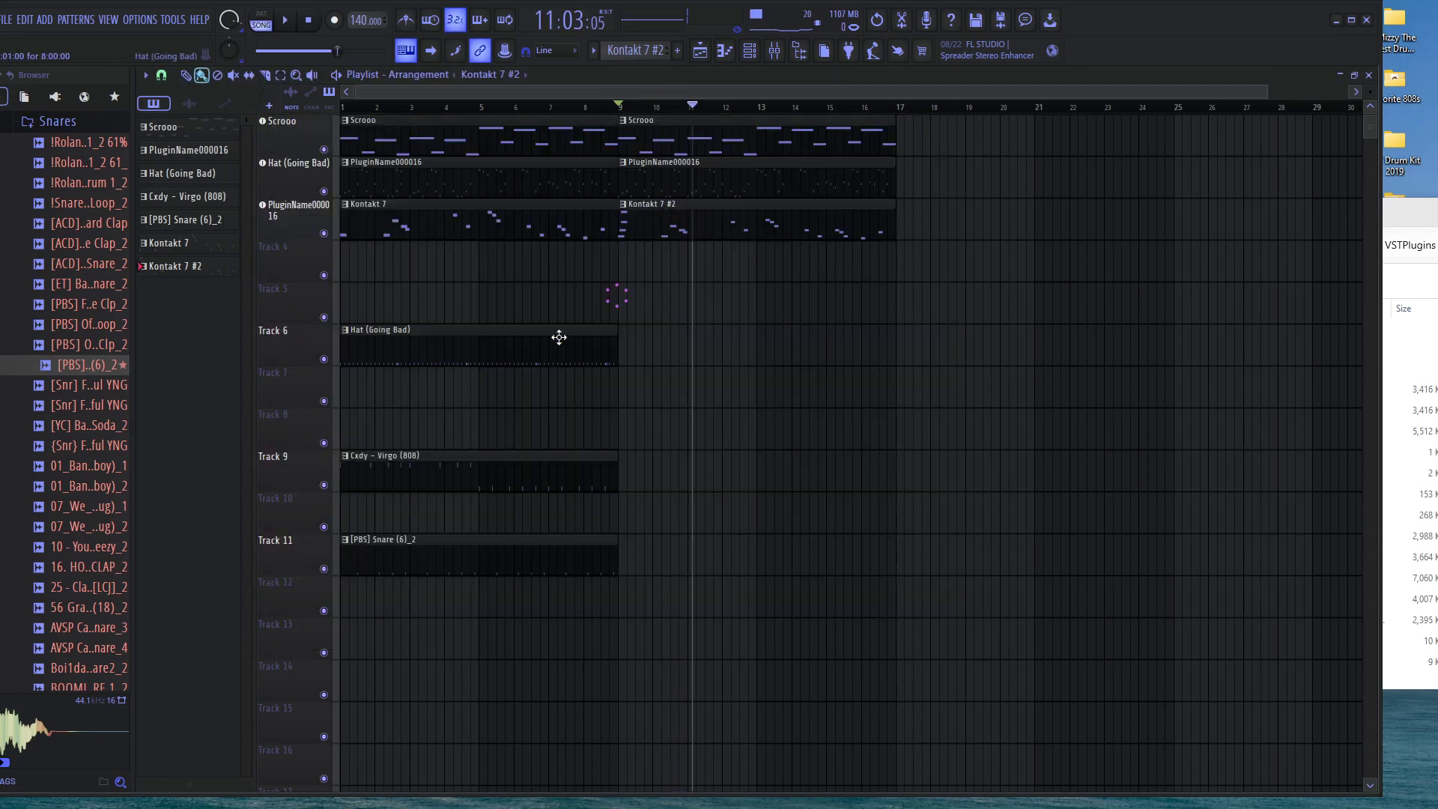
Shift the 808 and snare clips to start at bar 9 and repeat the hat clip at bar 9
{"action": "left_click_drag", "start_coordinate": [438, 472], "coordinate": [682, 480]}
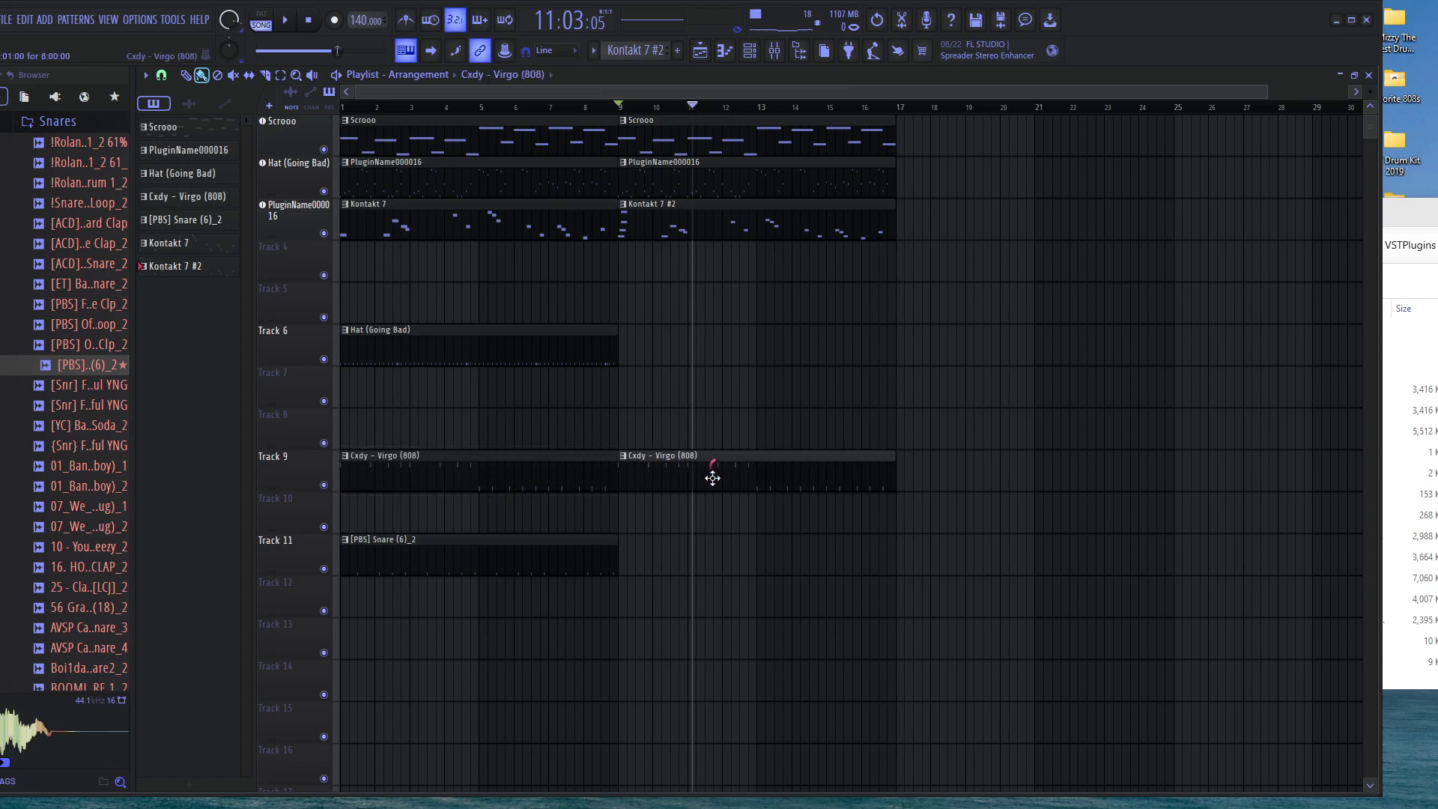
{"action": "right_click", "coordinate": [543, 485]}
{"action": "left_click_drag", "start_coordinate": [436, 553], "coordinate": [703, 552]}
{"action": "right_click", "coordinate": [584, 553]}
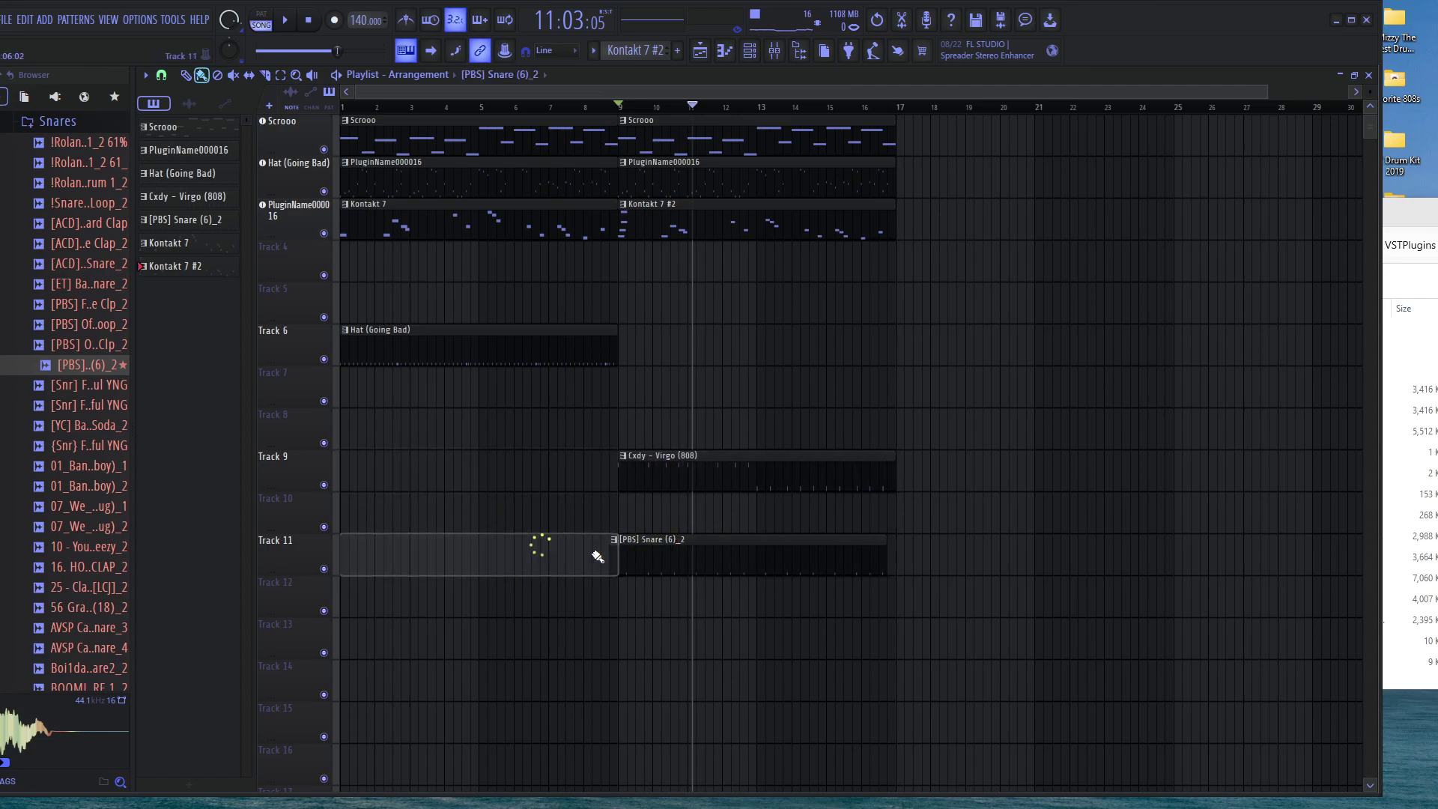
{"action": "left_click_drag", "start_coordinate": [597, 557], "coordinate": [667, 539]}
{"action": "left_click_drag", "start_coordinate": [423, 344], "coordinate": [701, 351]}
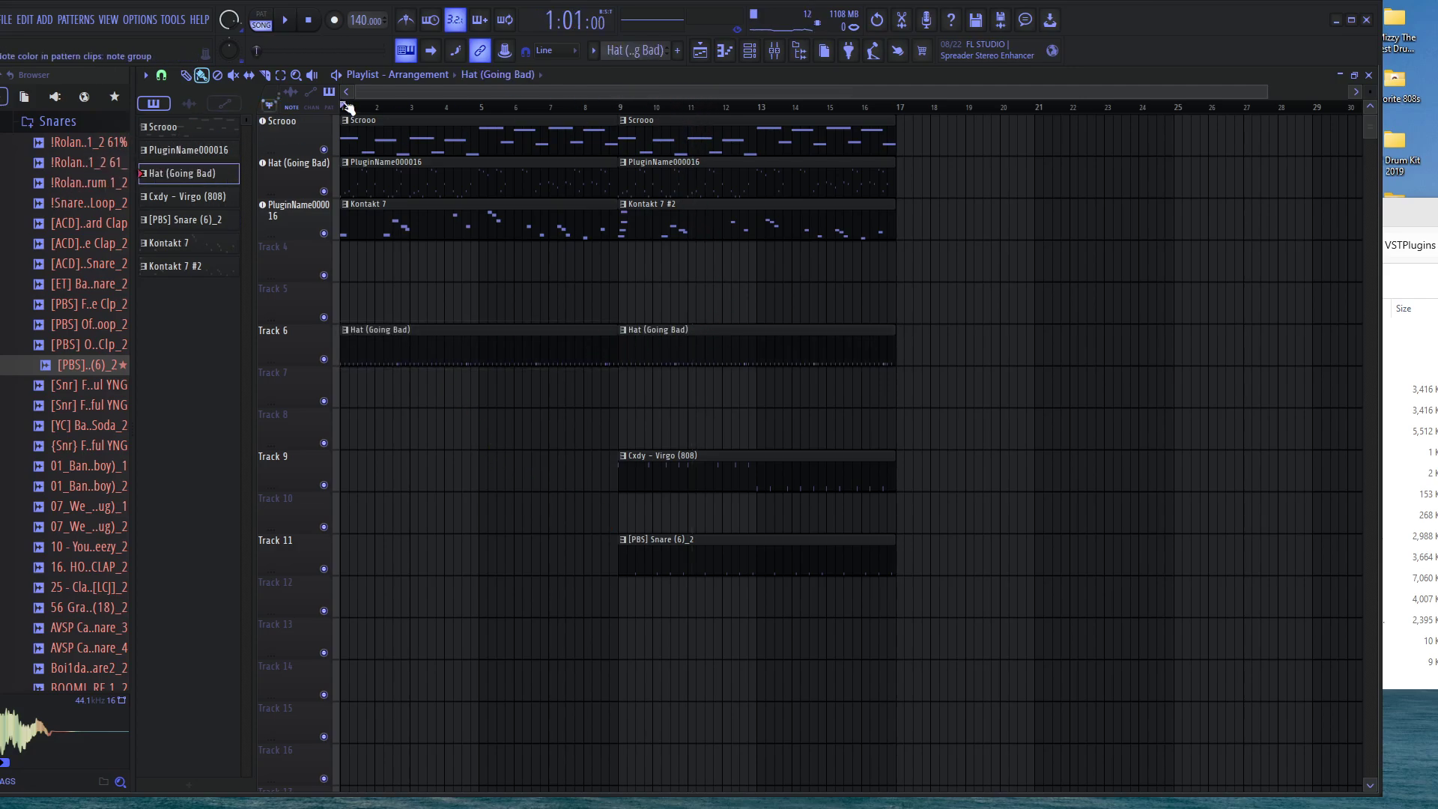
Assign the snare and 808 channels to new instrument tracks and detach the Hat (Going Bad) channel from its instrument track
{"action": "left_click", "coordinate": [771, 52]}
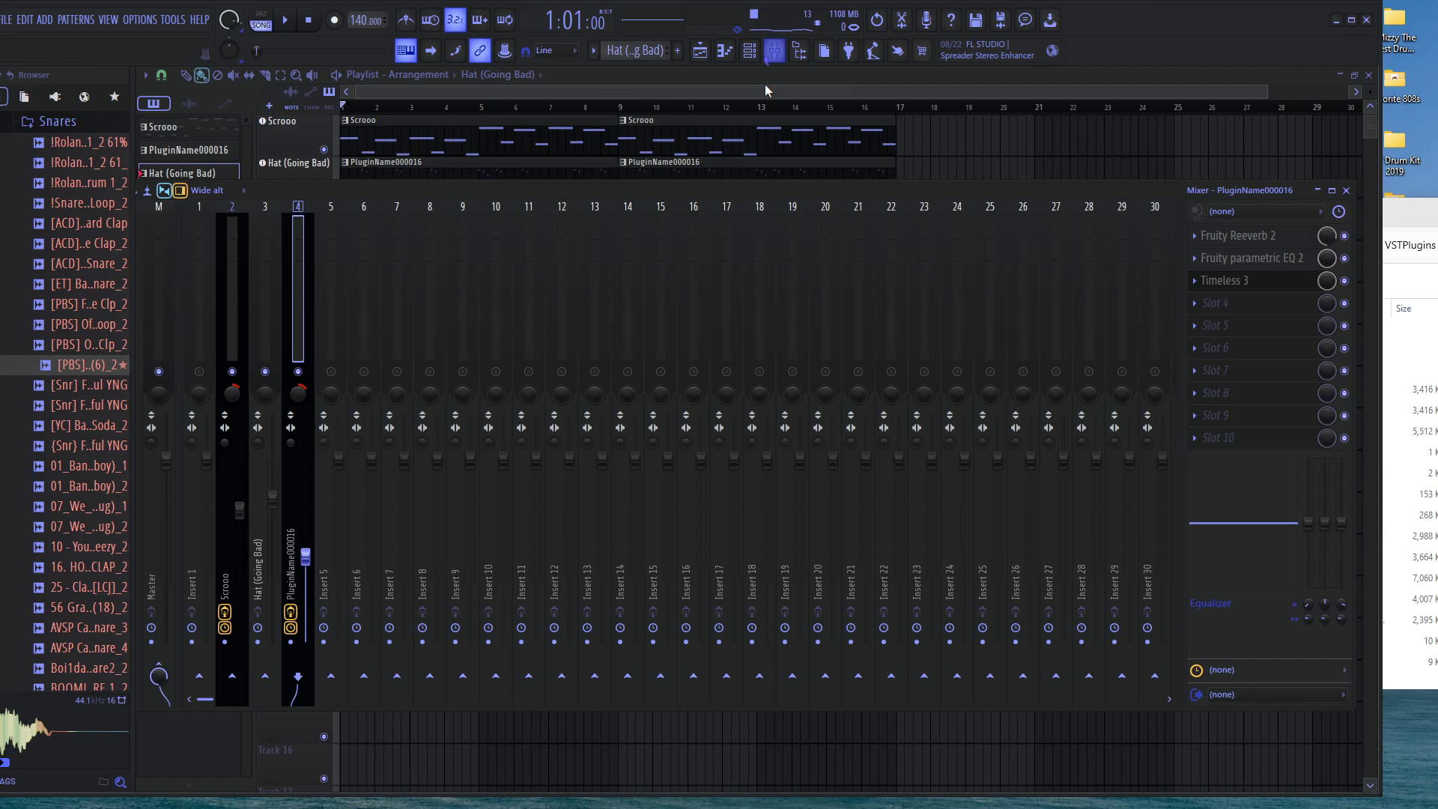
{"action": "left_click", "coordinate": [721, 62]}
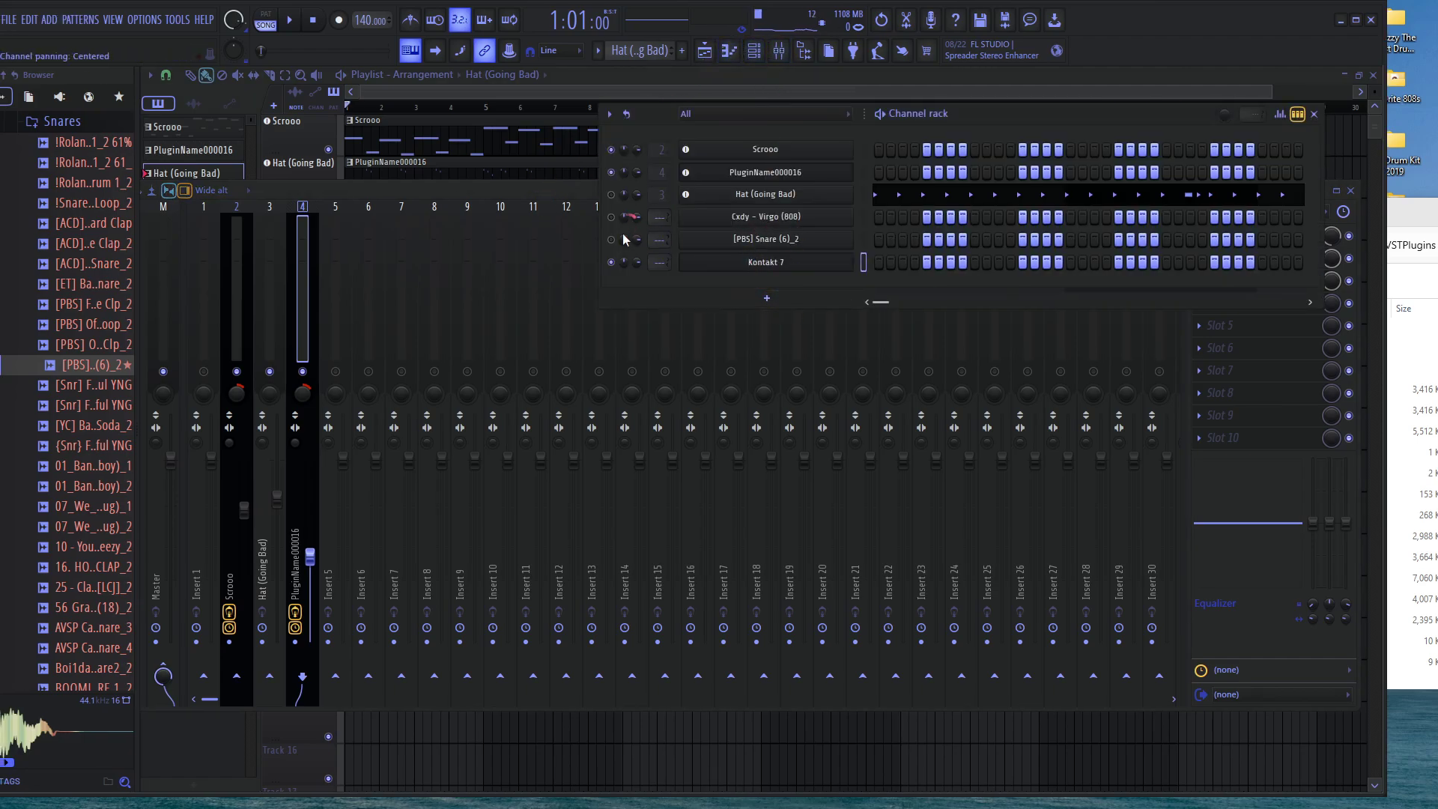
{"action": "right_click", "coordinate": [706, 236]}
{"action": "left_click", "coordinate": [921, 432]}
{"action": "right_click", "coordinate": [767, 218]}
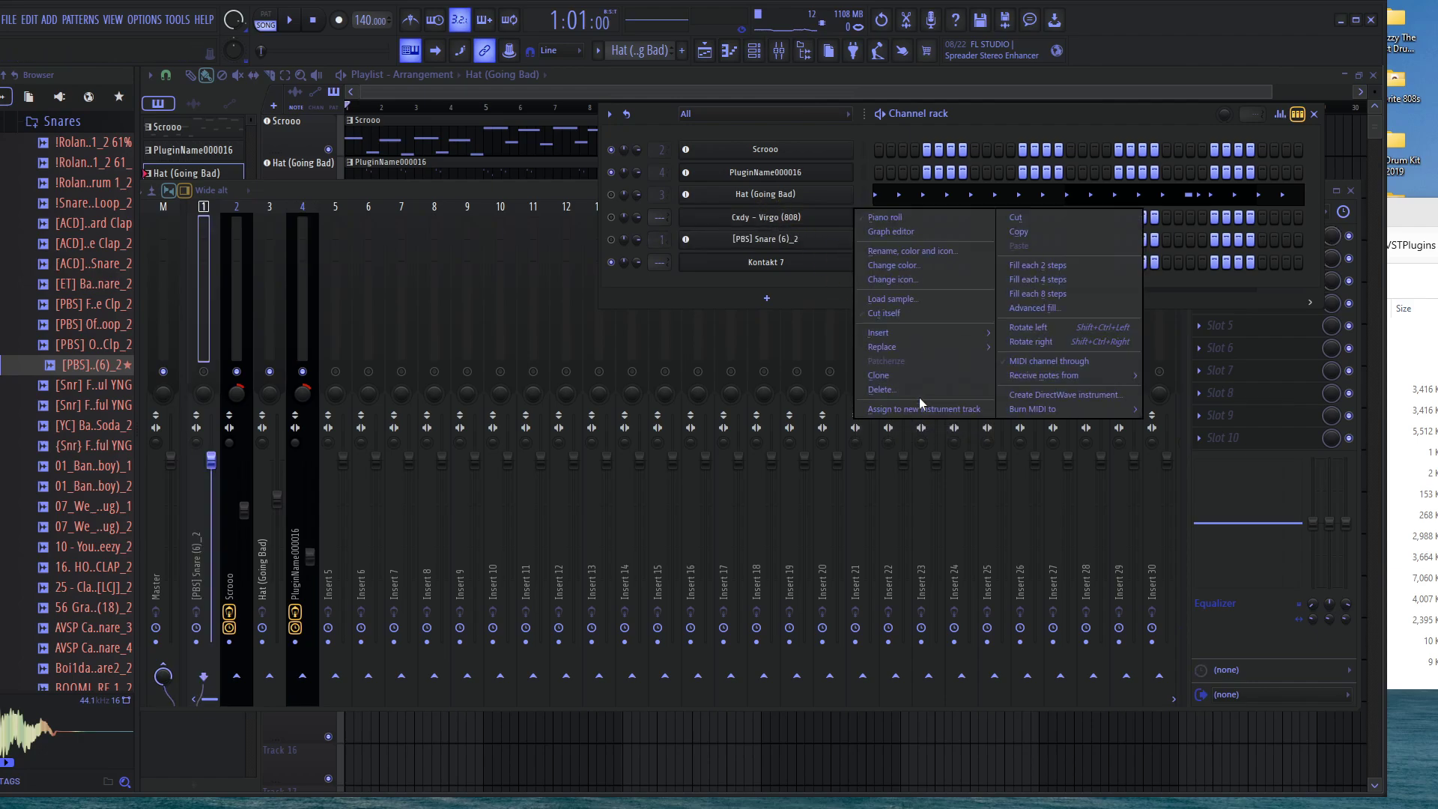
{"action": "left_click", "coordinate": [919, 408]}
{"action": "right_click", "coordinate": [766, 194]}
{"action": "left_click", "coordinate": [884, 386]}
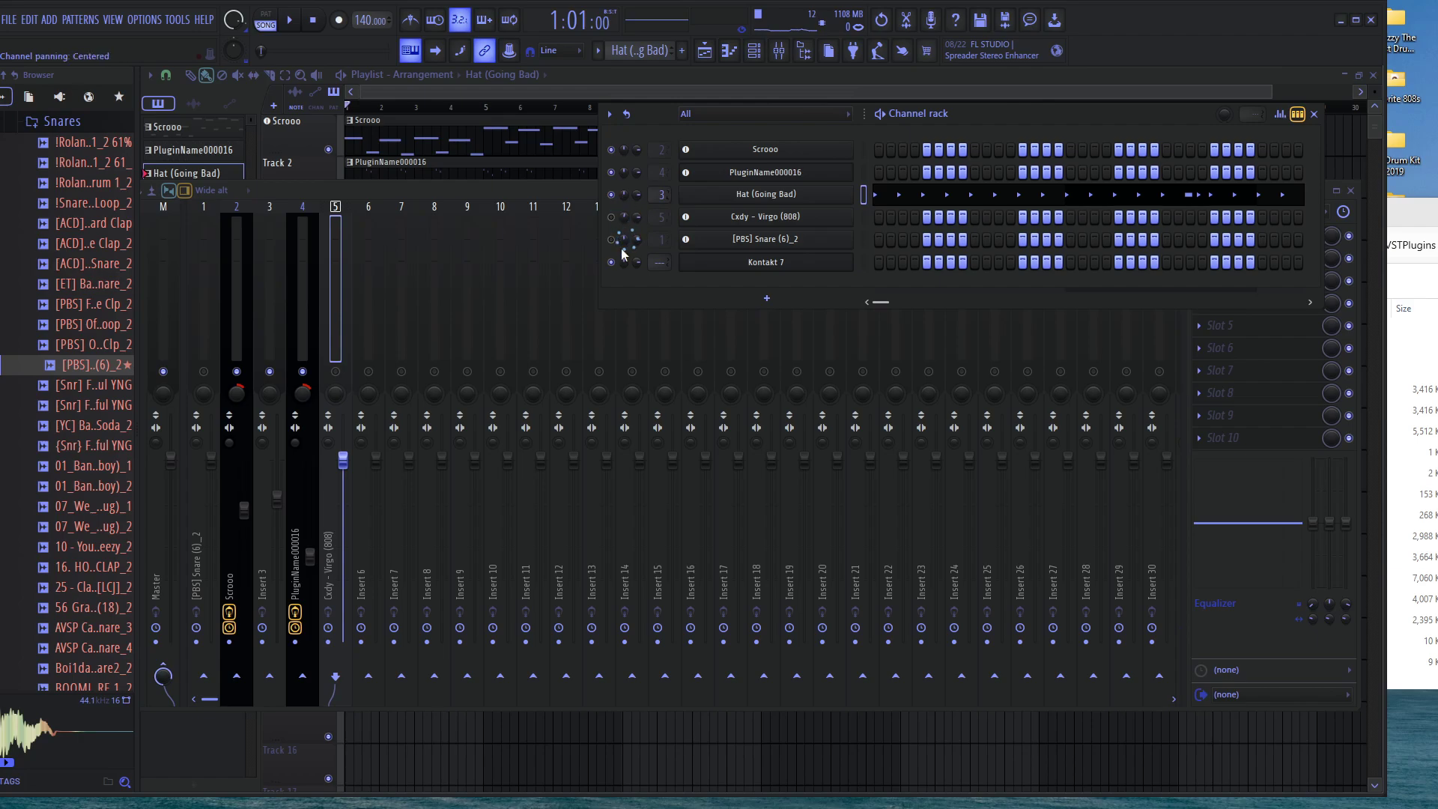
Play the arrangement from the start and again from bar 9 to check the drum entry
{"action": "left_click", "coordinate": [605, 75]}
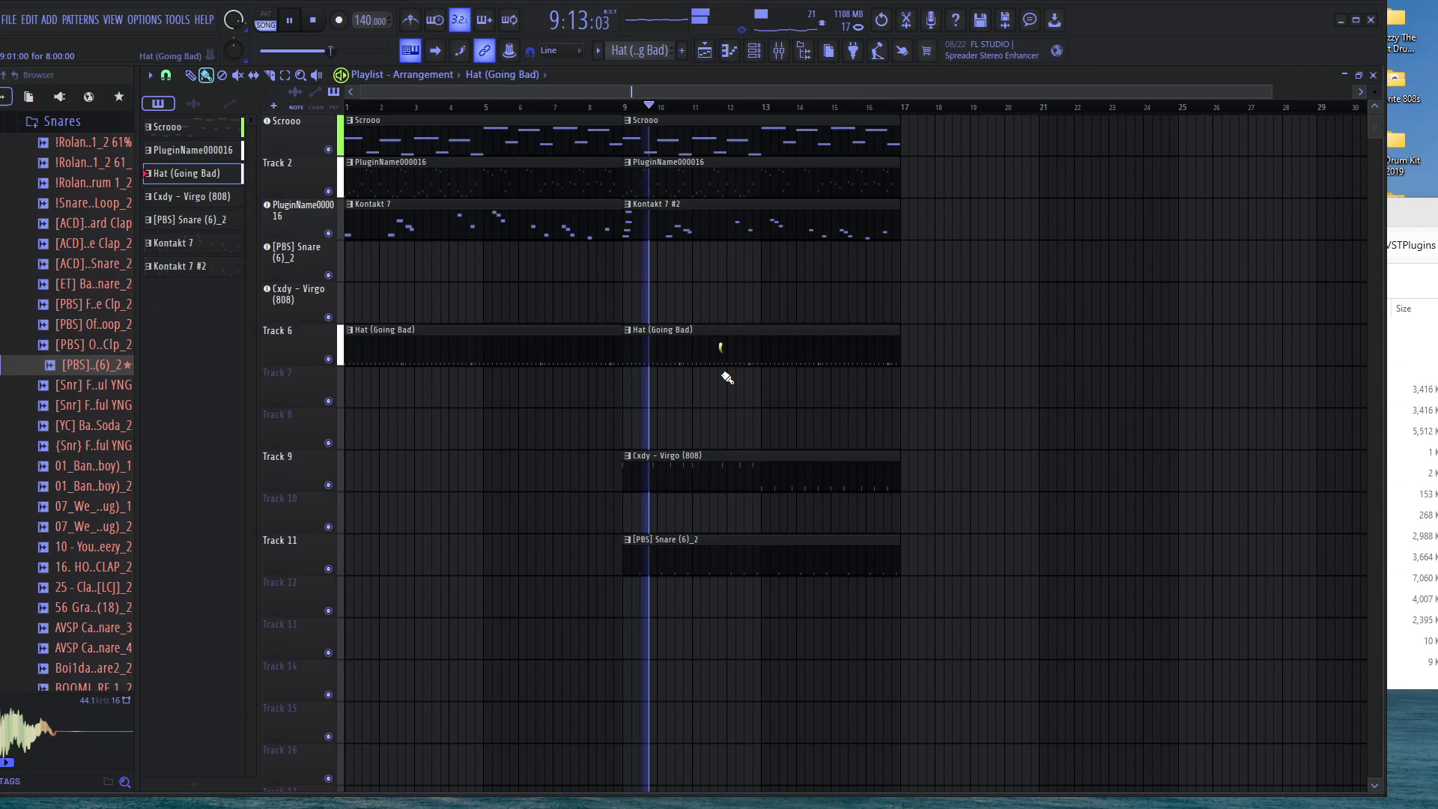
{"action": "key", "text": "space"}
{"action": "left_click", "coordinate": [777, 56]}
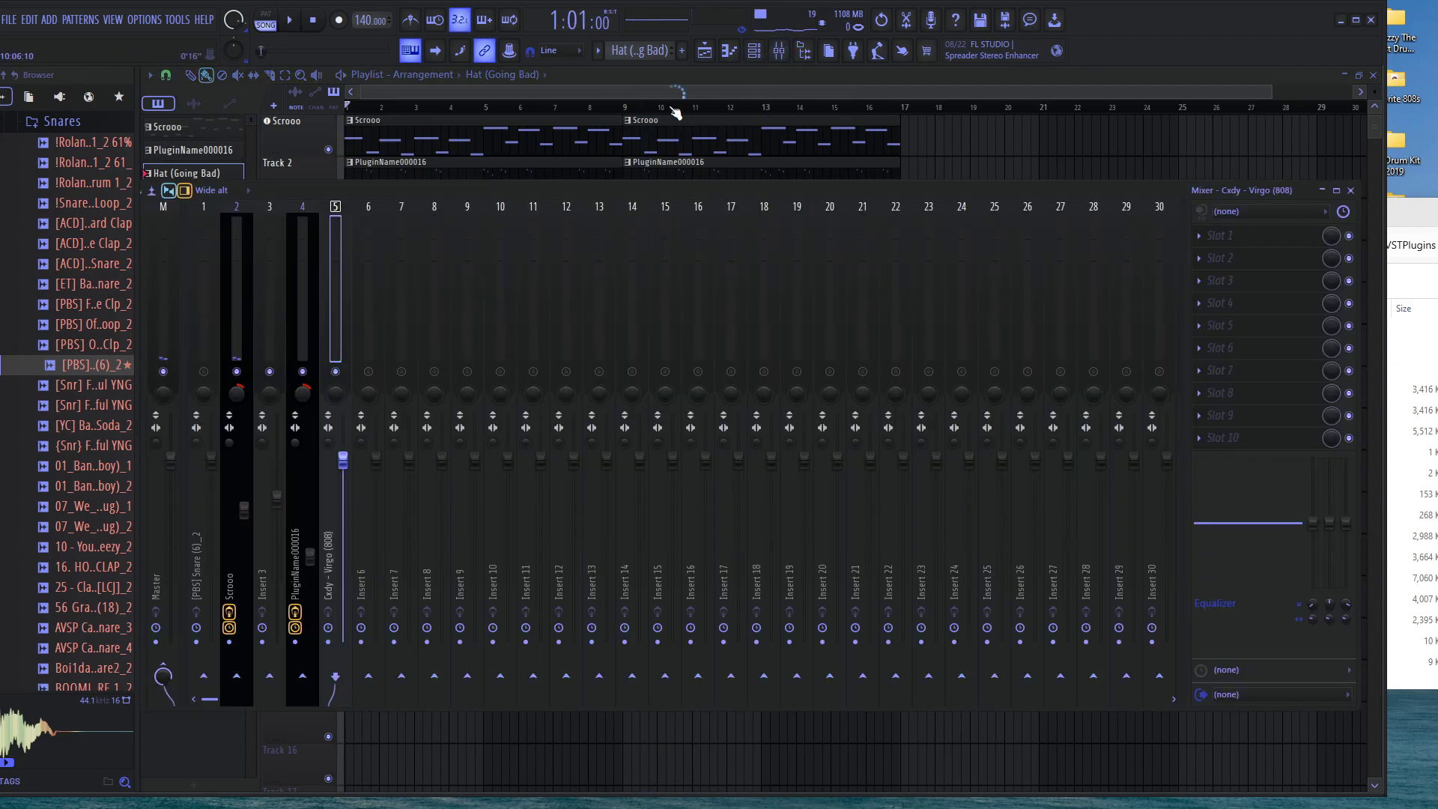
{"action": "left_click", "coordinate": [621, 101]}
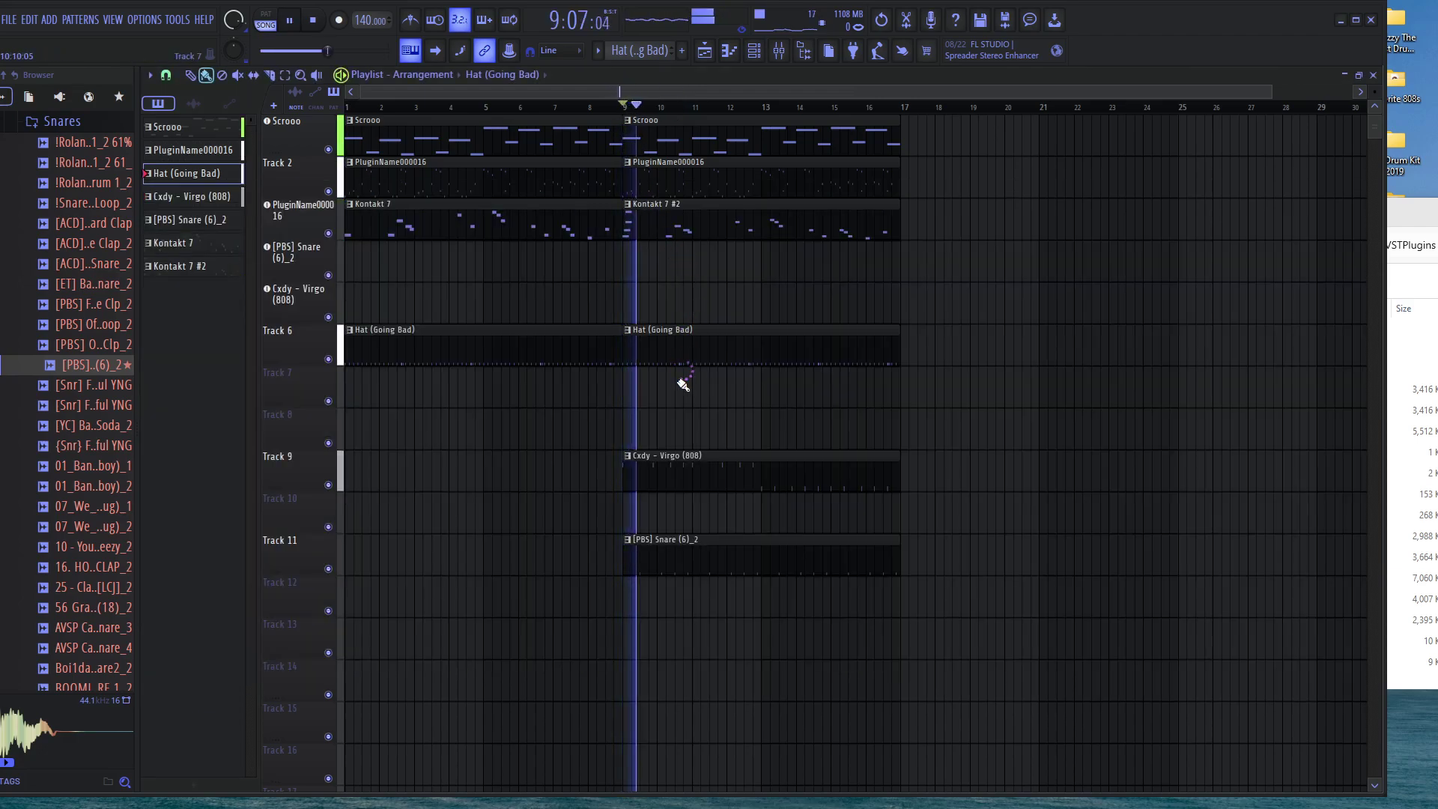
{"action": "double_click", "coordinate": [672, 360]}
{"action": "left_click", "coordinate": [950, 116]}
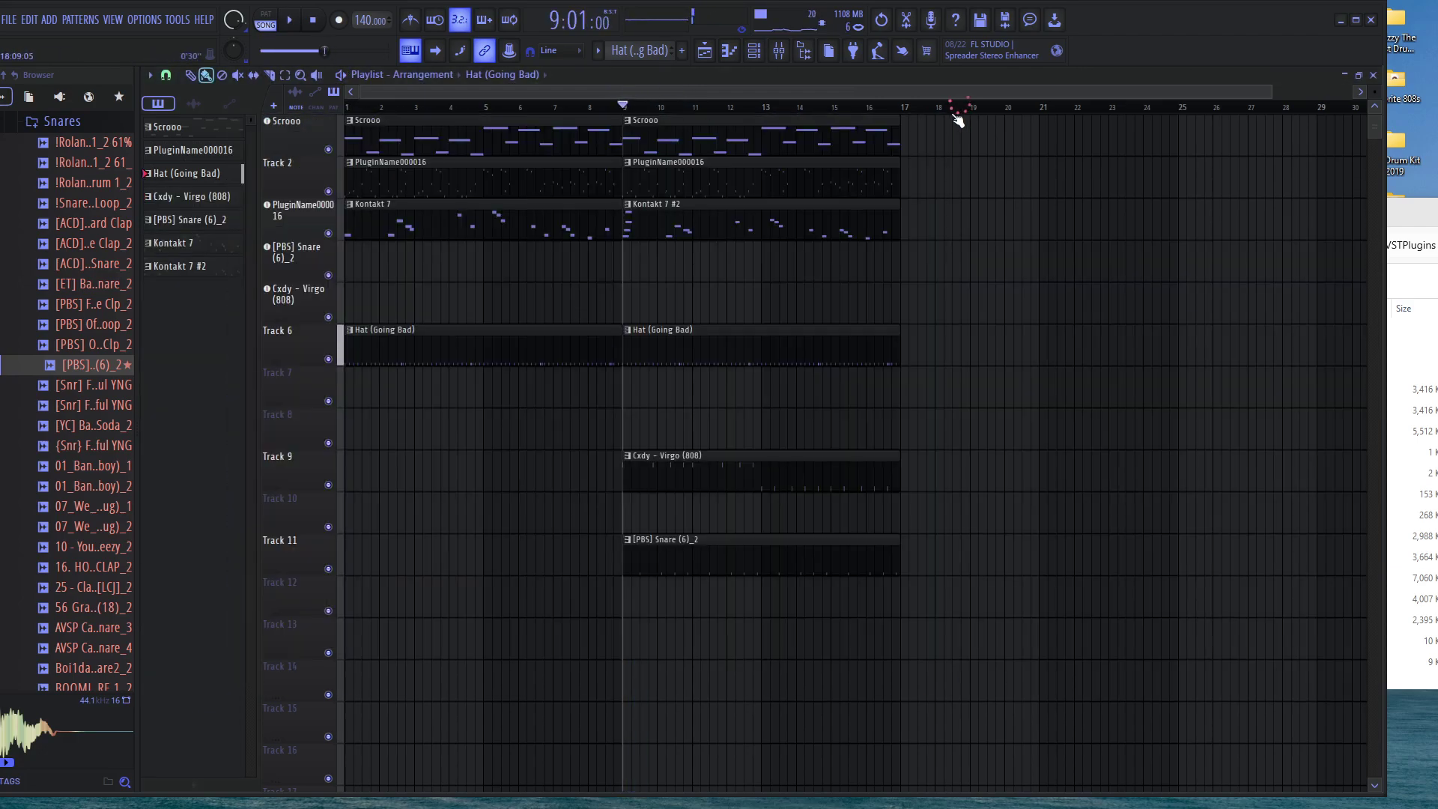
Replace the Cxdy - Virgo 808 channel's sample with the cxdy perfect sample from the Favorite 808s folder
{"action": "scroll", "coordinate": [75, 232], "scroll_direction": "up", "scroll_amount": 4}
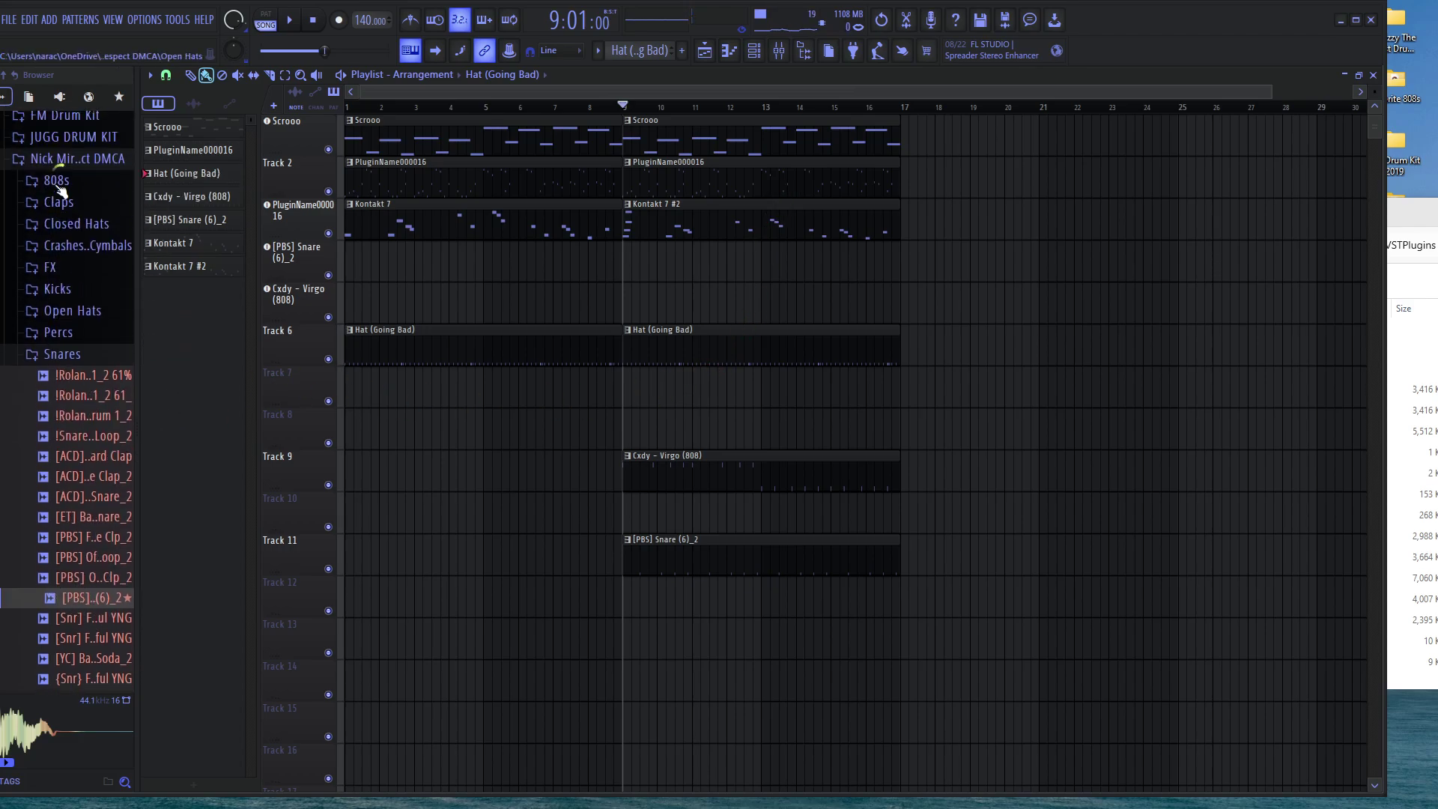
{"action": "scroll", "coordinate": [97, 284], "scroll_direction": "up", "scroll_amount": 5}
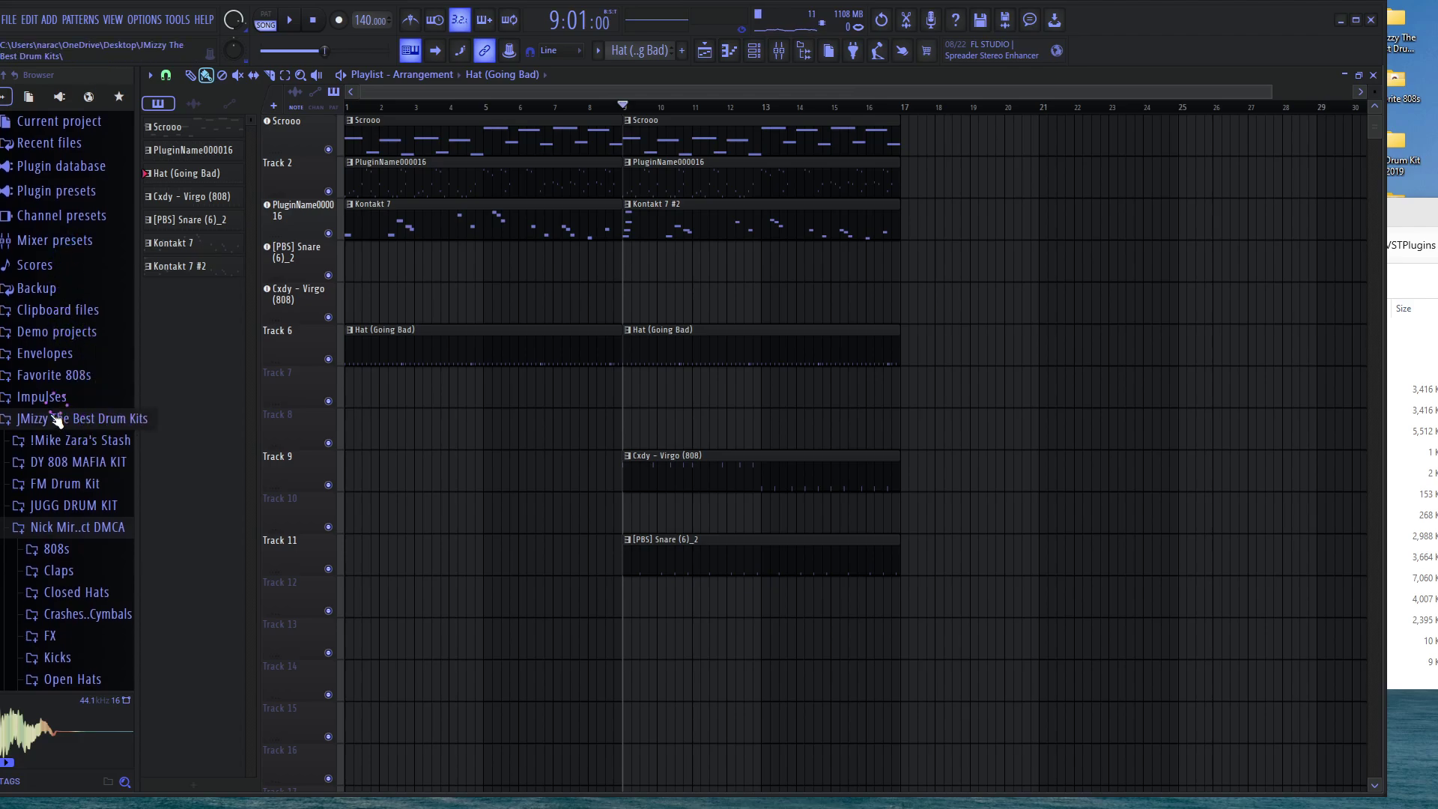
{"action": "left_click", "coordinate": [54, 374]}
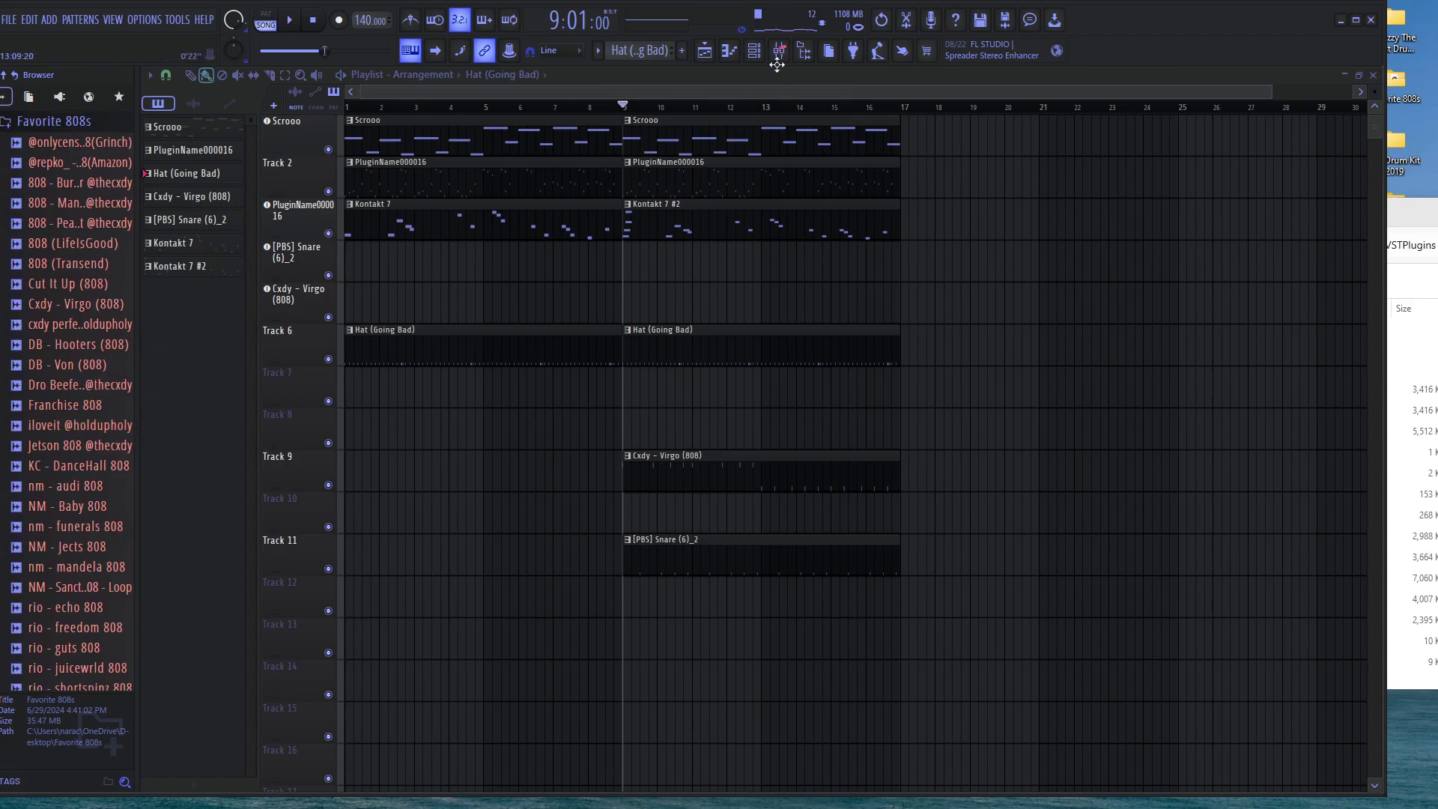
{"action": "left_click", "coordinate": [755, 51]}
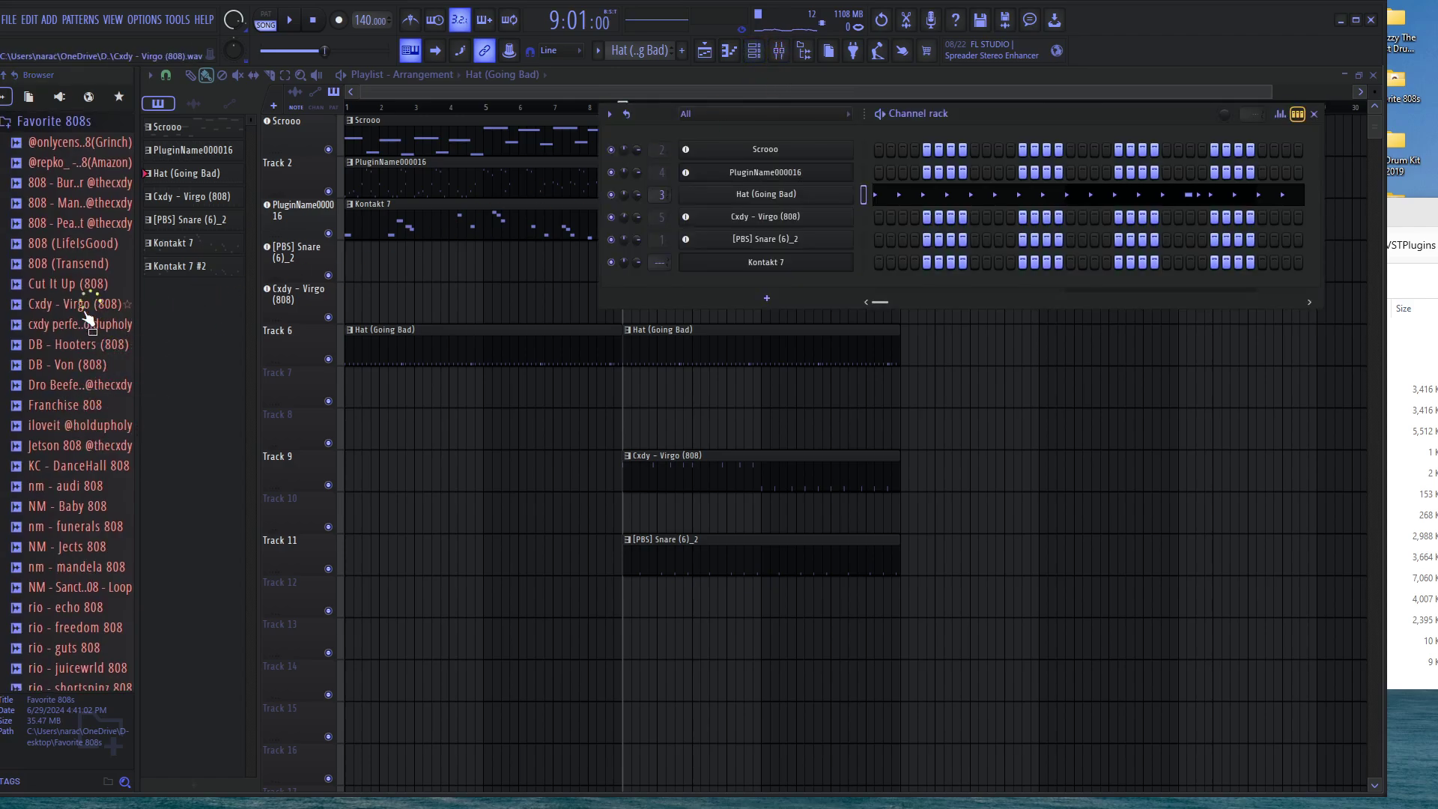
{"action": "left_click_drag", "start_coordinate": [81, 330], "coordinate": [792, 229]}
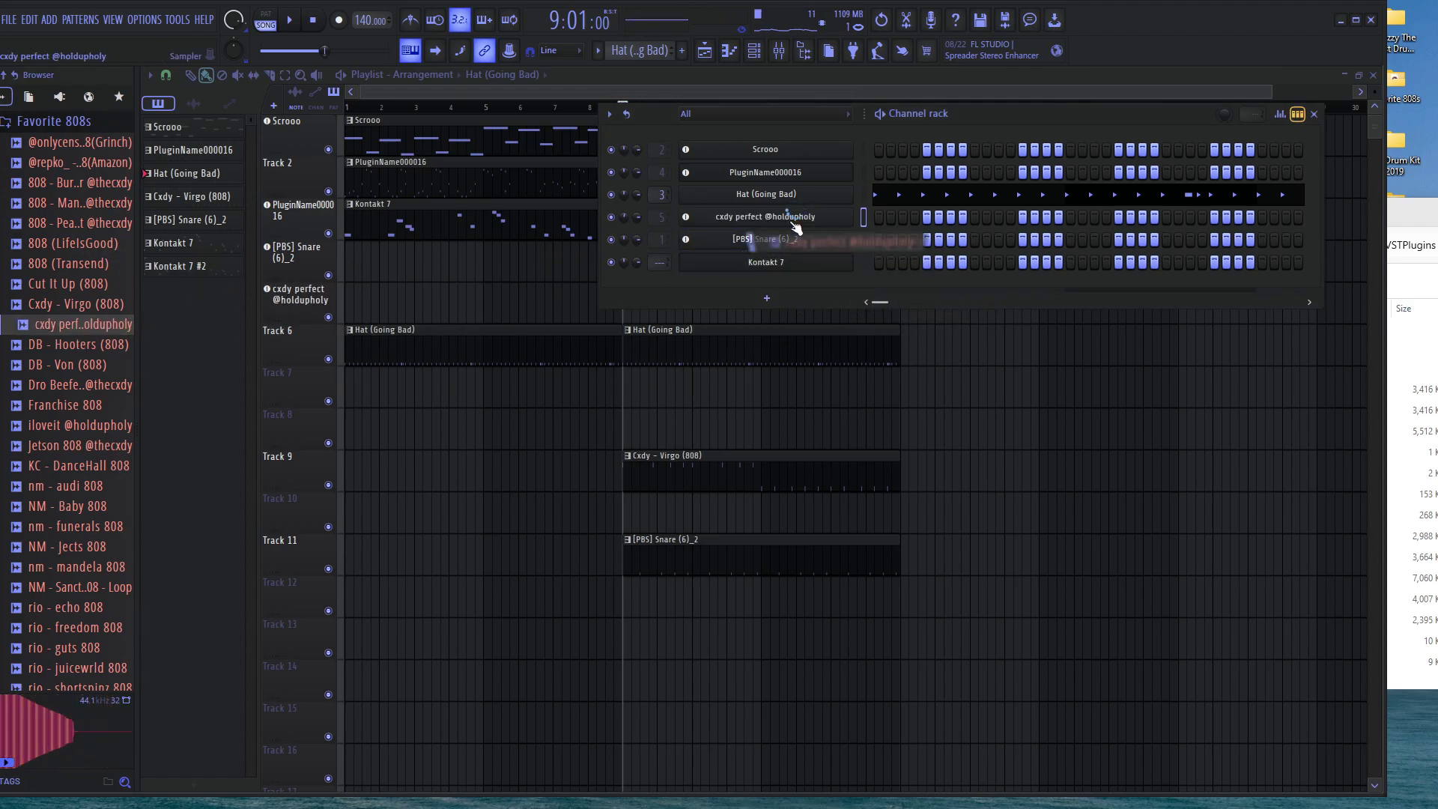
Listen to the replaced 808 in the arrangement from bar 9
{"action": "key", "text": "space"}
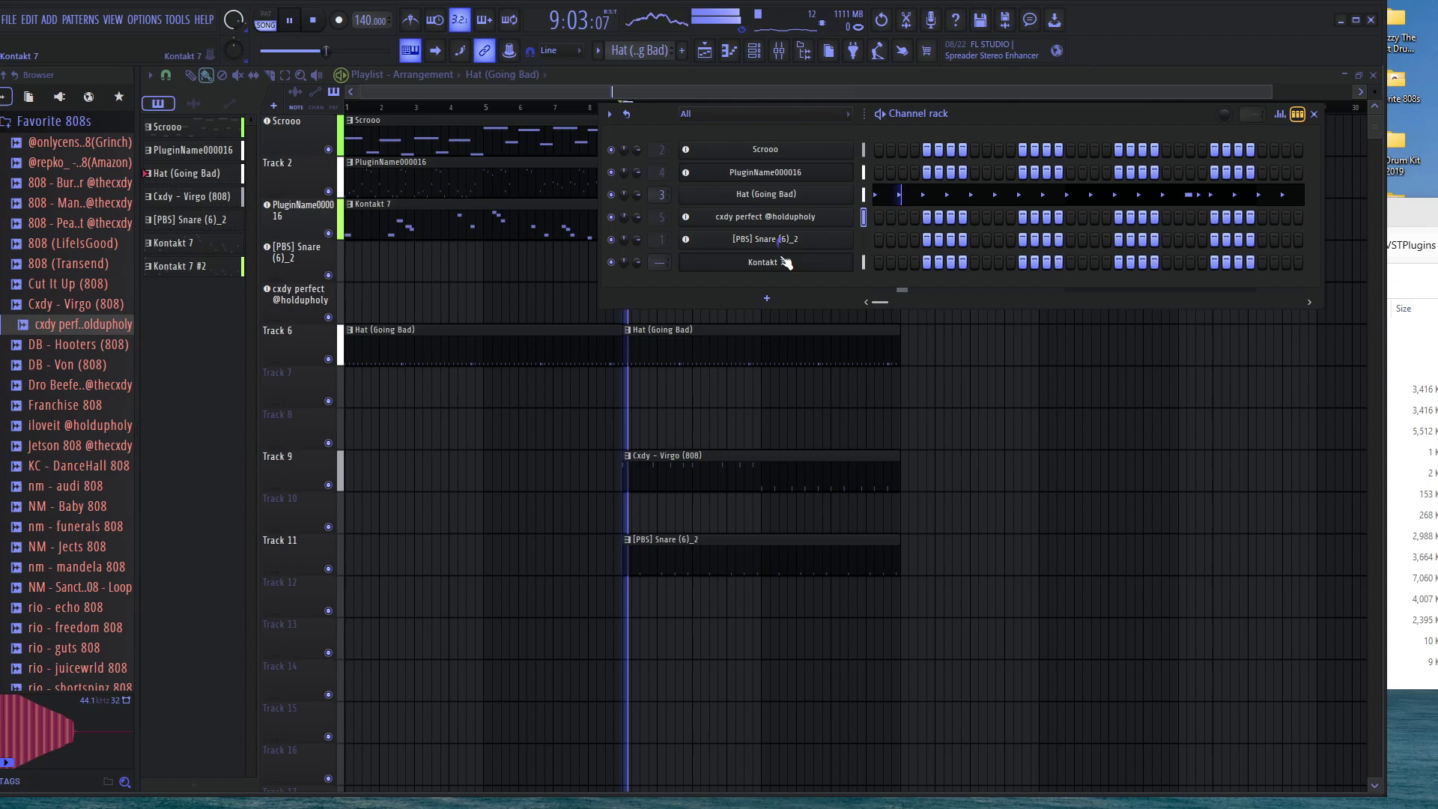
{"action": "left_click", "coordinate": [591, 85]}
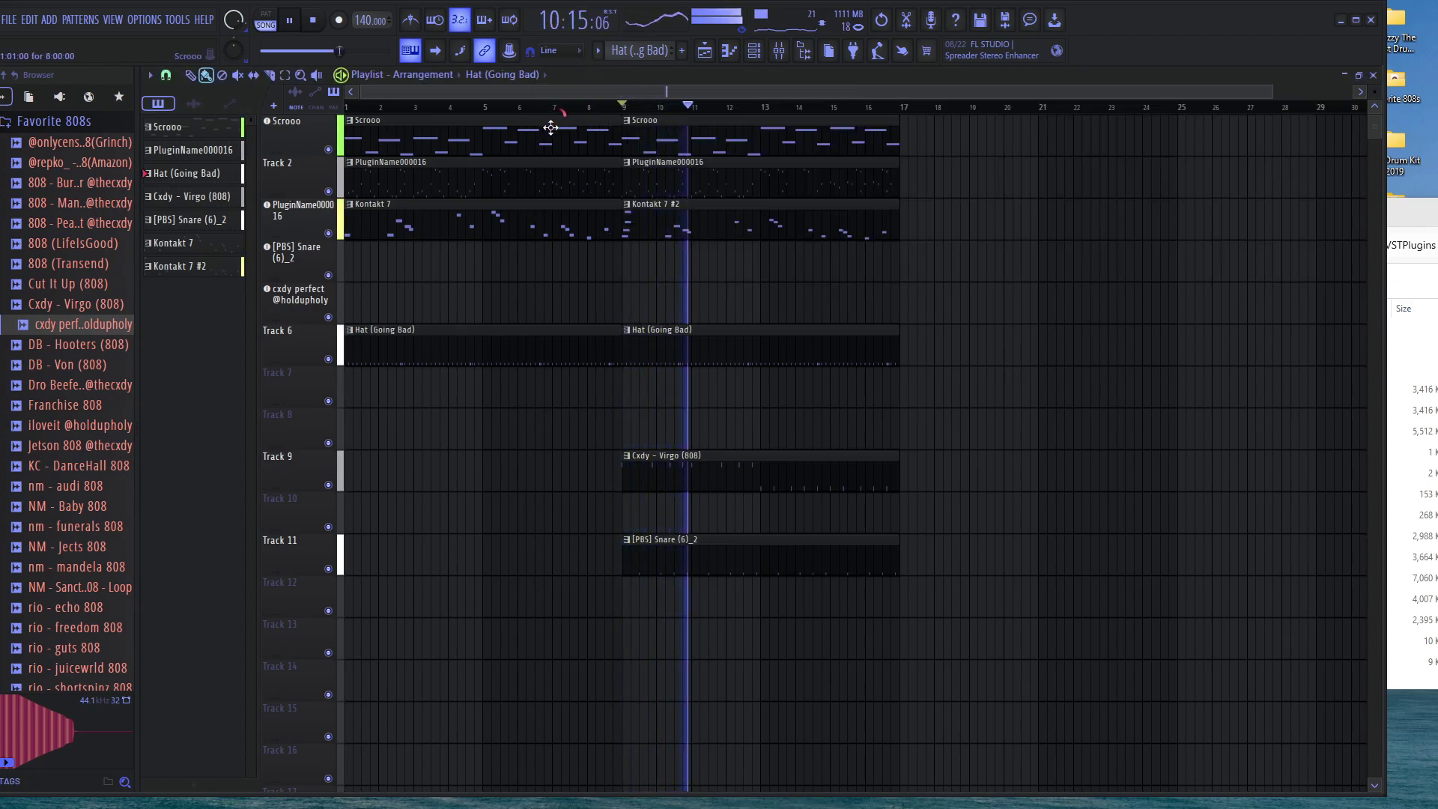
{"action": "key", "text": "space"}
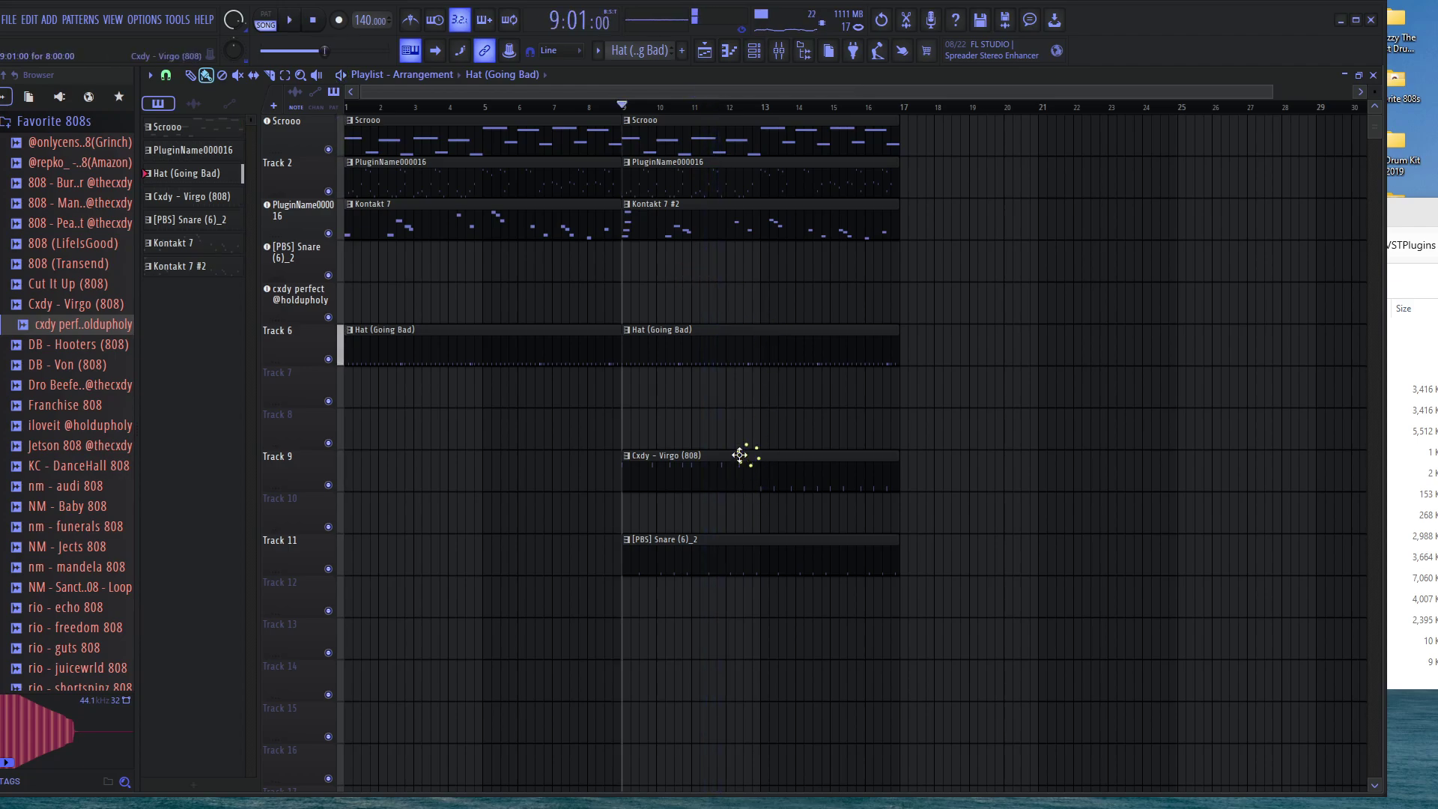
{"action": "key", "text": "space"}
{"action": "key", "text": "space"}
In the Cxdy - Virgo (808) pattern, add a note halfway through bar 1 and delete the note at the pattern's start
{"action": "left_click_drag", "start_coordinate": [633, 108], "coordinate": [80, 218]}
{"action": "key", "text": "space"}
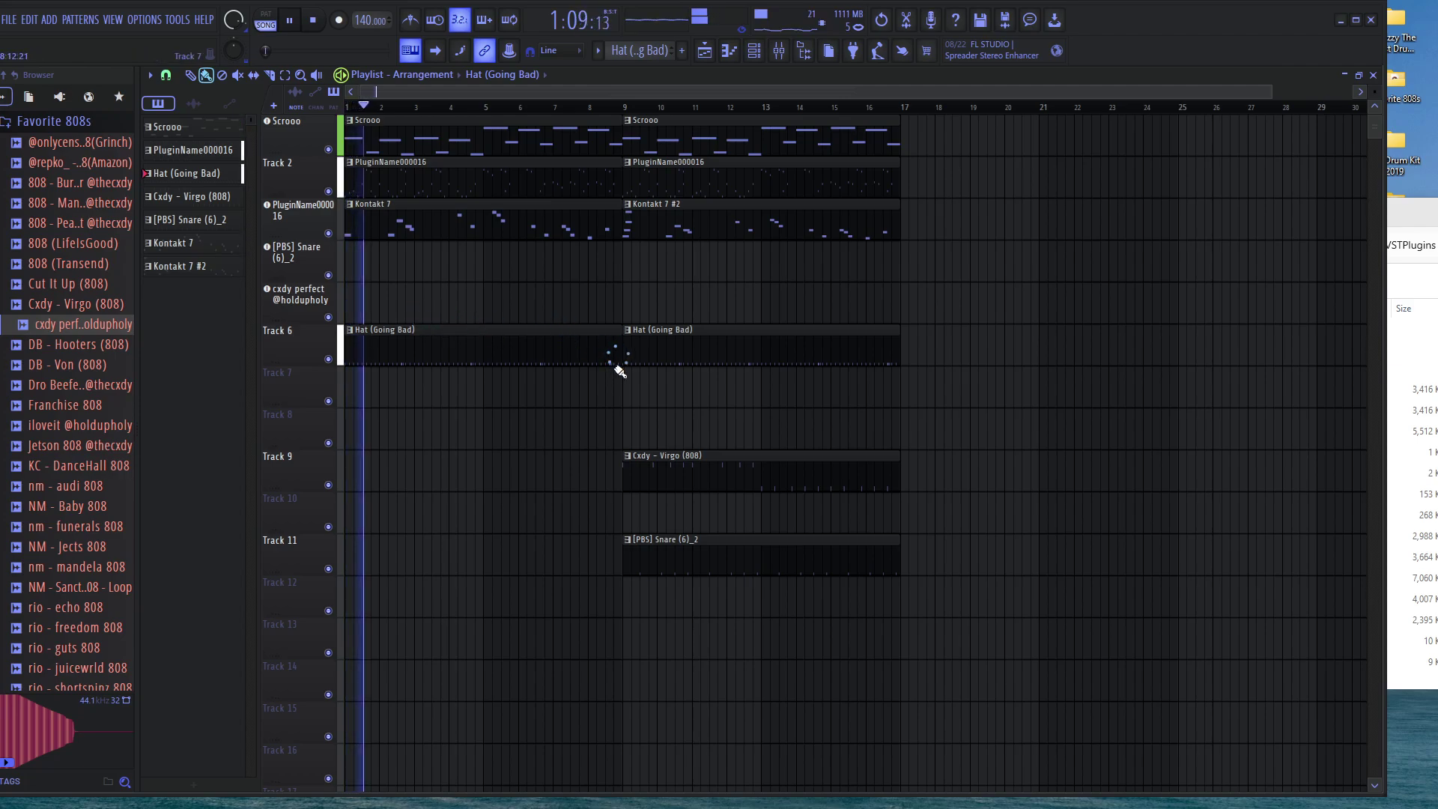
{"action": "double_click", "coordinate": [671, 456]}
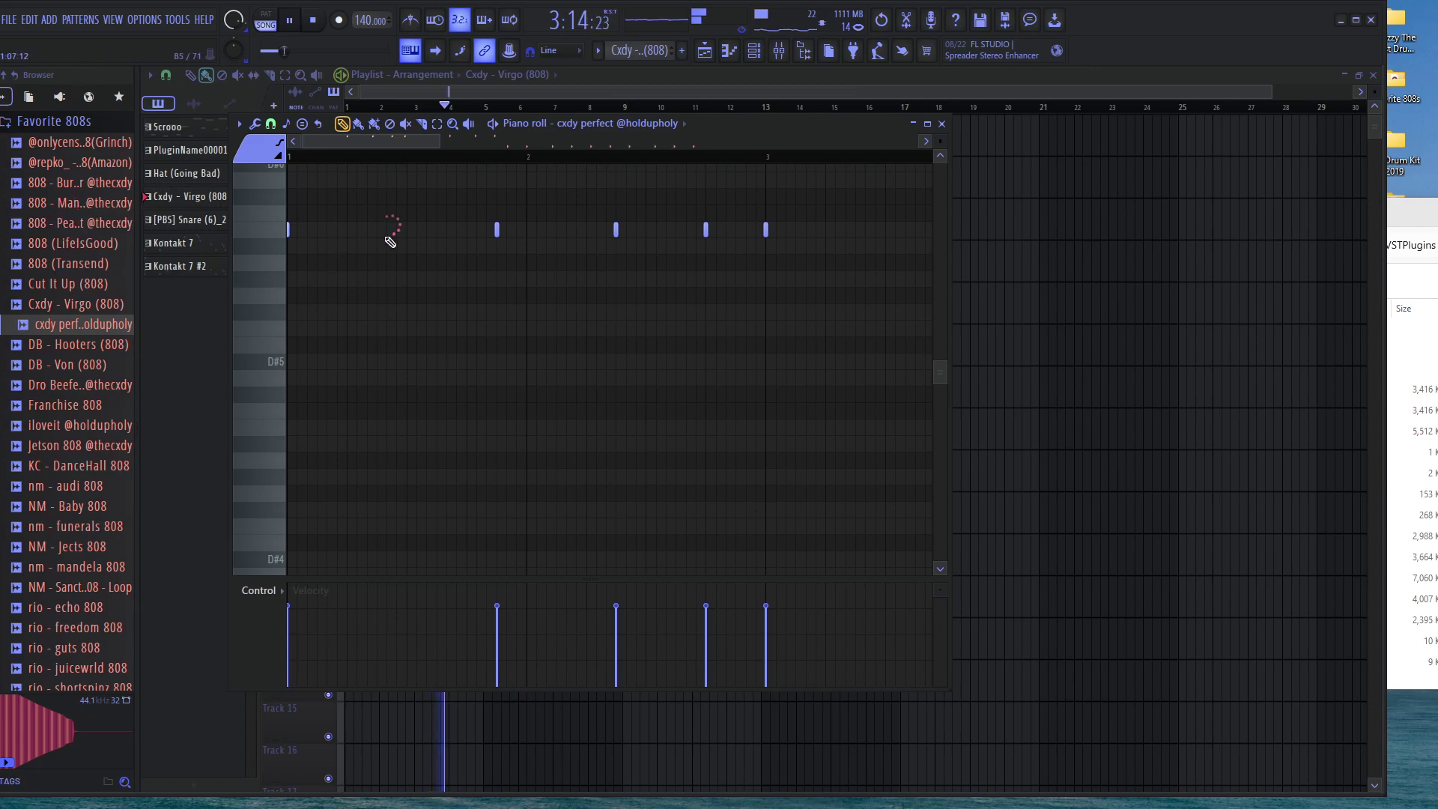
{"action": "scroll", "coordinate": [404, 243], "scroll_direction": "down", "scroll_amount": 3}
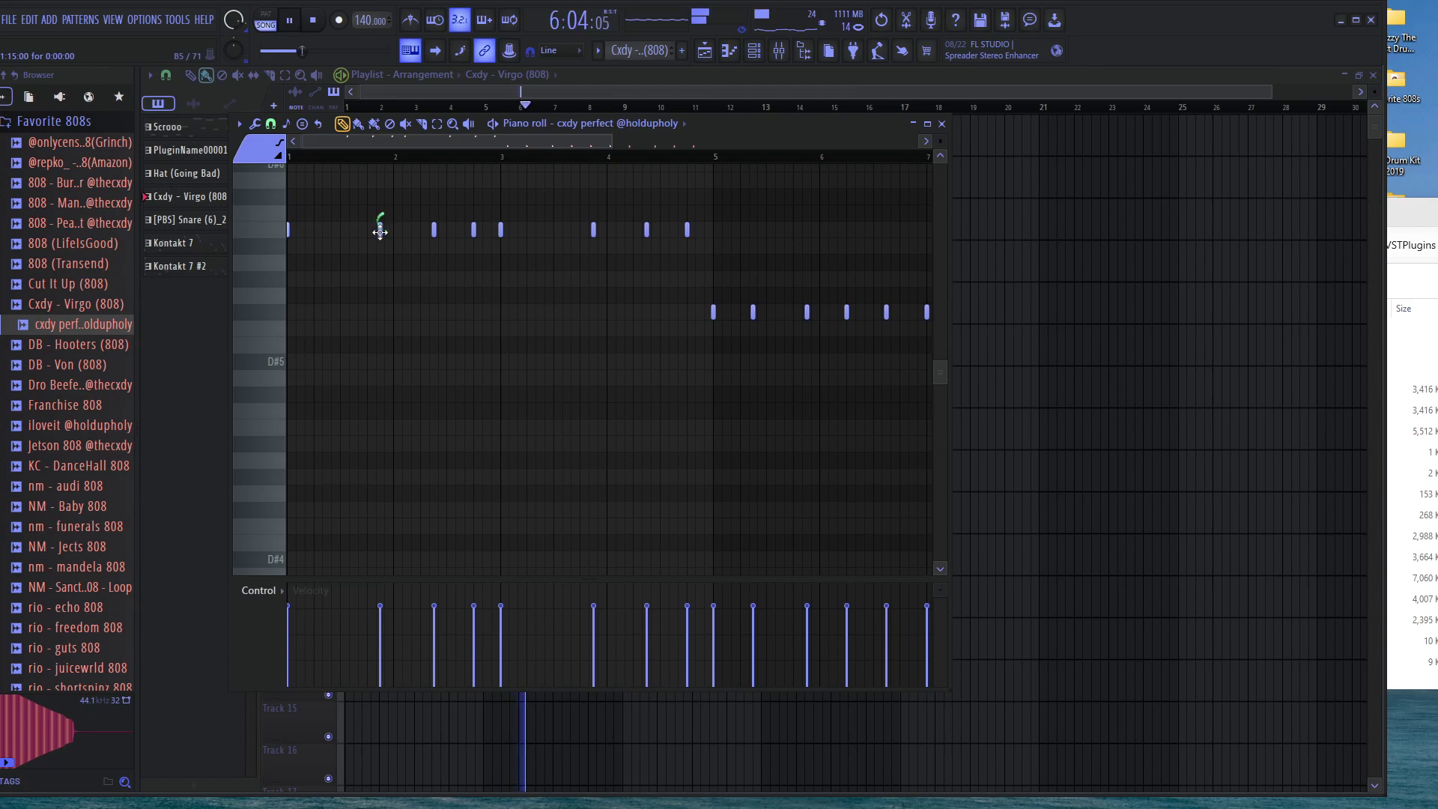
{"action": "scroll", "coordinate": [341, 303], "scroll_direction": "up", "scroll_amount": 3}
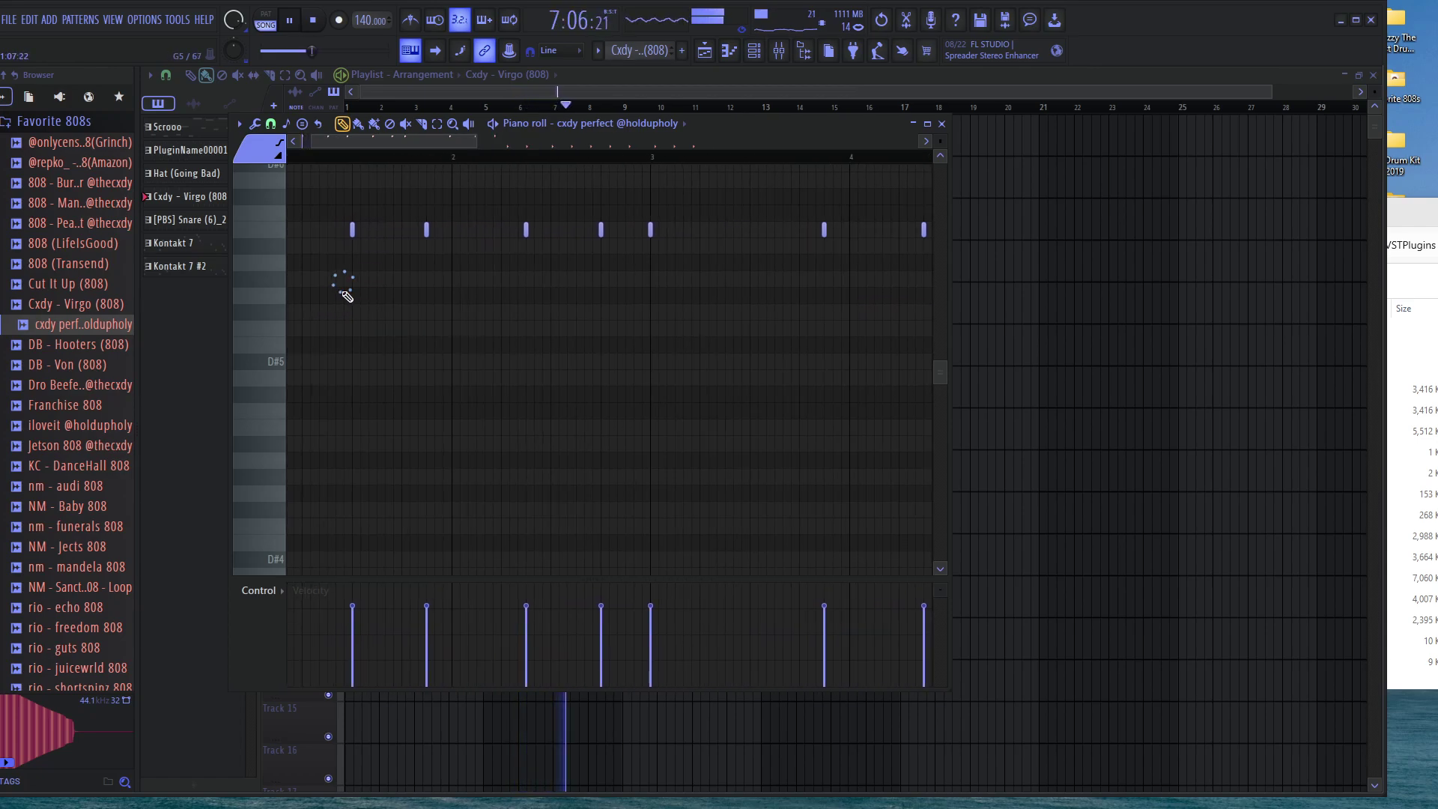
{"action": "scroll", "coordinate": [355, 300], "scroll_direction": "down", "scroll_amount": 3}
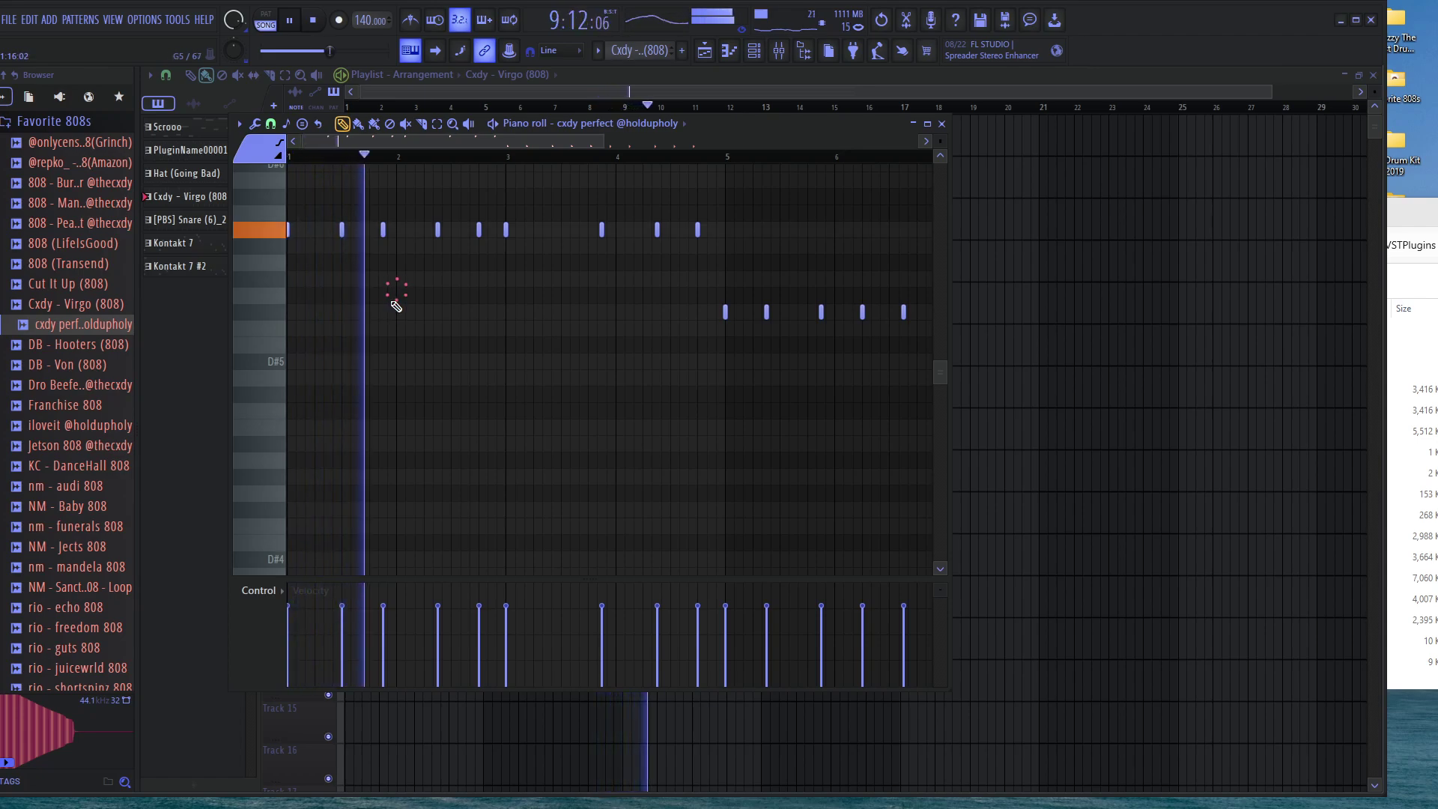
{"action": "key", "text": "space"}
{"action": "right_click", "coordinate": [310, 229]}
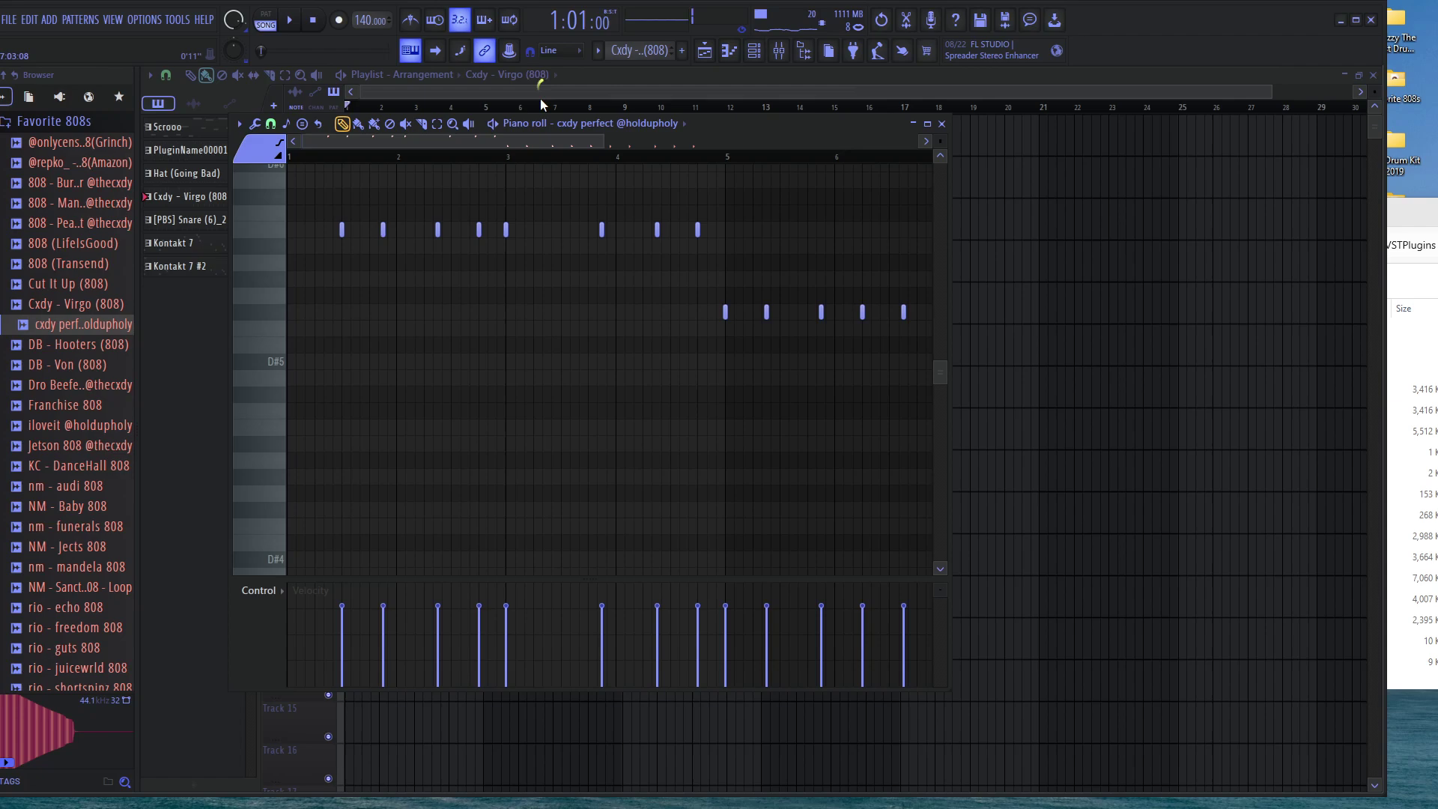
Listen to the edited 808 in the arrangement from bar 9, including with the mixer open to check the track levels
{"action": "left_click", "coordinate": [627, 109]}
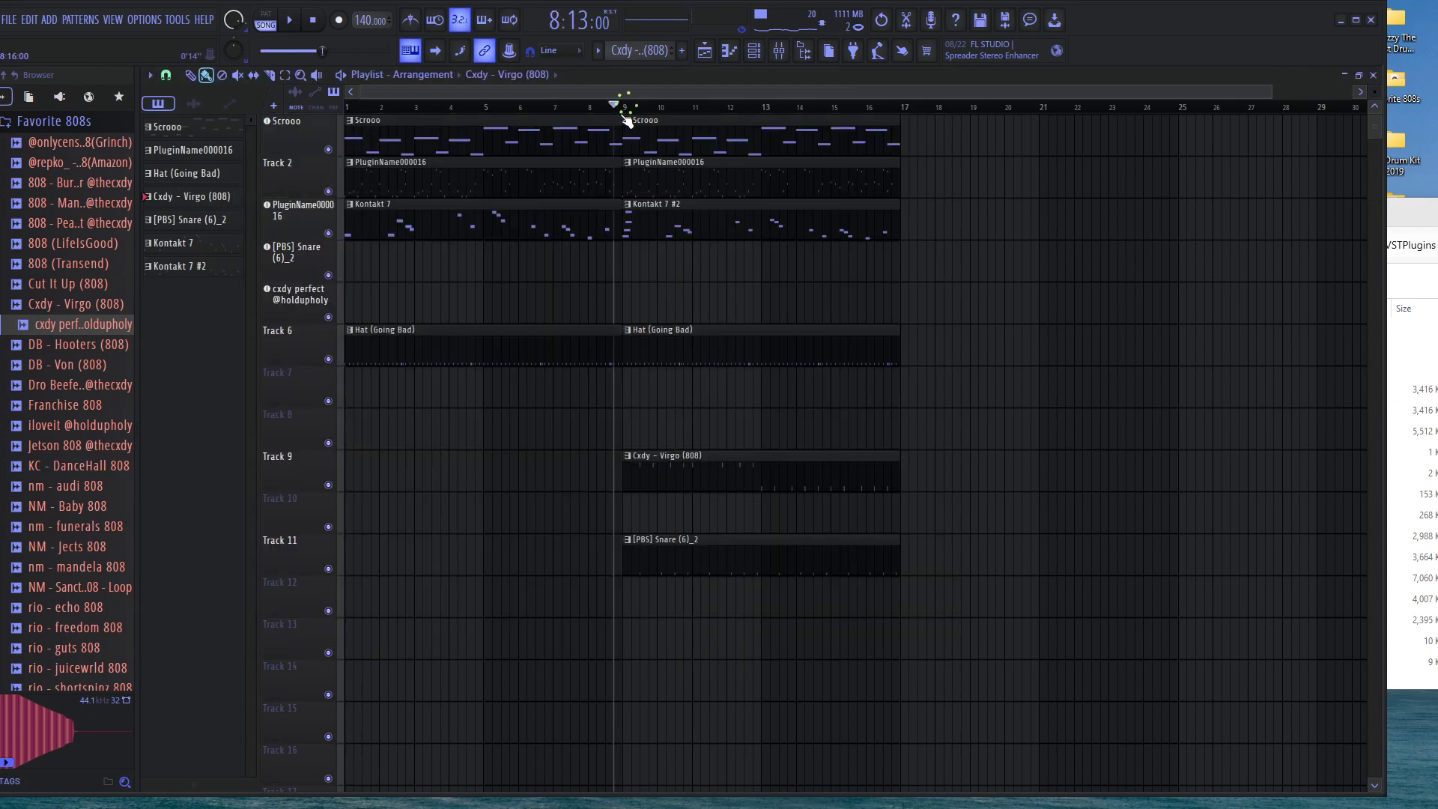
{"action": "key", "text": "space"}
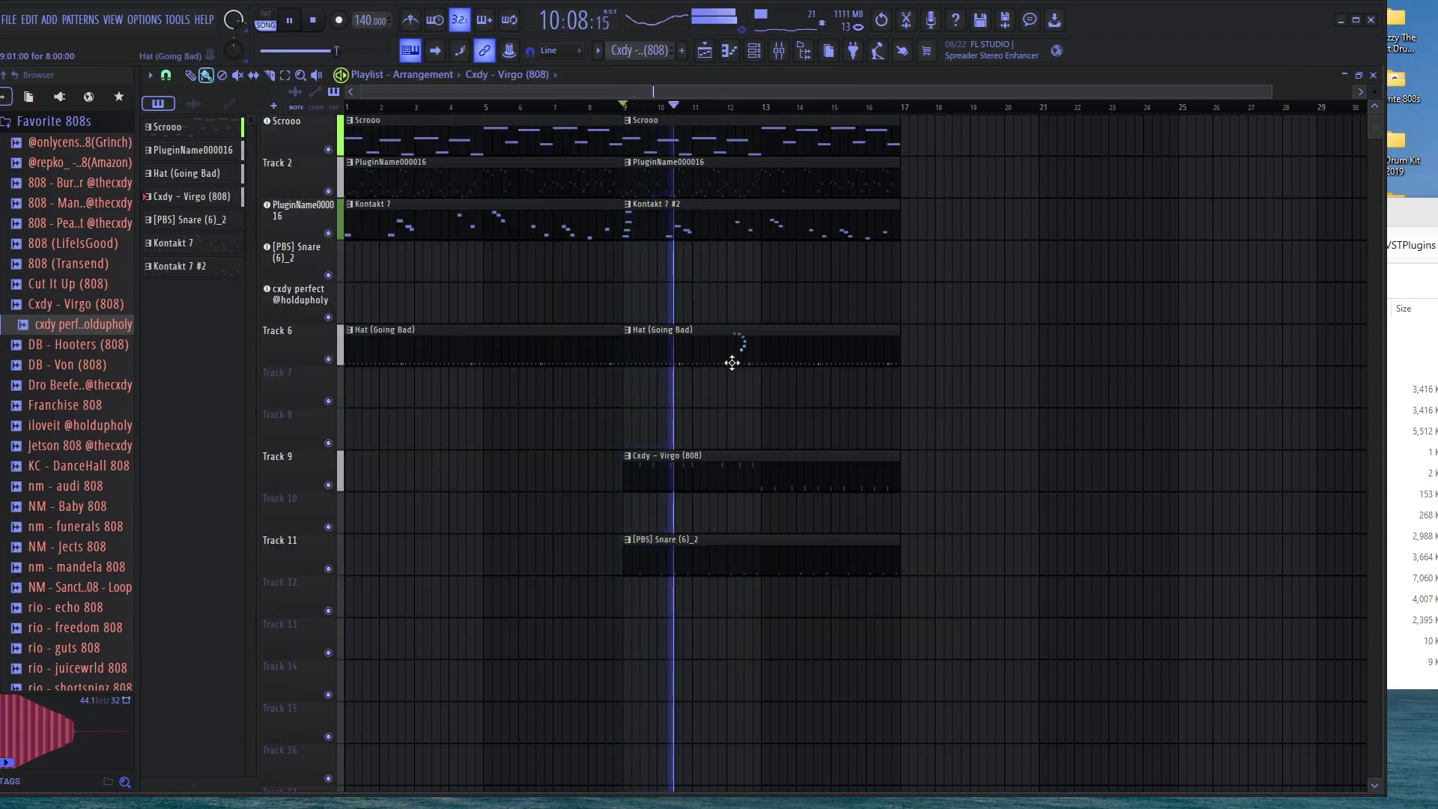
{"action": "key", "text": "space"}
{"action": "left_click", "coordinate": [780, 59]}
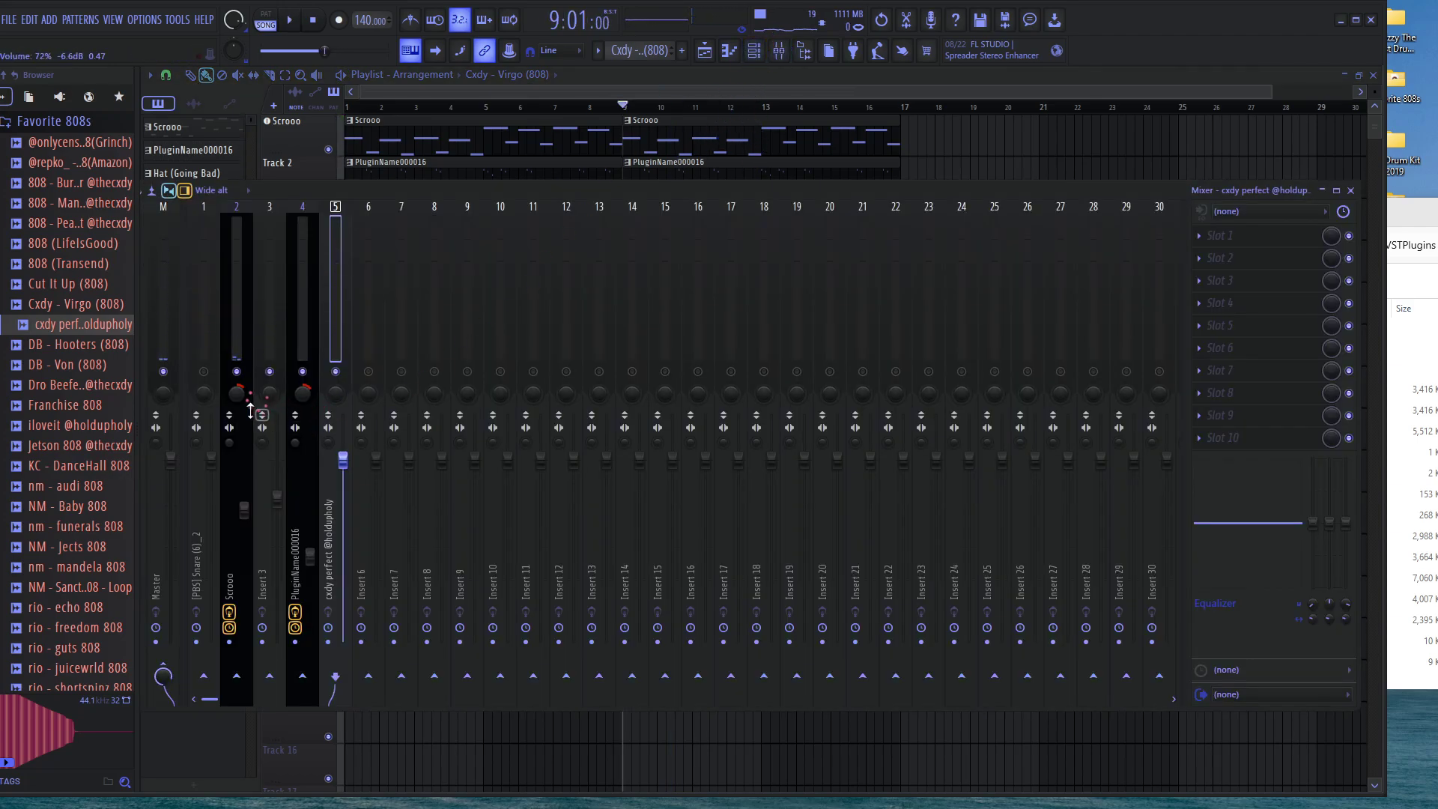
{"action": "key", "text": "space"}
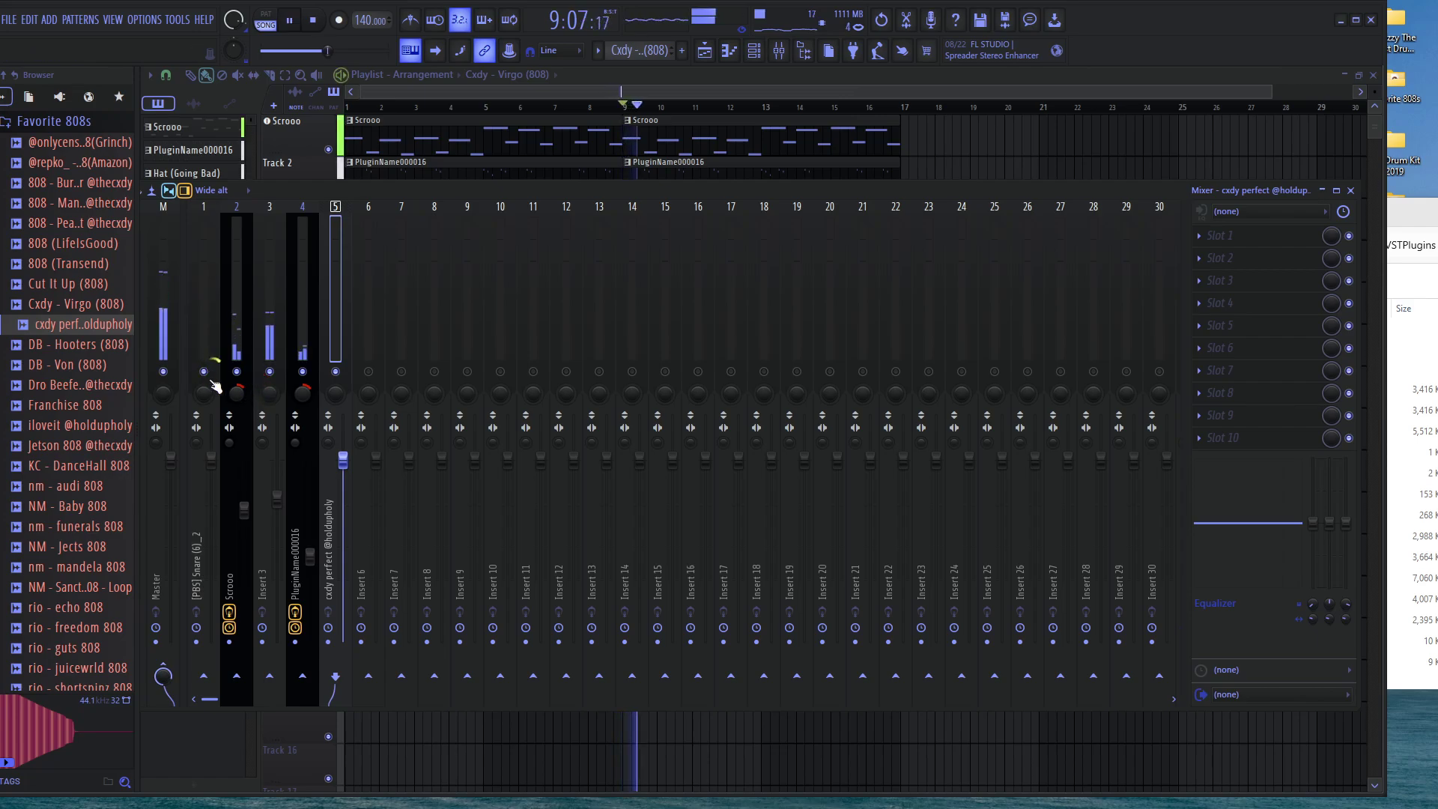
{"action": "key", "text": "space"}
{"action": "left_click", "coordinate": [751, 79]}
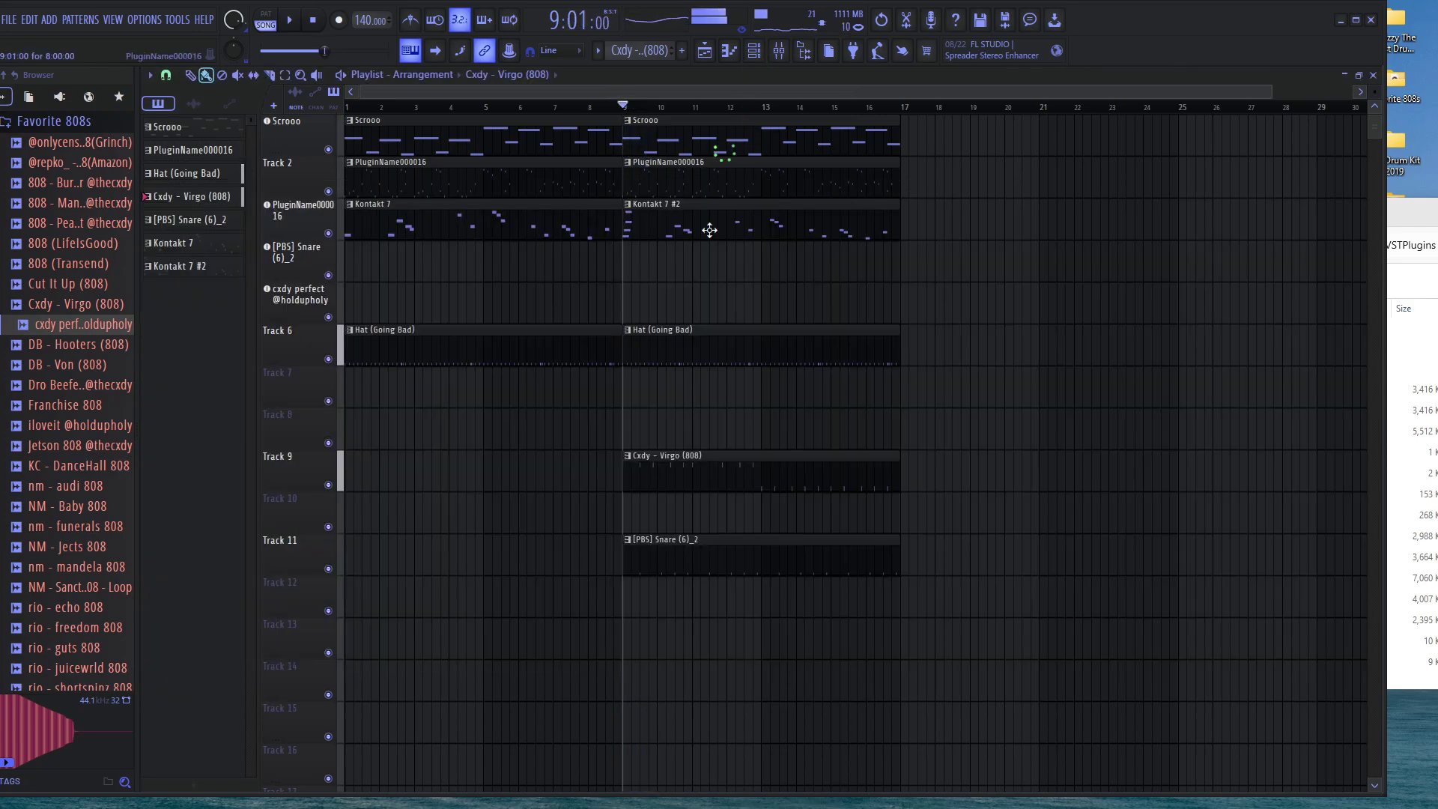
Try the first note of the [PBS] Snare (6)_2 pattern slightly earlier, listen from bar 9, and move it back
{"action": "double_click", "coordinate": [692, 547]}
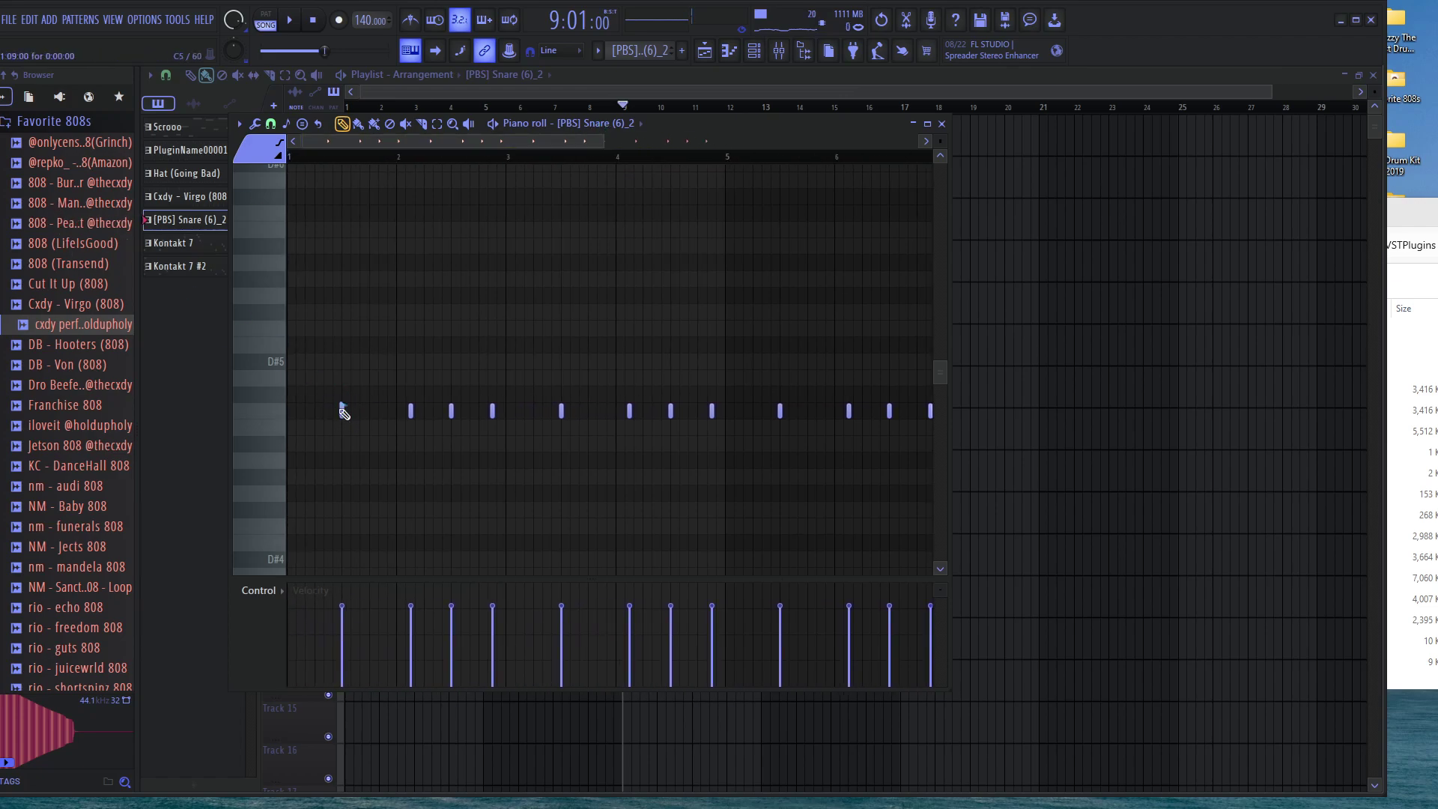
{"action": "key", "text": "space"}
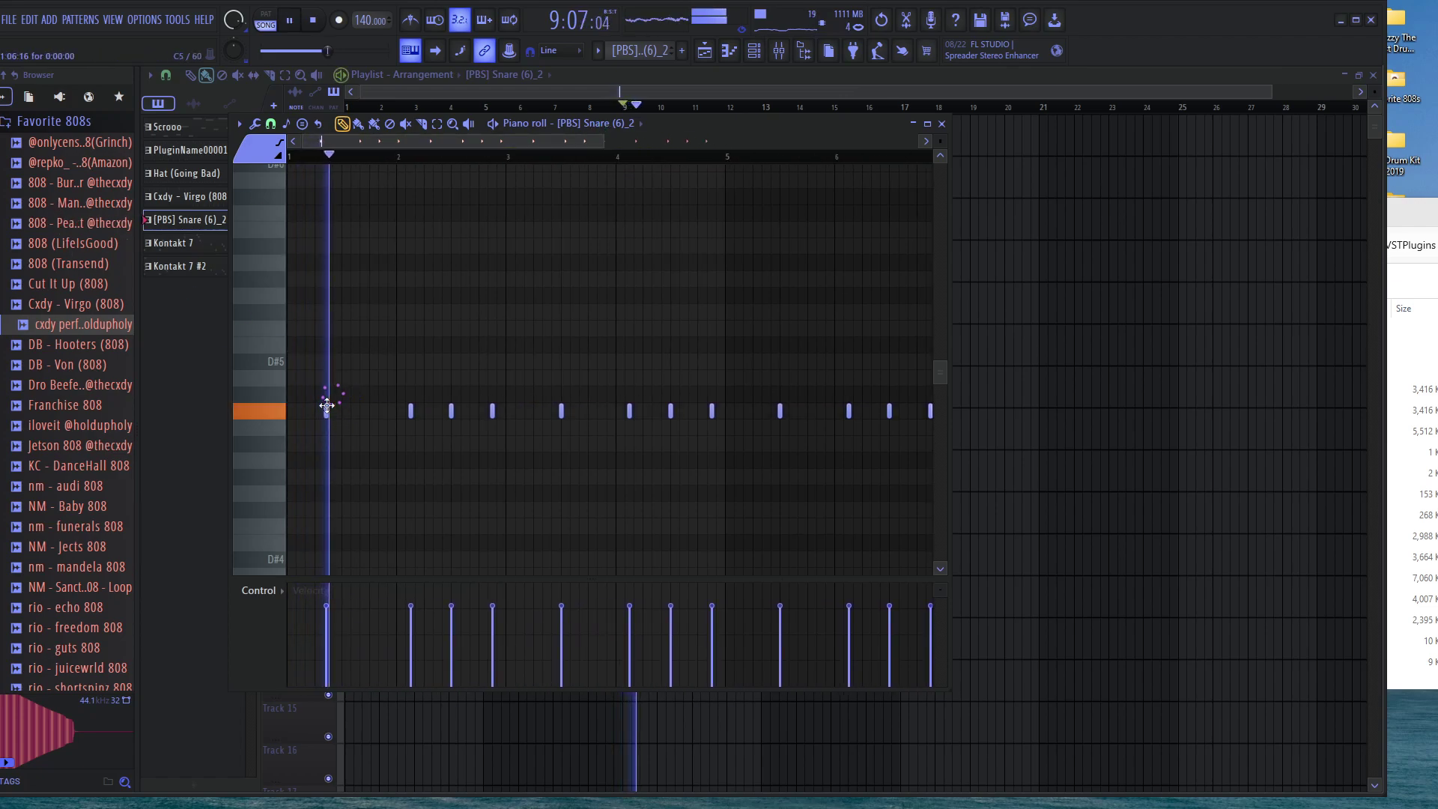
{"action": "left_click_drag", "start_coordinate": [329, 406], "coordinate": [353, 406]}
{"action": "key", "text": "space"}
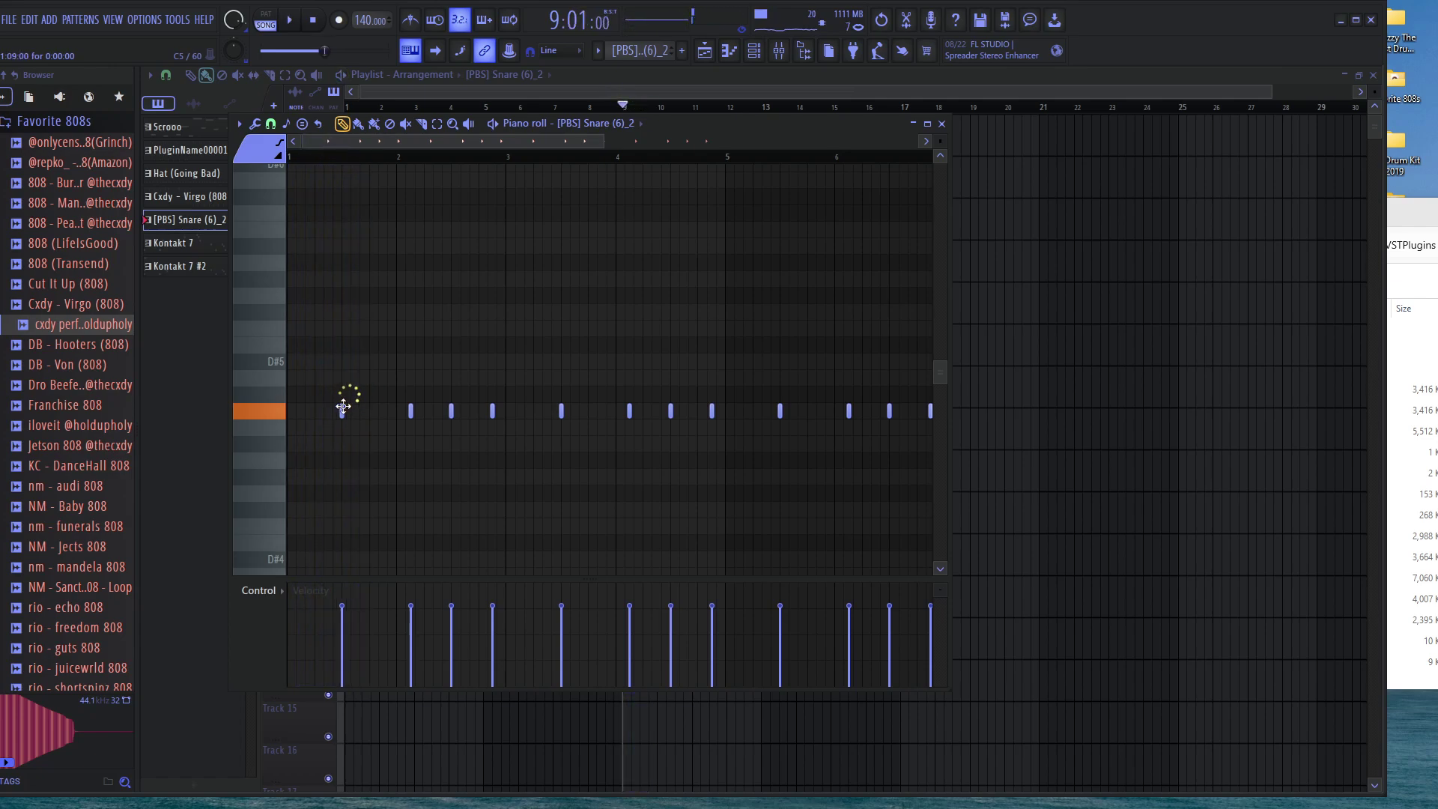
{"action": "left_click", "coordinate": [940, 123]}
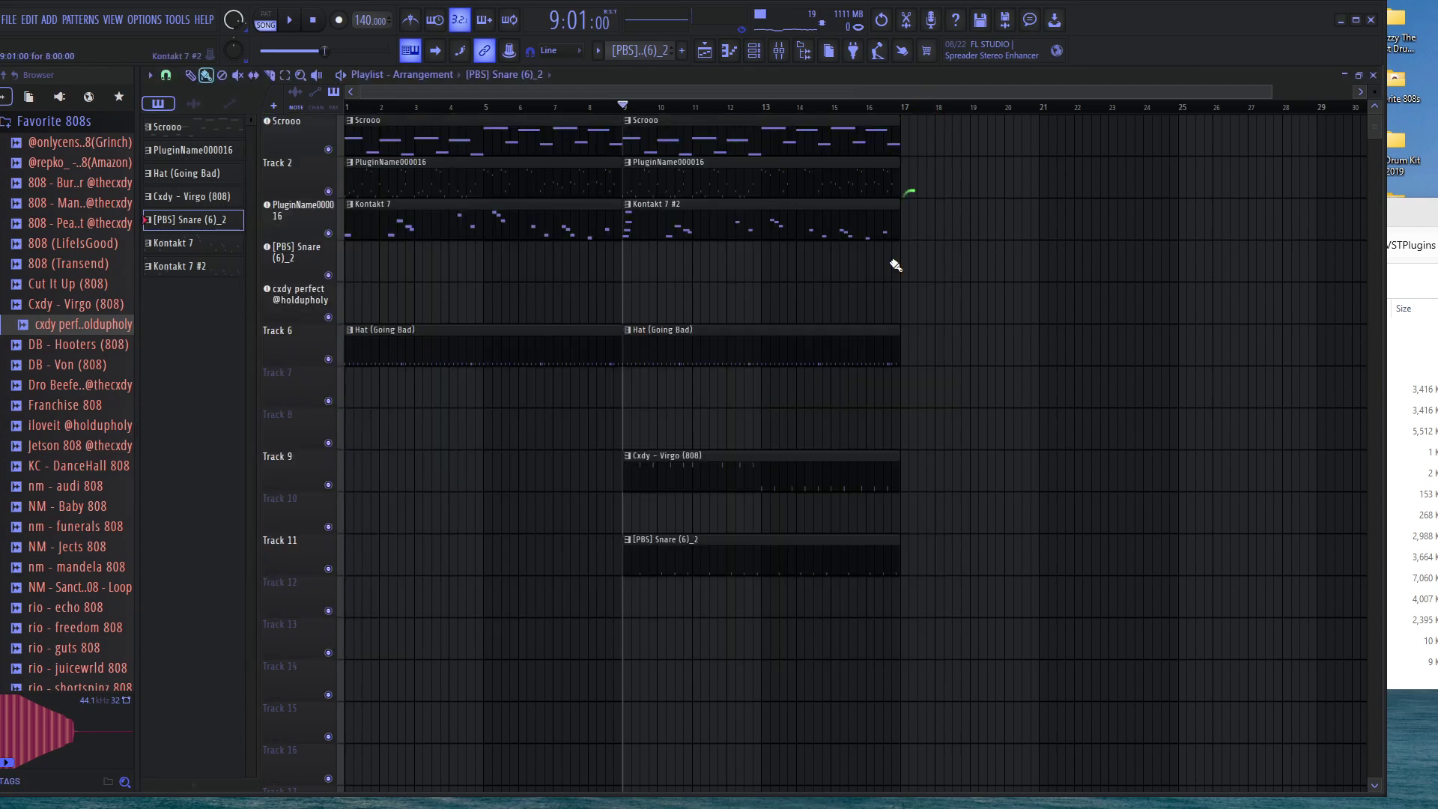
Move the first note of the Cxdy - Virgo (808) pattern a beat earlier in bar 1 and listen from bar 9
{"action": "double_click", "coordinate": [677, 452]}
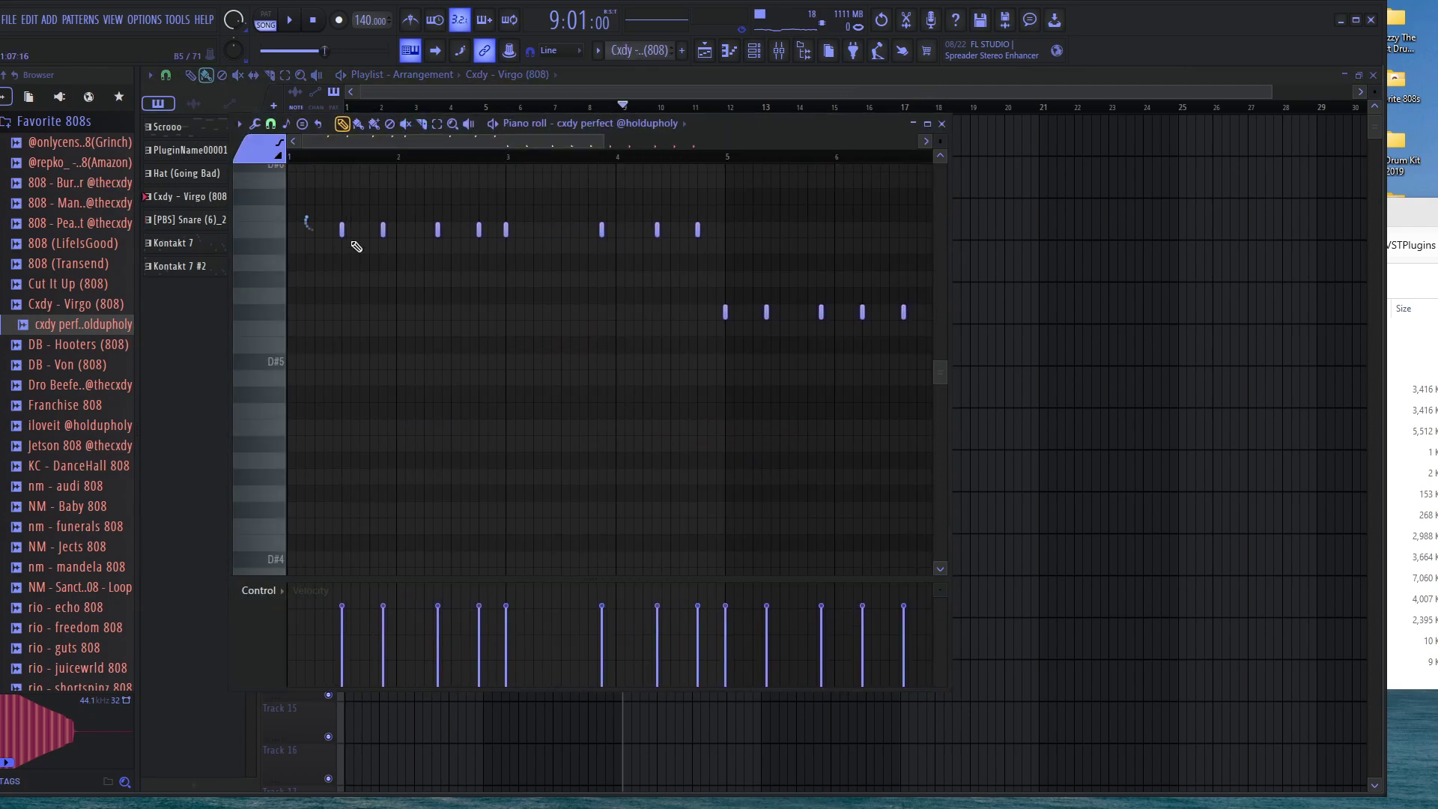
{"action": "left_click_drag", "start_coordinate": [342, 232], "coordinate": [317, 235]}
{"action": "key", "text": "space"}
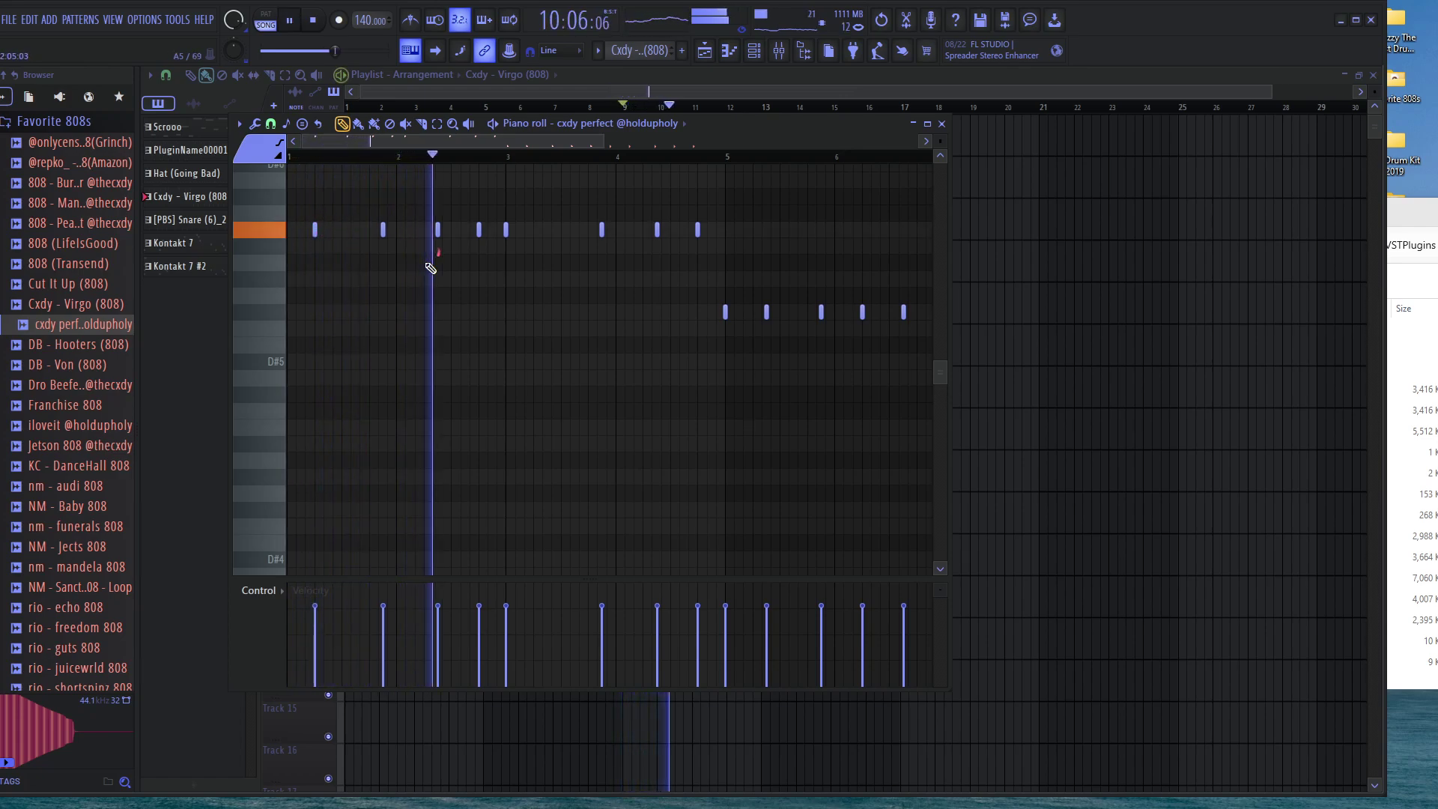
{"action": "scroll", "coordinate": [447, 276], "scroll_direction": "up", "scroll_amount": 3}
{"action": "key", "text": "space"}
{"action": "scroll", "coordinate": [443, 272], "scroll_direction": "down", "scroll_amount": 3}
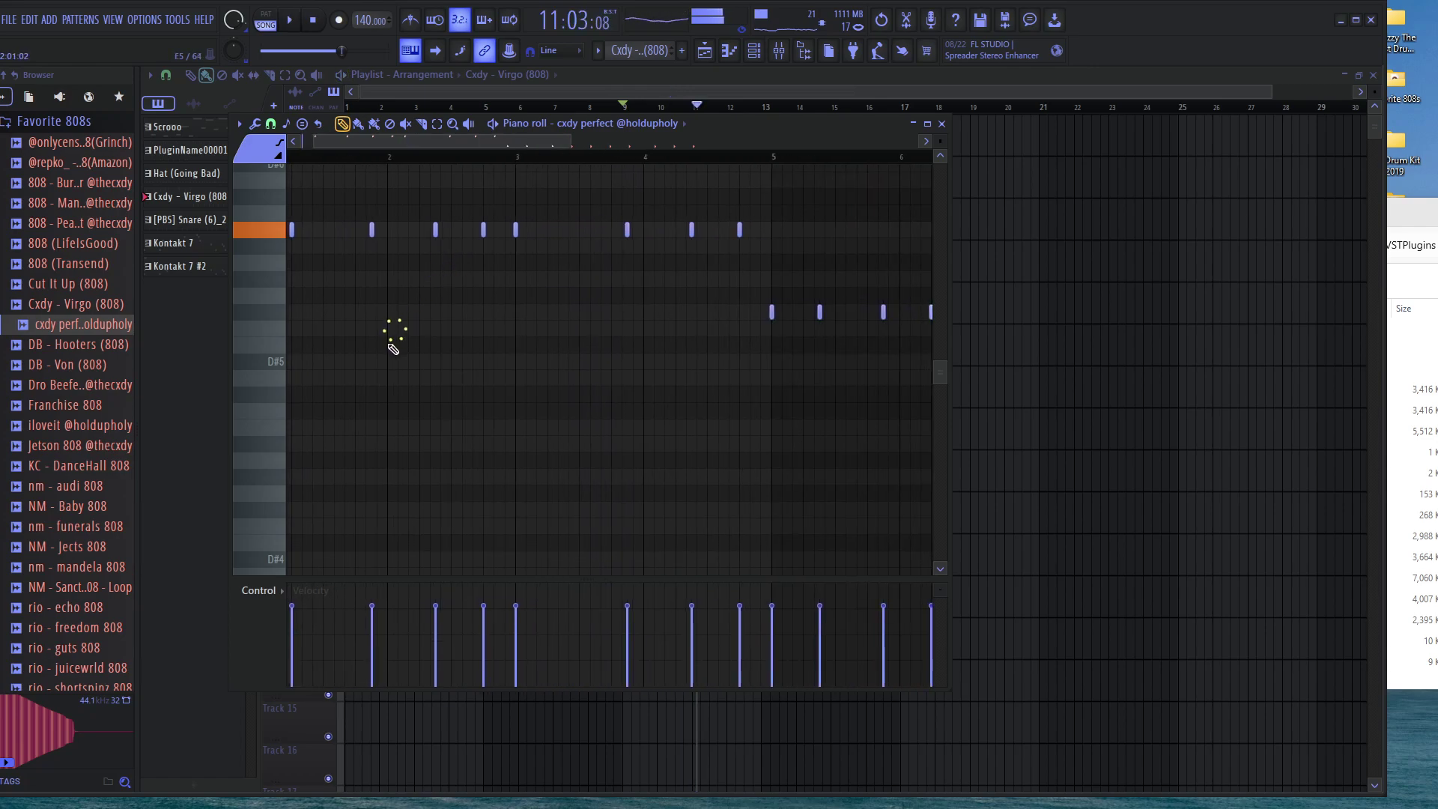
{"action": "scroll", "coordinate": [384, 253], "scroll_direction": "up", "scroll_amount": 5}
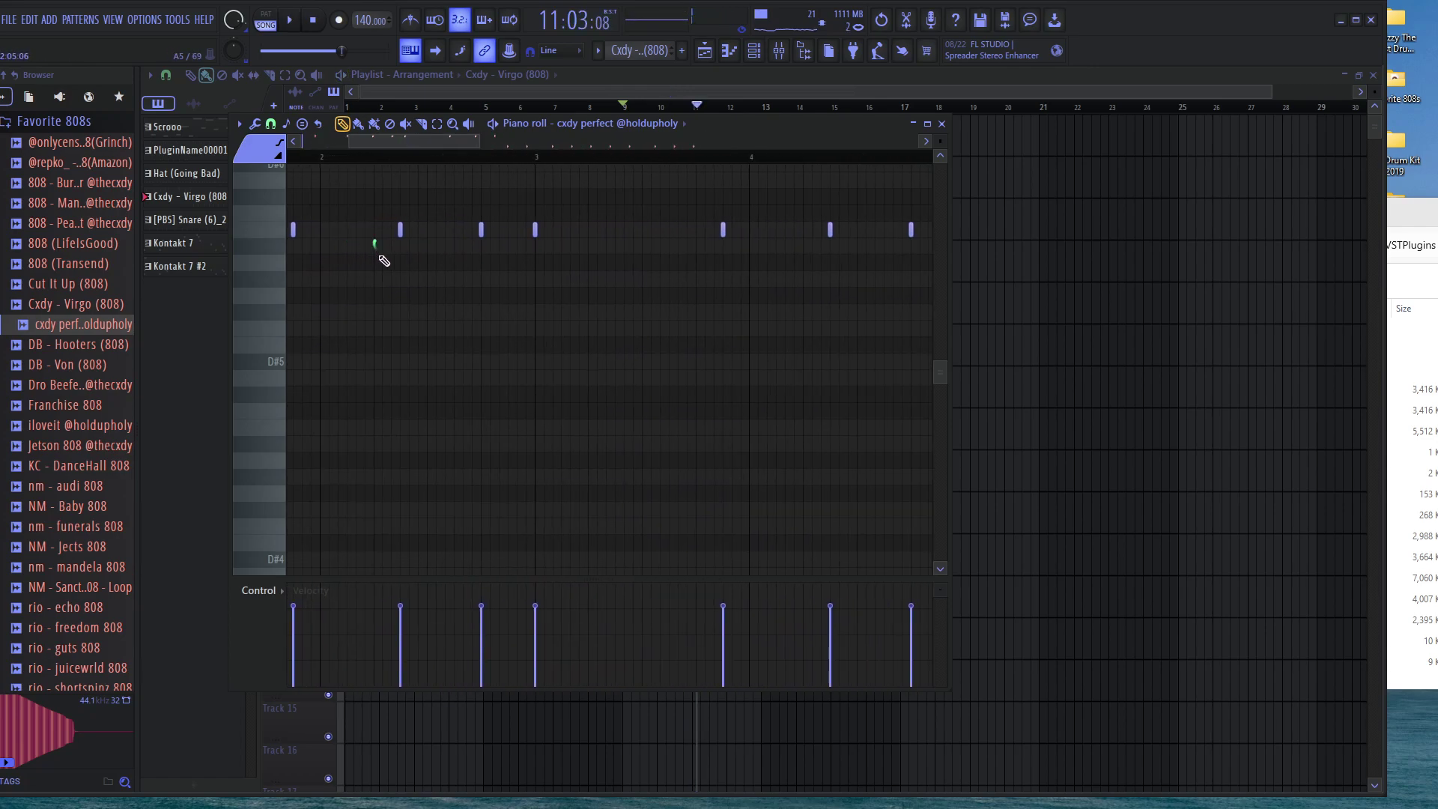
{"action": "key", "text": "space"}
{"action": "scroll", "coordinate": [458, 274], "scroll_direction": "down", "scroll_amount": 6}
{"action": "key", "text": "space"}
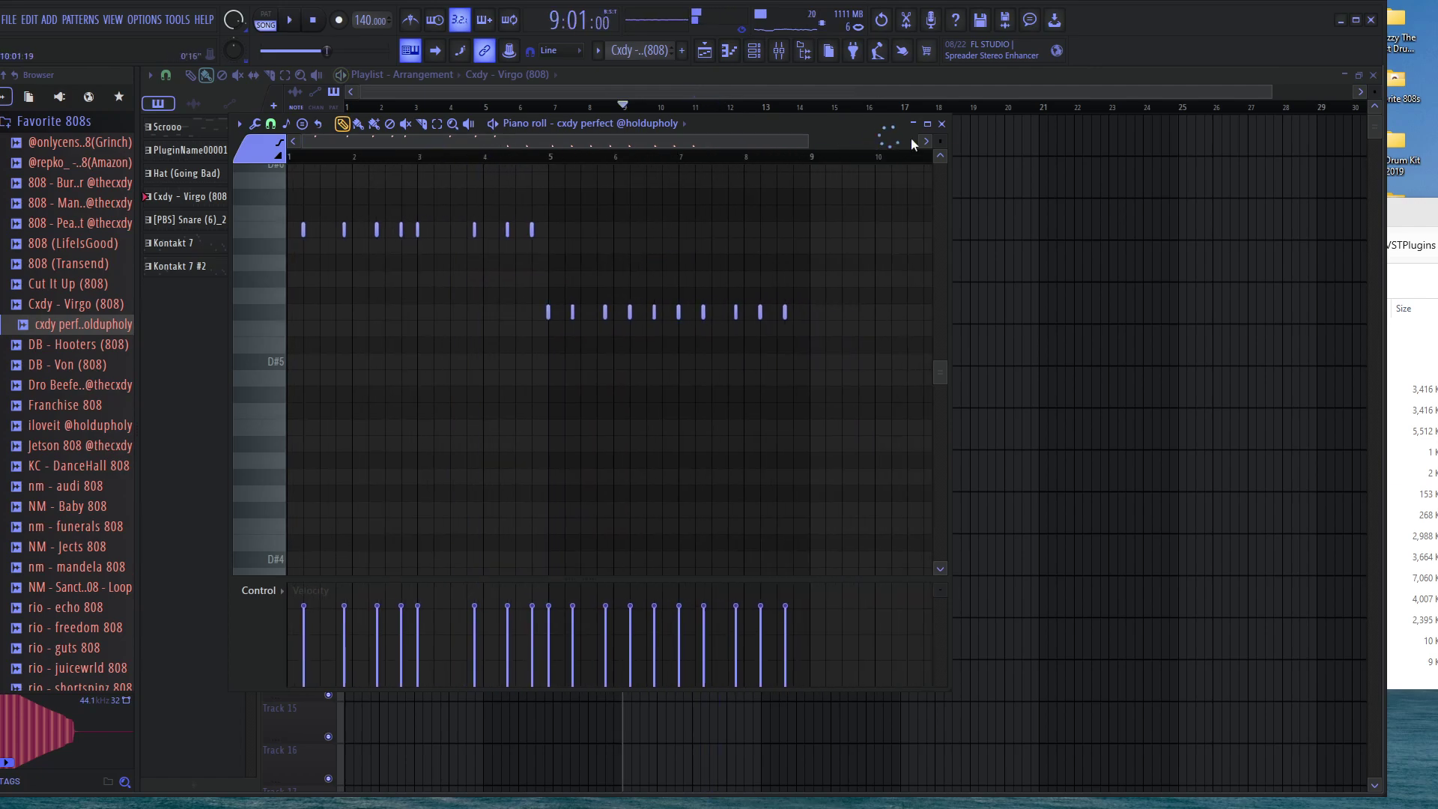
Play the arrangement from just before bar 5 to hear the transition into the 808 and snare section
{"action": "left_click", "coordinate": [941, 124]}
{"action": "left_click", "coordinate": [483, 109]}
{"action": "key", "text": "space"}
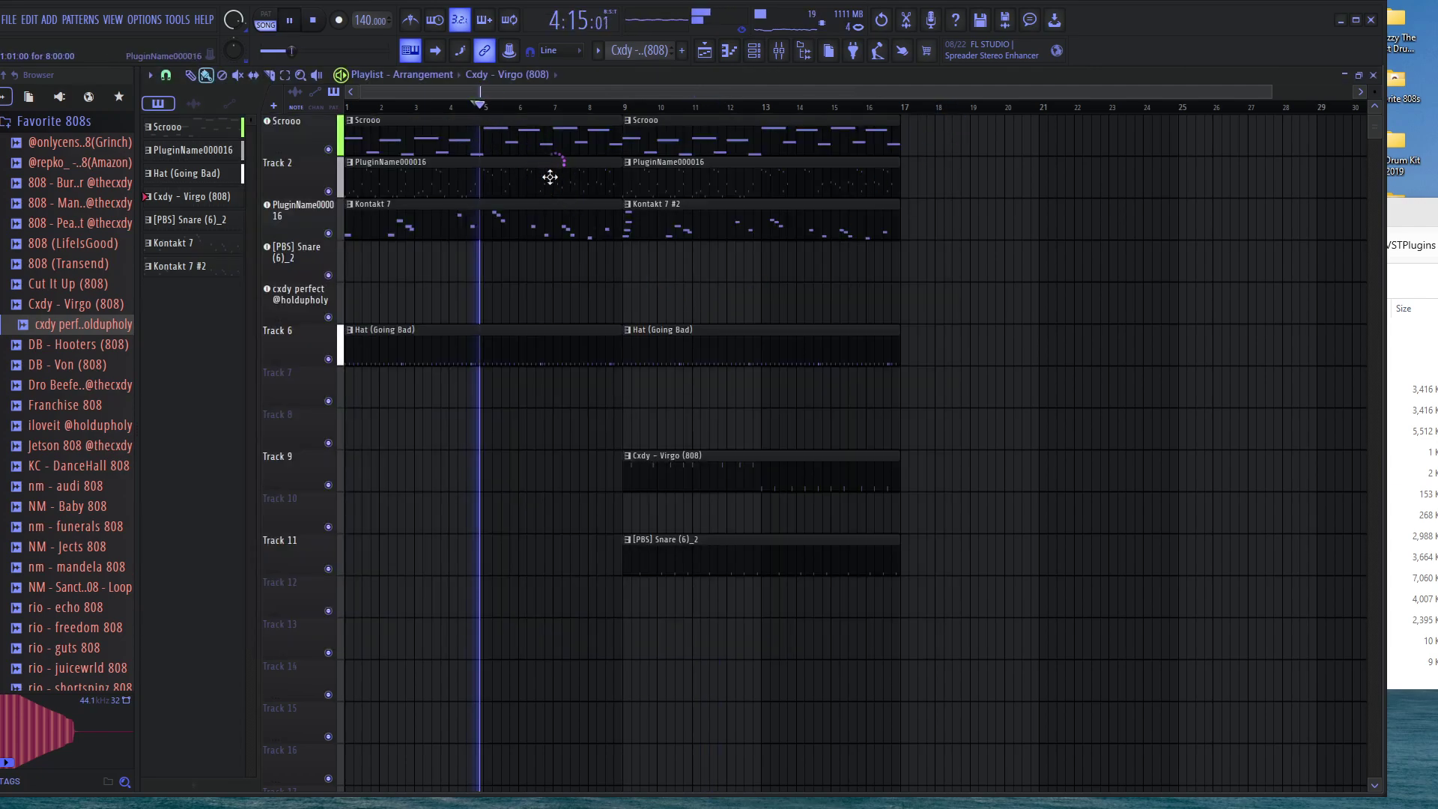
{"action": "scroll", "coordinate": [700, 417], "scroll_direction": "up", "scroll_amount": 5, "text": "ctrl"}
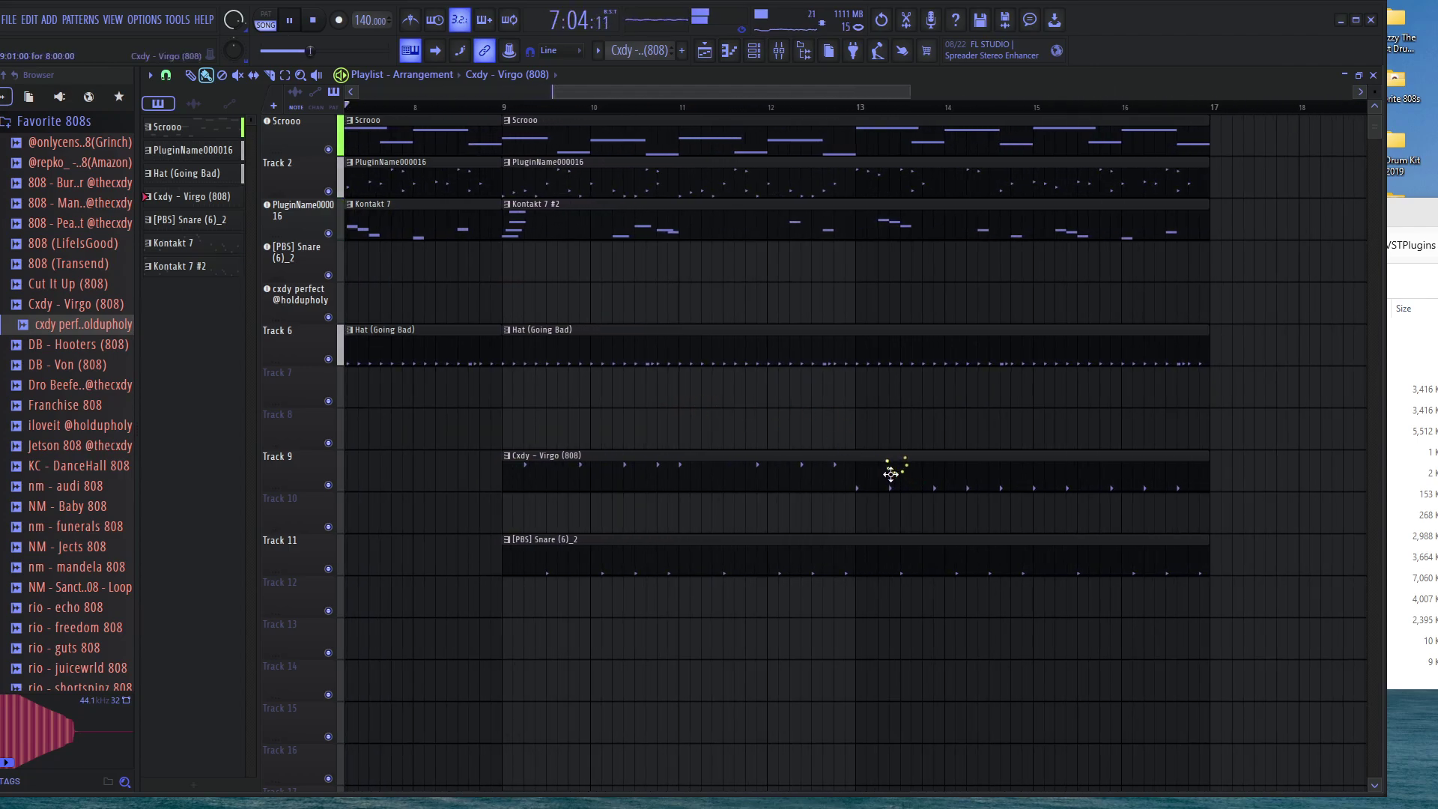
{"action": "scroll", "coordinate": [896, 474], "scroll_direction": "down", "scroll_amount": 3}
{"action": "scroll", "coordinate": [807, 563], "scroll_direction": "up", "scroll_amount": 3}
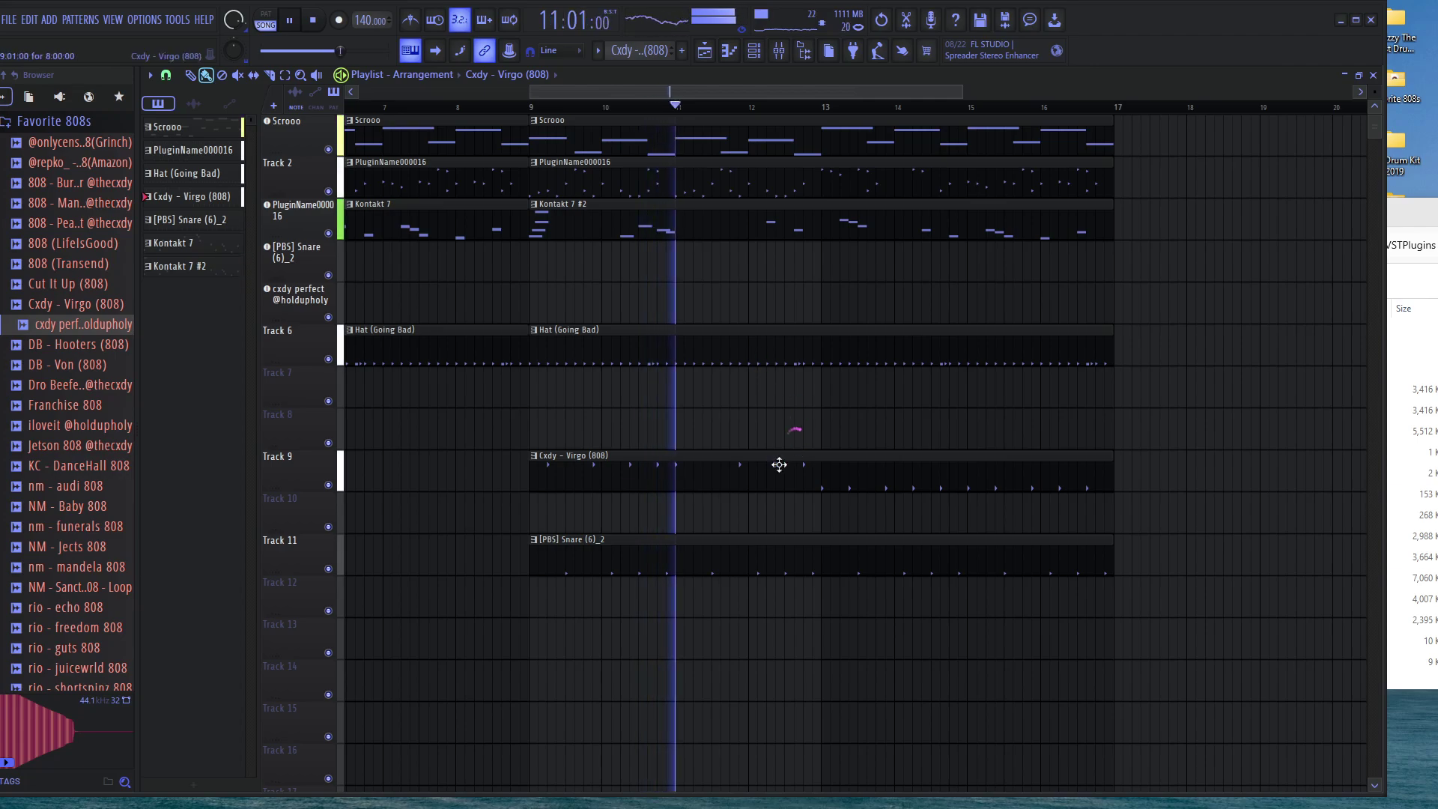
{"action": "key", "text": "space"}
Open the Kontakt 7 #2 pattern's piano roll, display the Kontakt 7 channel's notes and listen to the melody
{"action": "double_click", "coordinate": [684, 219]}
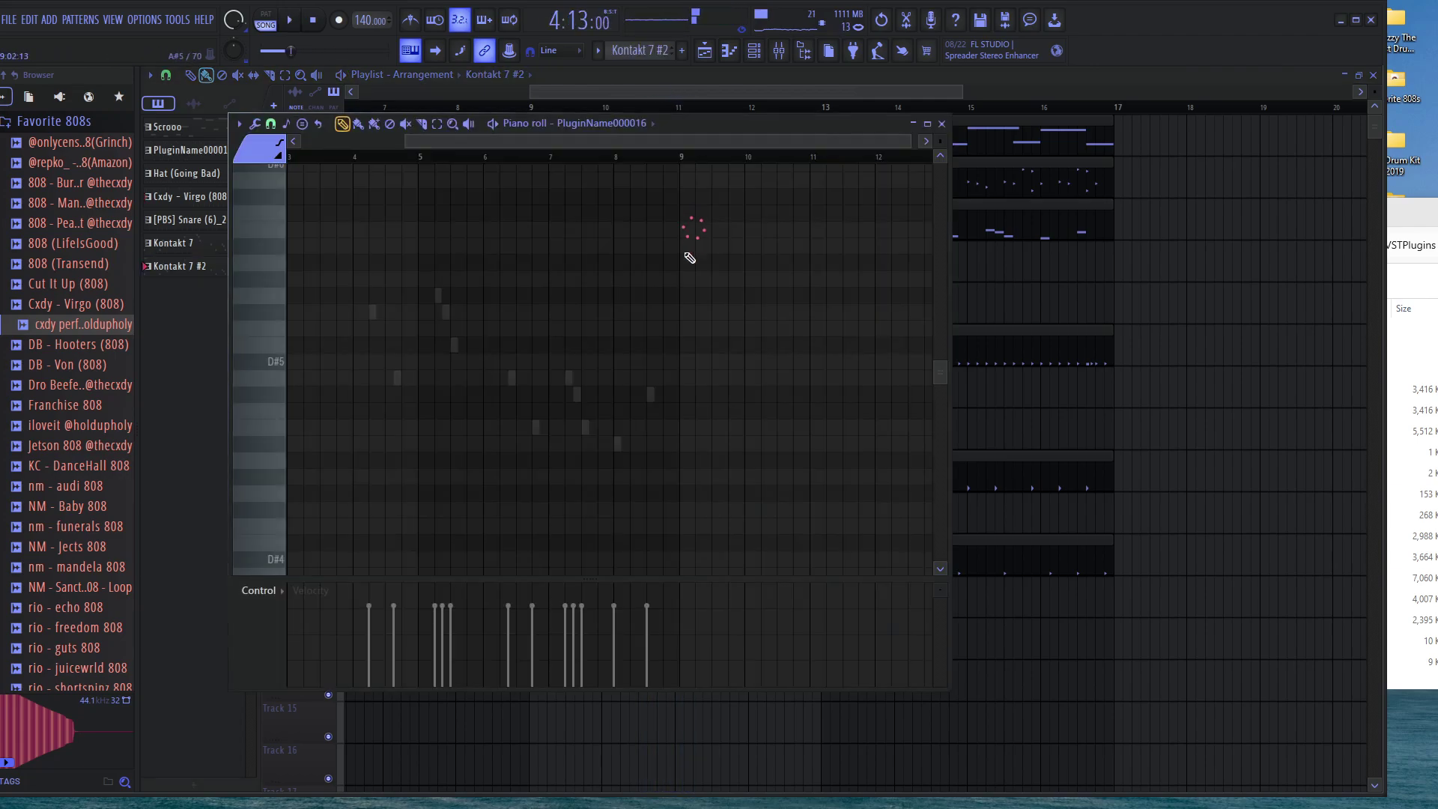
{"action": "left_click", "coordinate": [607, 125]}
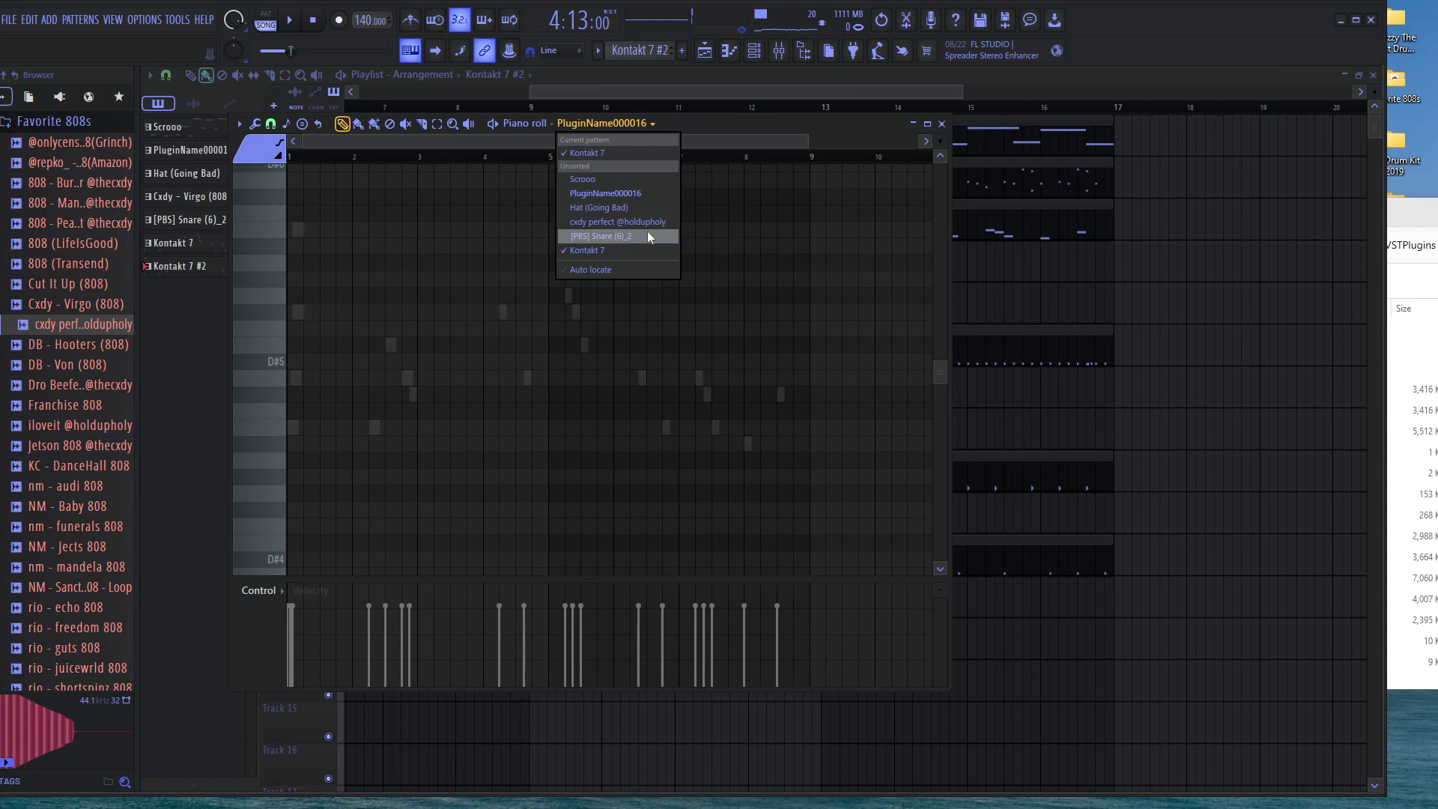
{"action": "left_click", "coordinate": [615, 249]}
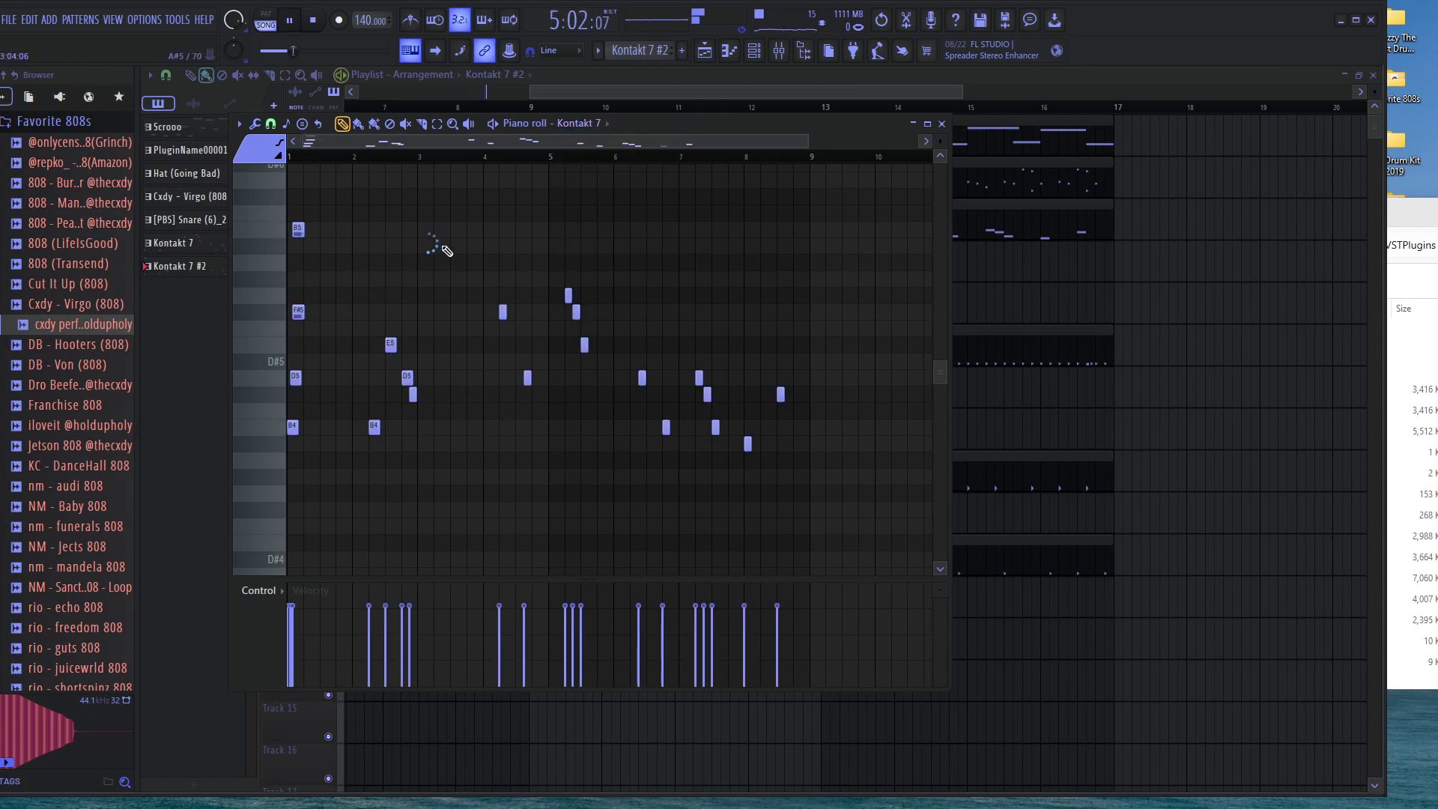
{"action": "key", "text": "space"}
{"action": "left_click", "coordinate": [604, 104]}
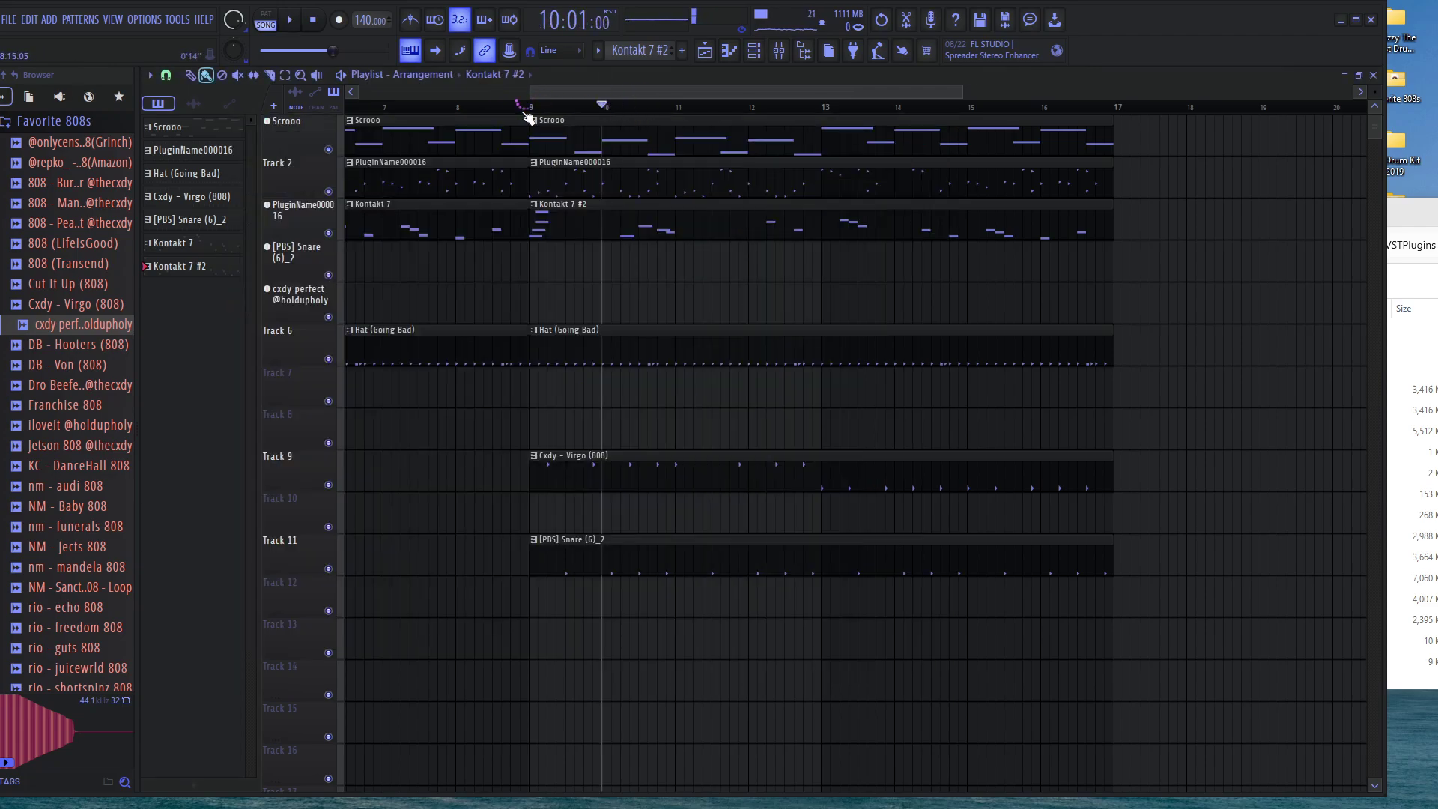
Add an A#4 note and a higher A#5 note in bar 3 of the Kontakt 7 #2 pattern on the Kontakt 7 channel
{"action": "double_click", "coordinate": [602, 217]}
{"action": "key", "text": "space"}
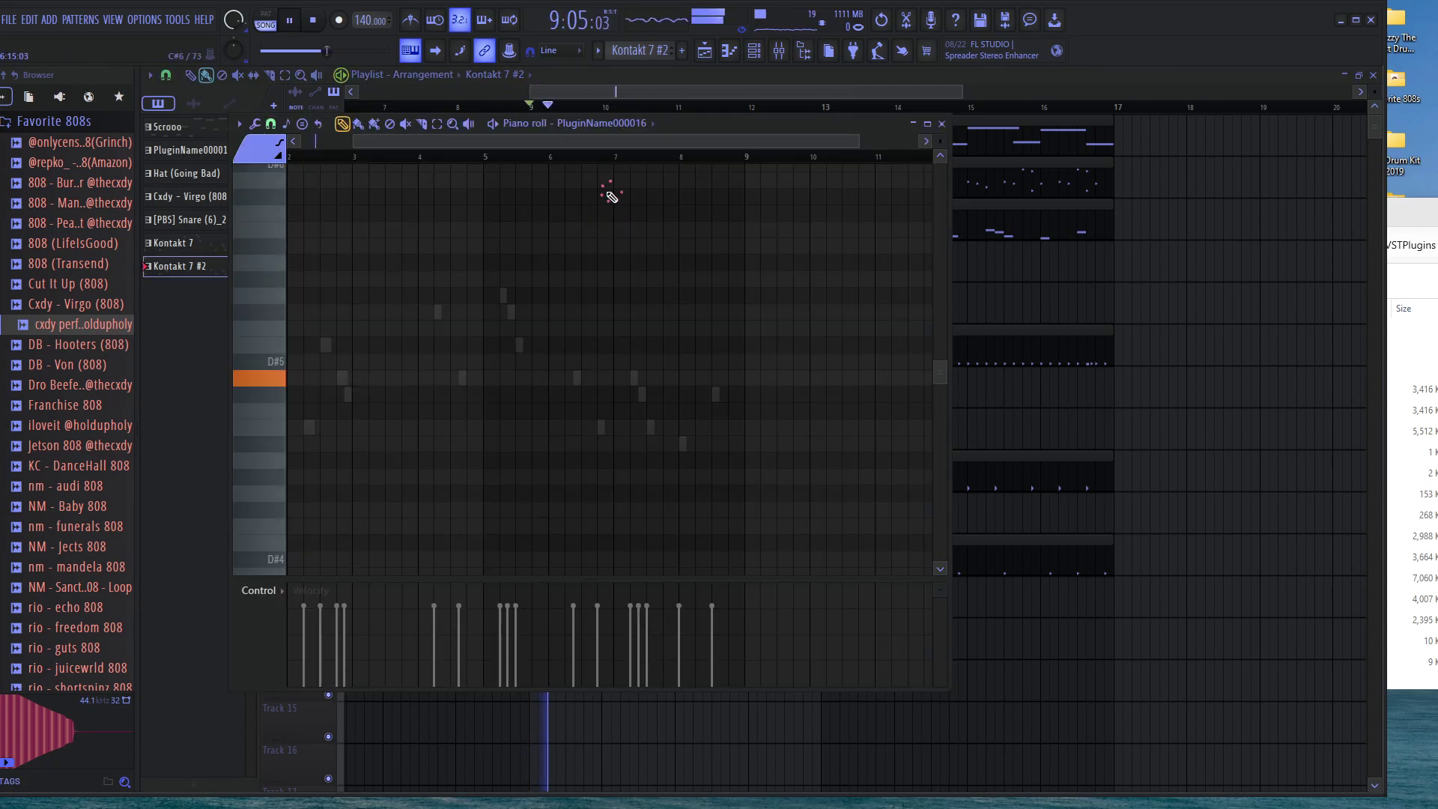
{"action": "left_click", "coordinate": [611, 123]}
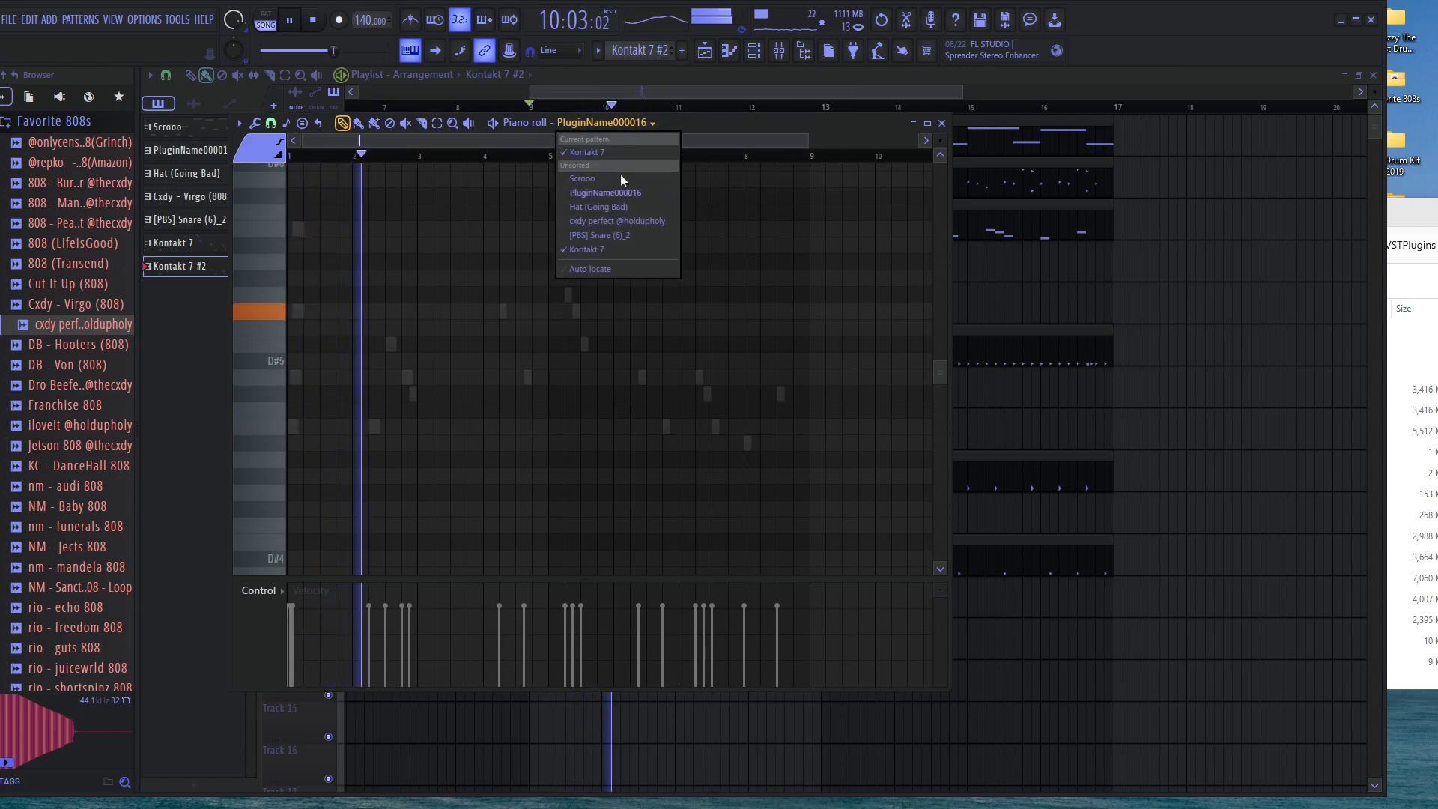
{"action": "left_click", "coordinate": [622, 221]}
{"action": "key", "text": "space"}
{"action": "left_click", "coordinate": [668, 123]}
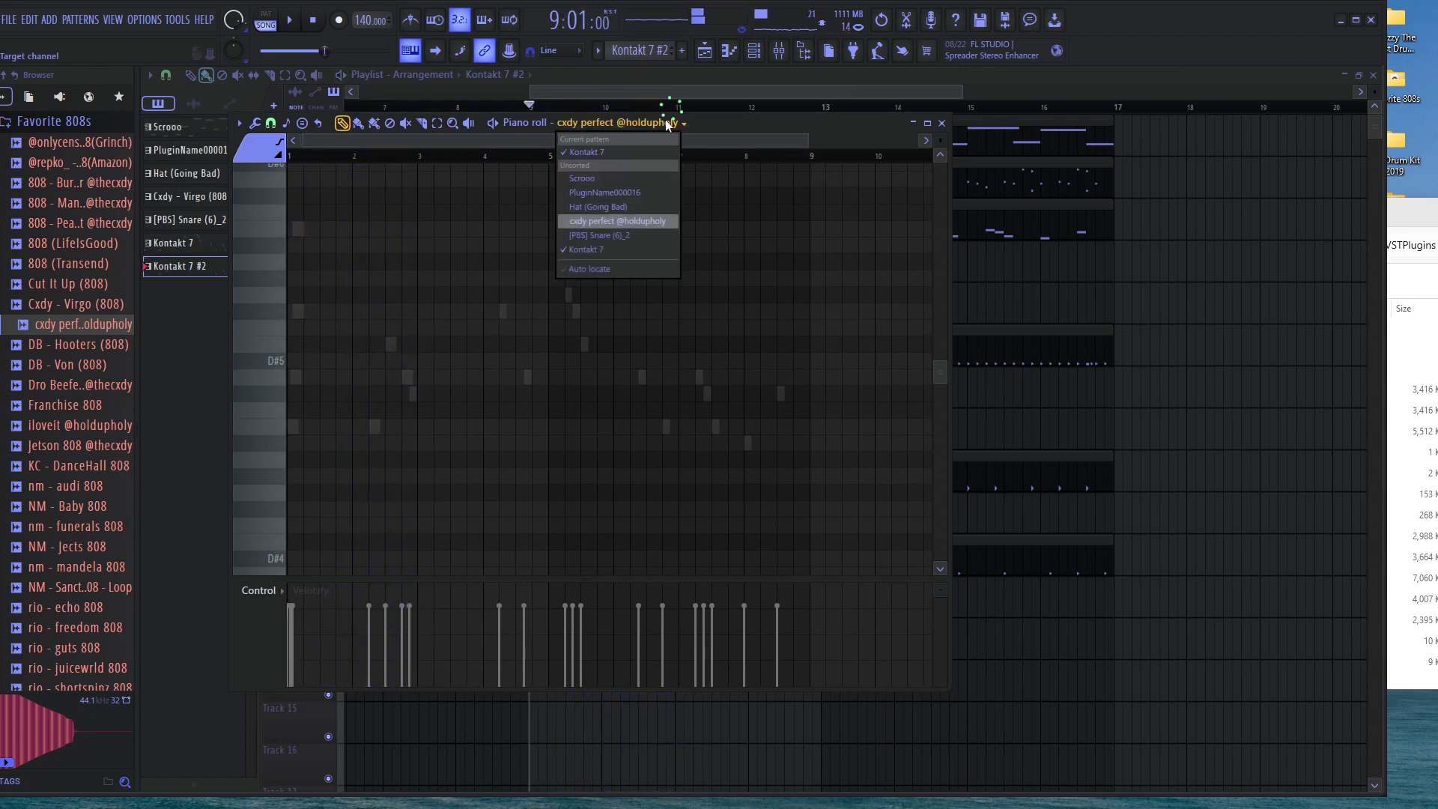
{"action": "left_click", "coordinate": [640, 249]}
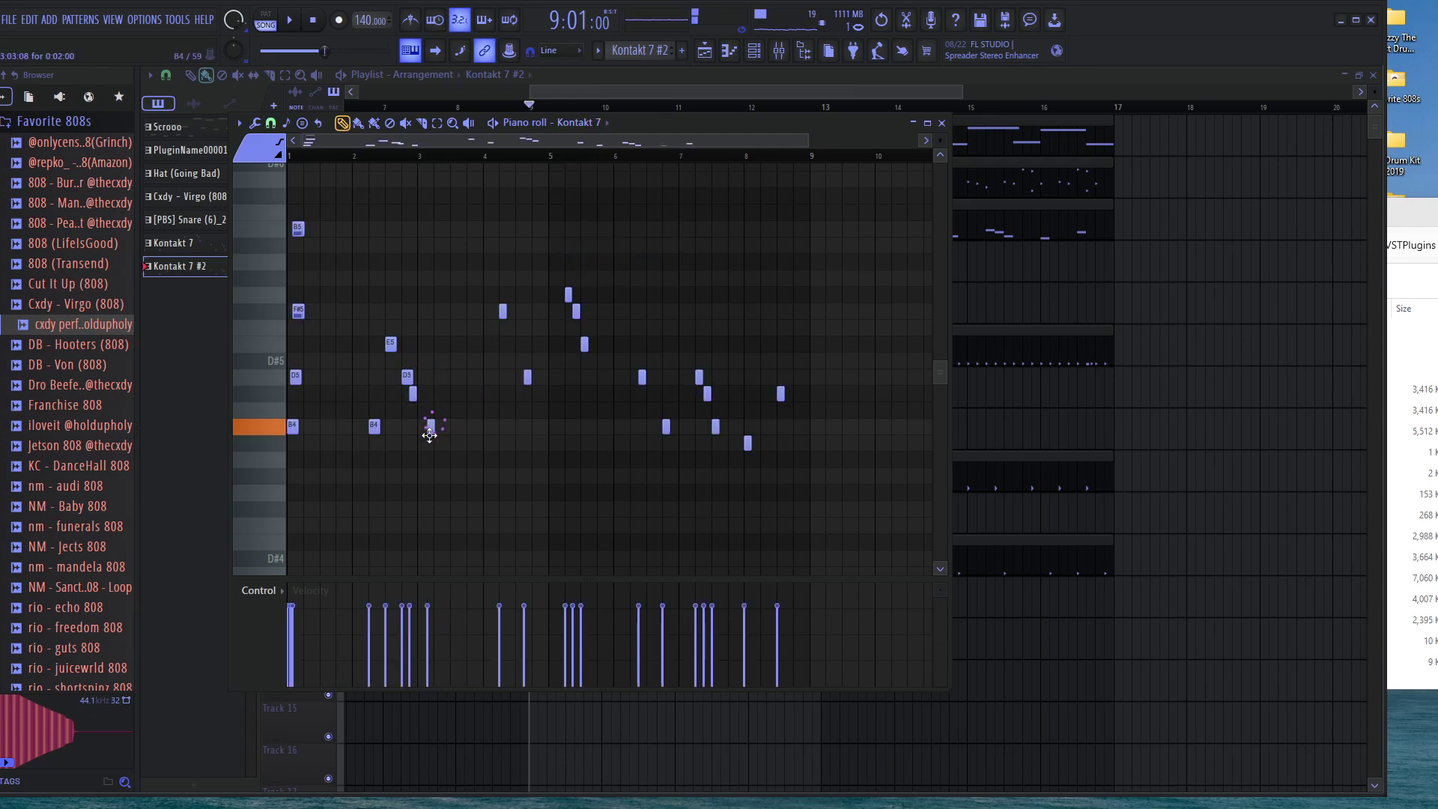
{"action": "left_click_drag", "start_coordinate": [429, 442], "coordinate": [440, 266]}
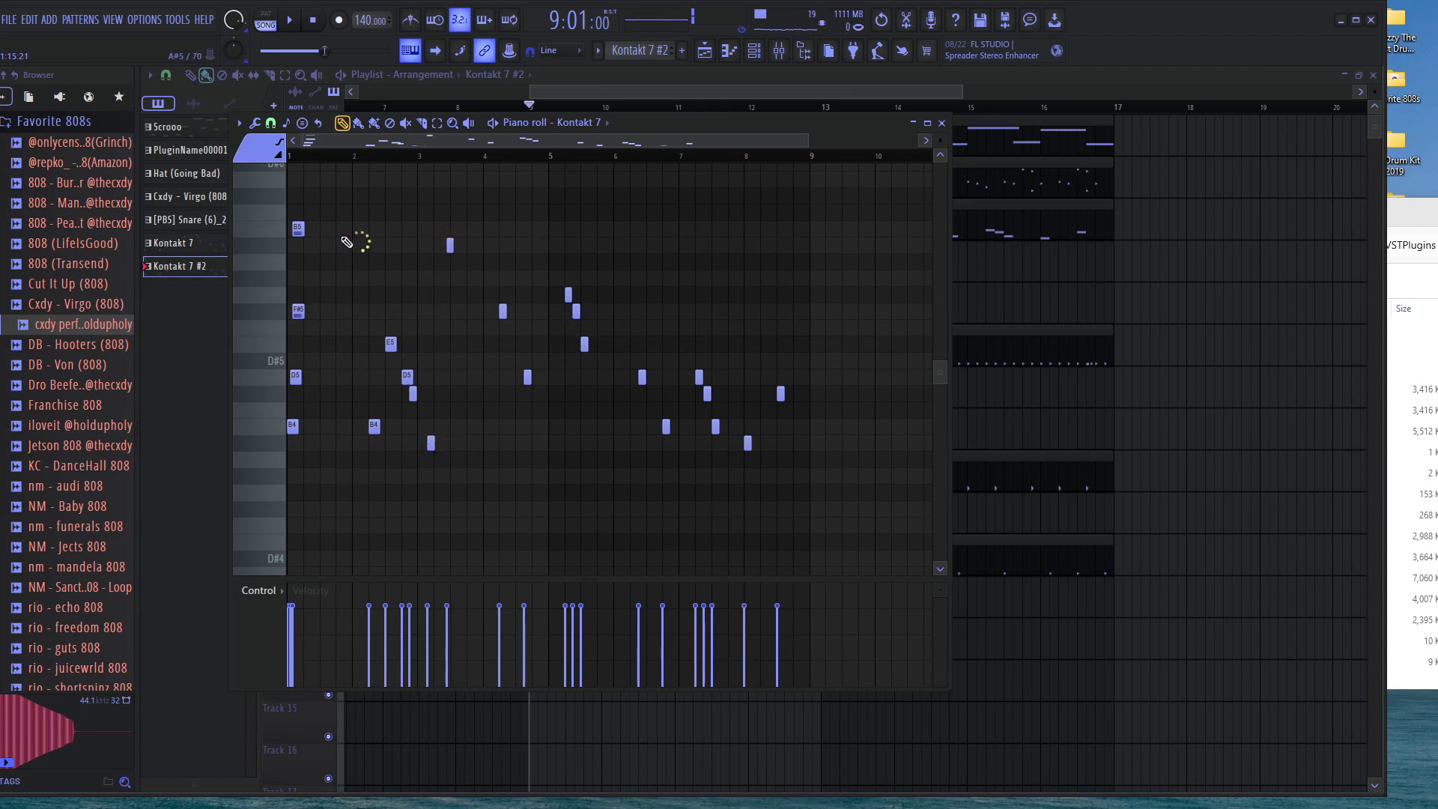
Shift the new A#4 note to the start of bar 3 while listening to the counter-melody from bar 9
{"action": "key", "text": "space"}
{"action": "scroll", "coordinate": [454, 372], "scroll_direction": "up", "scroll_amount": 3}
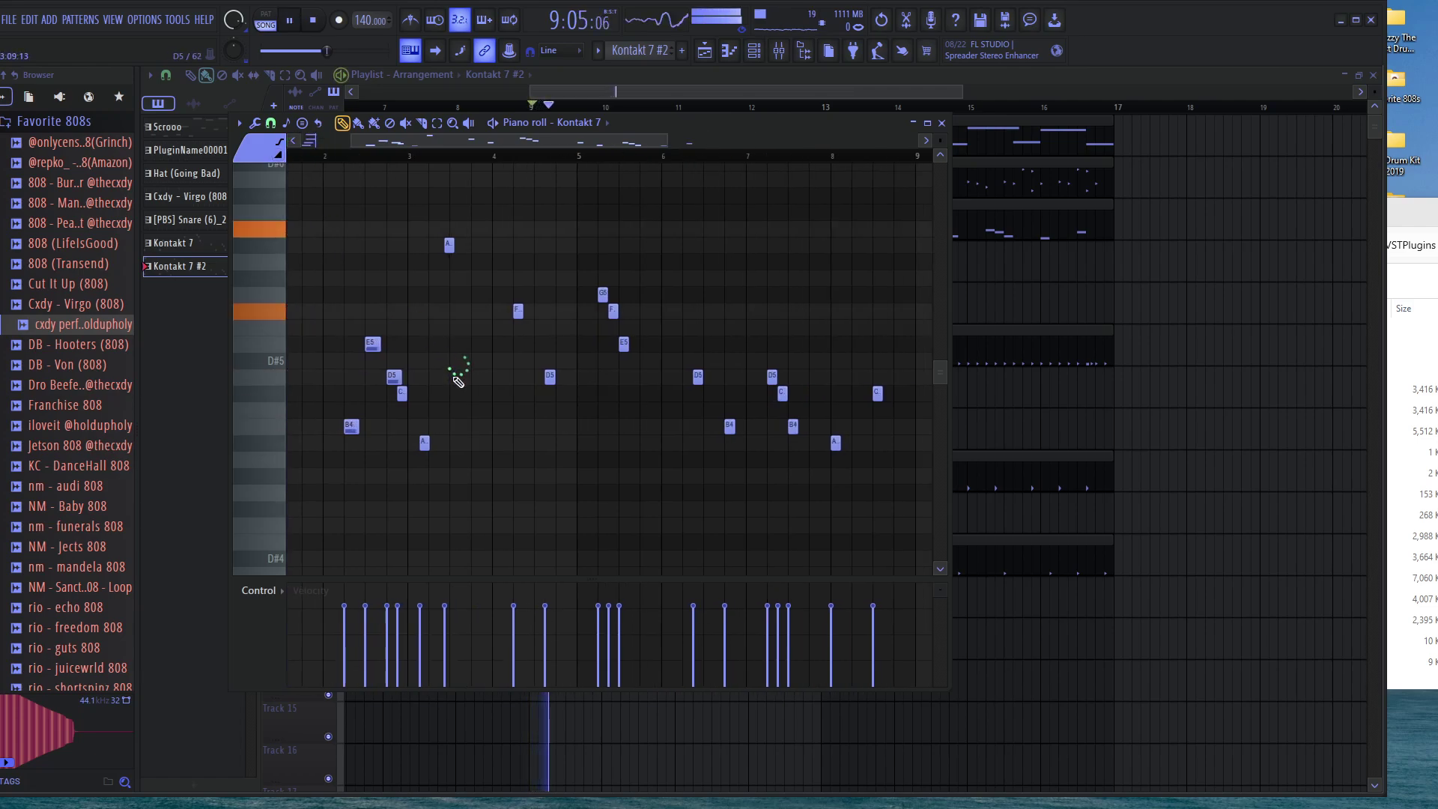
{"action": "left_click_drag", "start_coordinate": [414, 440], "coordinate": [402, 442]}
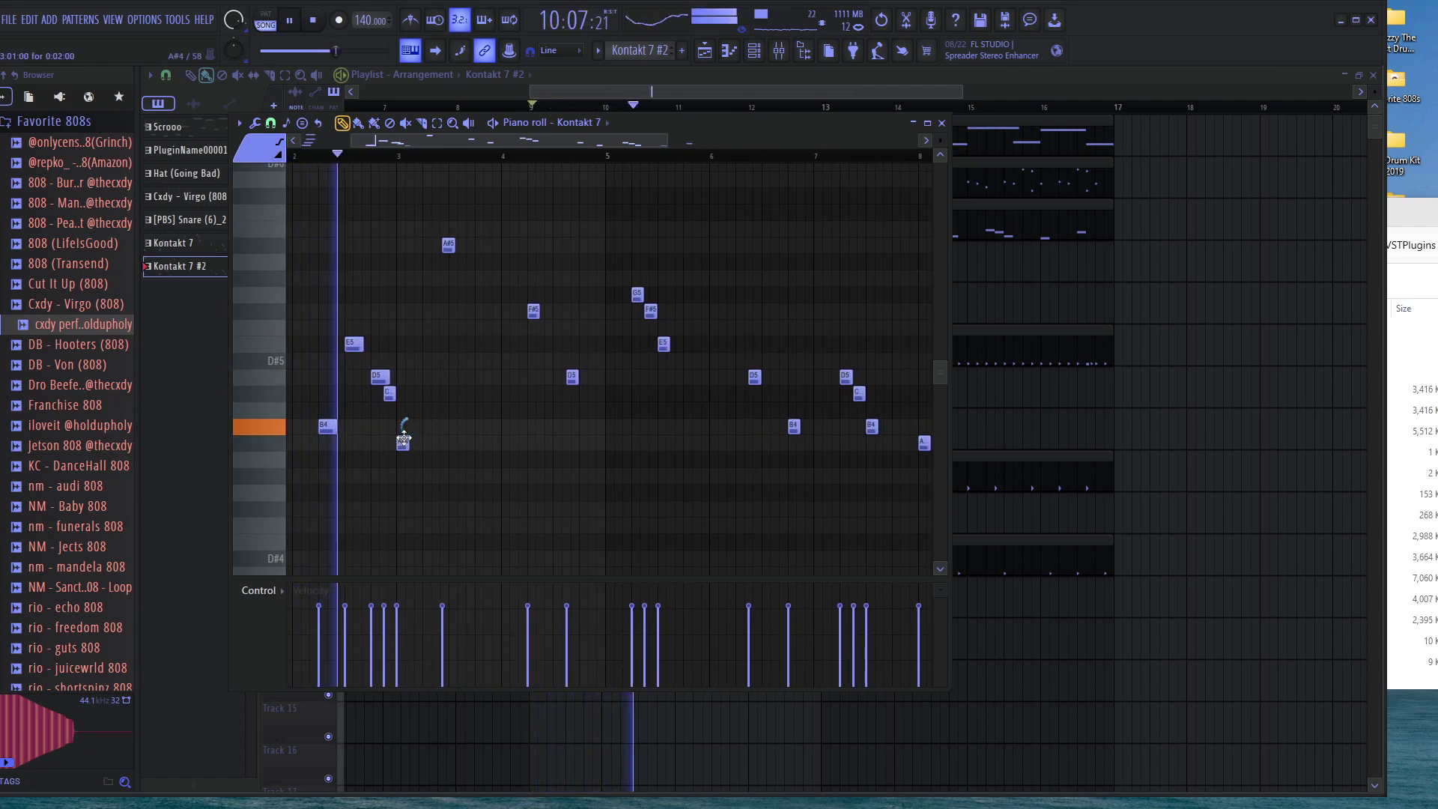
{"action": "key", "text": "space"}
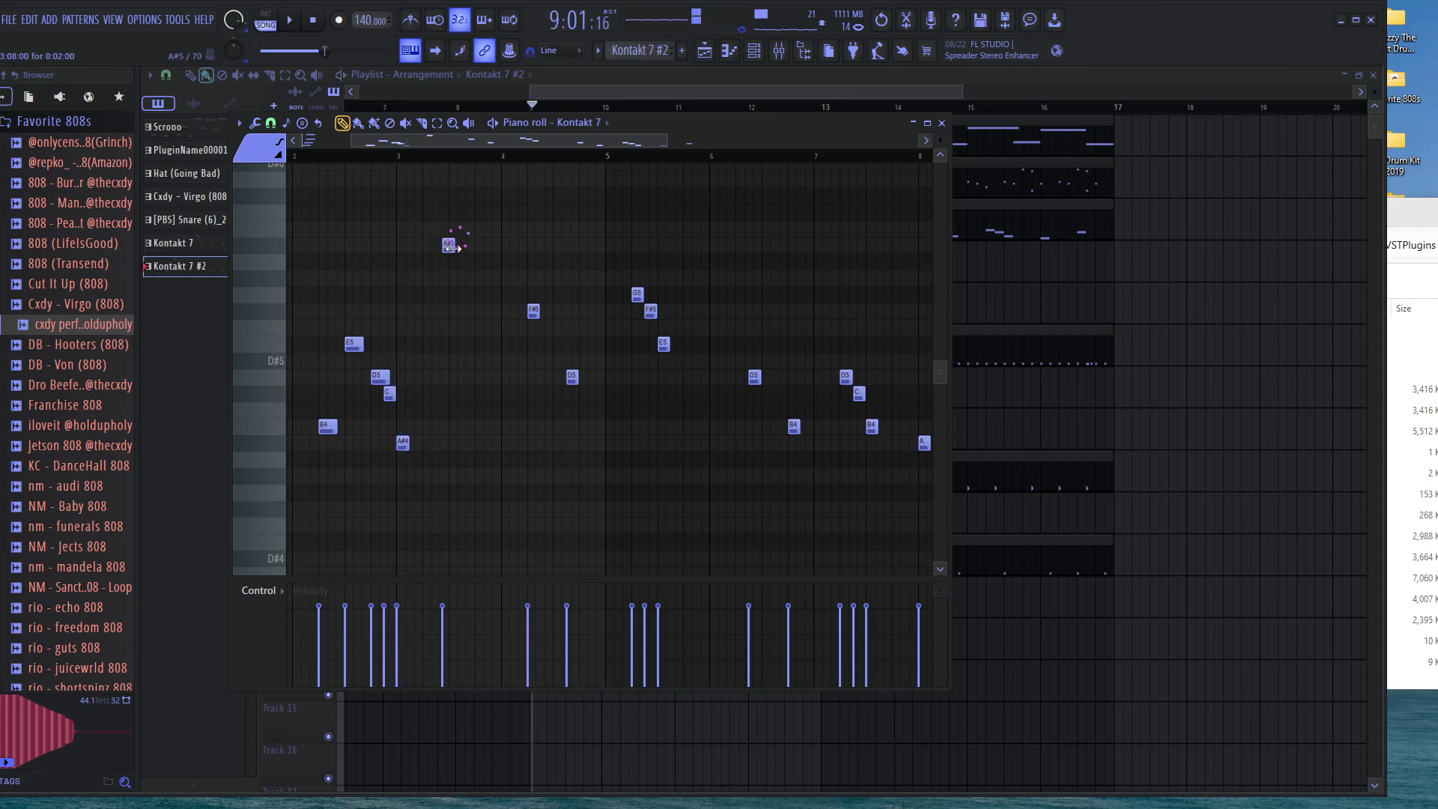
Add D#5 and G#5 notes between the A#4 and A#5 in bar 3, pulling the D#5 close after the A#4
{"action": "scroll", "coordinate": [395, 424], "scroll_direction": "up", "scroll_amount": 2}
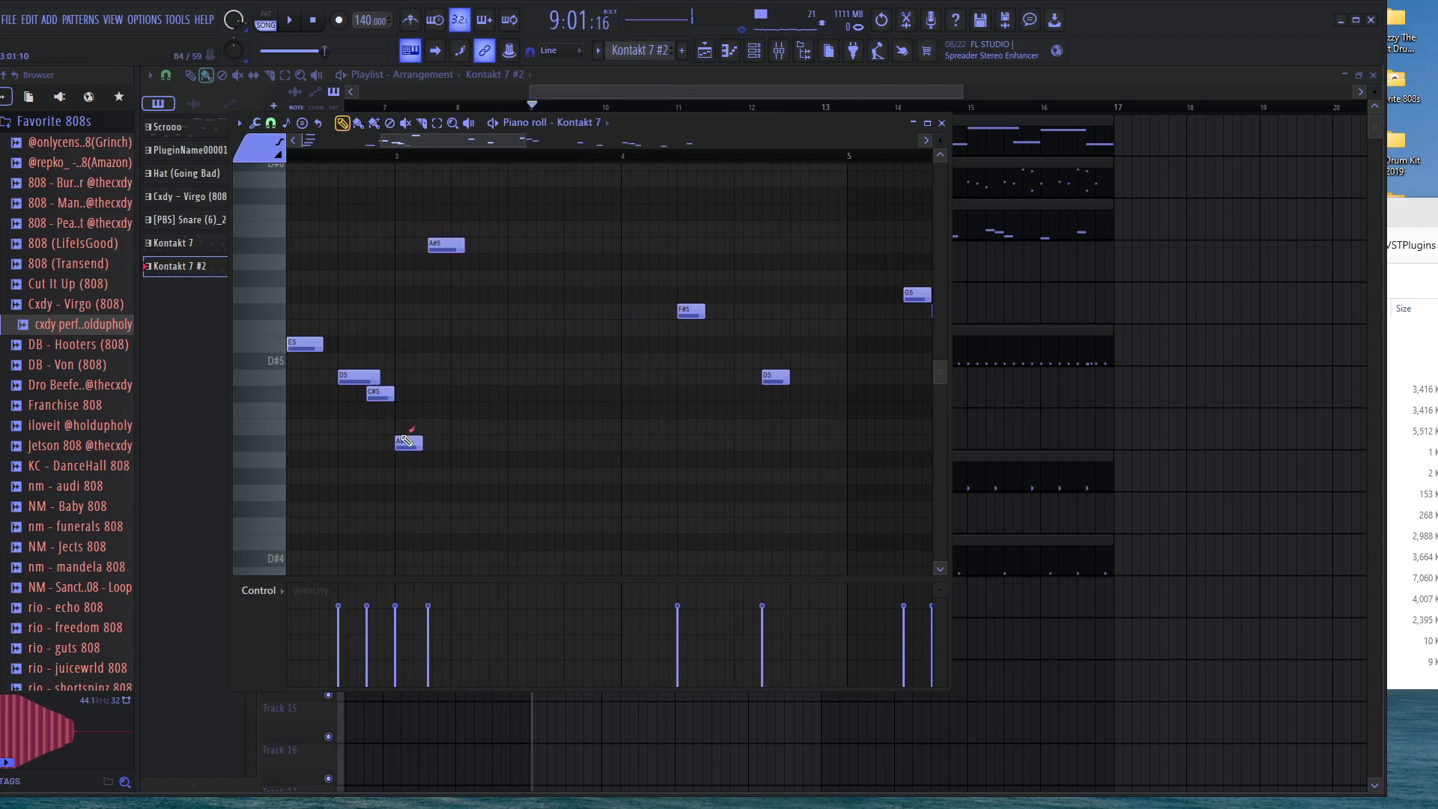
{"action": "left_click", "coordinate": [405, 377]}
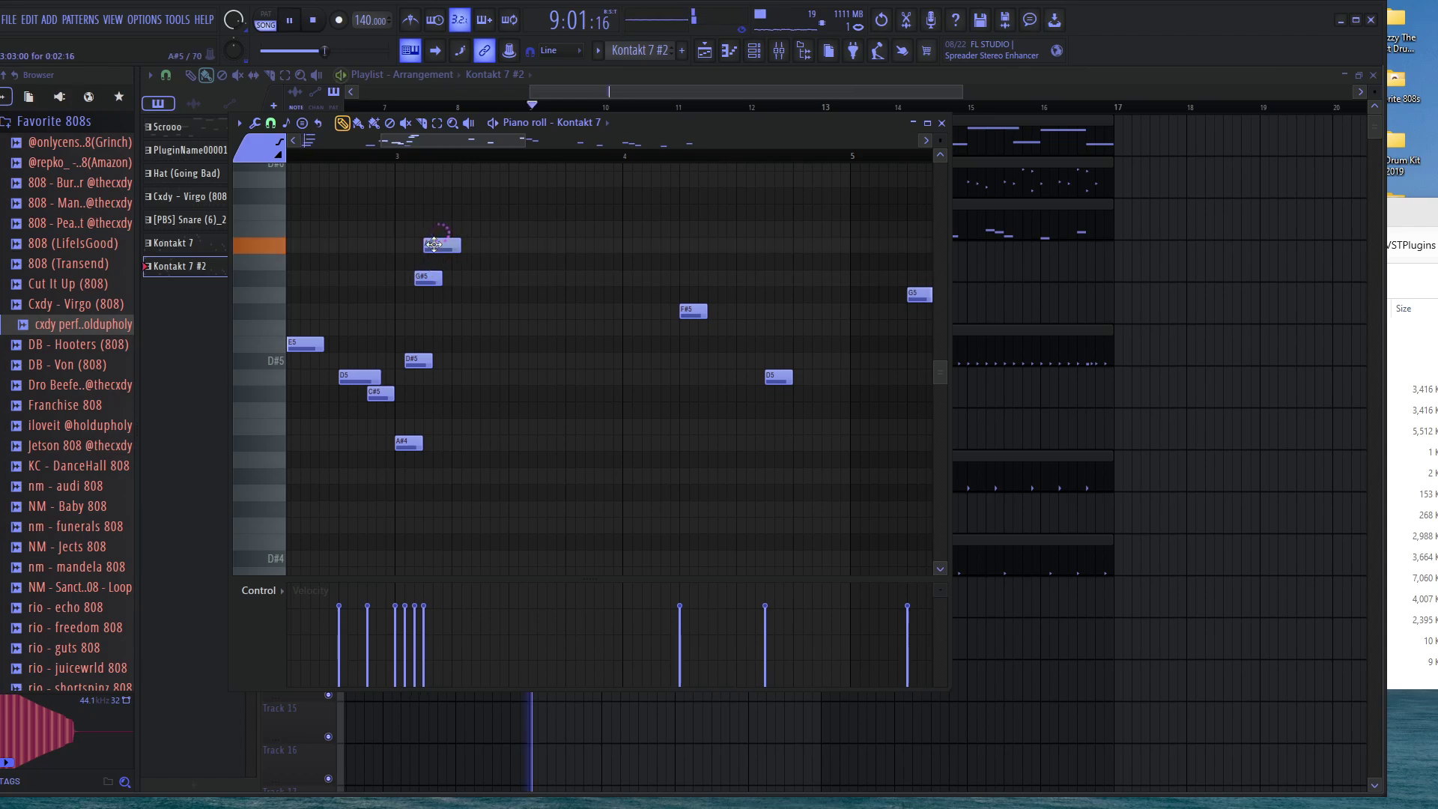
{"action": "scroll", "coordinate": [407, 349], "scroll_direction": "up", "scroll_amount": 5}
{"action": "left_click_drag", "start_coordinate": [458, 355], "coordinate": [443, 354]}
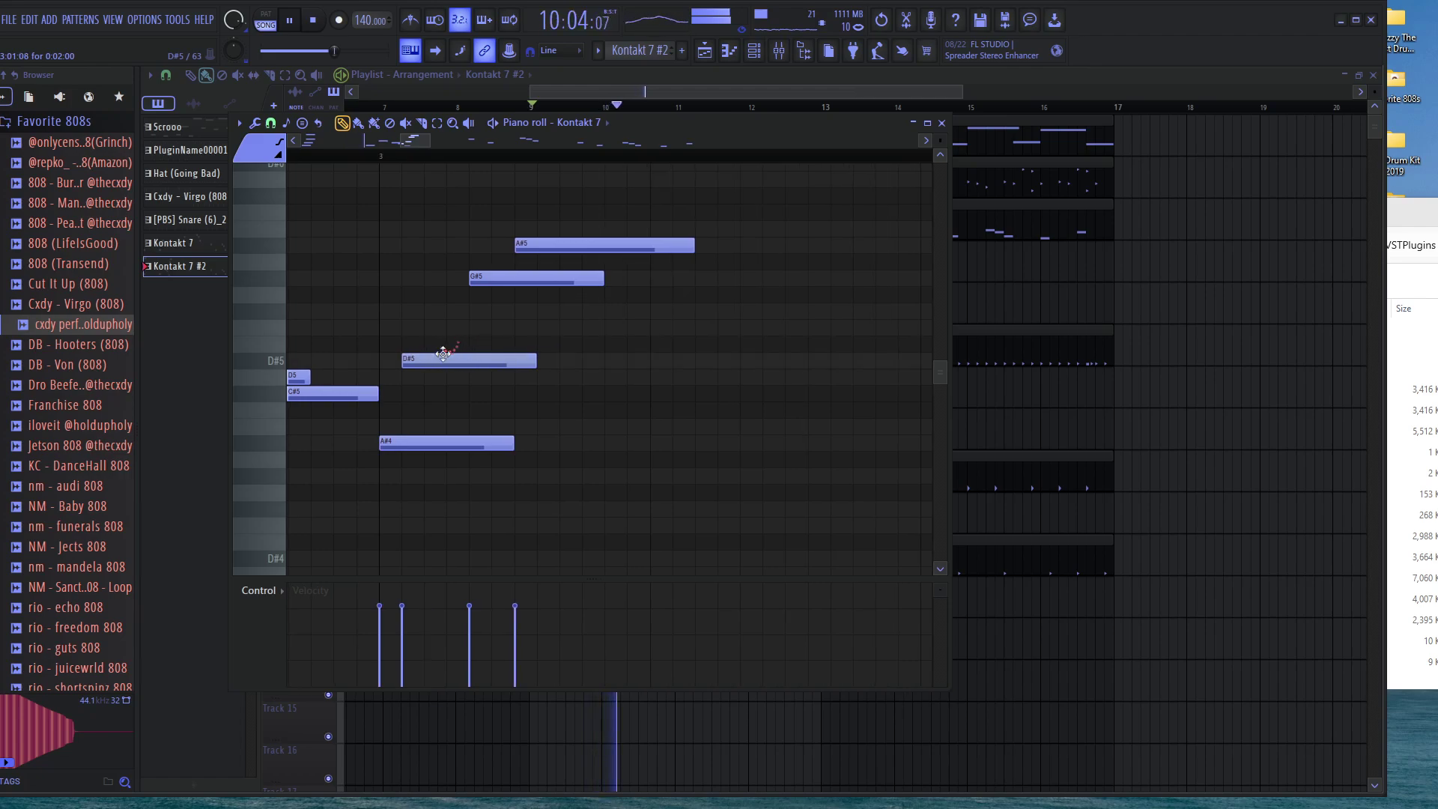
Lower the G#5 to F#5, pull it and the A#5 earlier into an evenly staggered rising run, and listen to it
{"action": "left_click_drag", "start_coordinate": [484, 277], "coordinate": [440, 278]}
{"action": "left_click_drag", "start_coordinate": [575, 245], "coordinate": [470, 307]}
{"action": "key", "text": "space"}
{"action": "left_click_drag", "start_coordinate": [482, 254], "coordinate": [483, 238]}
{"action": "key", "text": "space"}
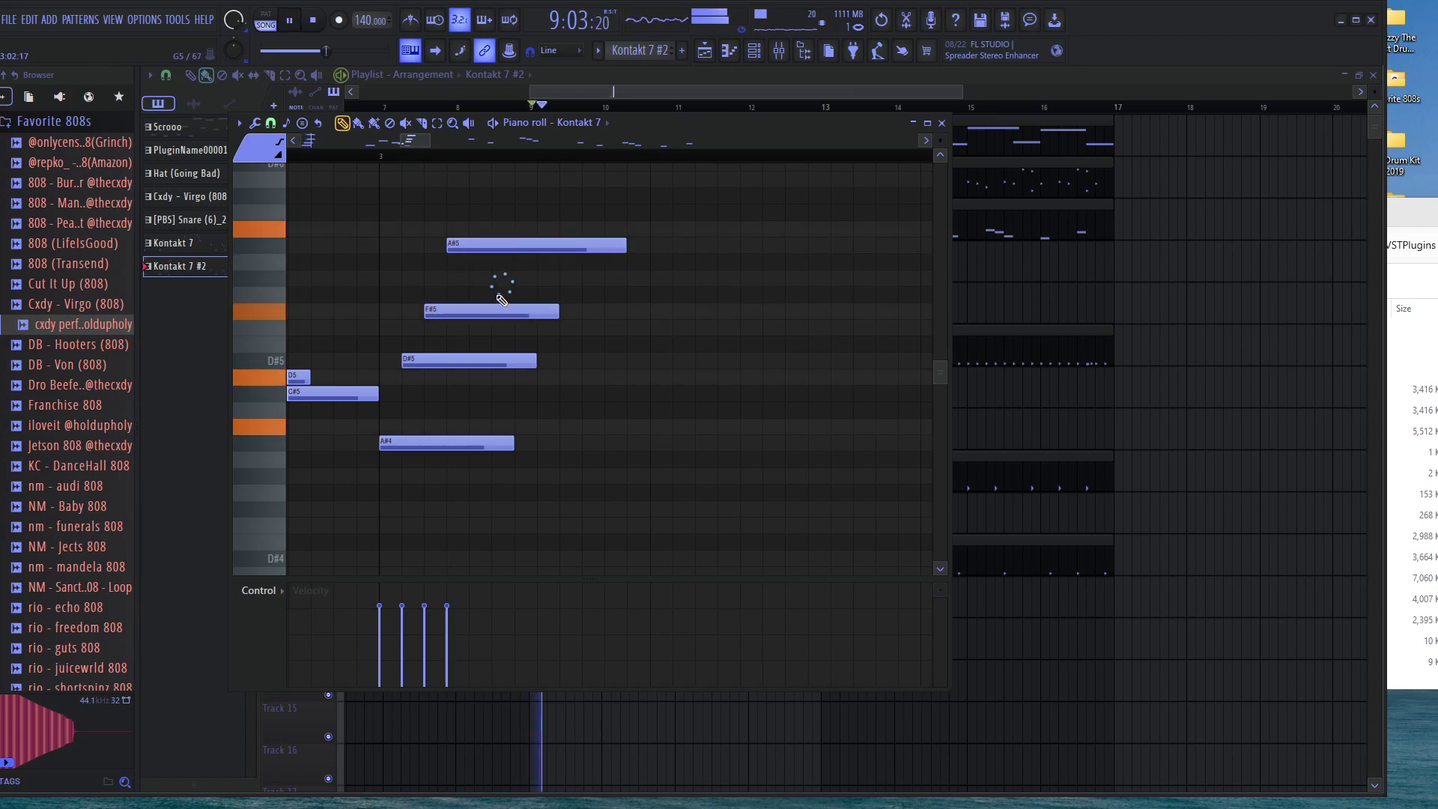
{"action": "scroll", "coordinate": [493, 285], "scroll_direction": "down", "scroll_amount": 5}
{"action": "scroll", "coordinate": [511, 364], "scroll_direction": "up", "scroll_amount": 4}
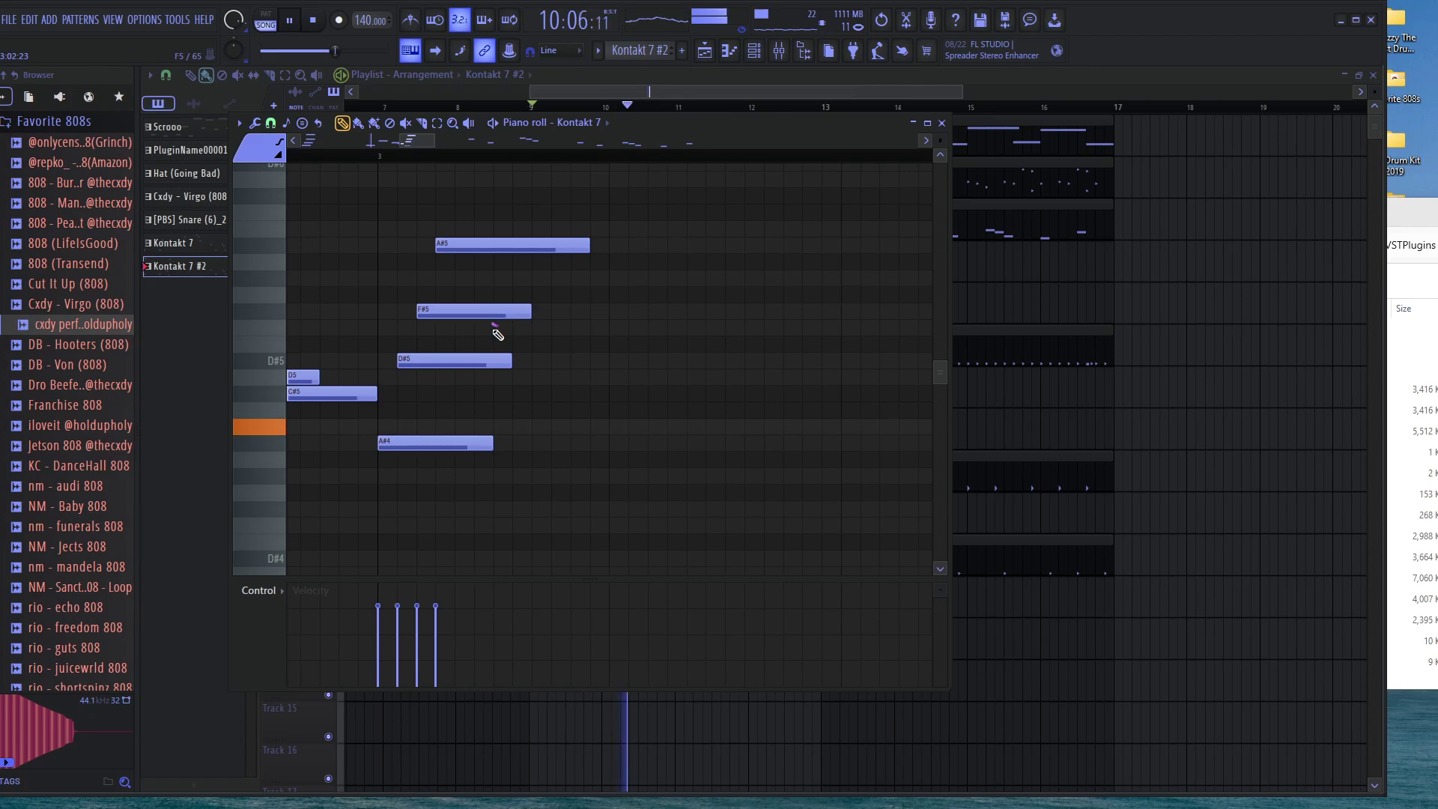
{"action": "key", "text": "space"}
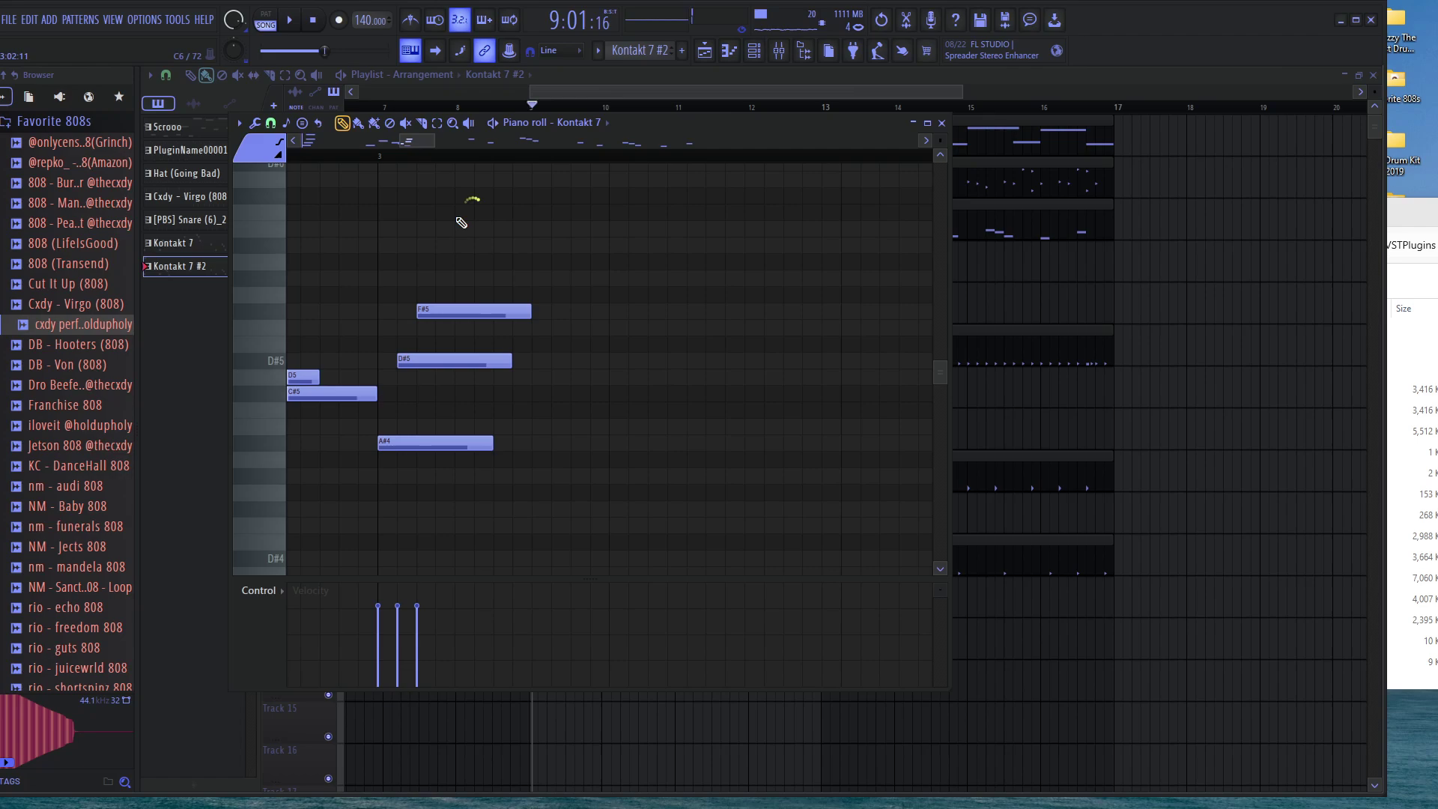
Delete the A#5, F#5, D#5 and A#4 notes at the start of bar 3 and listen without them
{"action": "right_click", "coordinate": [456, 311]}
{"action": "right_click", "coordinate": [463, 361]}
{"action": "right_click", "coordinate": [468, 443]}
{"action": "key", "text": "space"}
{"action": "scroll", "coordinate": [478, 358], "scroll_direction": "down", "scroll_amount": 8}
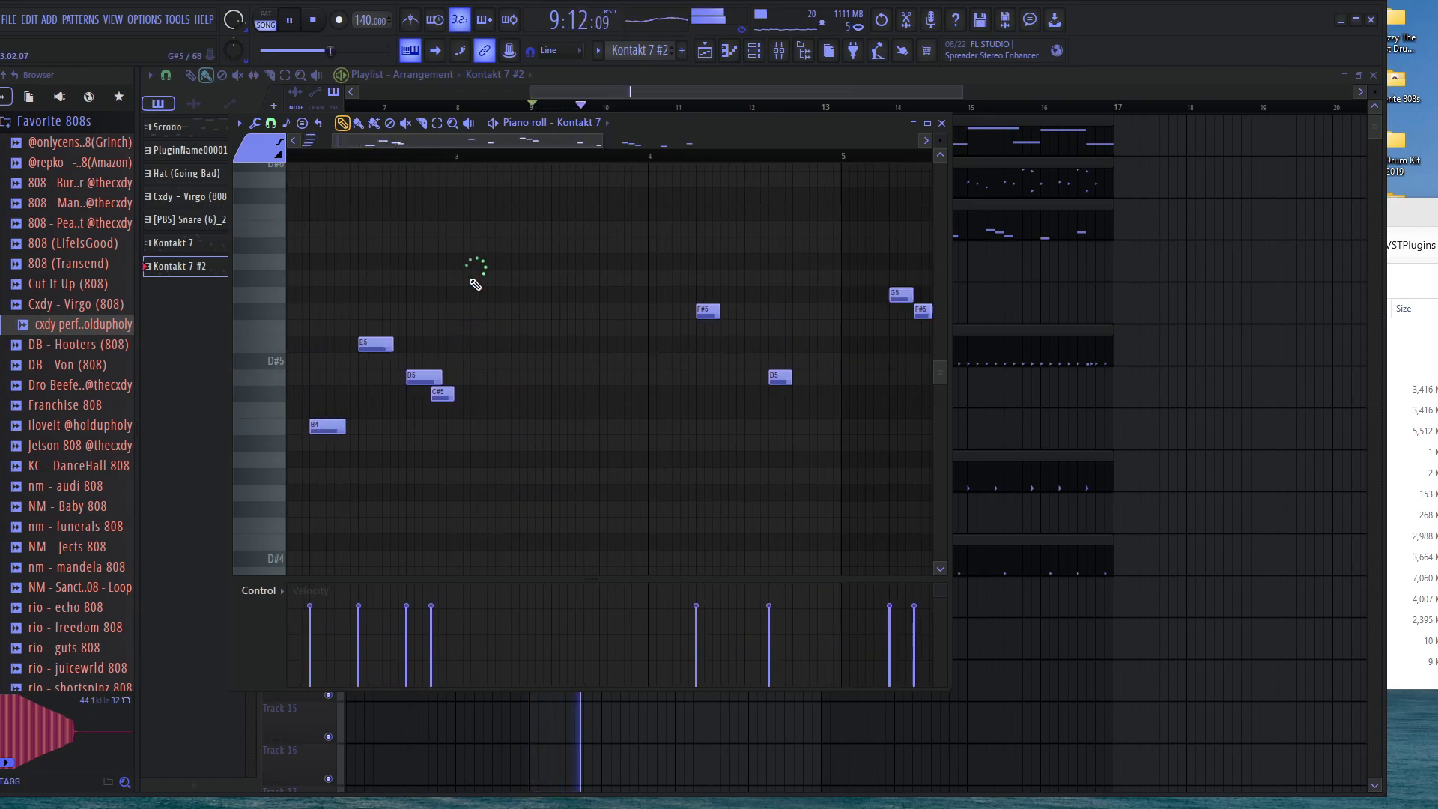
Place an A#4 note at the start of bar 3 with an A#5 slightly after it, and listen alongside the bar 1 chord
{"action": "key", "text": "space"}
{"action": "scroll", "coordinate": [297, 227], "scroll_direction": "down", "scroll_amount": 2}
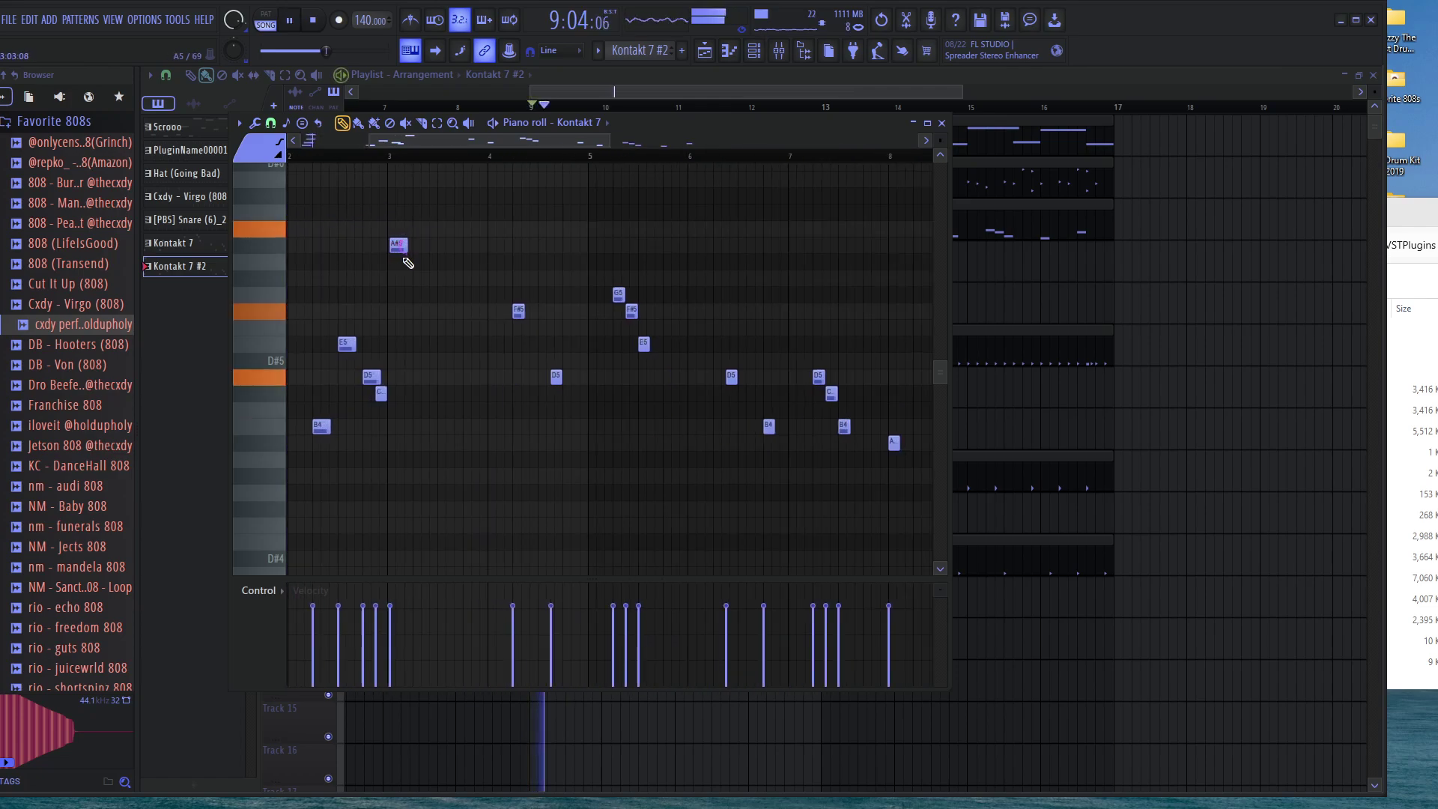
{"action": "scroll", "coordinate": [400, 253], "scroll_direction": "up", "scroll_amount": 4}
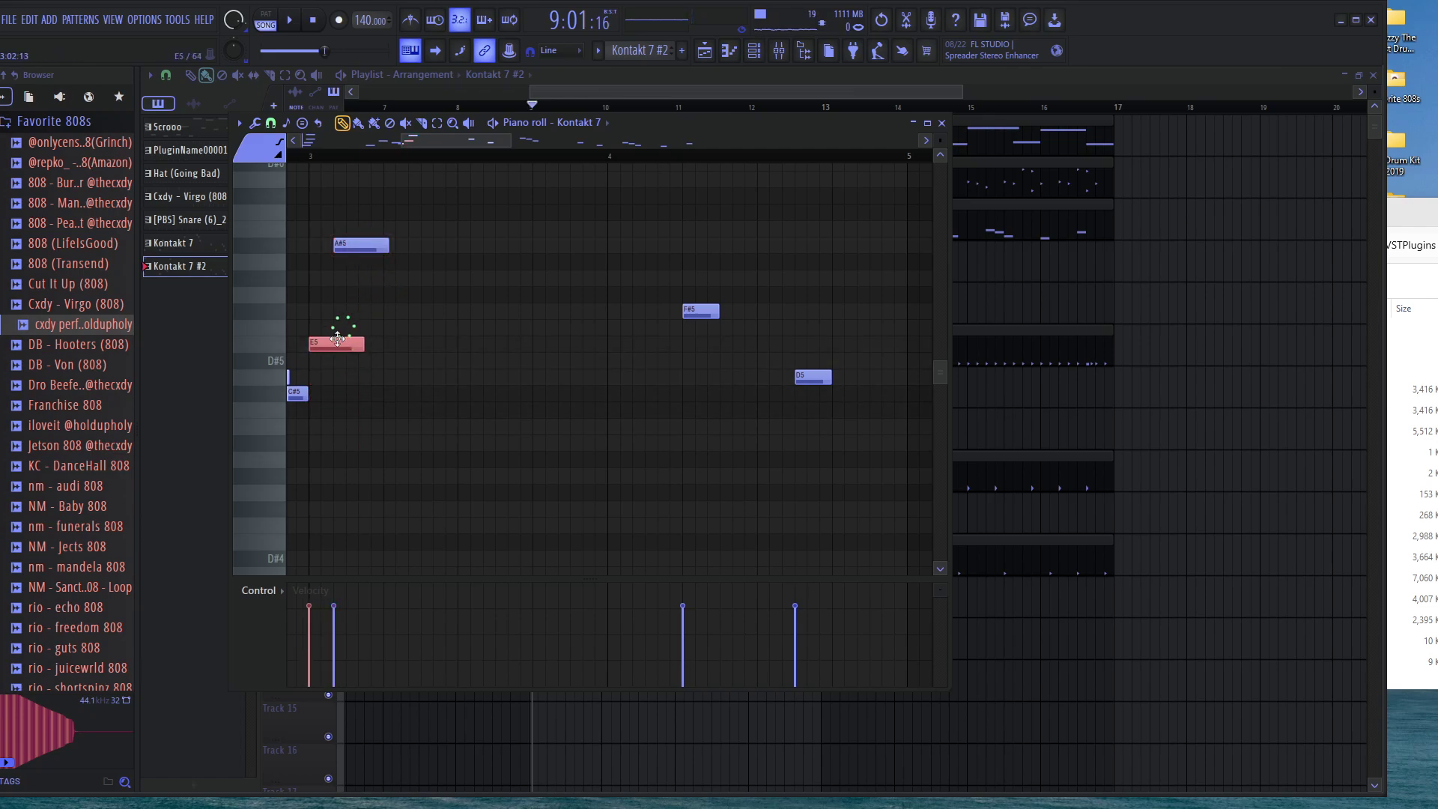
{"action": "key", "text": "space"}
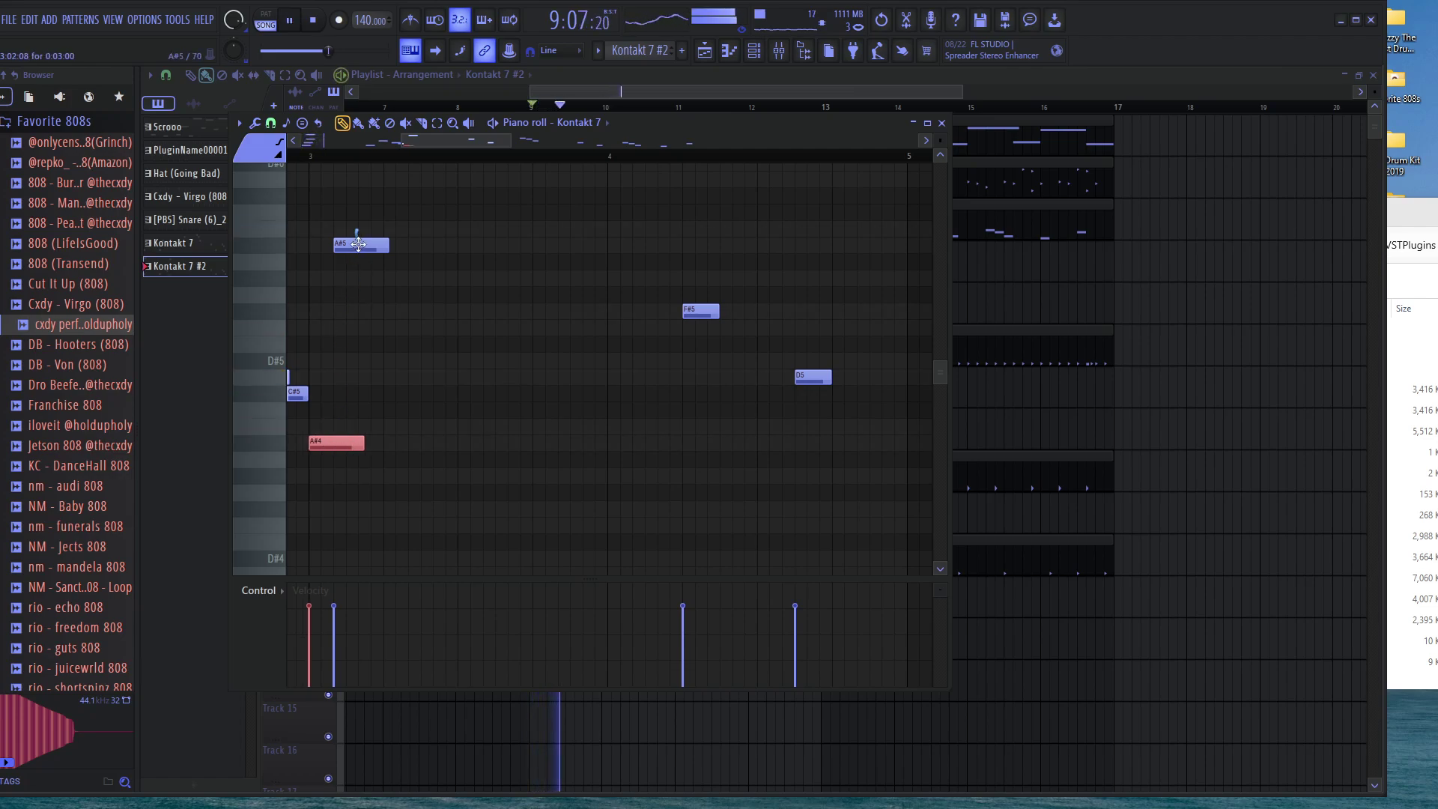
{"action": "scroll", "coordinate": [358, 246], "scroll_direction": "up", "scroll_amount": 1}
{"action": "left_click_drag", "start_coordinate": [455, 140], "coordinate": [351, 143]}
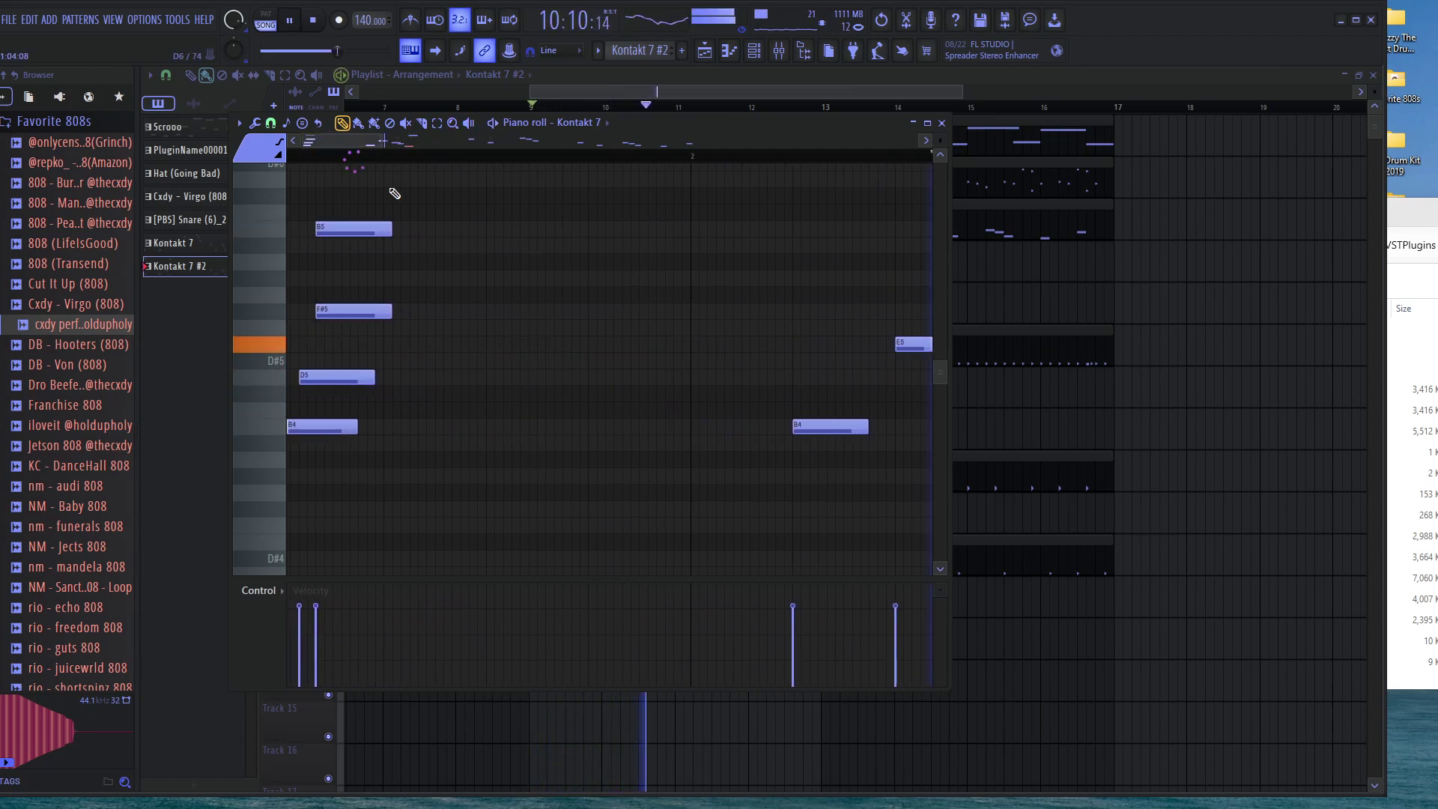
{"action": "key", "text": "space"}
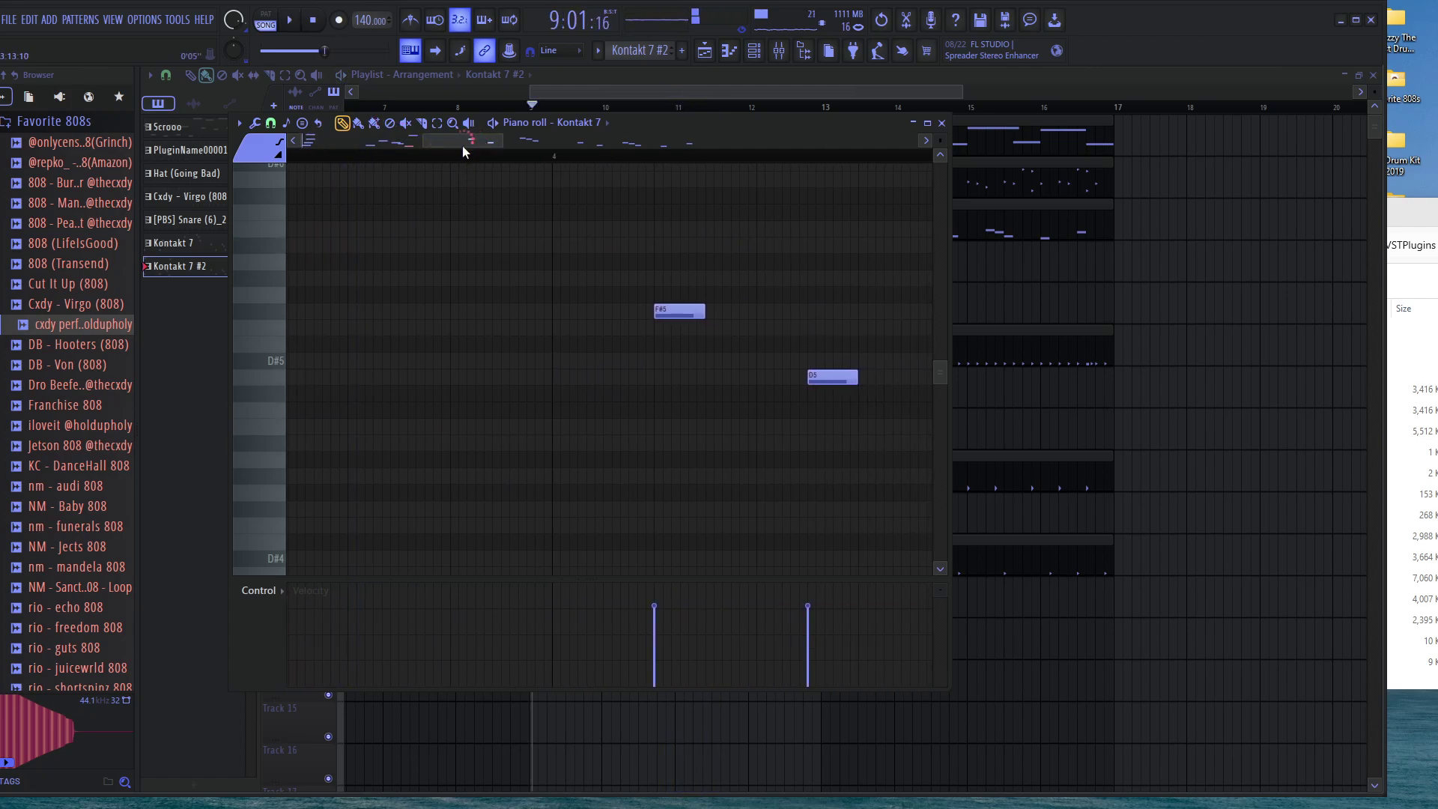
Add a G#4 and a higher G#5 note around the D5 in the second half of bar 4 and play them
{"action": "left_click_drag", "start_coordinate": [316, 154], "coordinate": [480, 158]}
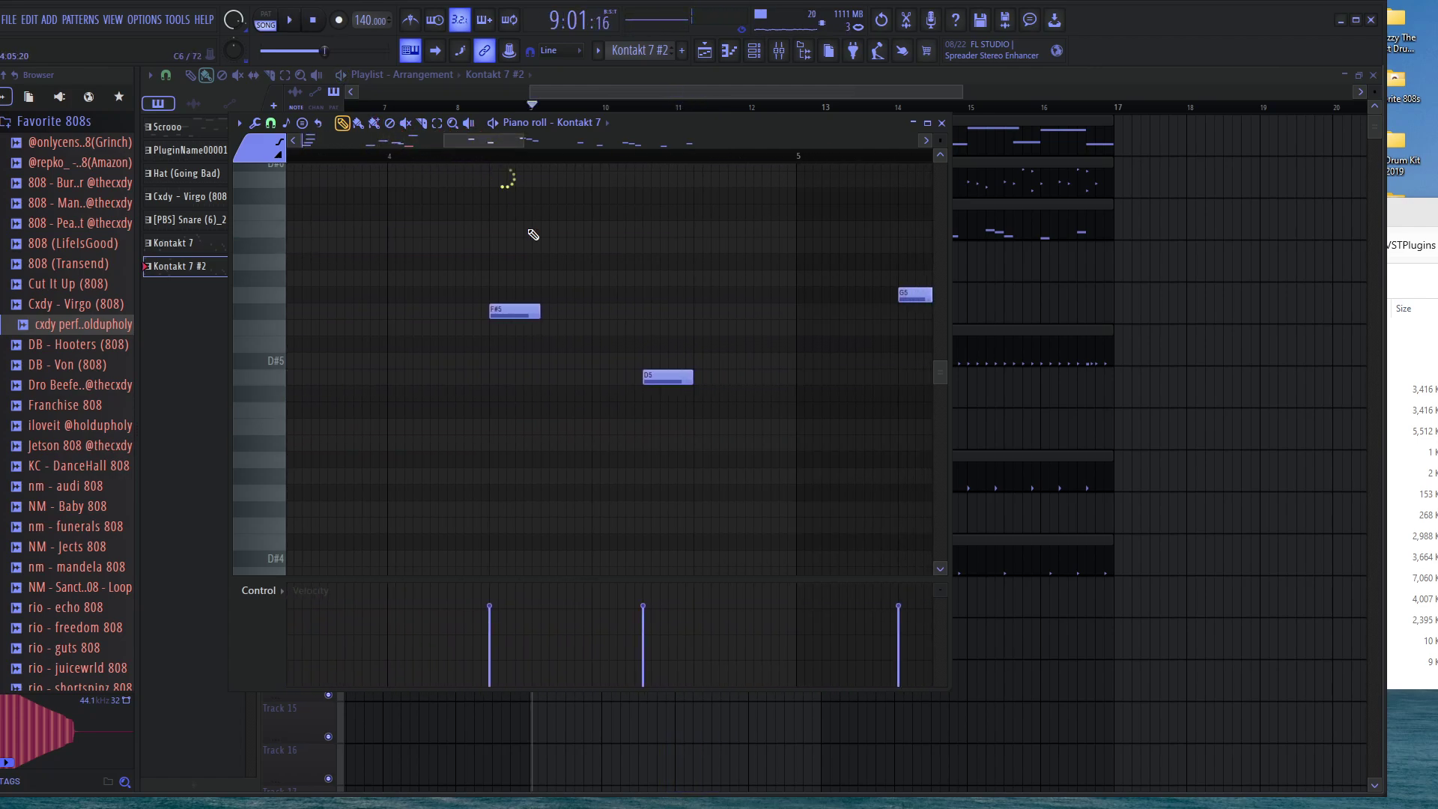
{"action": "scroll", "coordinate": [577, 361], "scroll_direction": "down", "scroll_amount": 3}
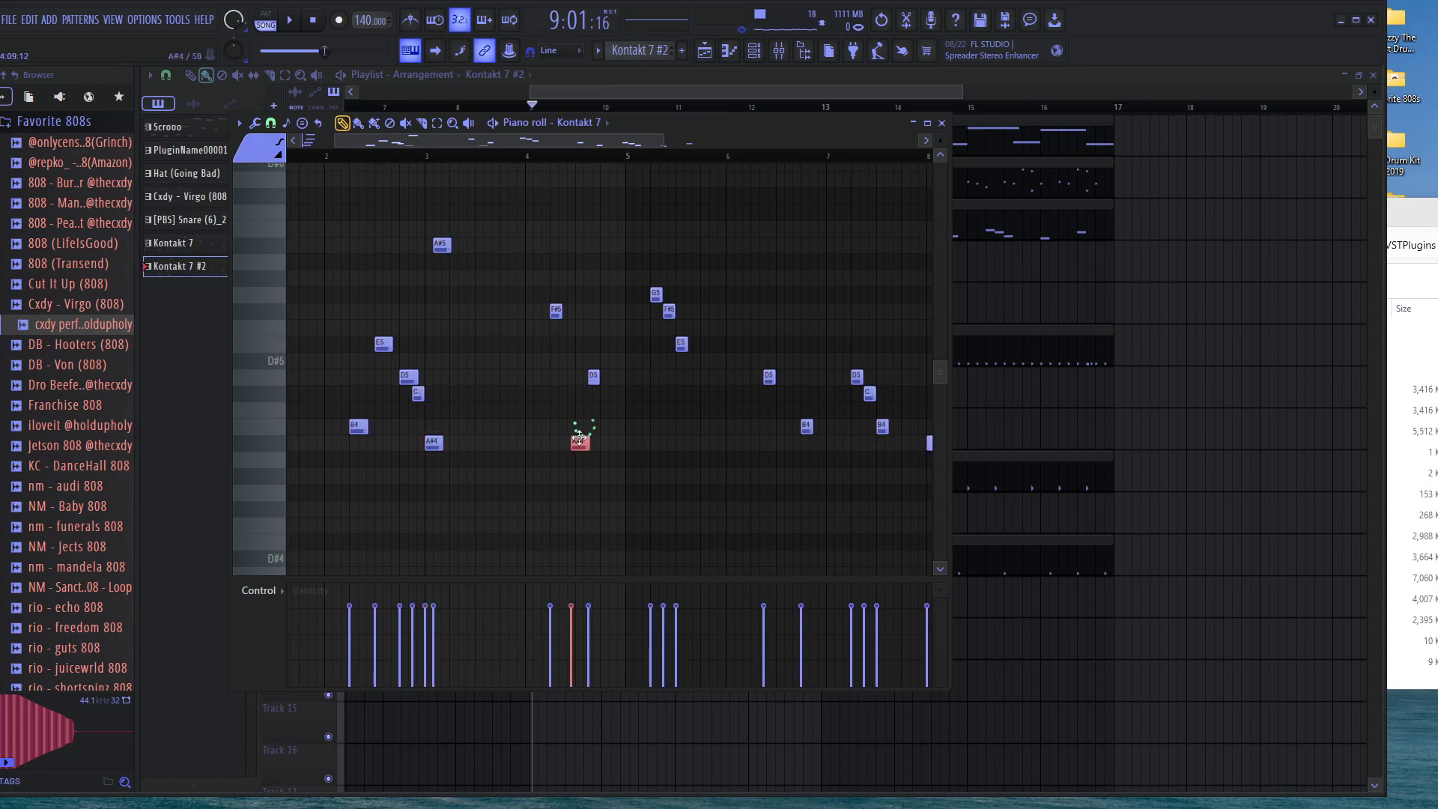
{"action": "left_click_drag", "start_coordinate": [476, 249], "coordinate": [605, 274]}
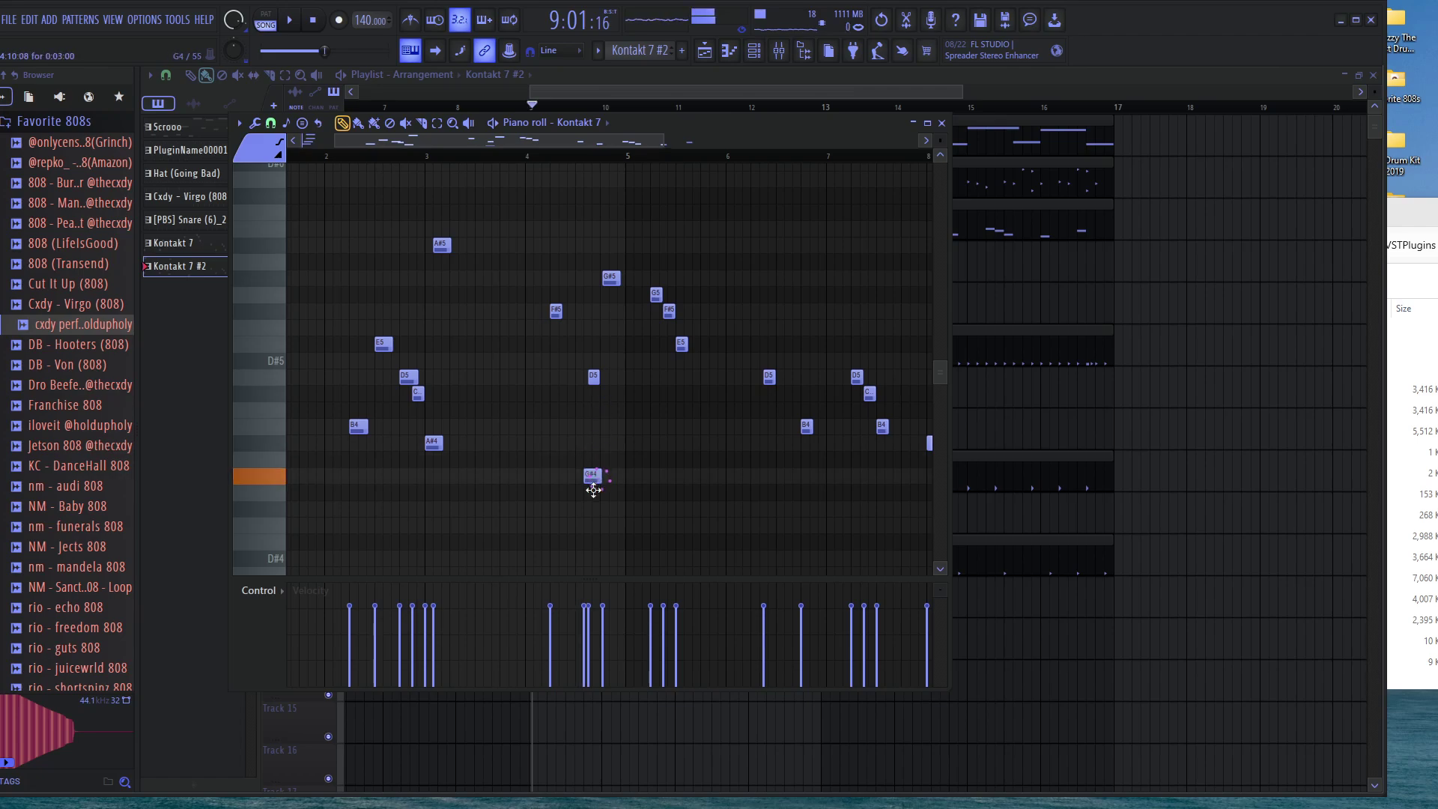
{"action": "key", "text": "space"}
{"action": "scroll", "coordinate": [610, 300], "scroll_direction": "up", "scroll_amount": 2}
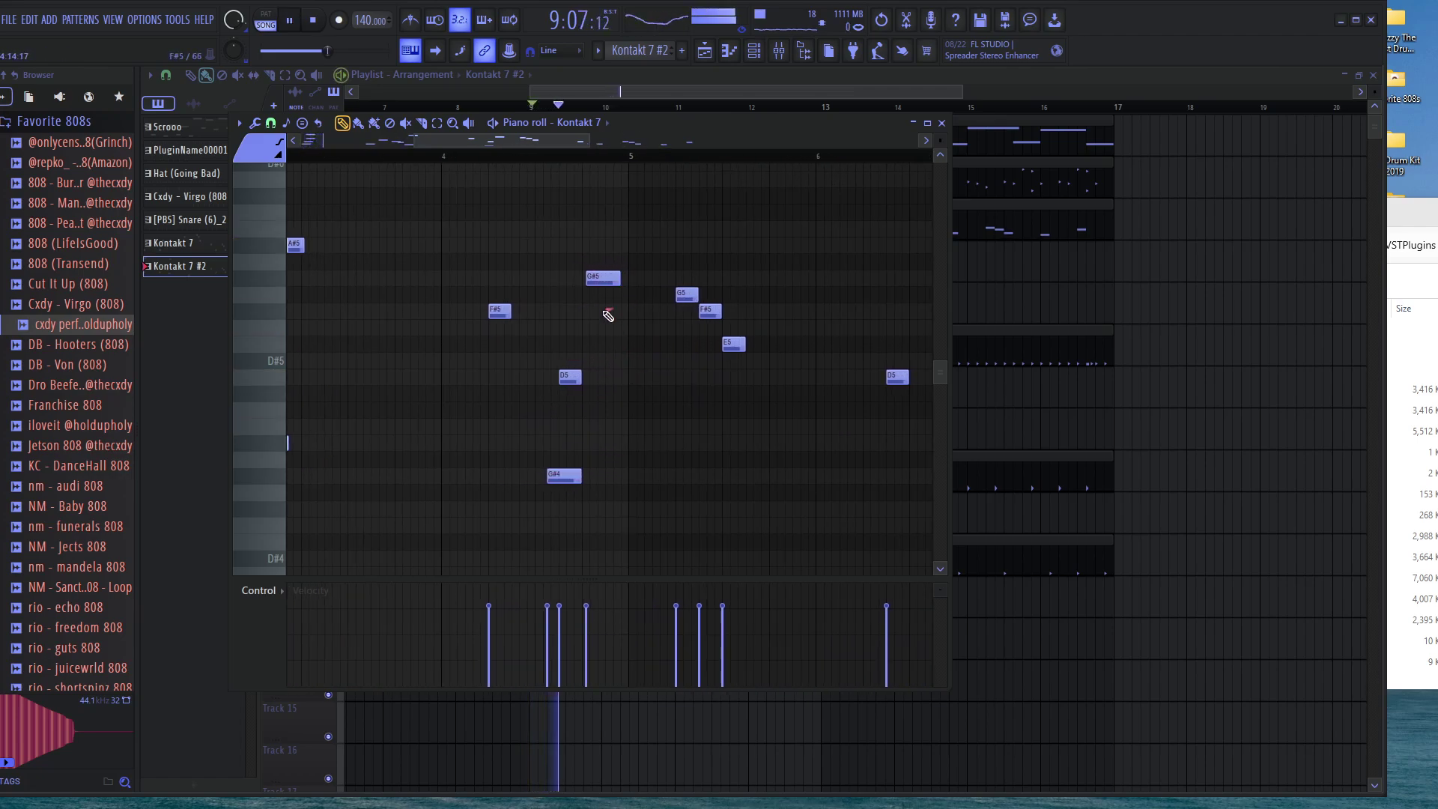
Move the G#4 to the start of bar 5 and the G#5 just after it, trying earlier positions in bar 4 first
{"action": "left_click_drag", "start_coordinate": [569, 478], "coordinate": [459, 475]}
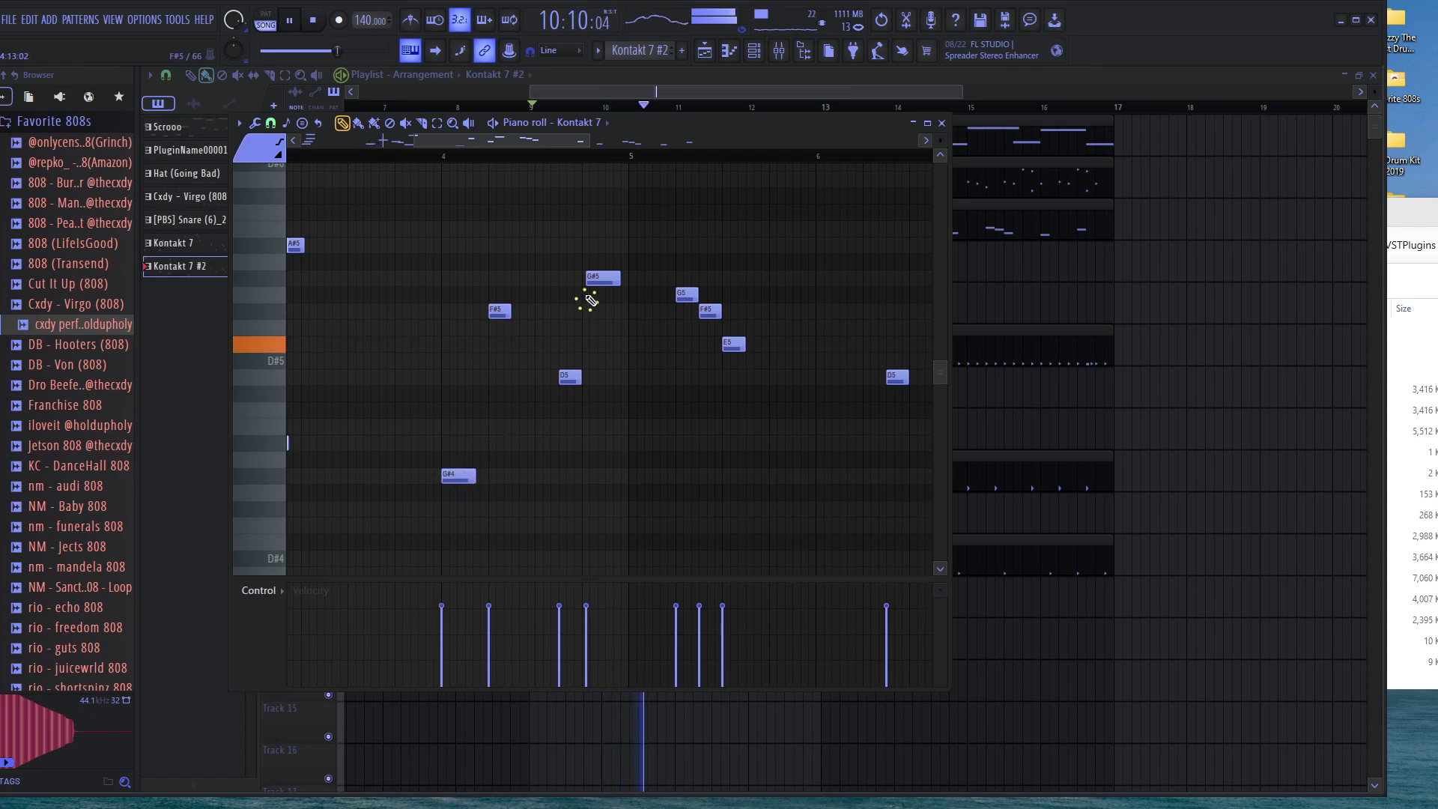
{"action": "left_click_drag", "start_coordinate": [608, 281], "coordinate": [573, 282]}
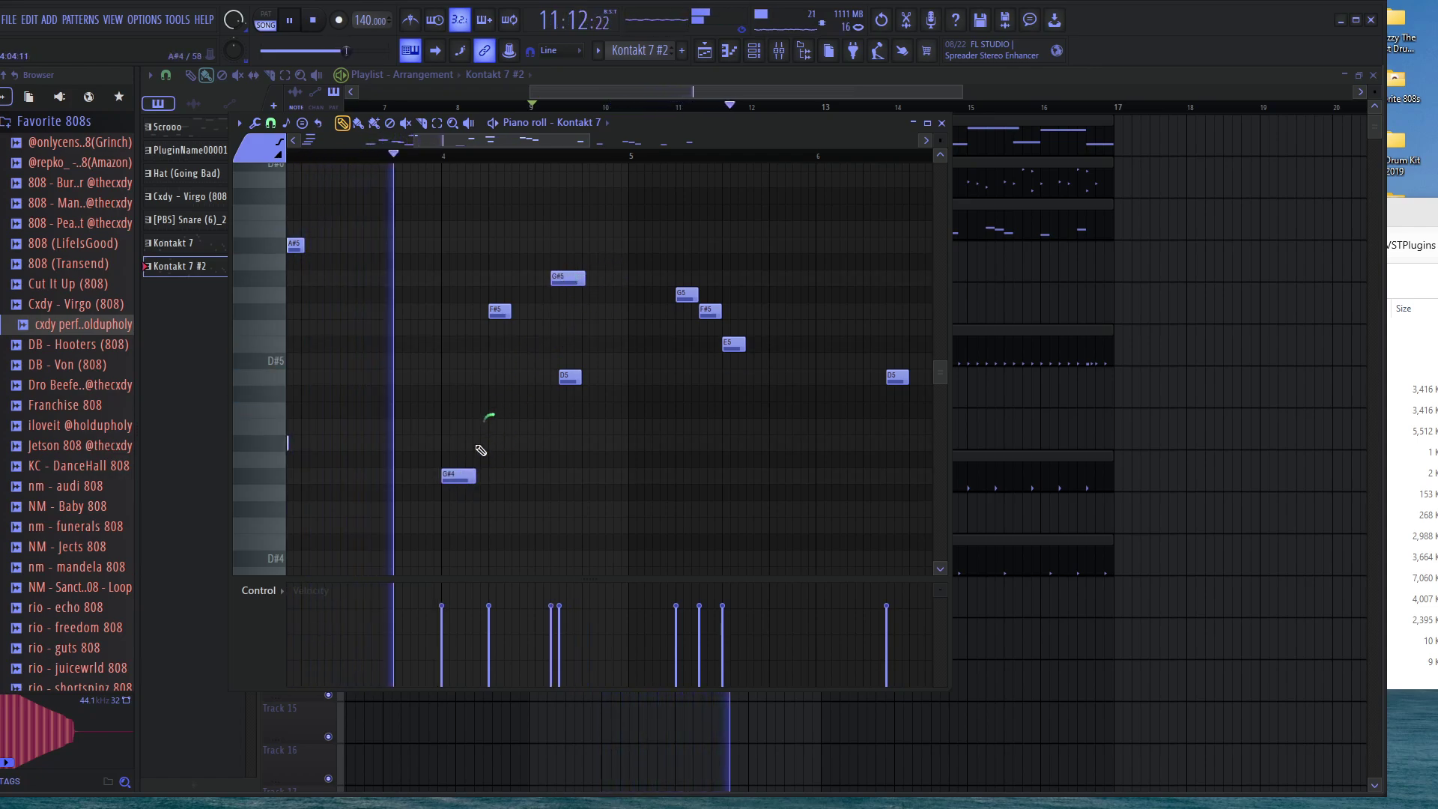
{"action": "left_click_drag", "start_coordinate": [464, 475], "coordinate": [616, 475]}
{"action": "left_click_drag", "start_coordinate": [567, 278], "coordinate": [654, 278]}
{"action": "key", "text": "space"}
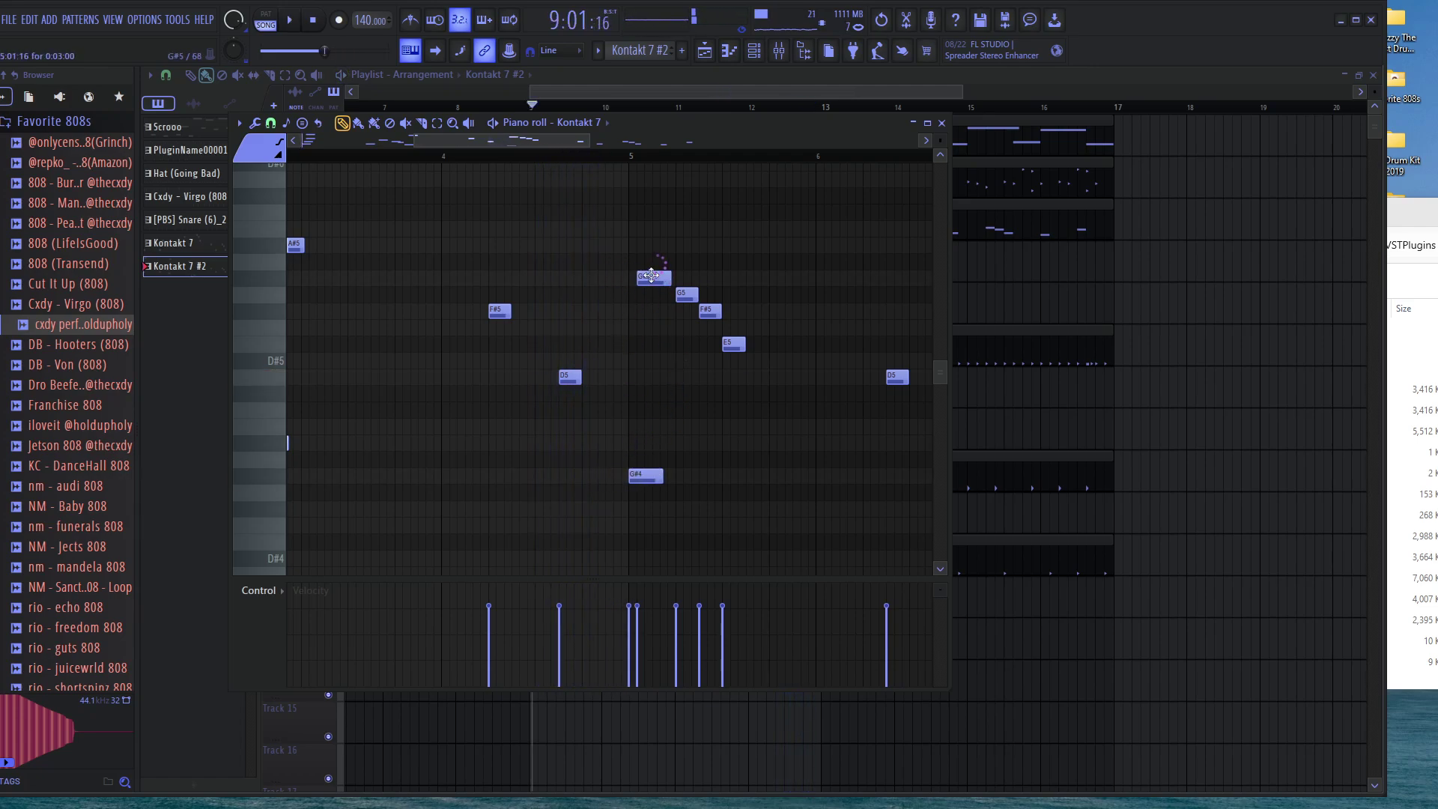
Listen to the counter-melody through to its end with the staggered G#4 and G#5, and close the piano roll
{"action": "key", "text": "space"}
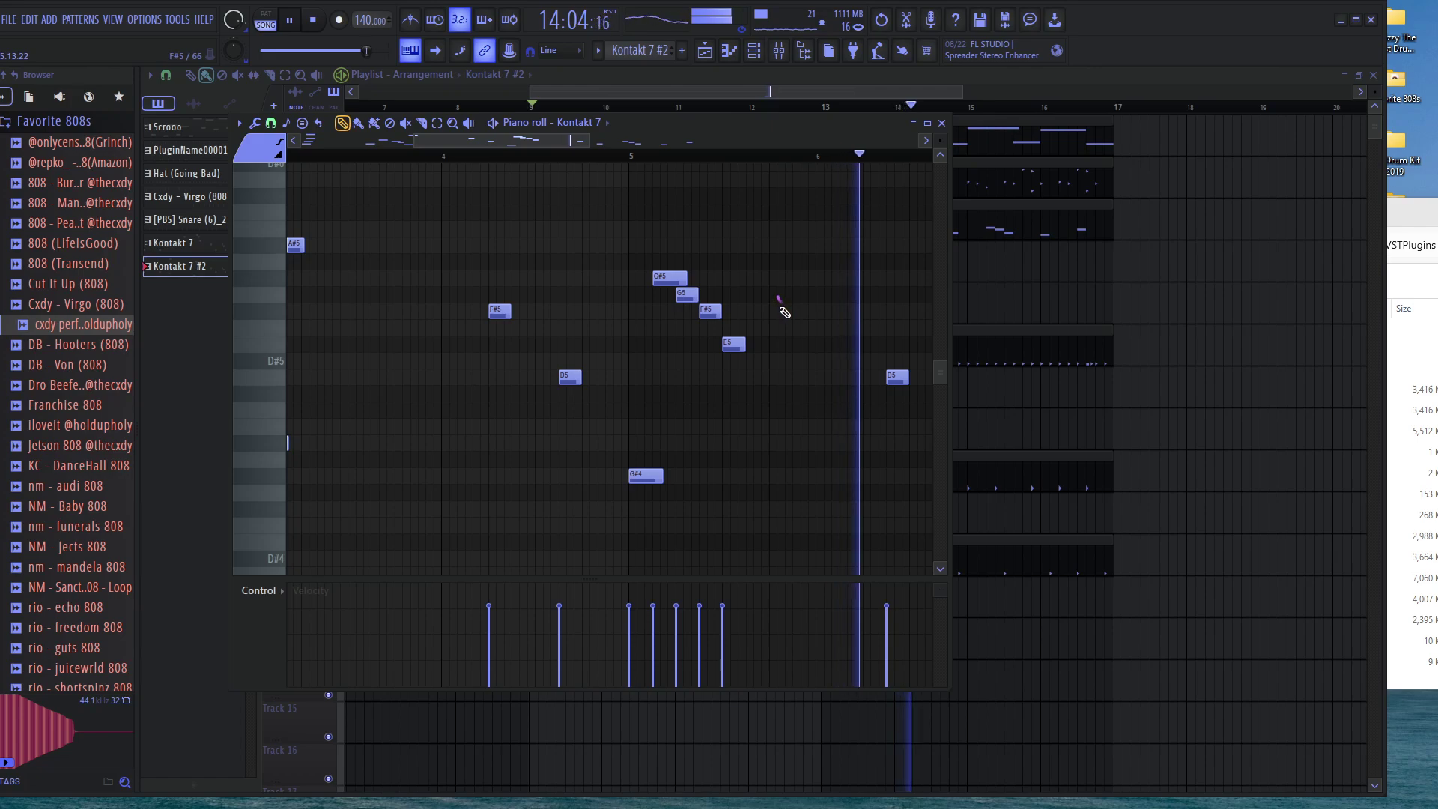
{"action": "scroll", "coordinate": [785, 310], "scroll_direction": "down", "scroll_amount": 3}
{"action": "scroll", "coordinate": [779, 326], "scroll_direction": "down", "scroll_amount": 1}
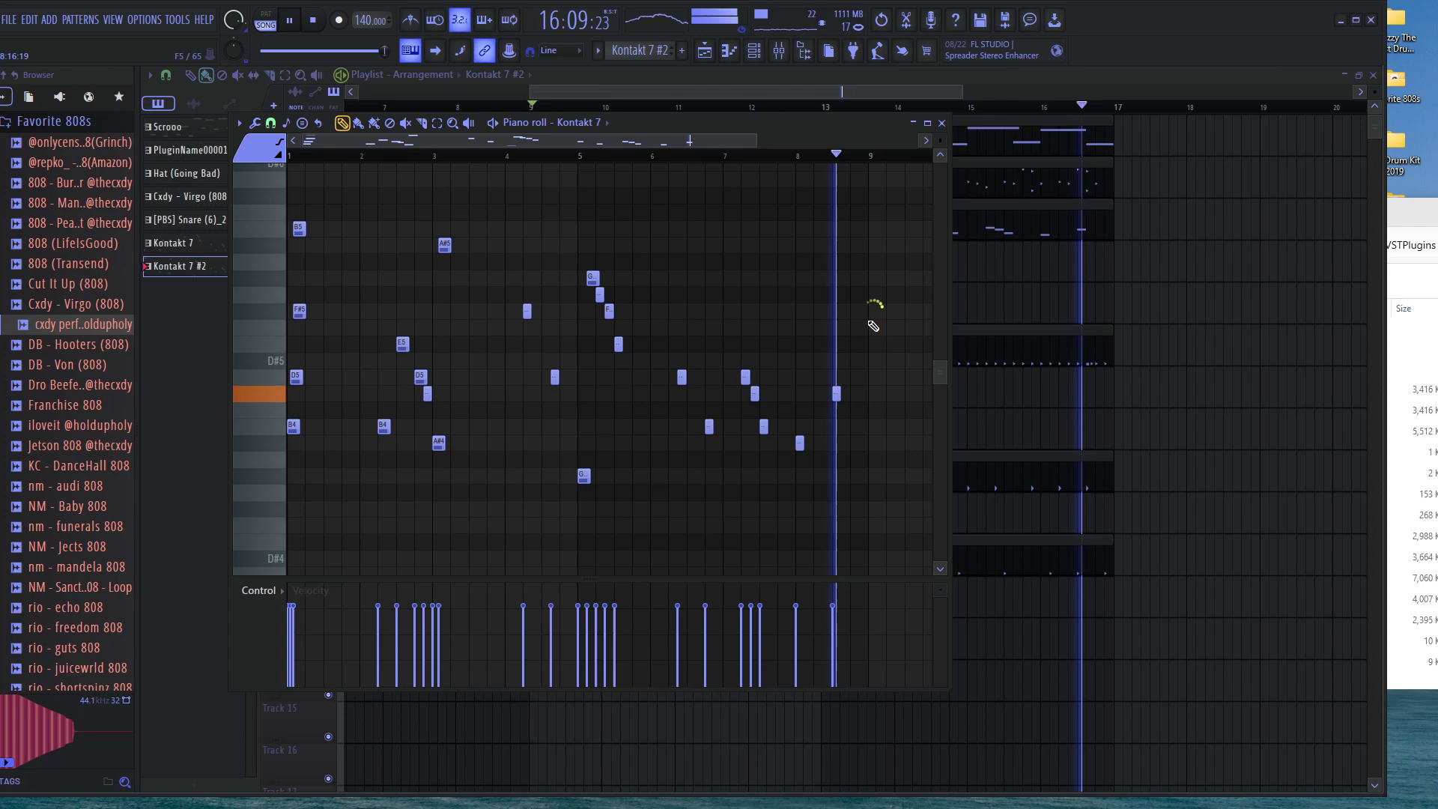
{"action": "left_click", "coordinate": [943, 123]}
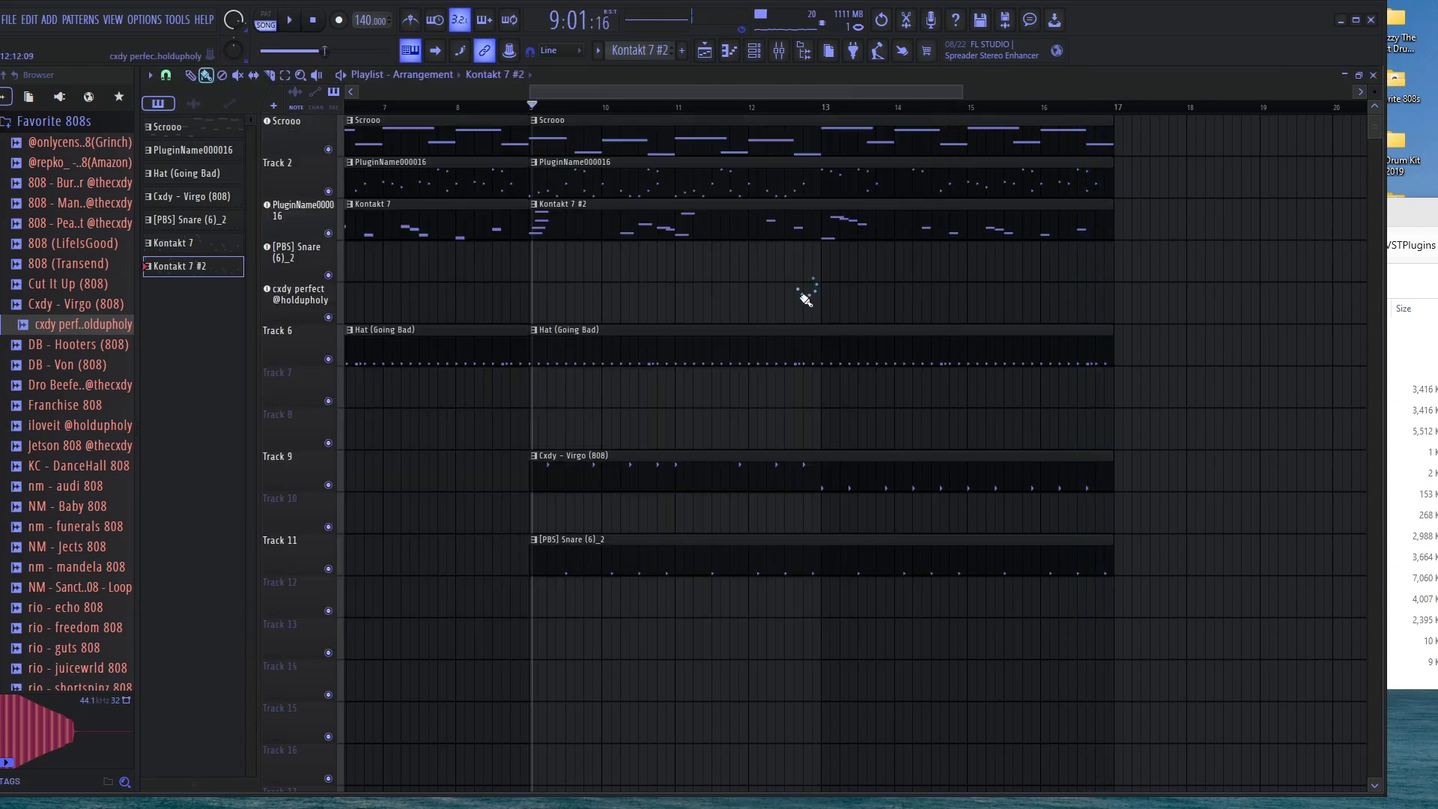
Duplicate all clips of the bar 9 section so the copies start at bar 17, and play the arrangement
{"action": "scroll", "coordinate": [805, 298], "scroll_direction": "down", "scroll_amount": 3}
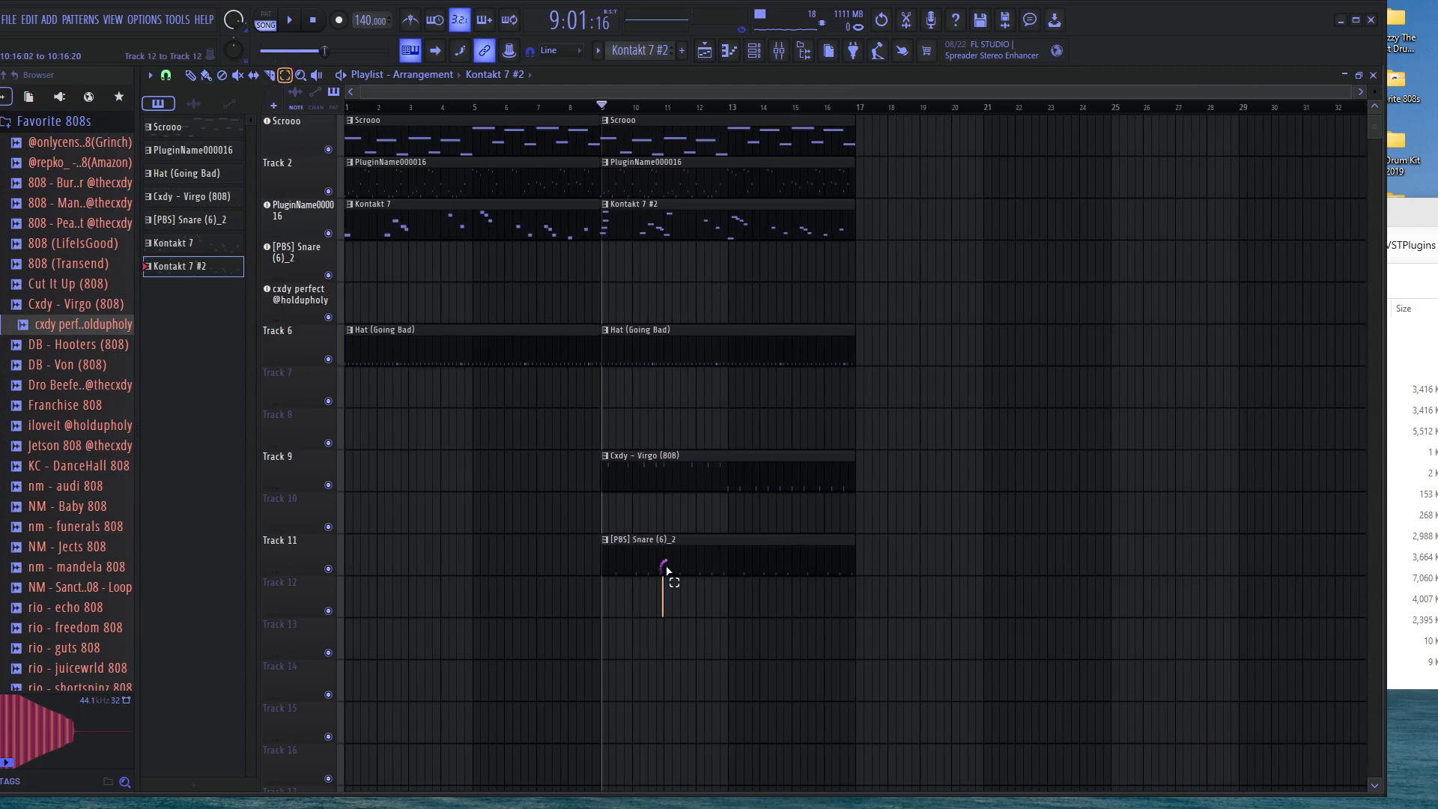
{"action": "left_click_drag", "start_coordinate": [666, 571], "coordinate": [721, 123]}
{"action": "key", "text": "ctrl+b"}
{"action": "key", "text": "space"}
{"action": "scroll", "coordinate": [740, 177], "scroll_direction": "down", "scroll_amount": 1}
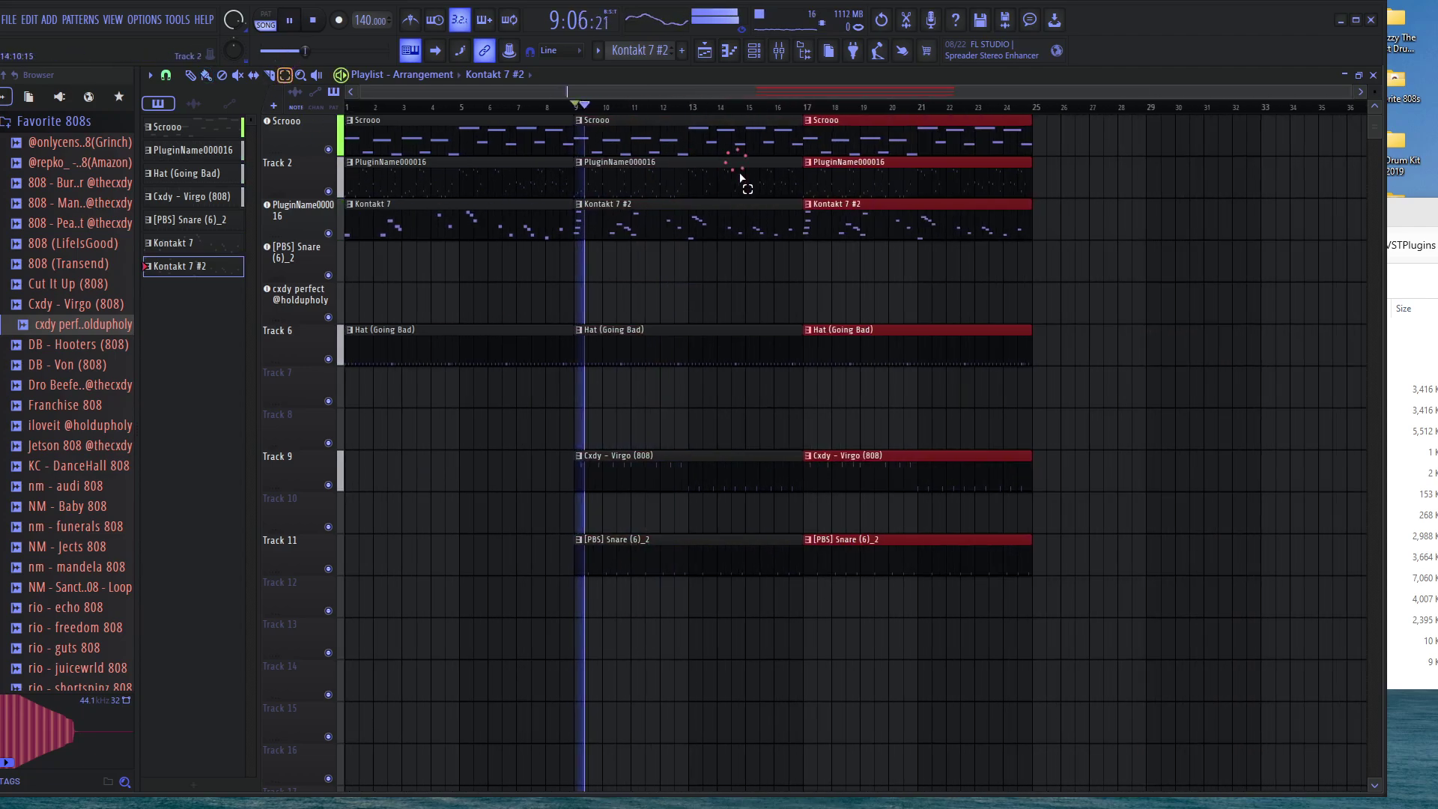
{"action": "scroll", "coordinate": [740, 178], "scroll_direction": "down", "scroll_amount": 1}
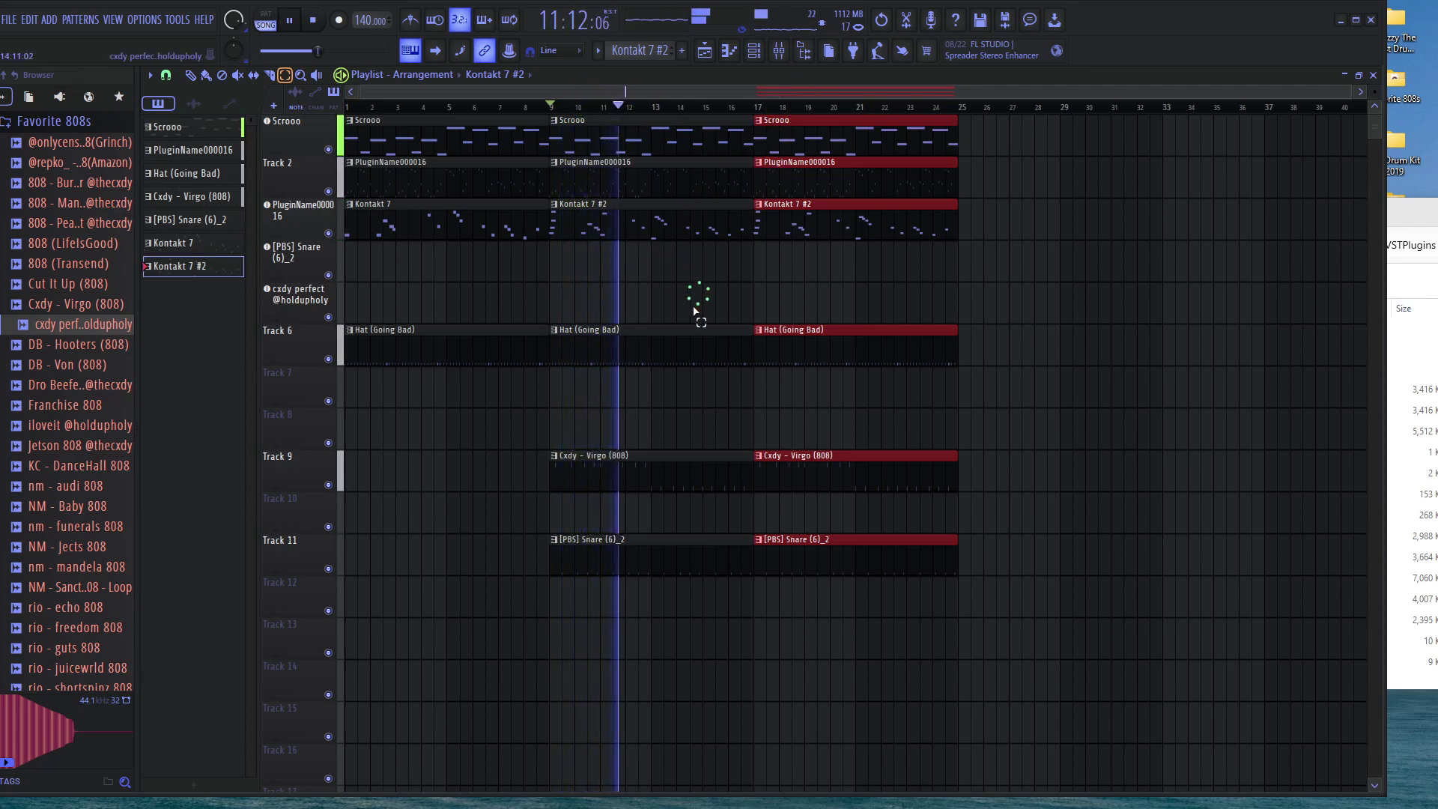
Open the Kontakt 7 #2 clip's piano roll and display the Kontakt 7 channel's notes
{"action": "scroll", "coordinate": [696, 300], "scroll_direction": "up", "scroll_amount": 3}
{"action": "left_click", "coordinate": [206, 75]}
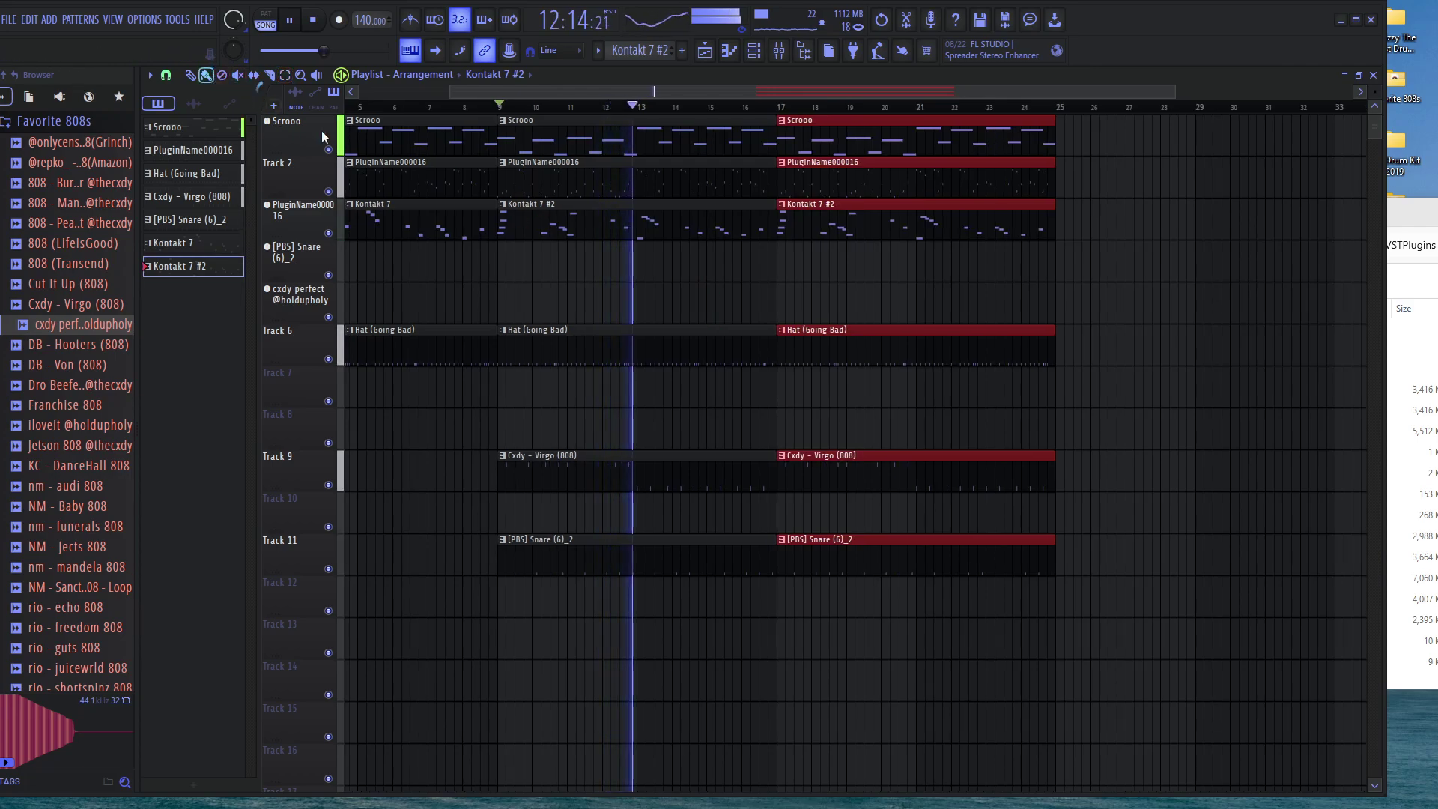
{"action": "double_click", "coordinate": [688, 217]}
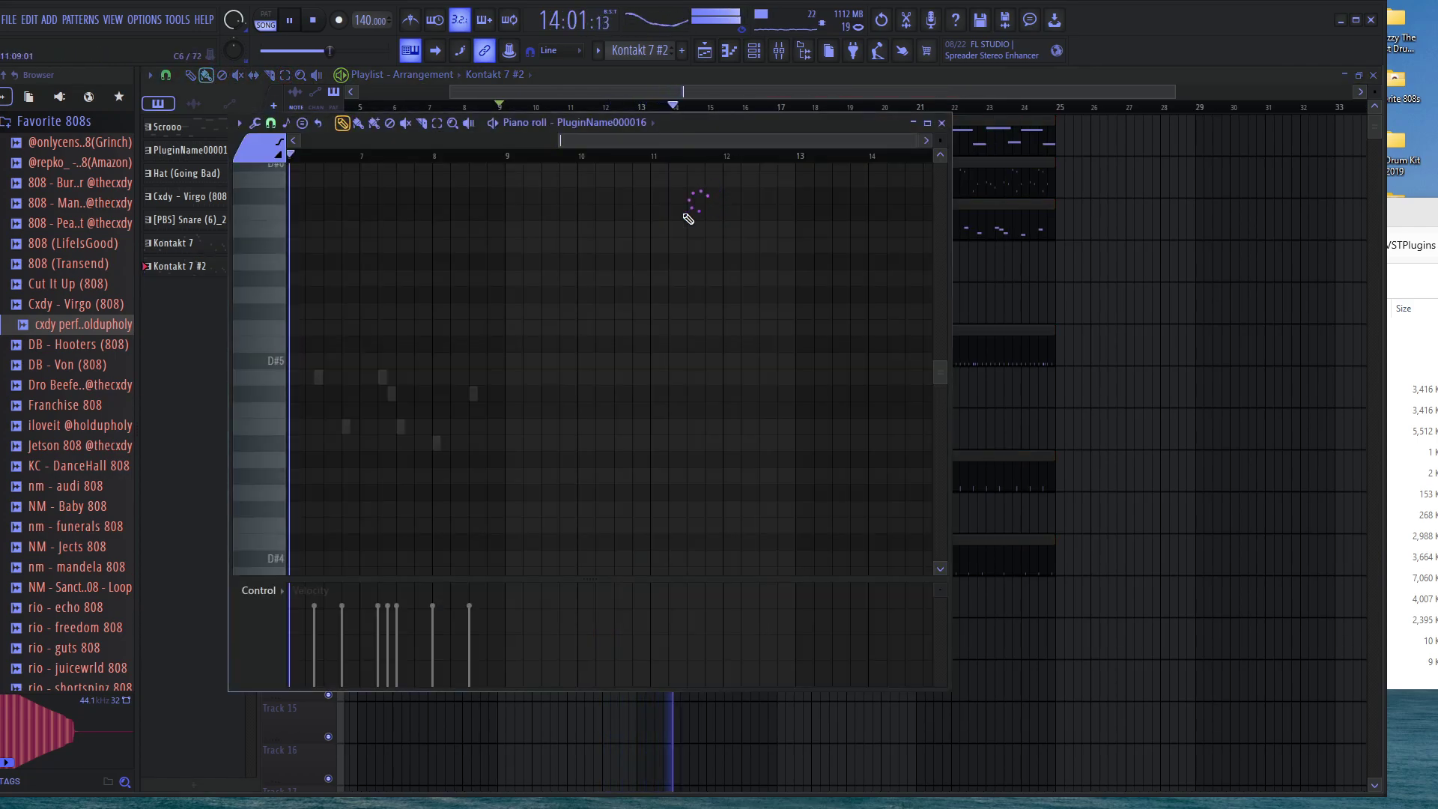
{"action": "left_click", "coordinate": [633, 124]}
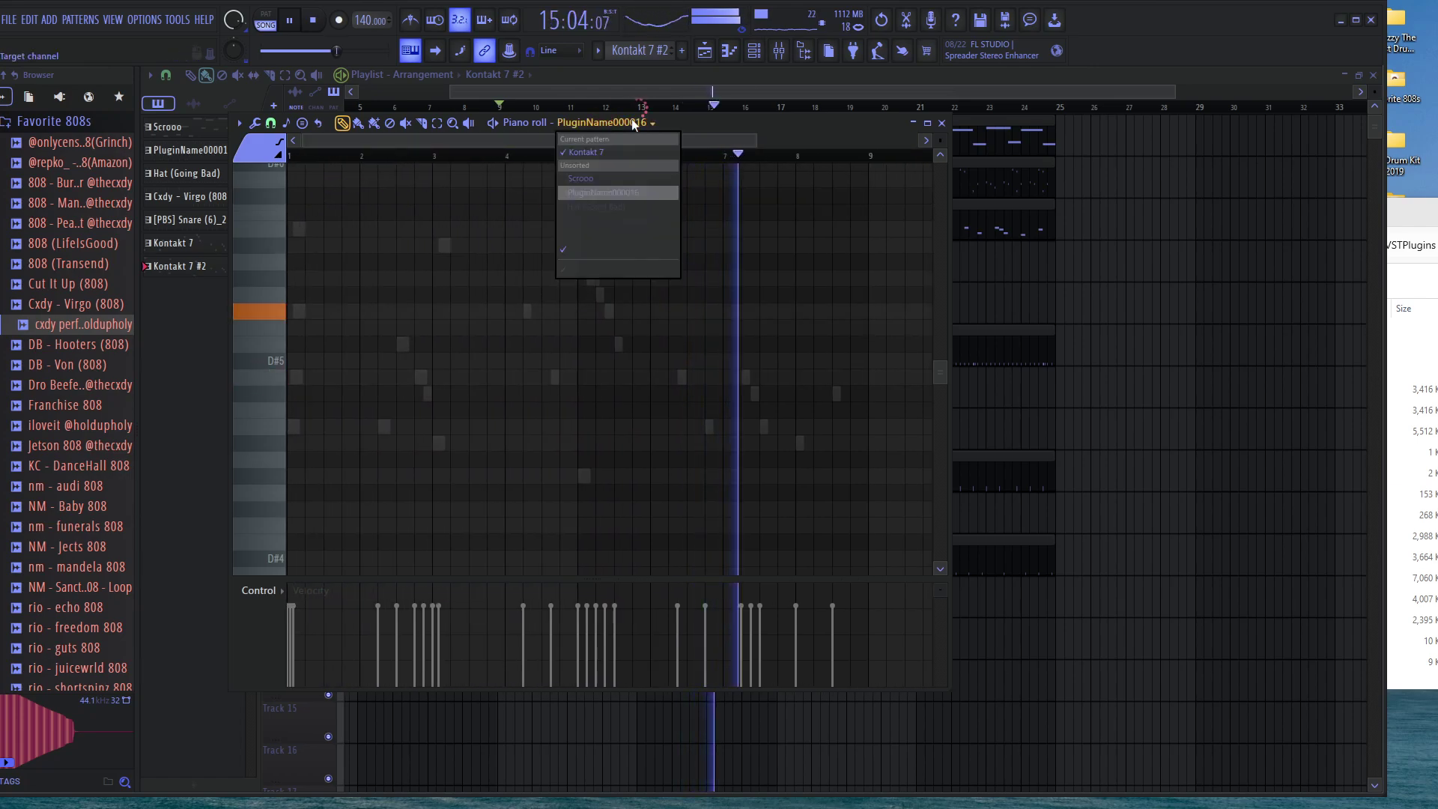
{"action": "left_click", "coordinate": [628, 247]}
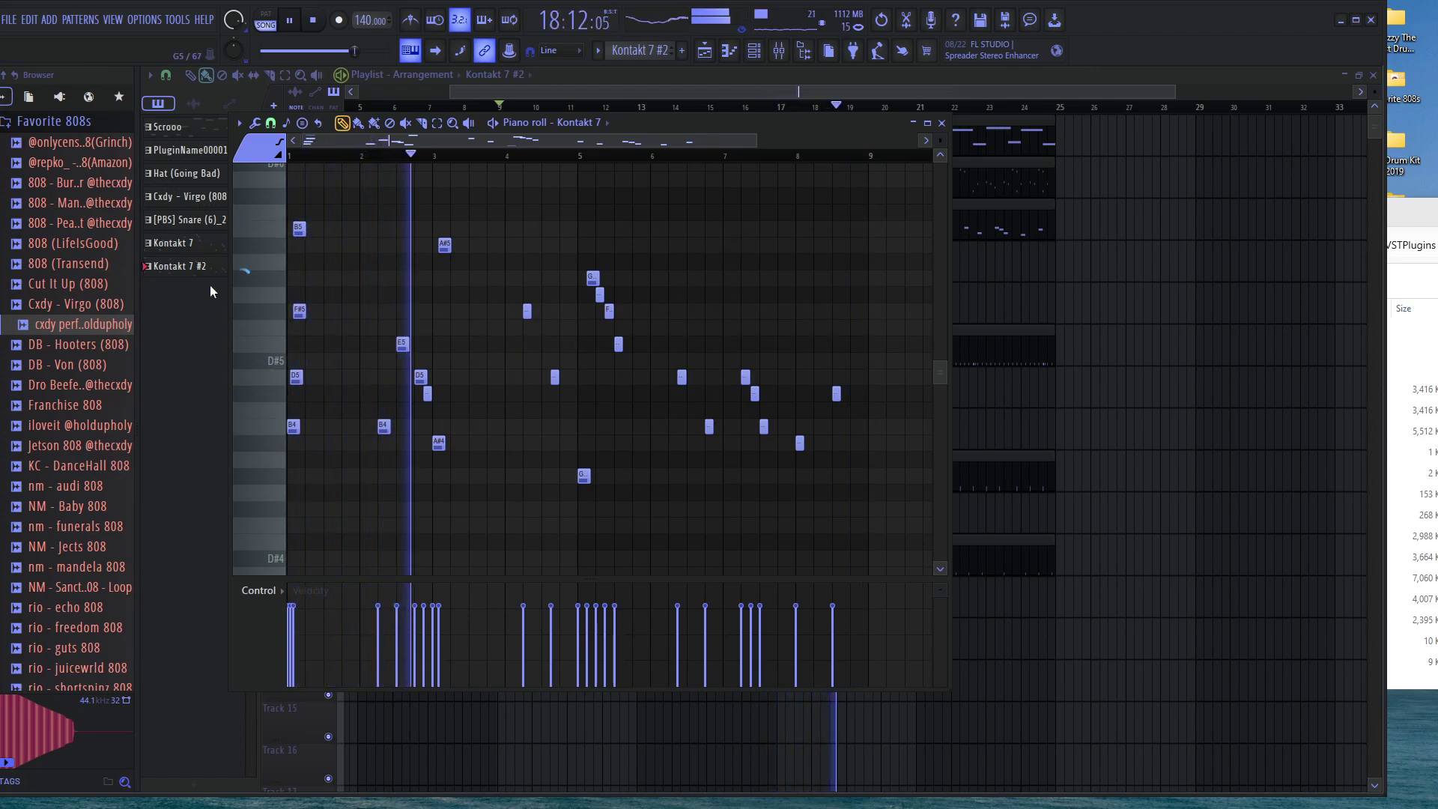
Move the G#5 from bar 5 to near the start of bar 4, delete the G#4 at bar 5, and listen
{"action": "scroll", "coordinate": [723, 306], "scroll_direction": "up", "scroll_amount": 3}
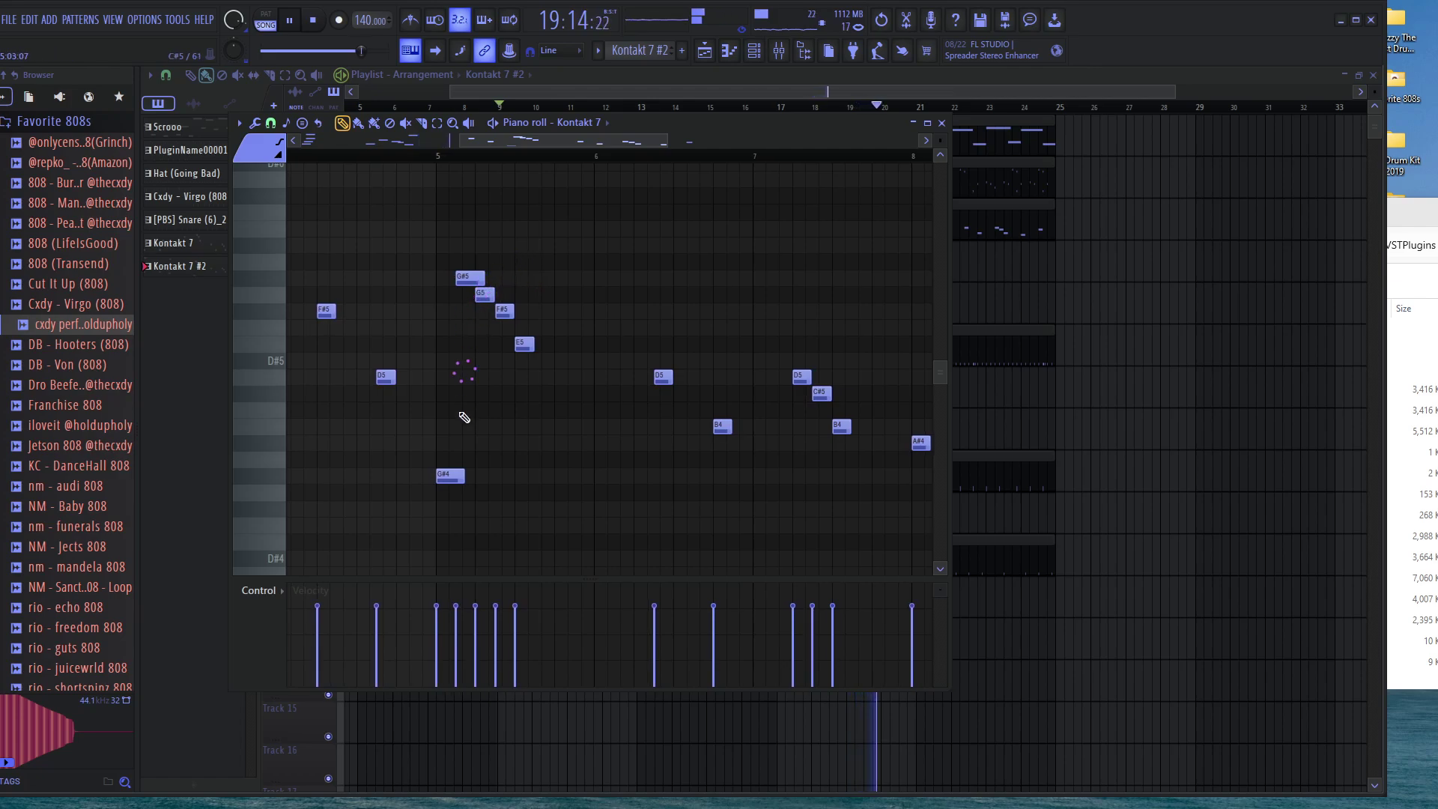
{"action": "key", "text": "space"}
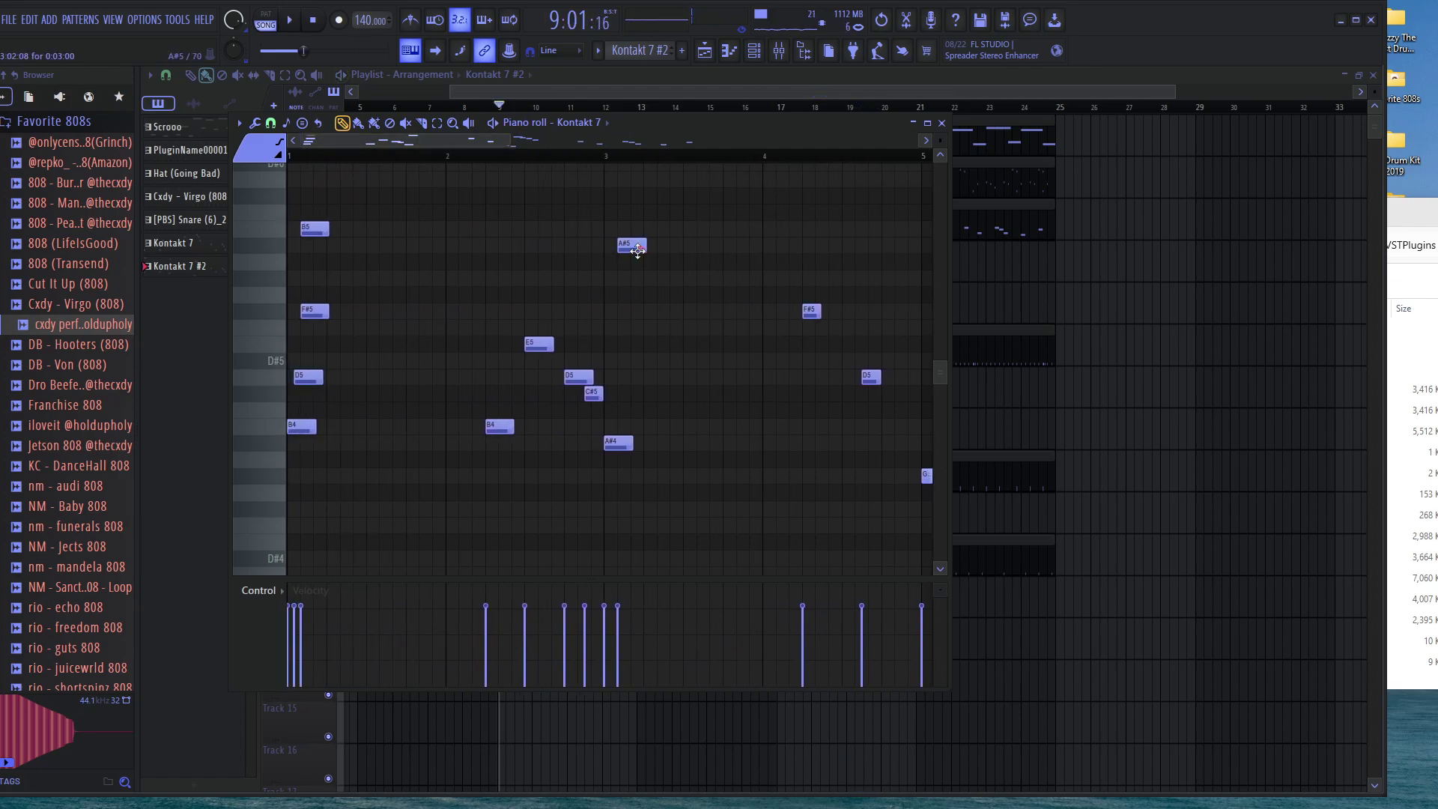
{"action": "left_click_drag", "start_coordinate": [779, 247], "coordinate": [649, 276]}
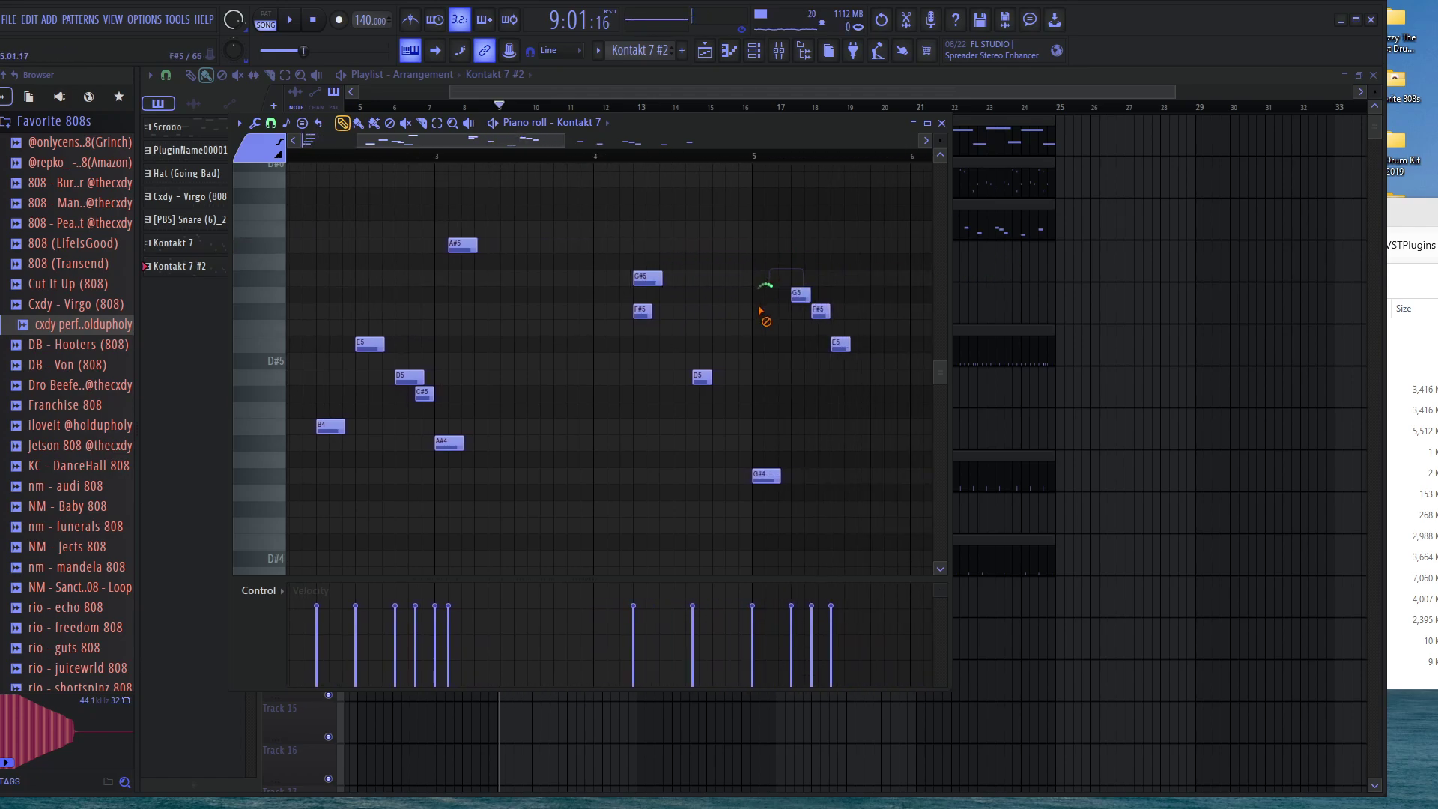
{"action": "right_click", "coordinate": [766, 475]}
{"action": "key", "text": "space"}
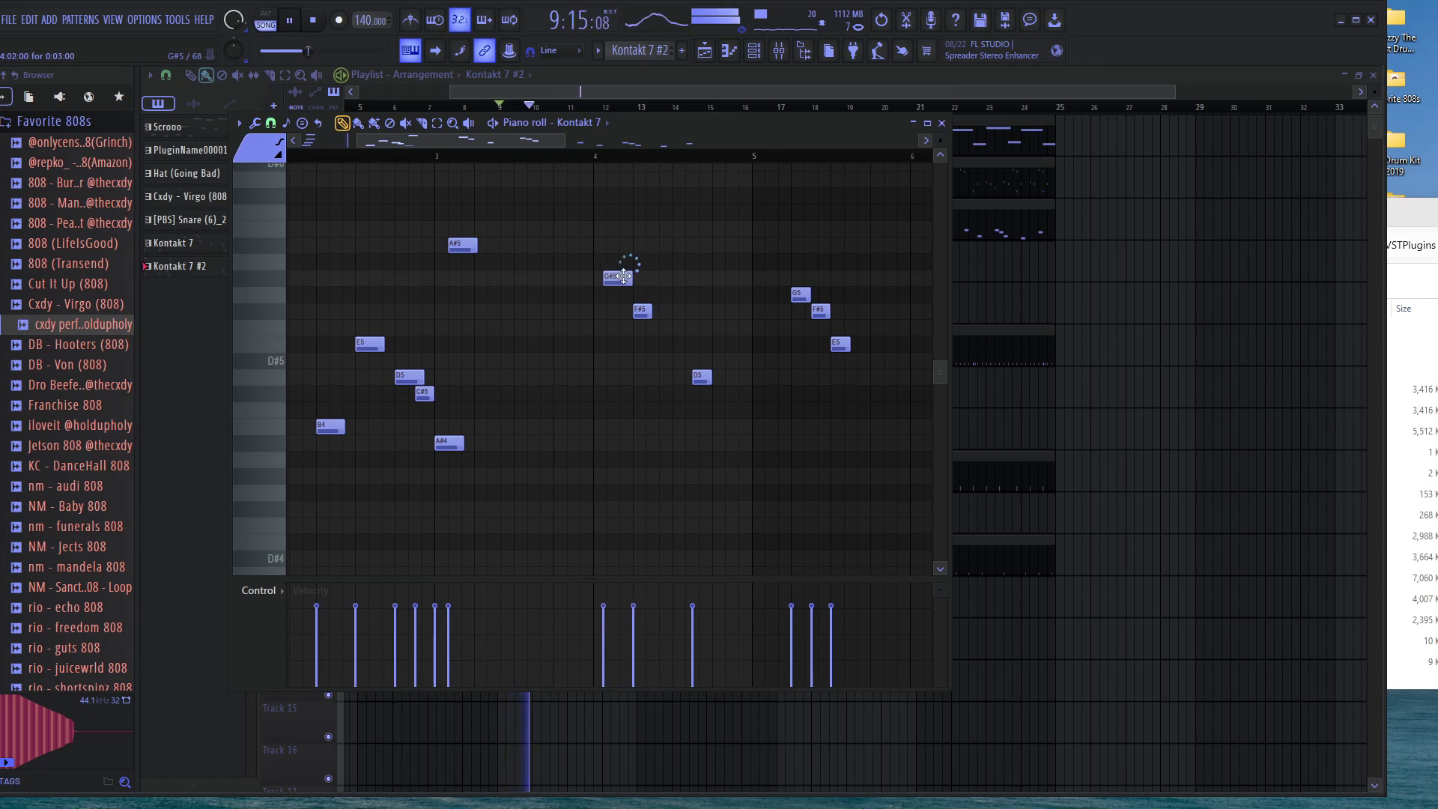
Delete the F#5 and D5 notes in bar 4 and move the G#5 to the start of bar 5, trying it as A5
{"action": "left_click_drag", "start_coordinate": [624, 277], "coordinate": [772, 278]}
{"action": "right_click", "coordinate": [643, 311]}
{"action": "right_click", "coordinate": [702, 376]}
{"action": "key", "text": "space"}
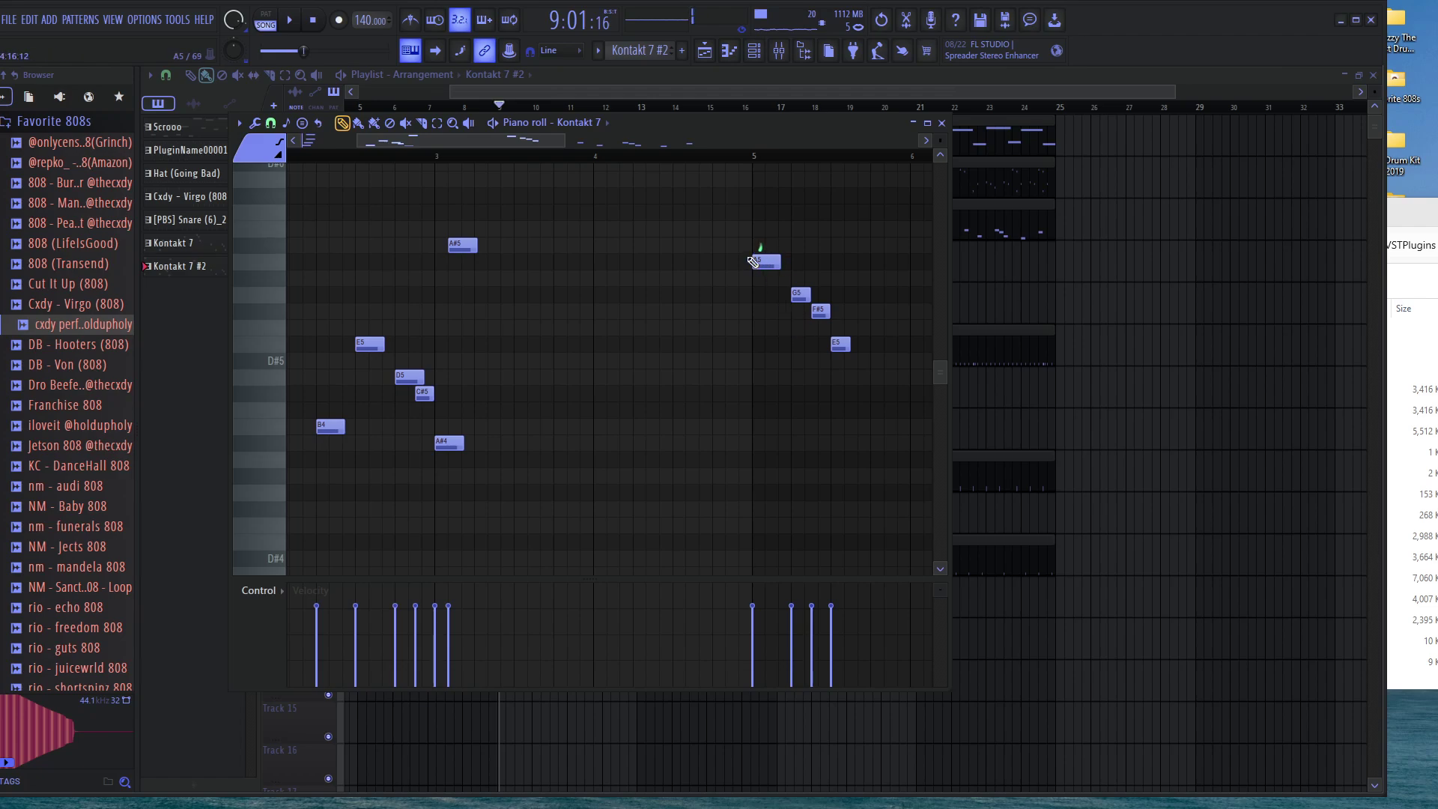
Undo the last moves of the high note at the start of bar 5
{"action": "key", "text": "ctrl+z"}
{"action": "key", "text": "ctrl+z"}
{"action": "key", "text": "ctrl+z"}
{"action": "key", "text": "ctrl+z"}
{"action": "key", "text": "ctrl+z"}
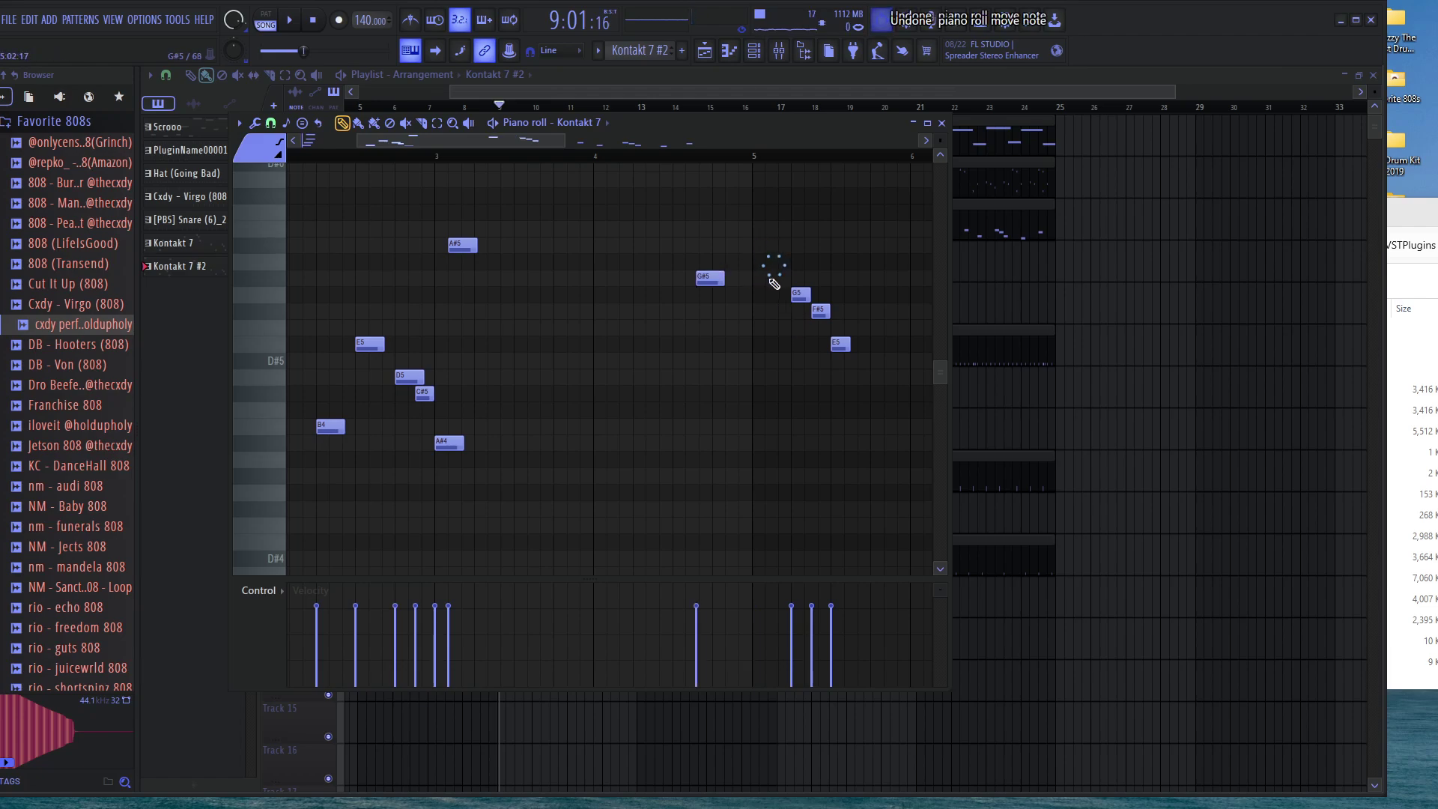
Move the G#5 from bar 4 to the start of bar 5, trying it as A5 before settling on G#5
{"action": "key", "text": "space"}
{"action": "left_click_drag", "start_coordinate": [641, 279], "coordinate": [765, 264]}
{"action": "key", "text": "space"}
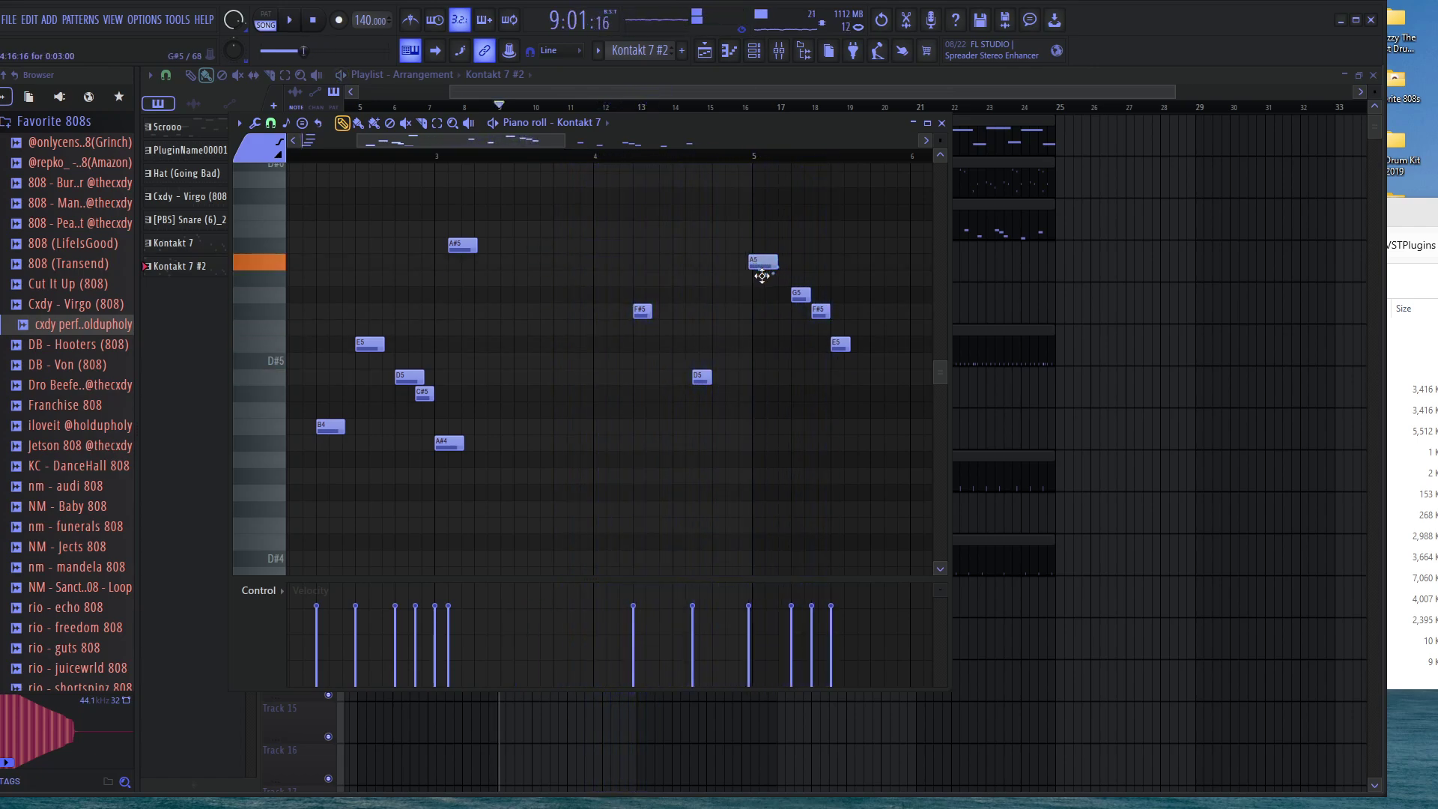
{"action": "left_click_drag", "start_coordinate": [764, 260], "coordinate": [757, 289]}
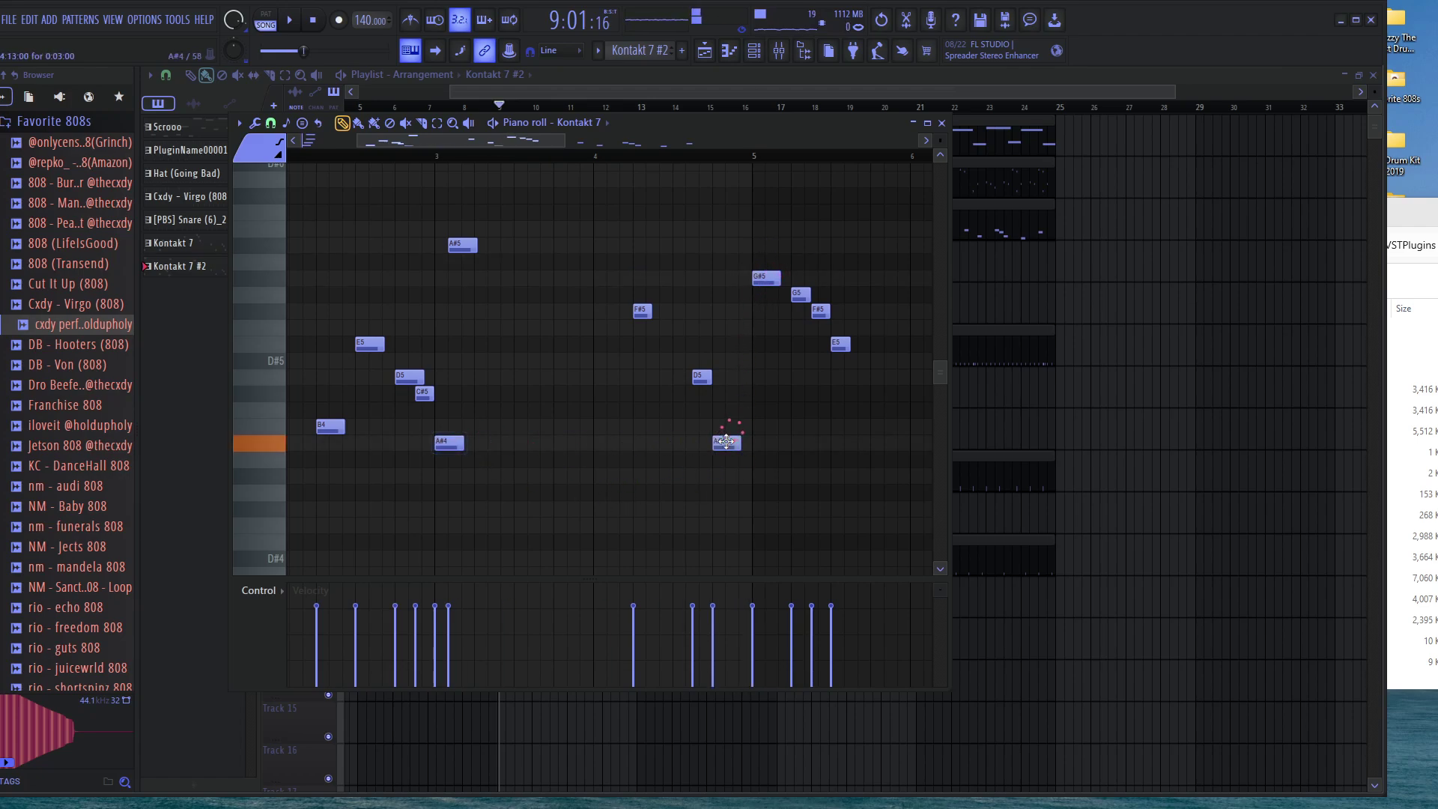
Nudge the A#4 before bar 5 slightly earlier, listen, and try it beneath the E5 in bar 5
{"action": "left_click_drag", "start_coordinate": [728, 443], "coordinate": [721, 443]}
{"action": "key", "text": "space"}
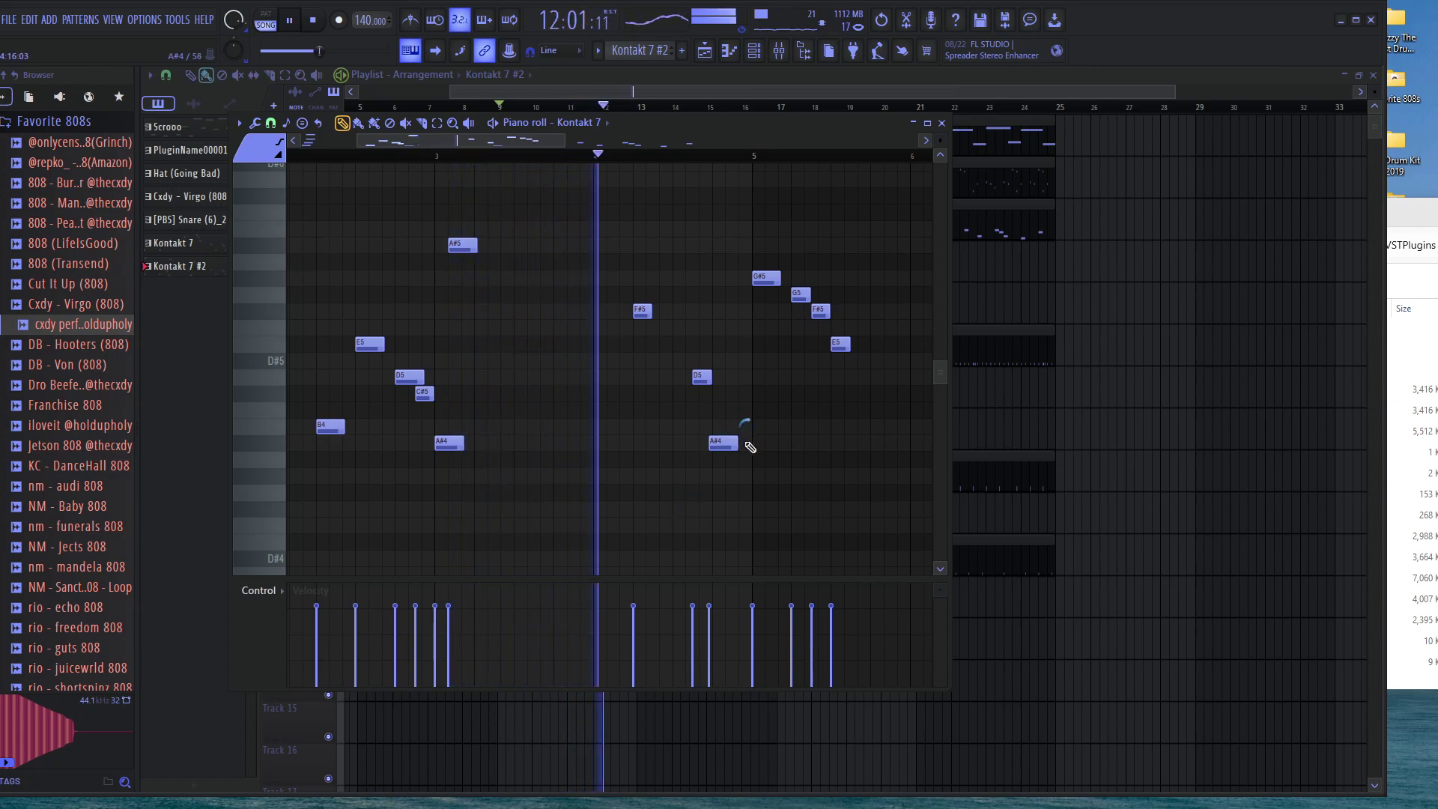
{"action": "left_click_drag", "start_coordinate": [724, 444], "coordinate": [847, 443]}
{"action": "key", "text": "space"}
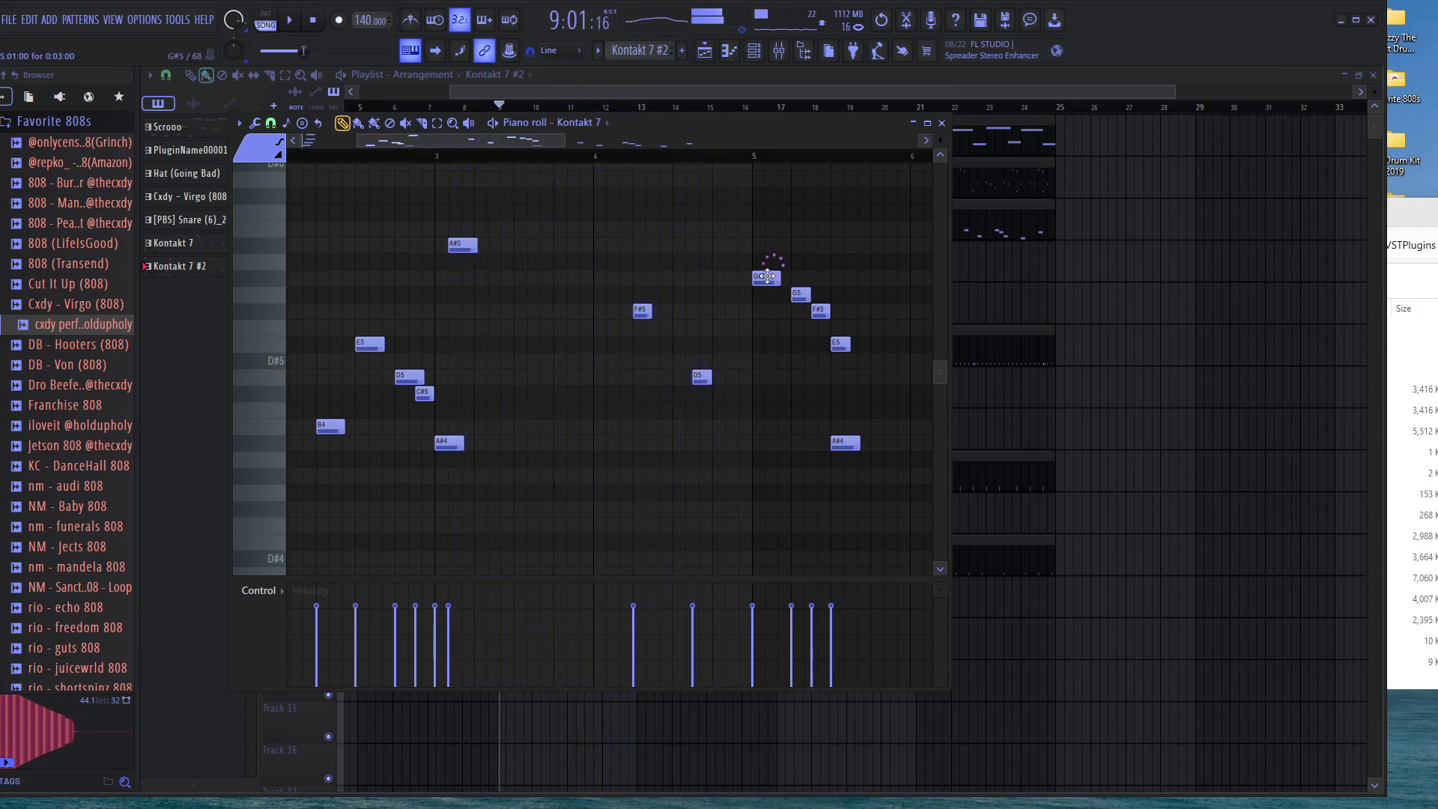
Mute the G5, F#5 and E5 notes in bar 5 and play the section
{"action": "key", "text": "t"}
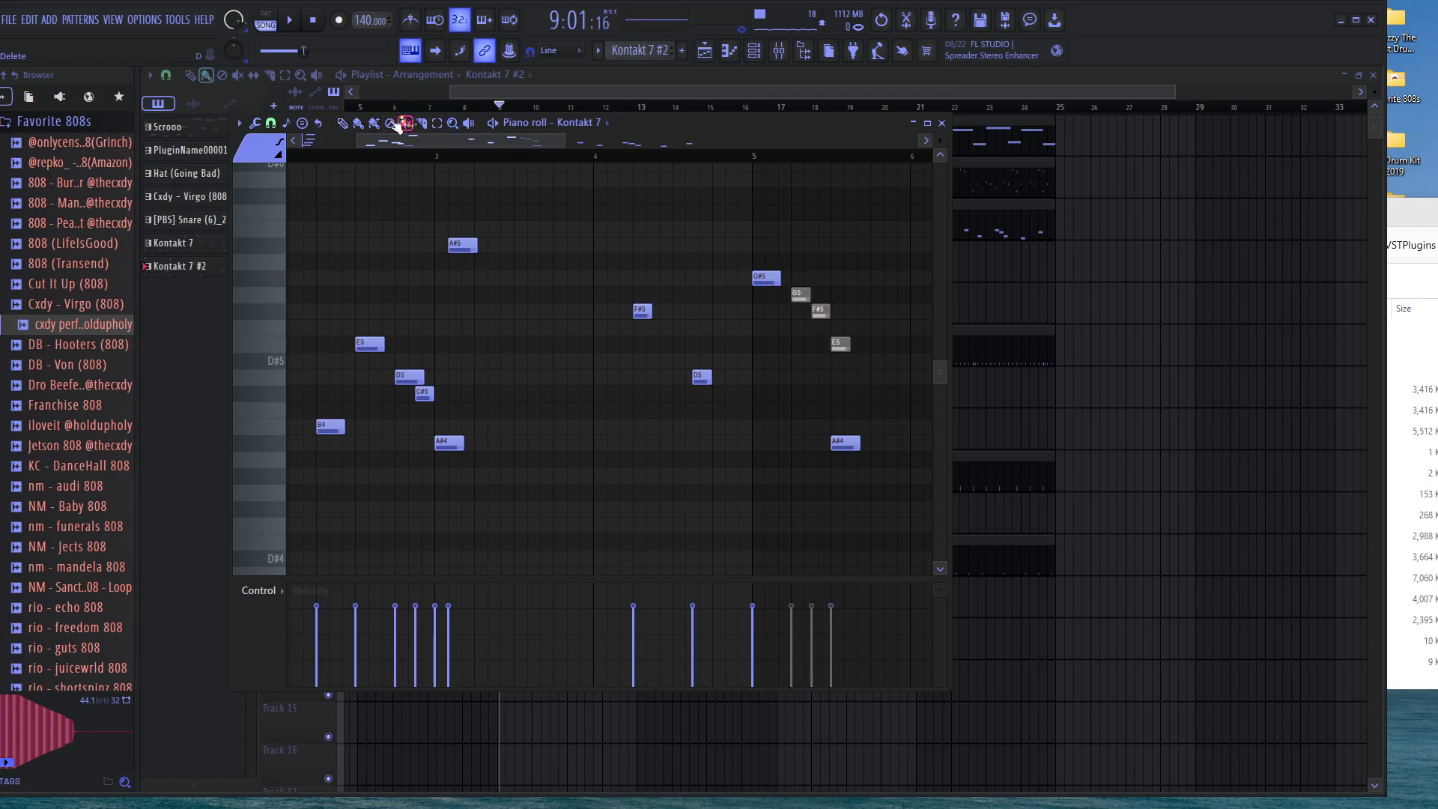
{"action": "key", "text": "b"}
{"action": "key", "text": "space"}
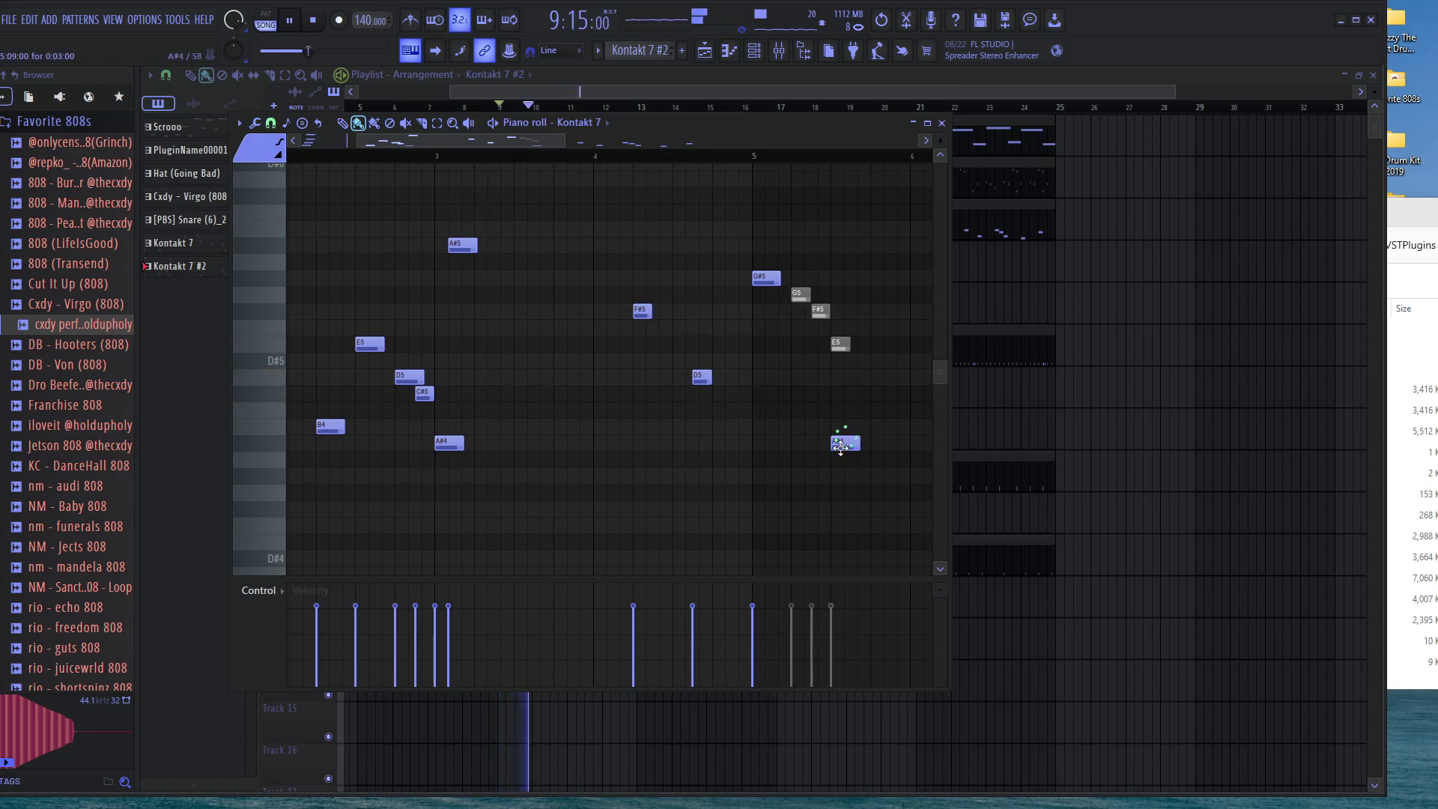
Move the A#4 close to the start of bar 5 and shift the G#5 to just before the G5 while listening
{"action": "left_click_drag", "start_coordinate": [840, 447], "coordinate": [760, 443]}
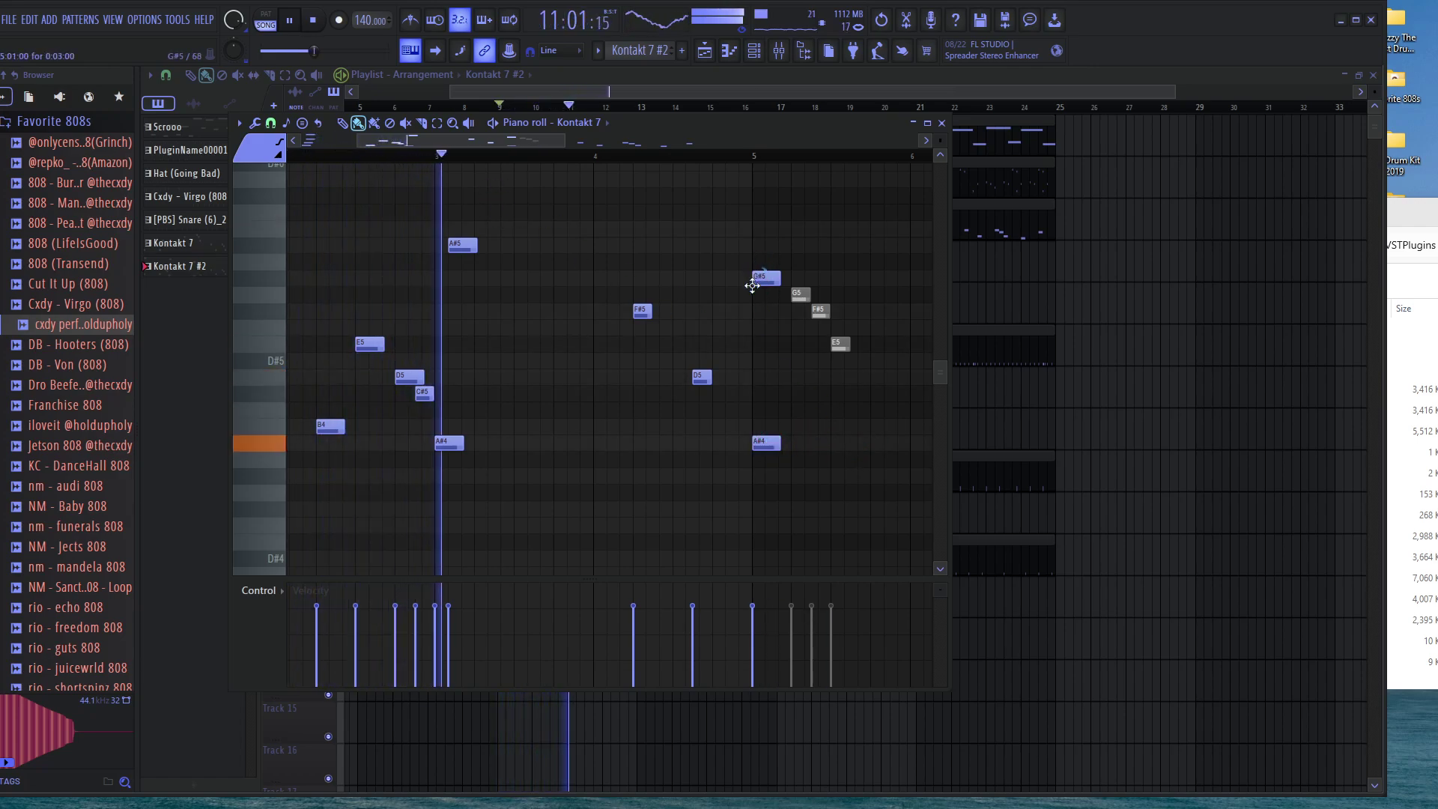
{"action": "left_click_drag", "start_coordinate": [751, 286], "coordinate": [774, 285]}
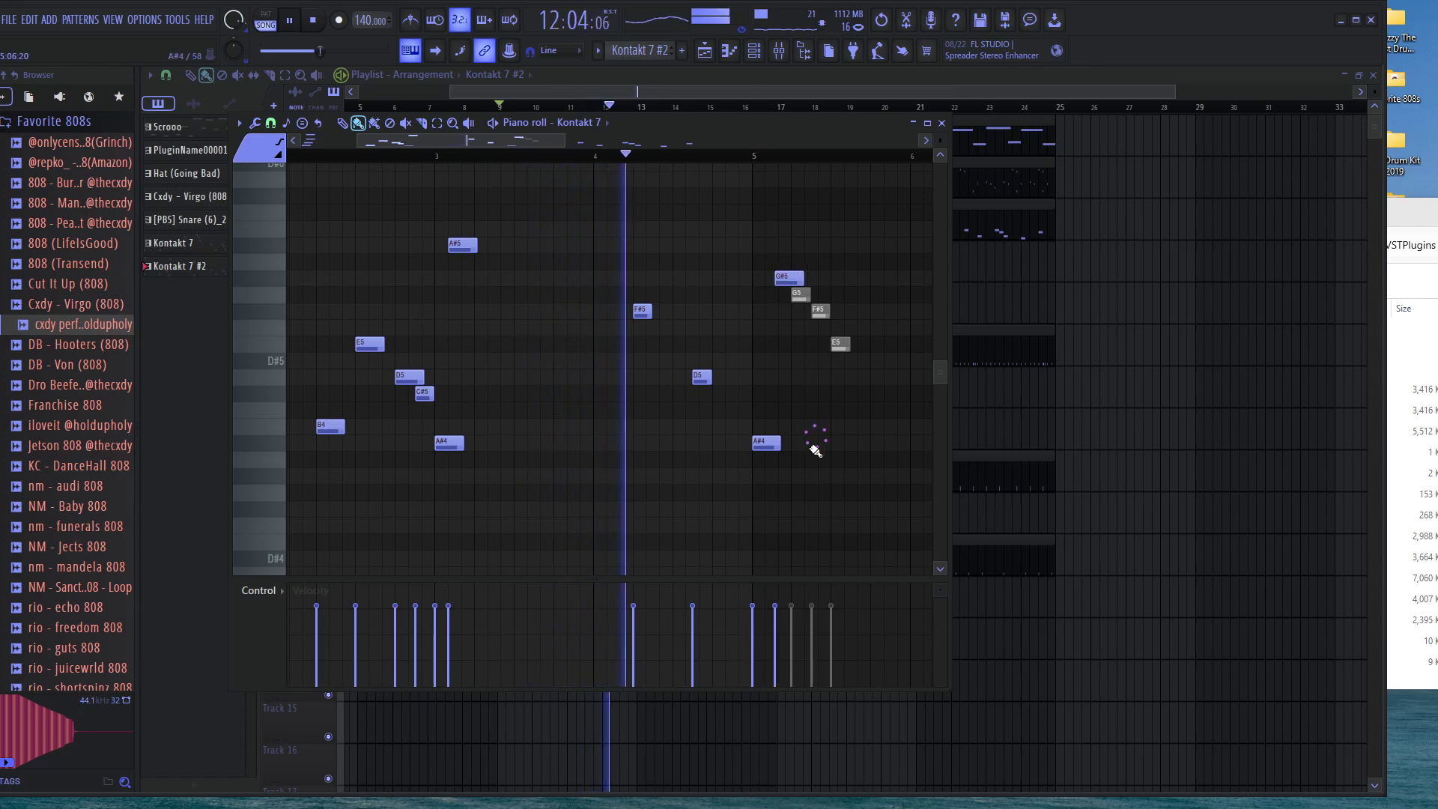
{"action": "left_click_drag", "start_coordinate": [765, 442], "coordinate": [771, 442]}
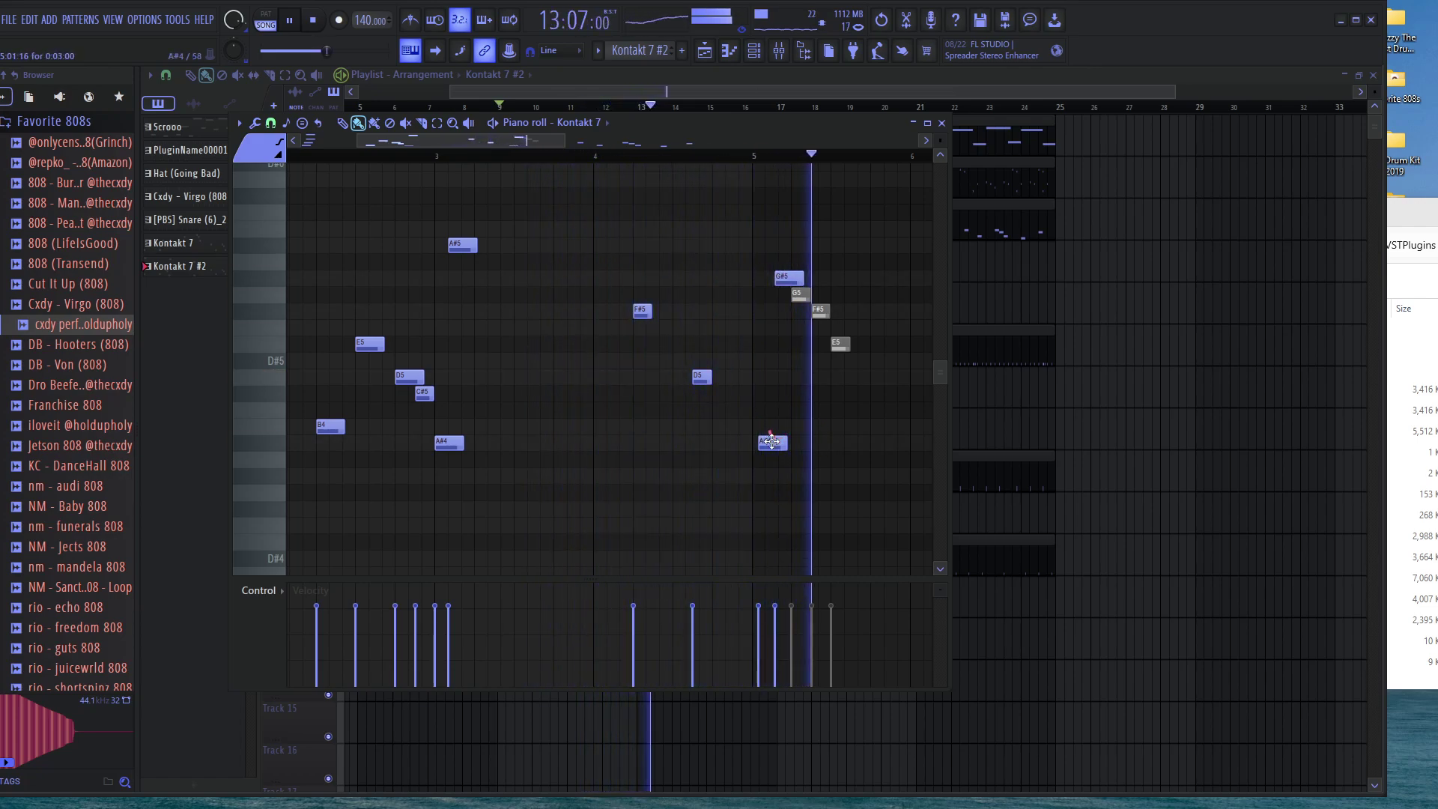
{"action": "key", "text": "space"}
Lower the low note in bar 5 to G4 and place the high note before the muted run at F#5
{"action": "left_click", "coordinate": [776, 459]}
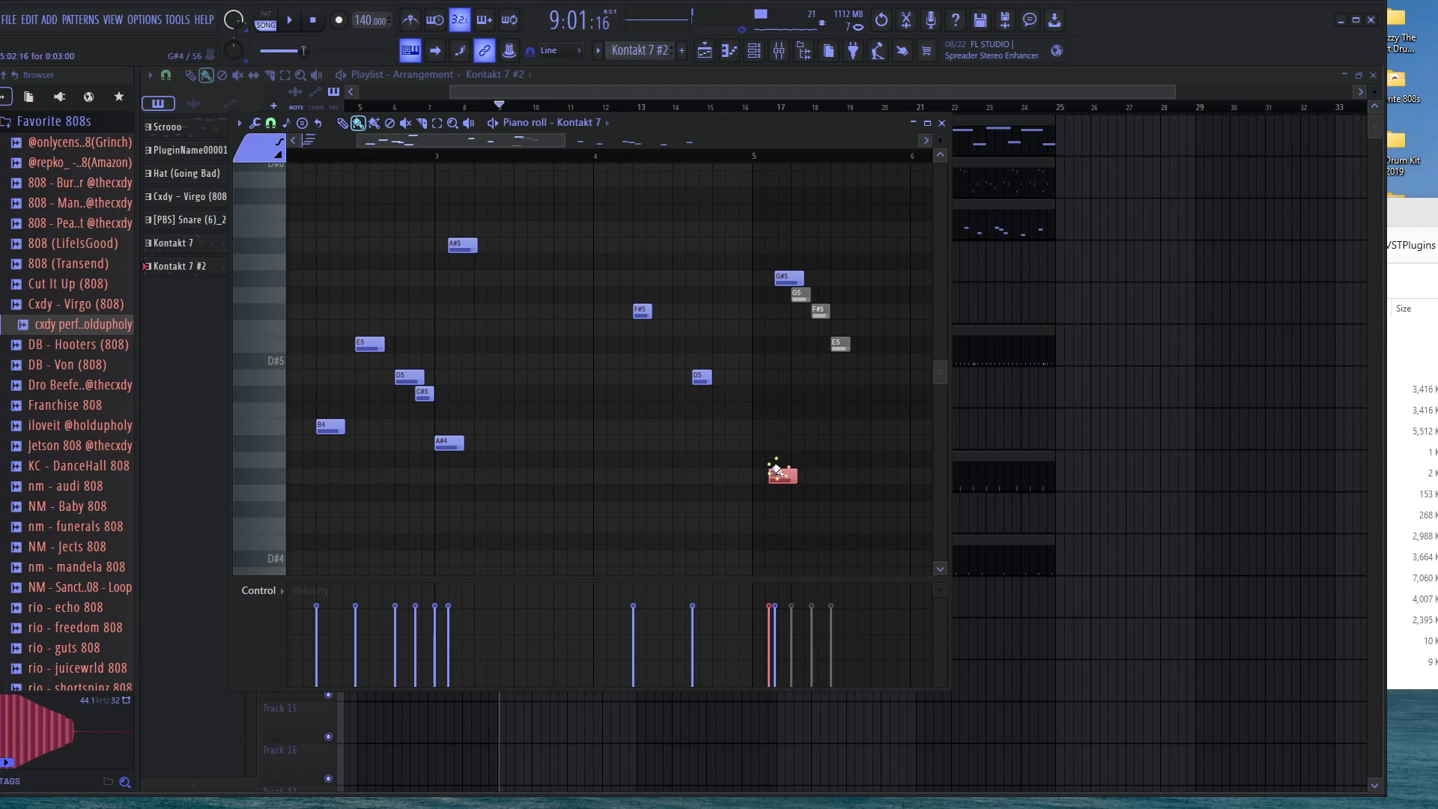
{"action": "mouse_move", "coordinate": [777, 470]}
{"action": "left_mouse_down"}
{"action": "mouse_move", "coordinate": [774, 500]}
{"action": "mouse_move", "coordinate": [775, 487]}
{"action": "left_mouse_up"}
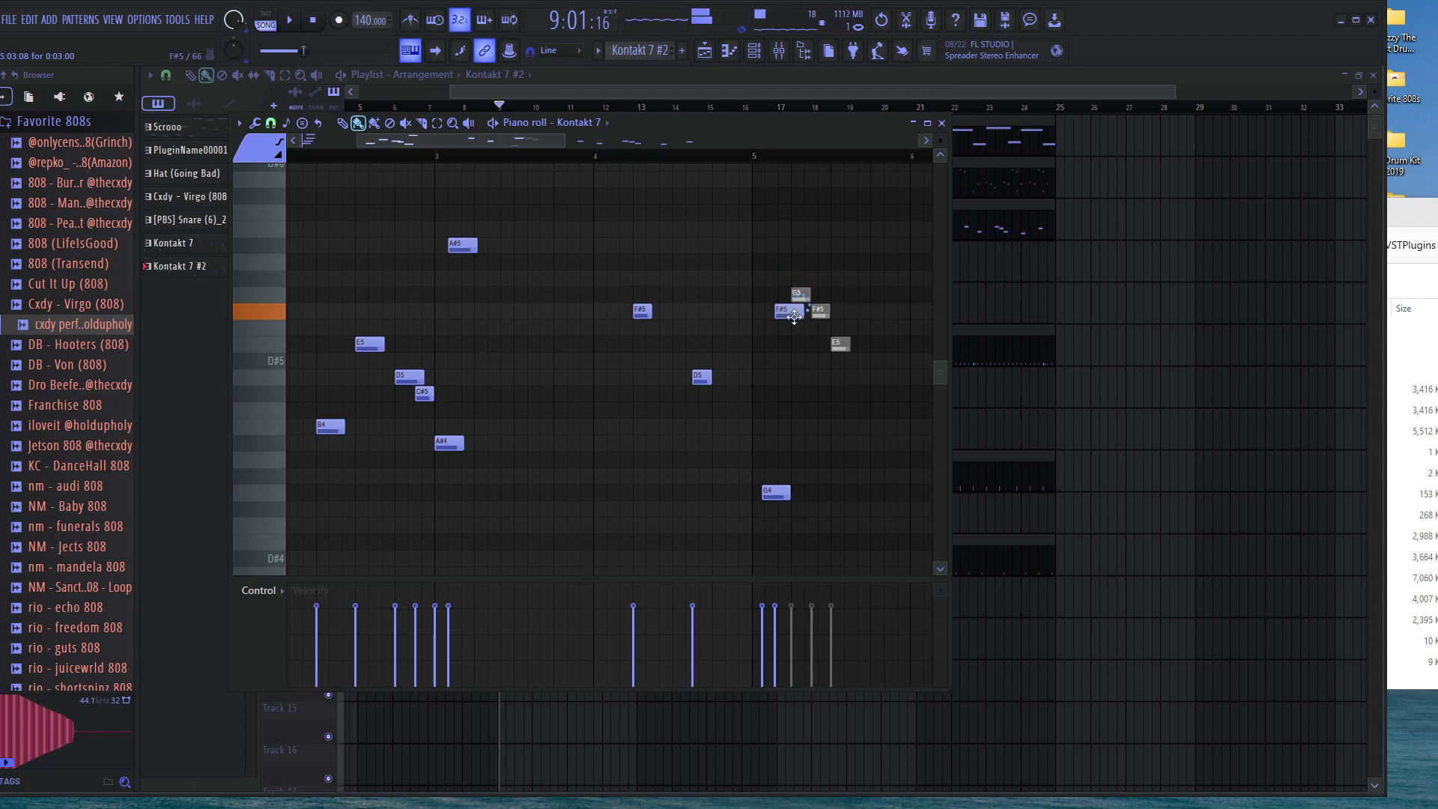
{"action": "left_click_drag", "start_coordinate": [785, 315], "coordinate": [791, 311]}
Audition from bar 5 and lower the low note to F#4 at the start of the bar
{"action": "left_click", "coordinate": [757, 157]}
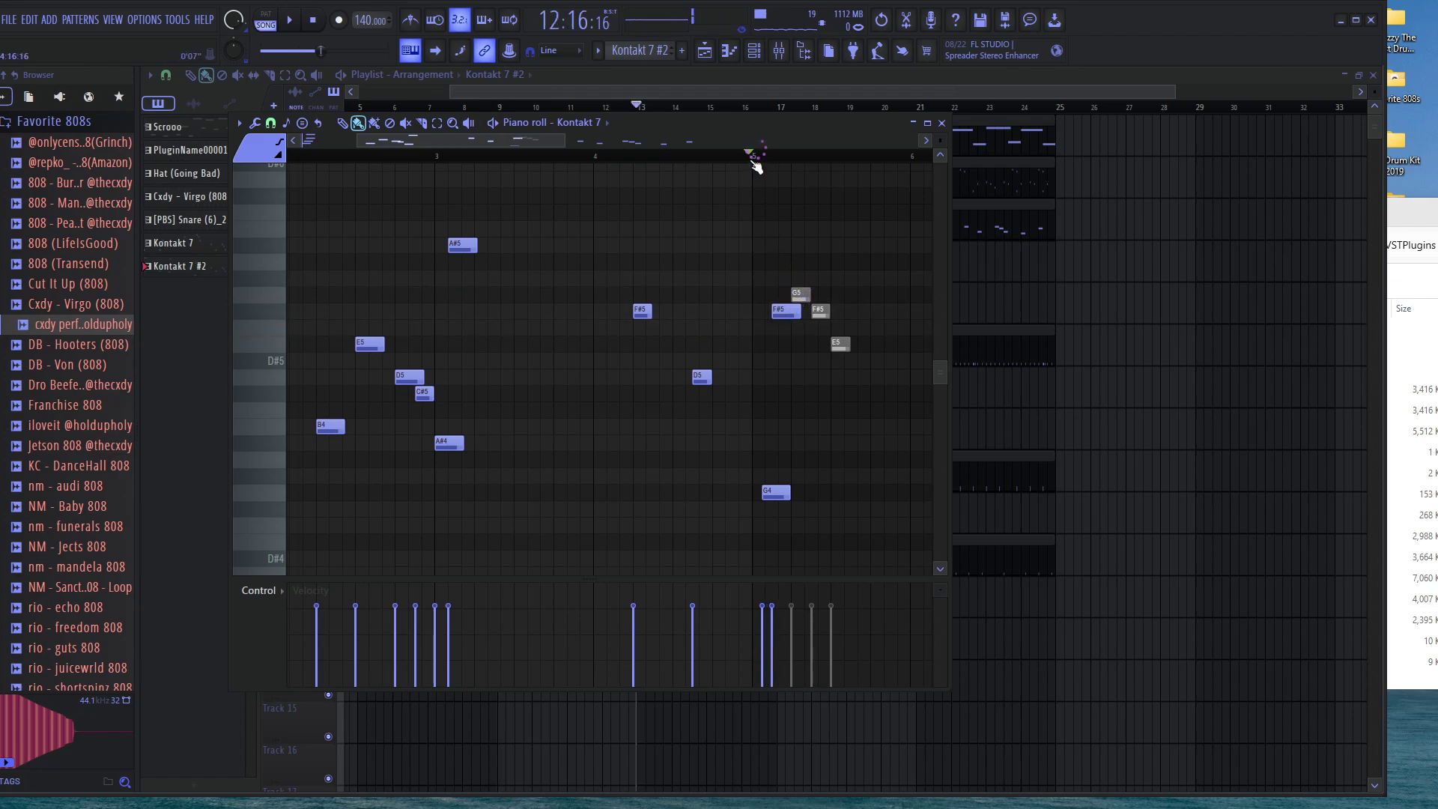
{"action": "key", "text": "space"}
{"action": "key", "text": "space"}
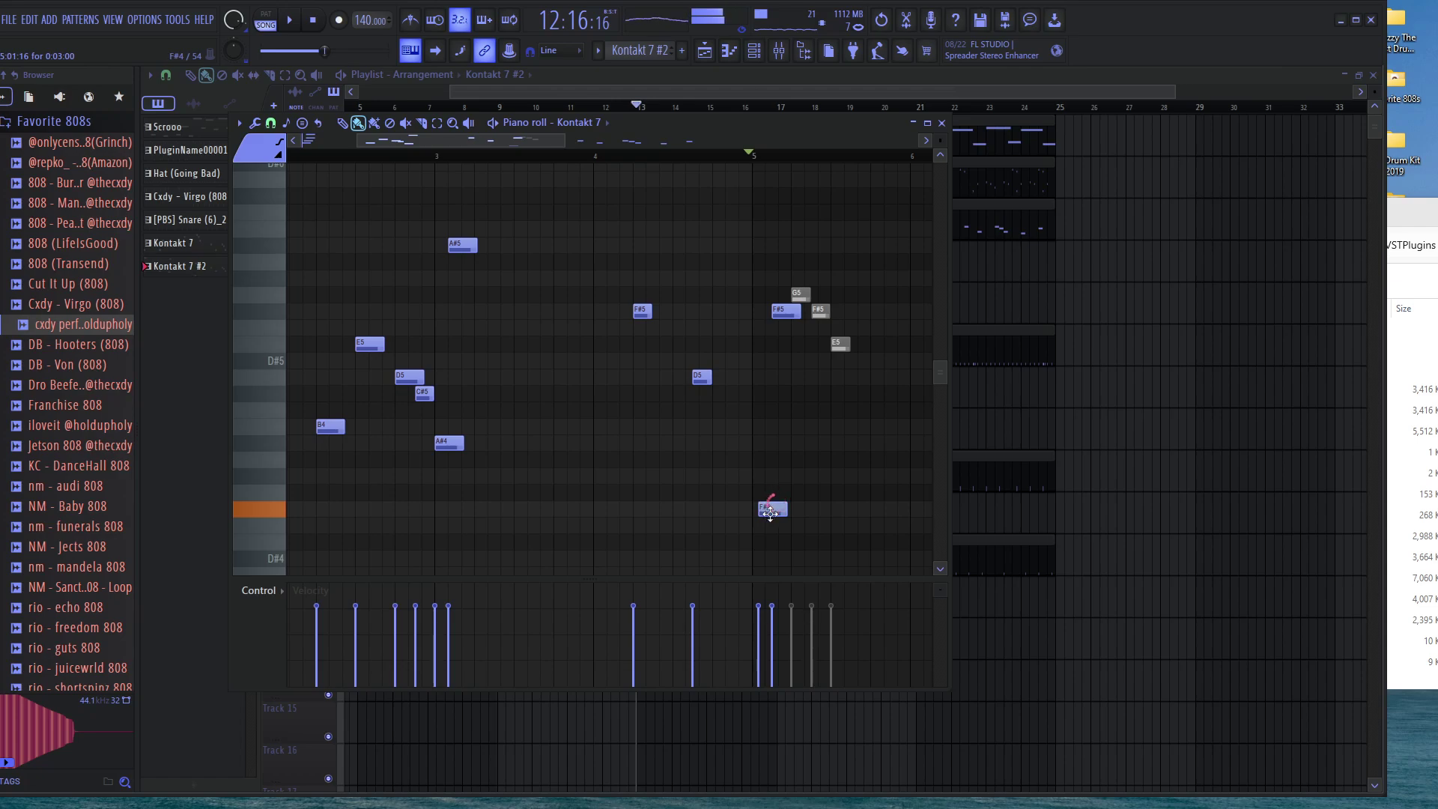
{"action": "key", "text": "space"}
{"action": "key", "text": "space"}
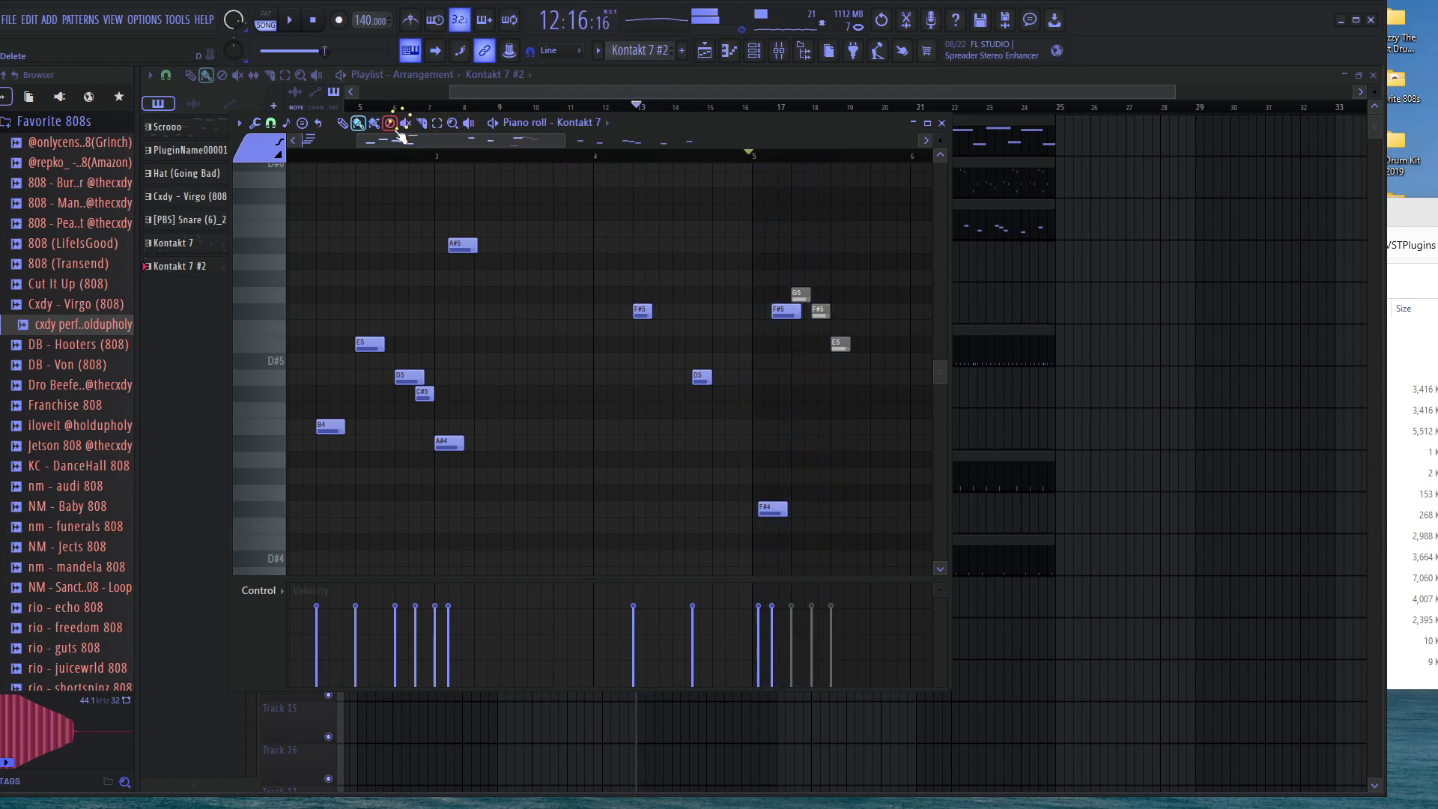
Unmute the G5, F#5 and E5 notes in bar 5, listen, and return to the Paint tool
{"action": "mouse_move", "coordinate": [798, 294]}
{"action": "left_mouse_down"}
{"action": "mouse_move", "coordinate": [838, 316]}
{"action": "mouse_move", "coordinate": [851, 372]}
{"action": "left_mouse_up"}
{"action": "key", "text": "space"}
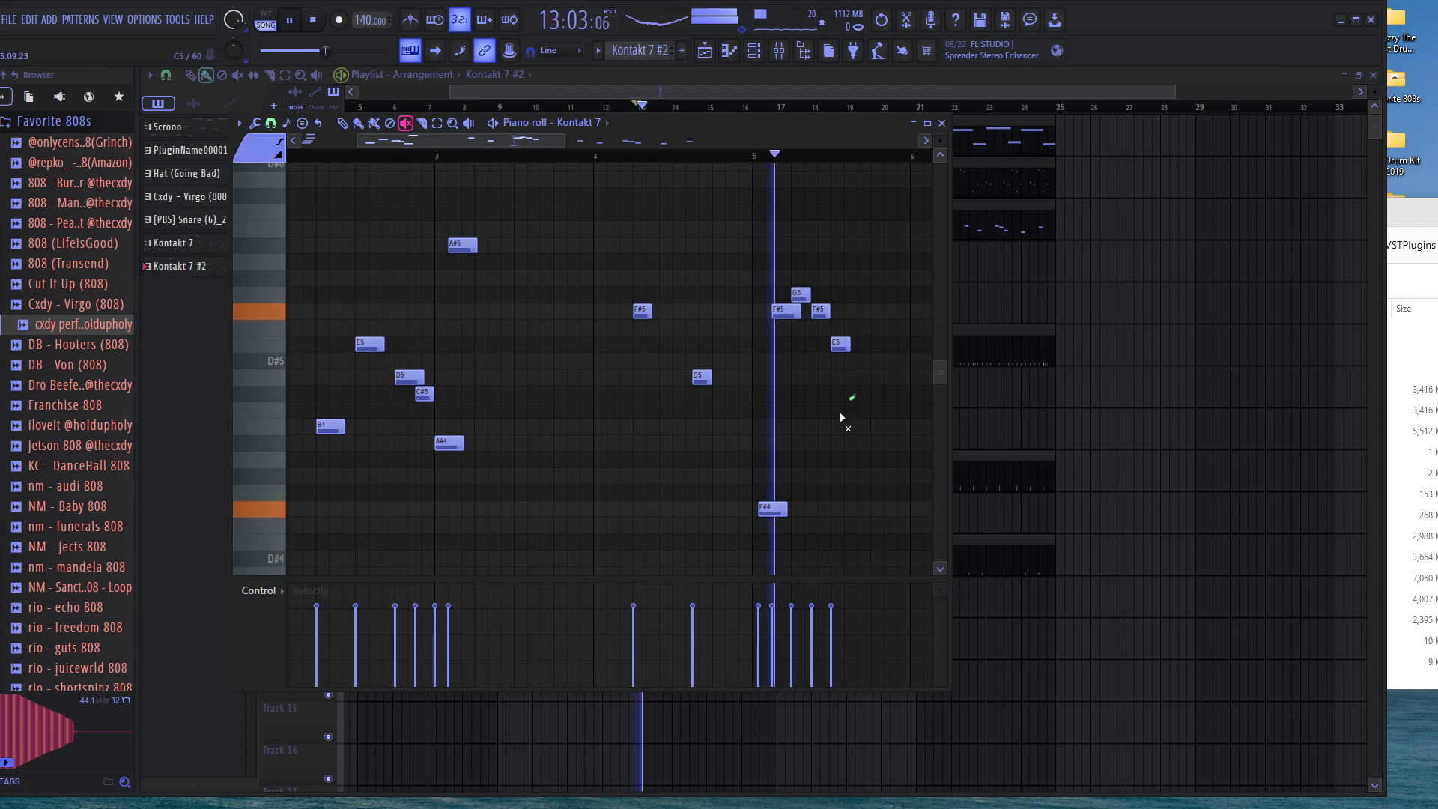
{"action": "scroll", "coordinate": [815, 420], "scroll_direction": "up", "scroll_amount": 1}
{"action": "key", "text": "ctrl+space"}
{"action": "scroll", "coordinate": [797, 399], "scroll_direction": "down", "scroll_amount": 3}
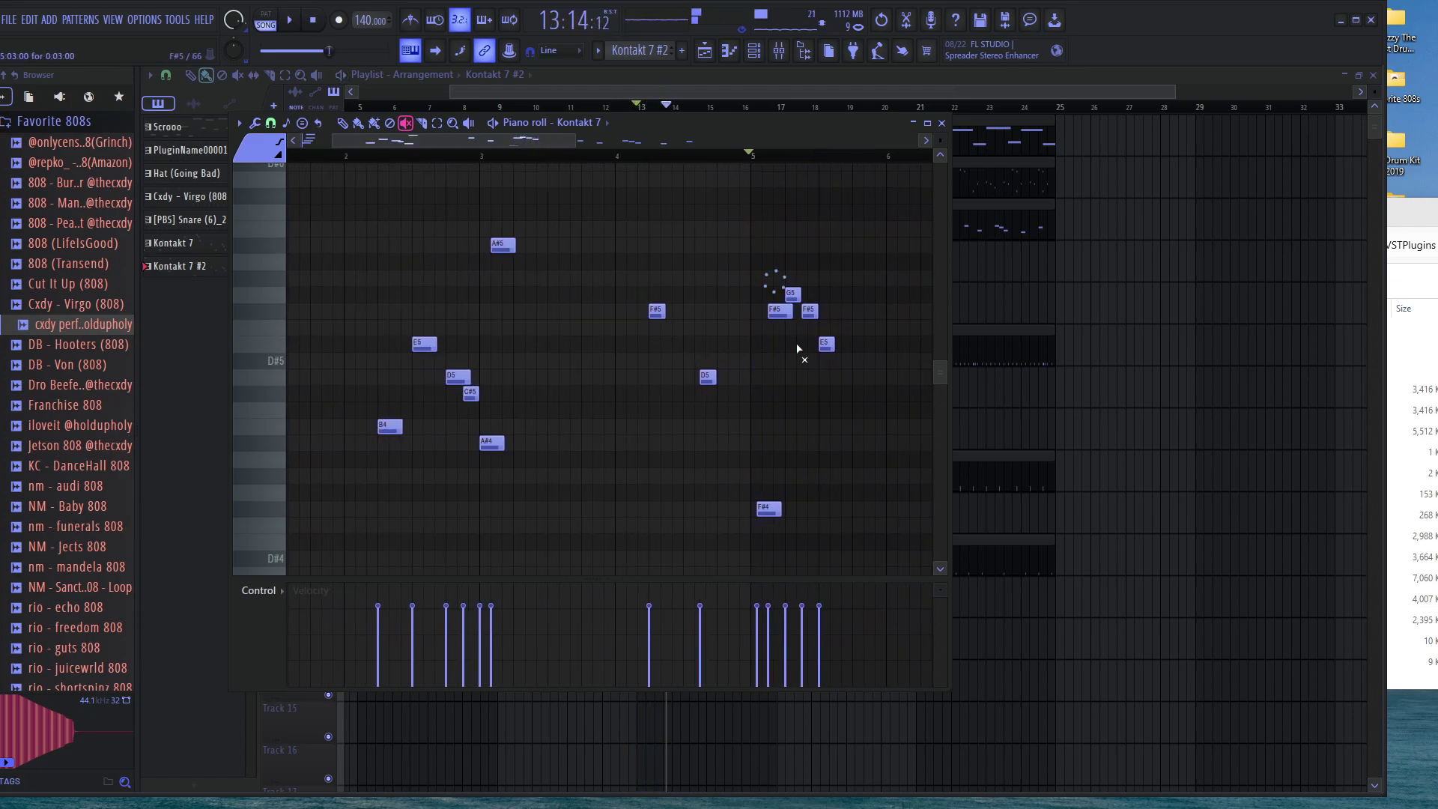
{"action": "scroll", "coordinate": [773, 522], "scroll_direction": "up", "scroll_amount": 1}
{"action": "key", "text": "b"}
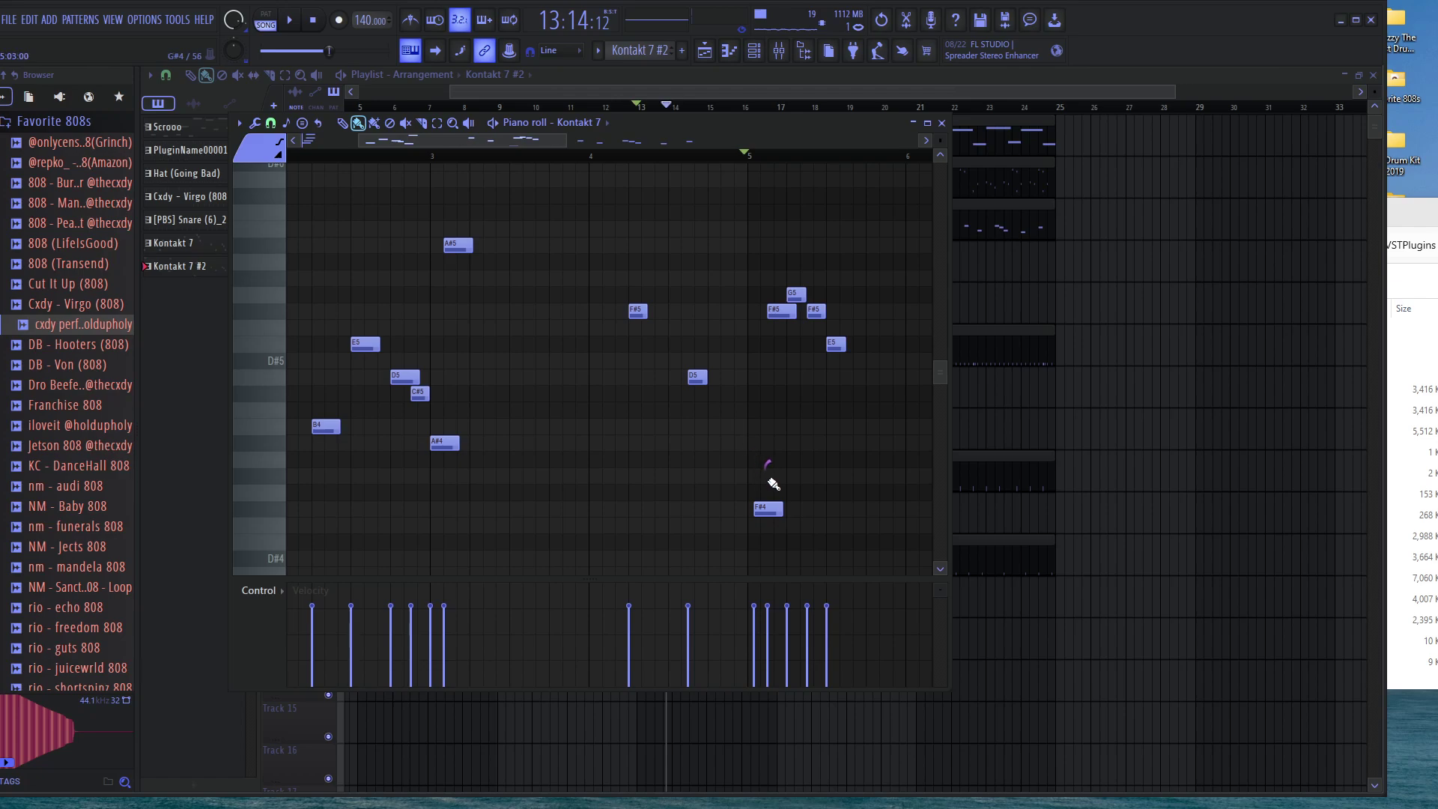
Review the bar 5 notes, play the arrangement from bar 9 following the counter-melody, and close the piano roll
{"action": "scroll", "coordinate": [796, 411], "scroll_direction": "up", "scroll_amount": 1}
{"action": "scroll", "coordinate": [797, 308], "scroll_direction": "up", "scroll_amount": 1}
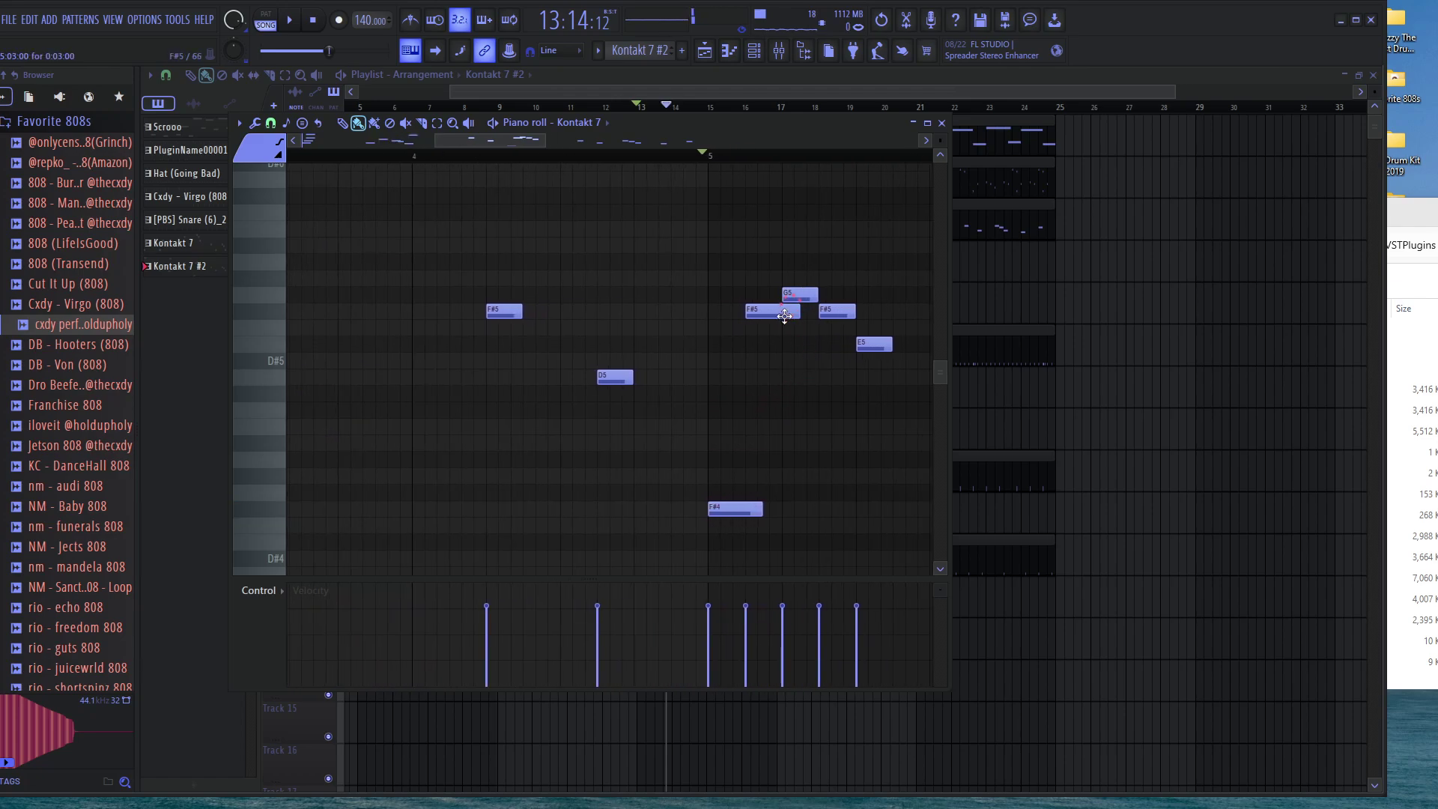
{"action": "scroll", "coordinate": [719, 206], "scroll_direction": "down", "scroll_amount": 2}
{"action": "scroll", "coordinate": [667, 161], "scroll_direction": "down", "scroll_amount": 1}
{"action": "left_click_drag", "start_coordinate": [636, 149], "coordinate": [260, 296]}
{"action": "key", "text": "space"}
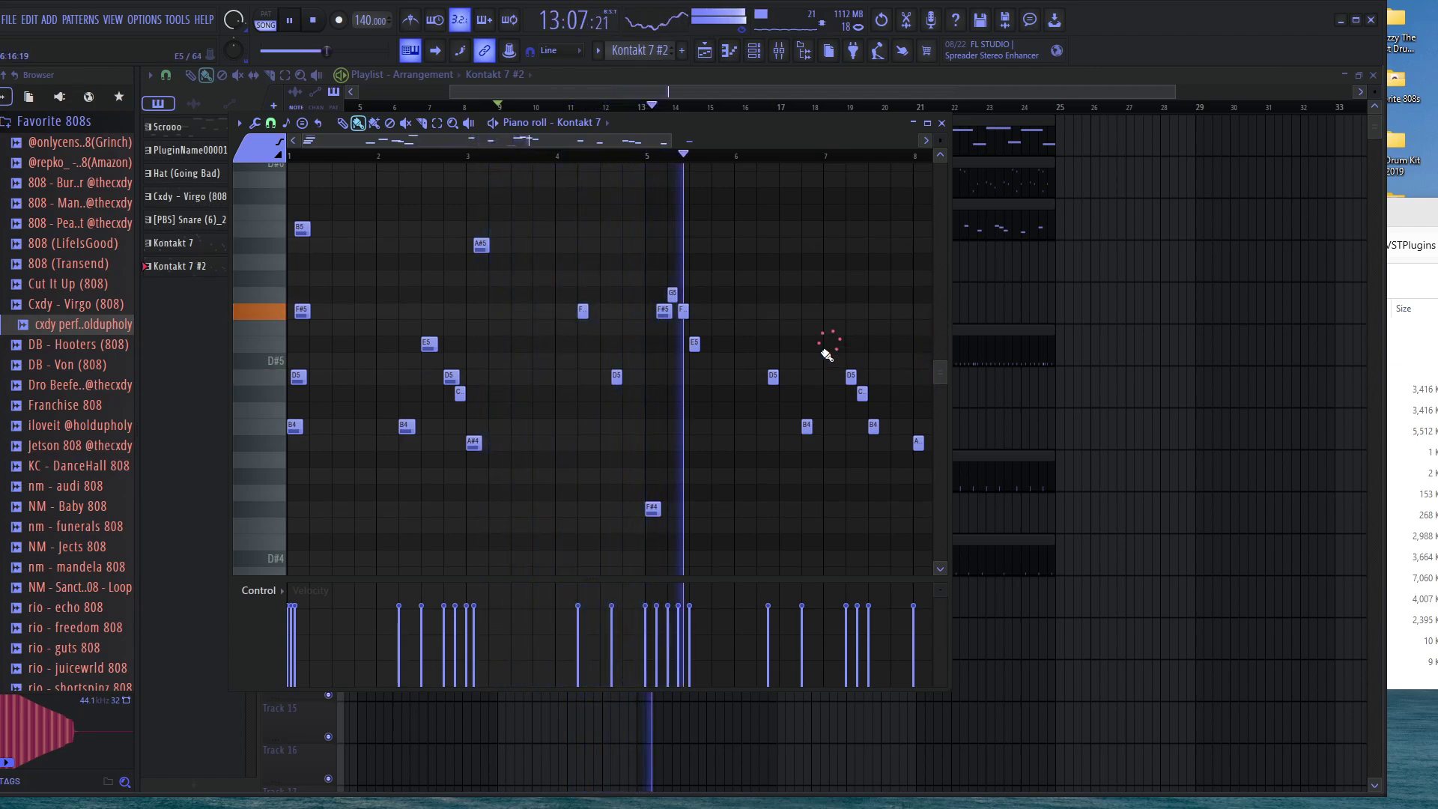
{"action": "scroll", "coordinate": [800, 450], "scroll_direction": "up", "scroll_amount": 1}
{"action": "scroll", "coordinate": [833, 396], "scroll_direction": "up", "scroll_amount": 2}
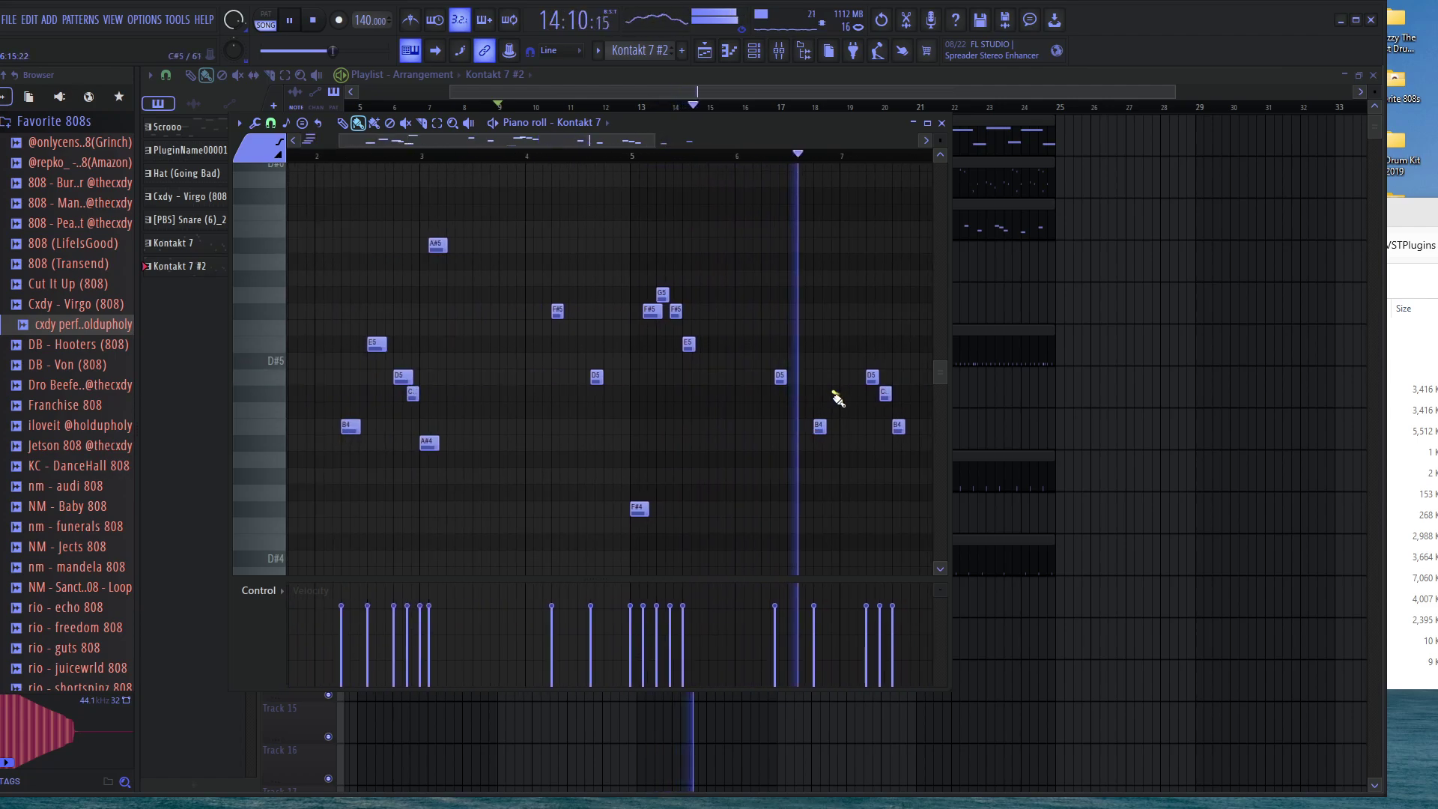
{"action": "scroll", "coordinate": [841, 396], "scroll_direction": "up", "scroll_amount": 1}
{"action": "left_click_drag", "start_coordinate": [525, 143], "coordinate": [680, 145]}
{"action": "scroll", "coordinate": [711, 331], "scroll_direction": "down", "scroll_amount": 3}
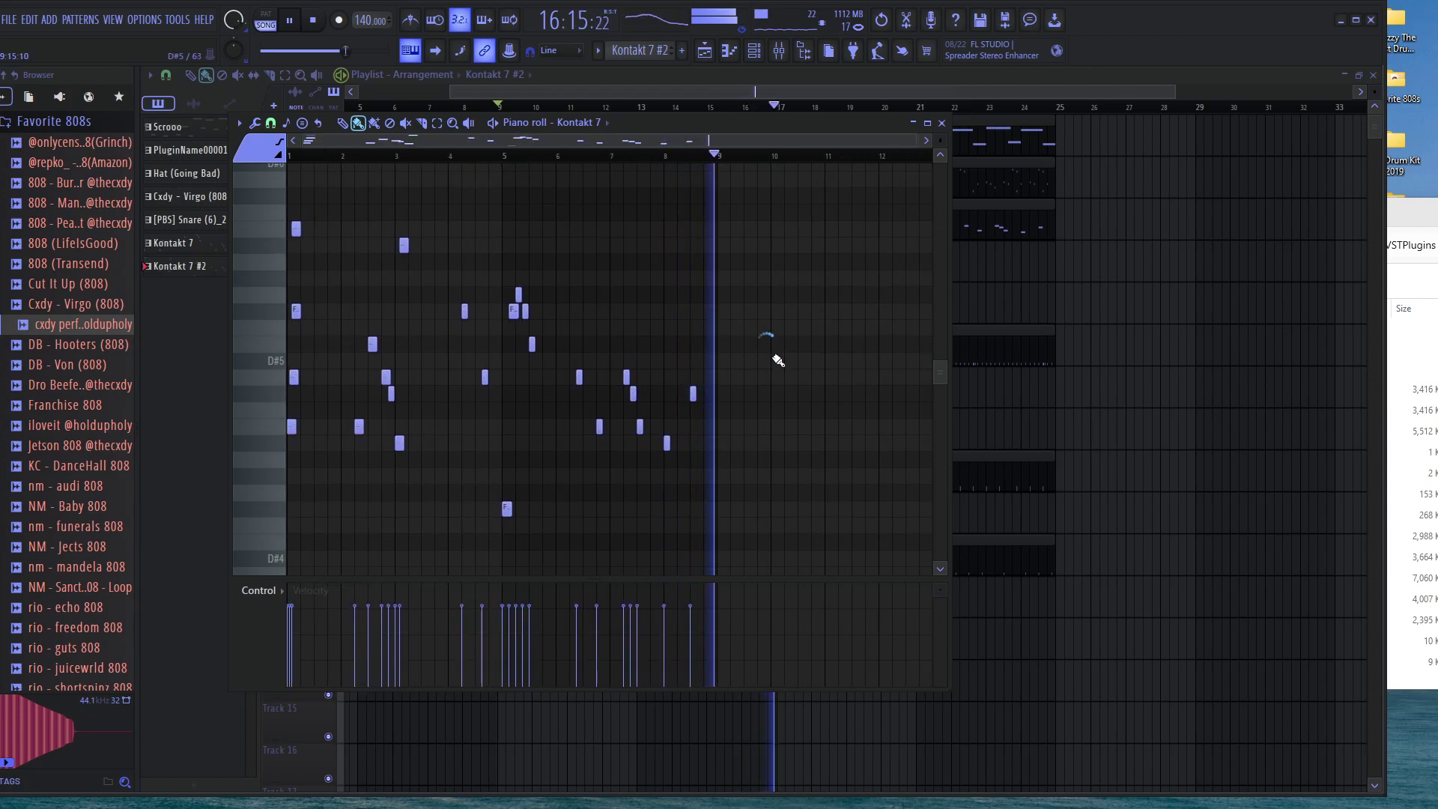
{"action": "left_click", "coordinate": [942, 122]}
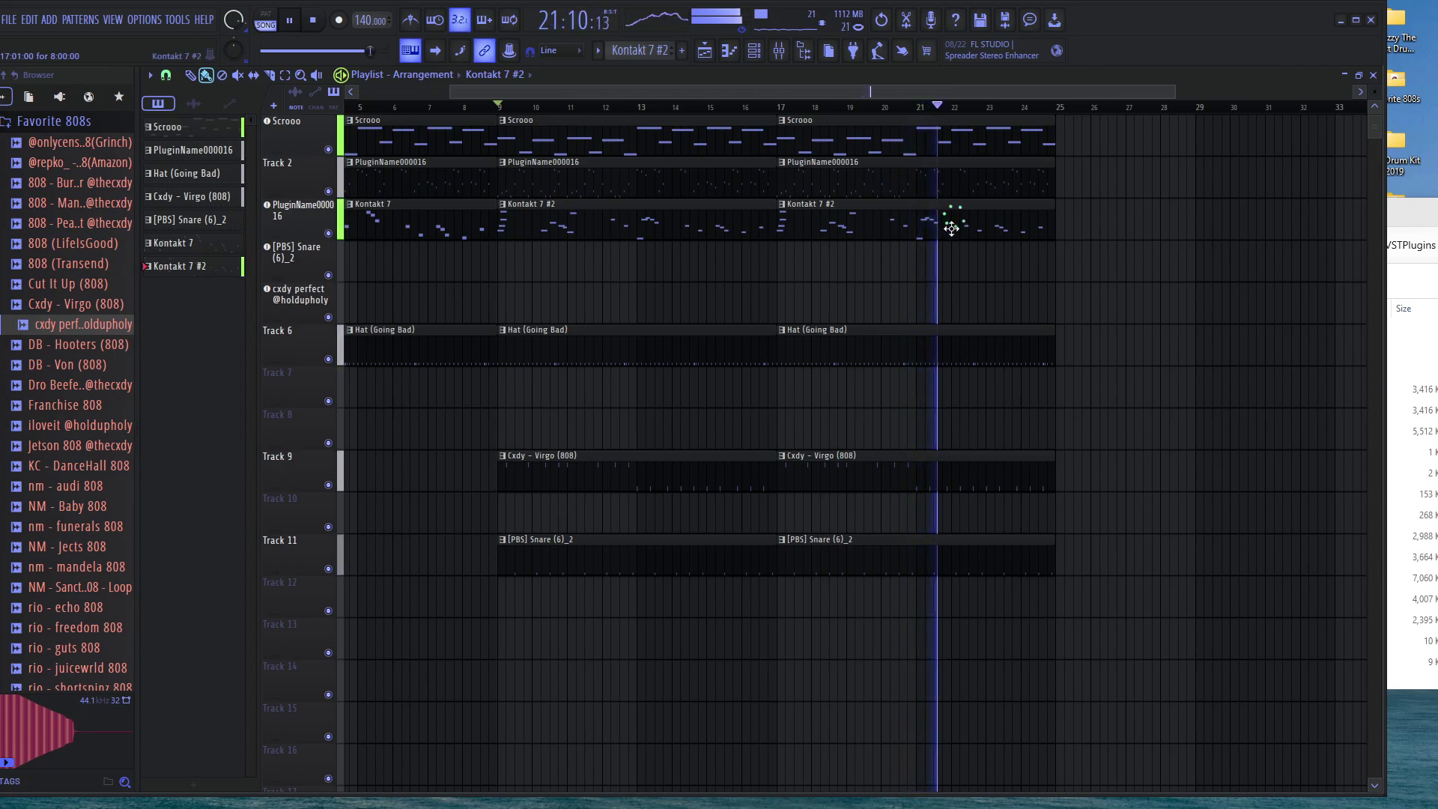
{"action": "key", "text": "space"}
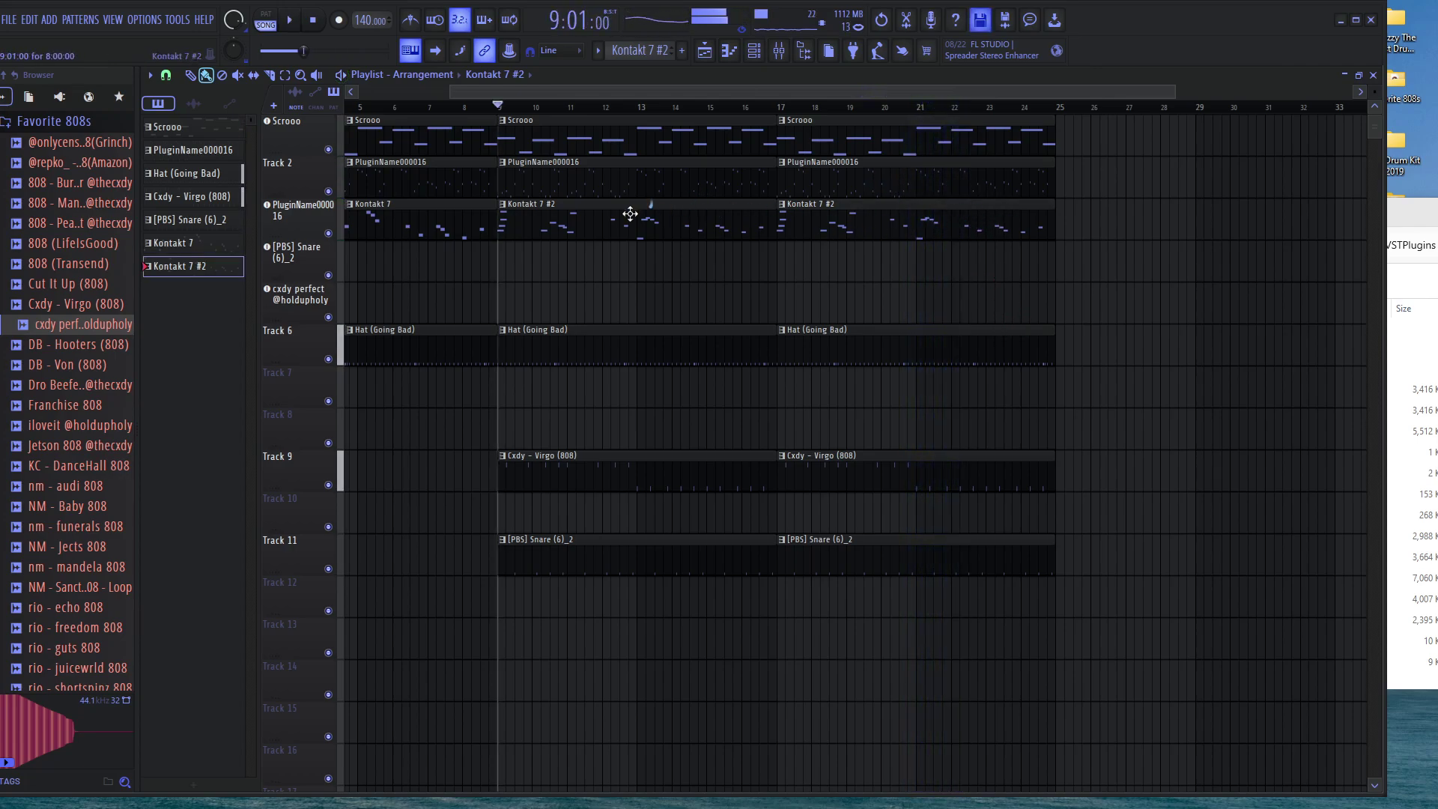
Reopen the Kontakt 7 #2 clip's piano roll on the Kontakt 7 channel and play it
{"action": "double_click", "coordinate": [604, 214]}
{"action": "left_click", "coordinate": [603, 123]}
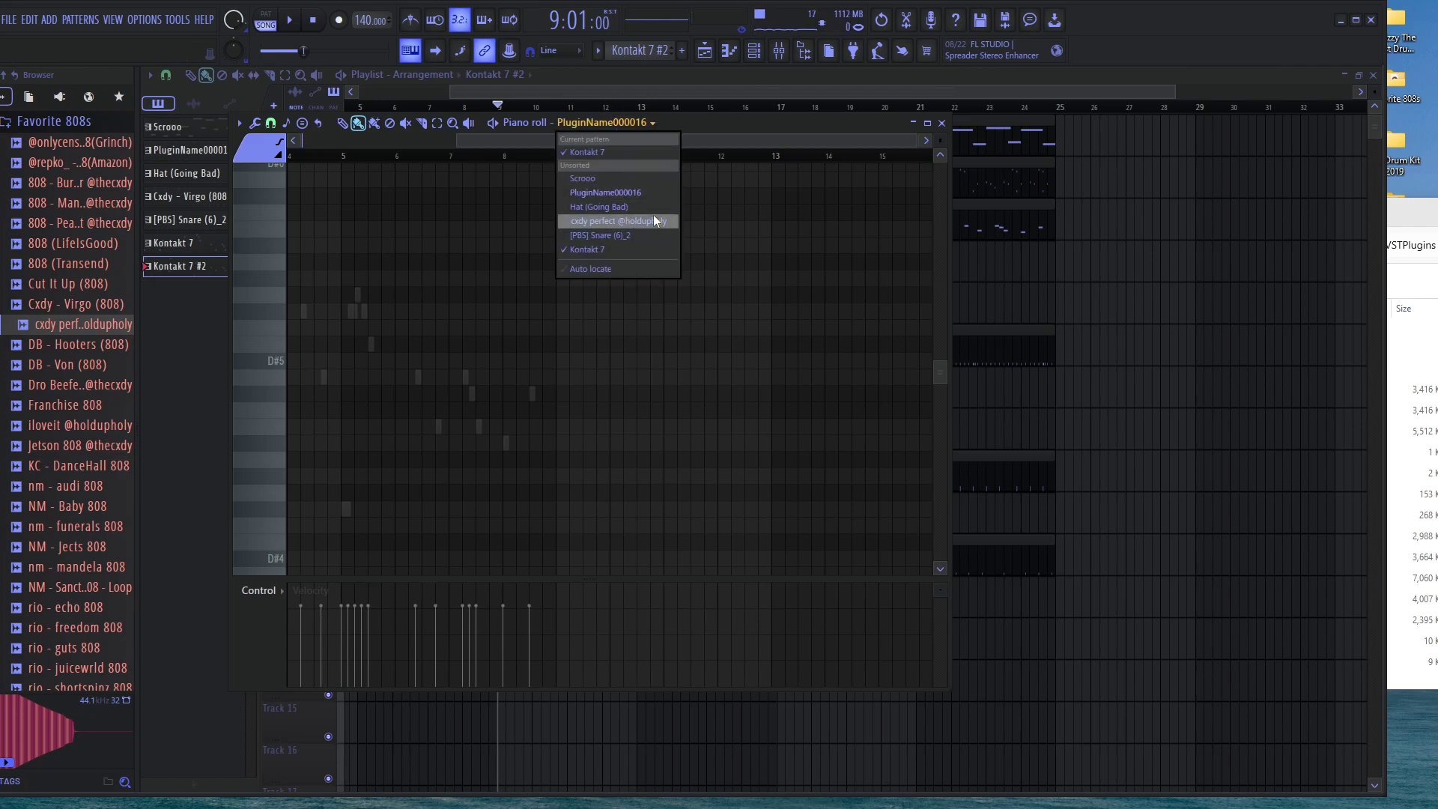
{"action": "left_click", "coordinate": [614, 249]}
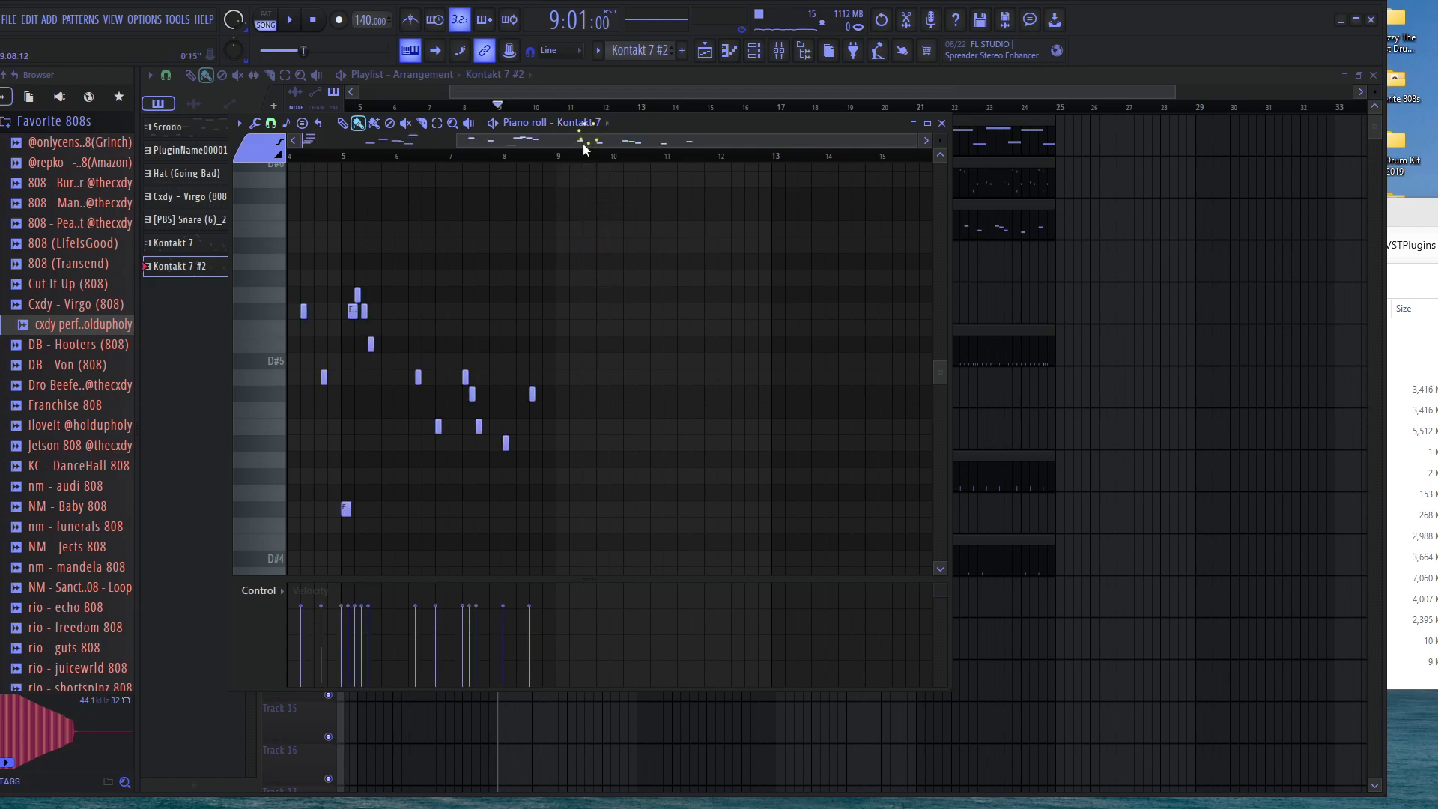
{"action": "scroll", "coordinate": [398, 388], "scroll_direction": "up", "scroll_amount": 5}
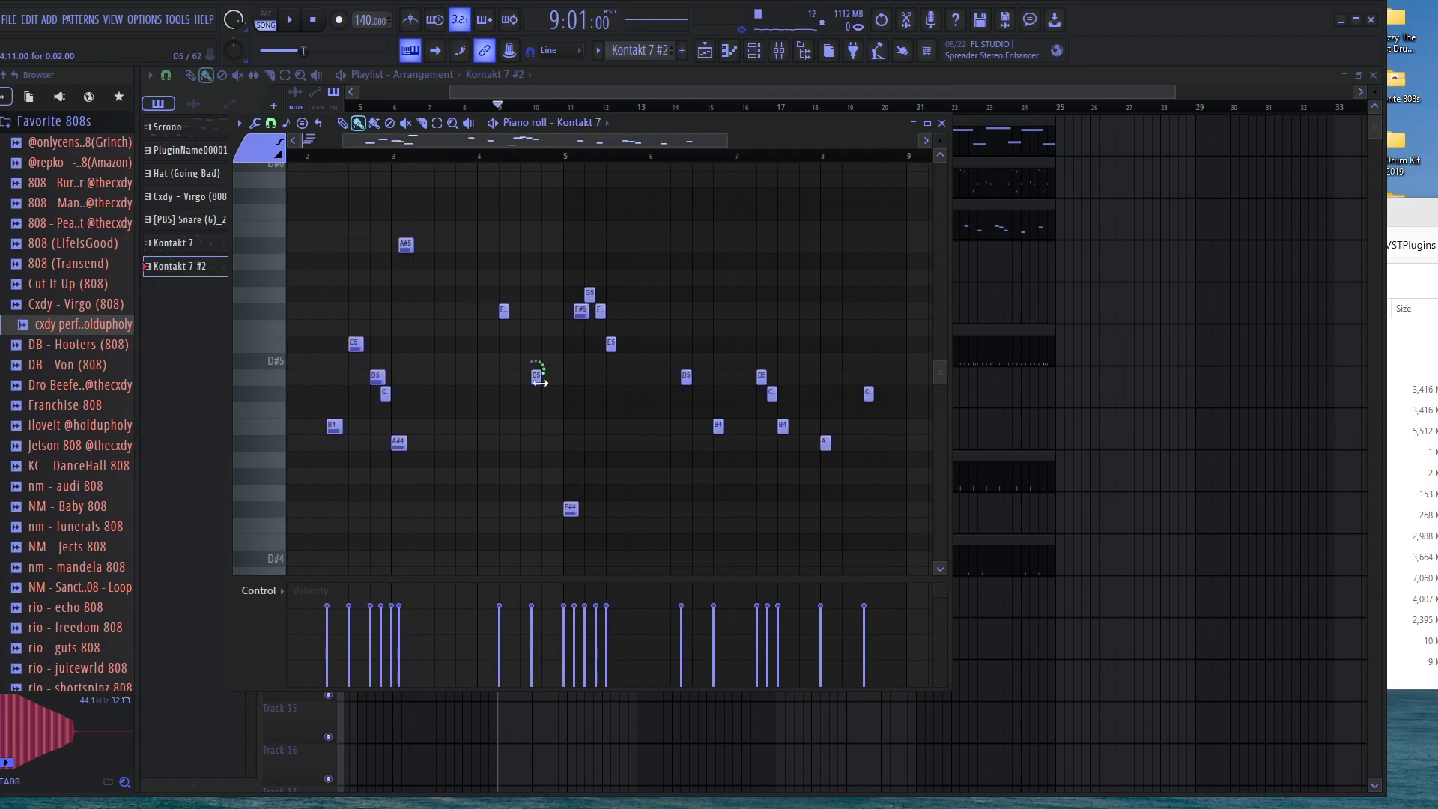
{"action": "key", "text": "space"}
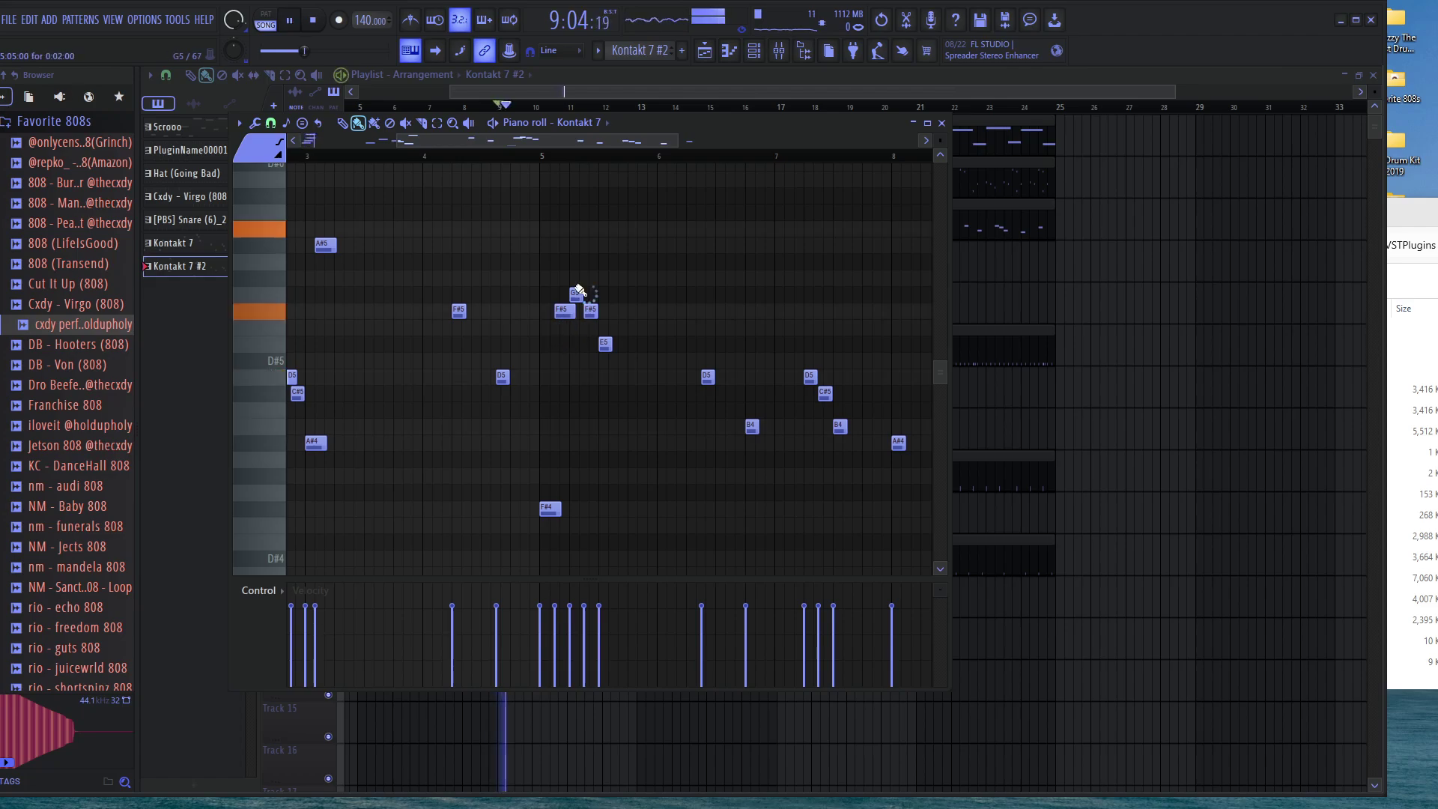
Show note pan in the control lane and select the five bar 5 notes from the F#4 to the E5
{"action": "key", "text": "e"}
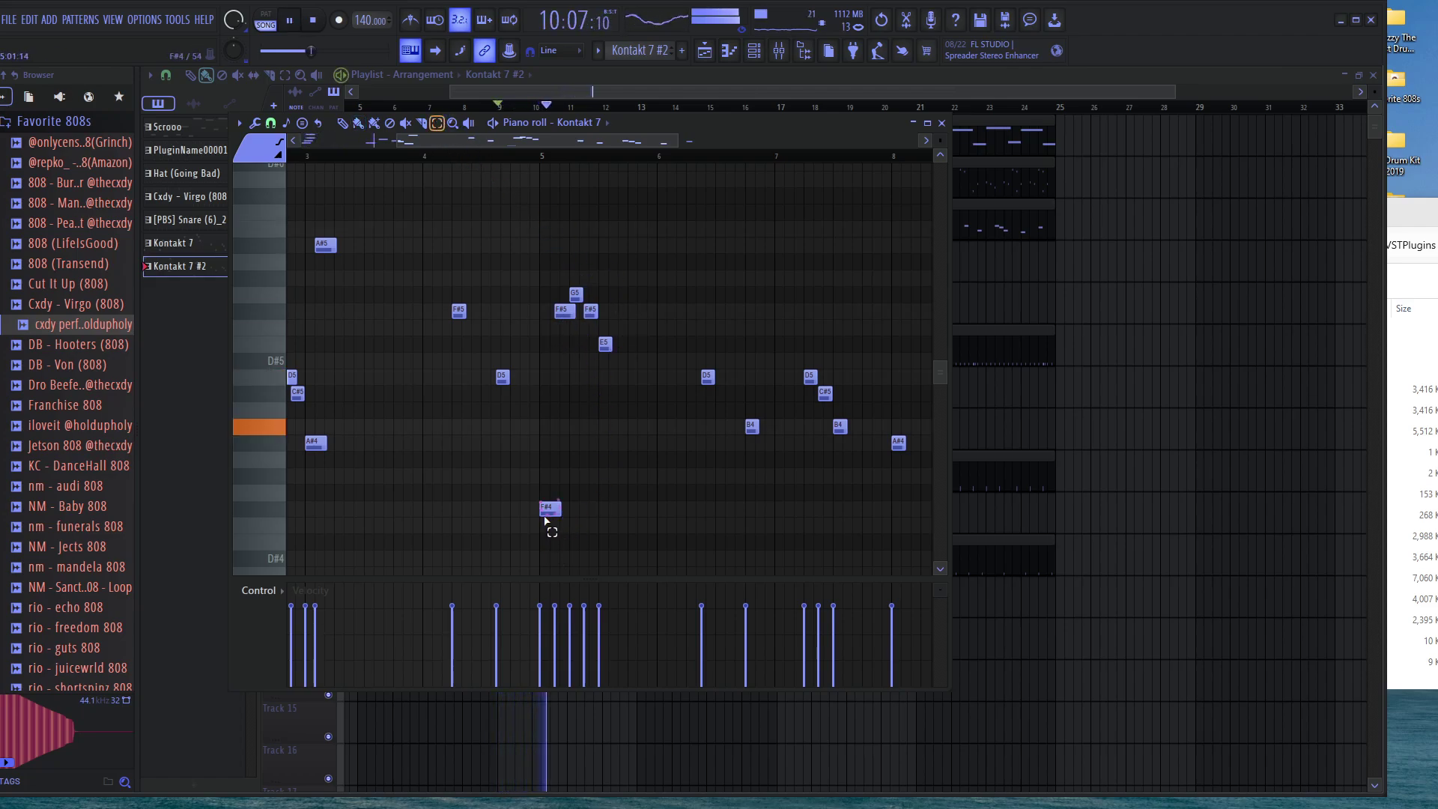
{"action": "left_click", "coordinate": [258, 591]}
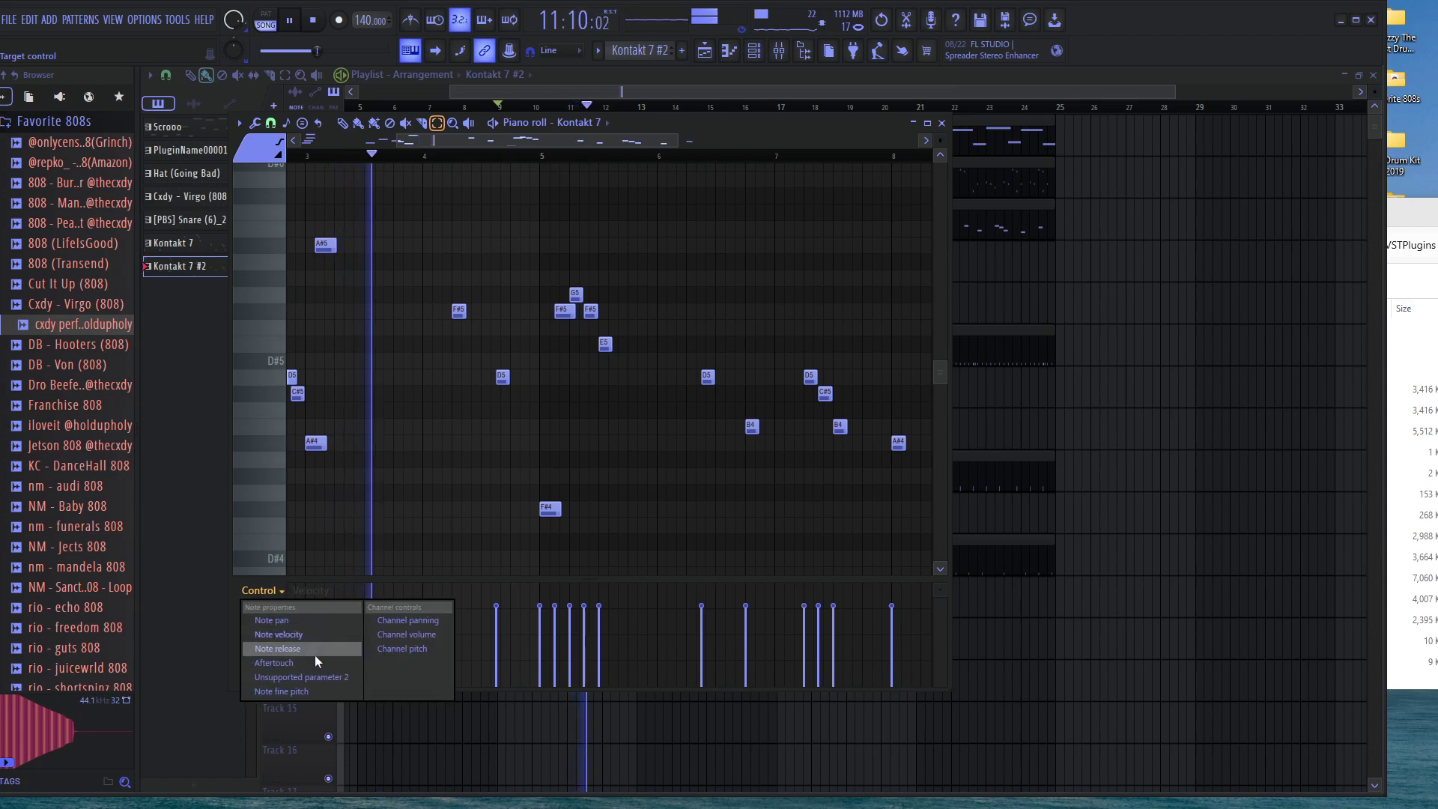
{"action": "left_click", "coordinate": [271, 620]}
{"action": "left_click_drag", "start_coordinate": [535, 550], "coordinate": [622, 271]}
{"action": "left_click", "coordinate": [359, 124]}
Undo the stretching of the selected notes and copy all five three beats later, playing from bar 5
{"action": "left_click_drag", "start_coordinate": [611, 344], "coordinate": [687, 347]}
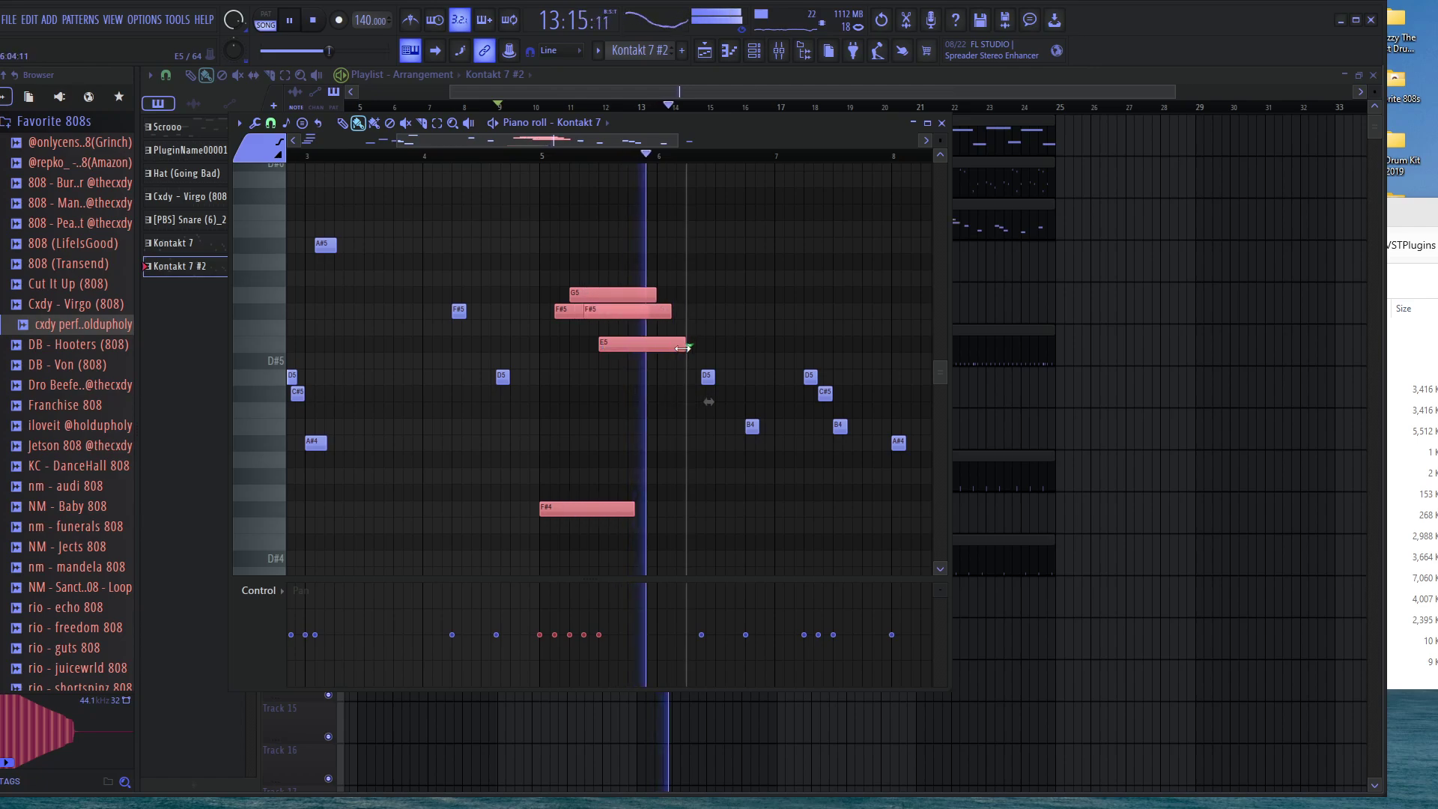
{"action": "key", "text": "ctrl+z"}
{"action": "key", "text": "space"}
{"action": "left_click", "coordinate": [540, 154]}
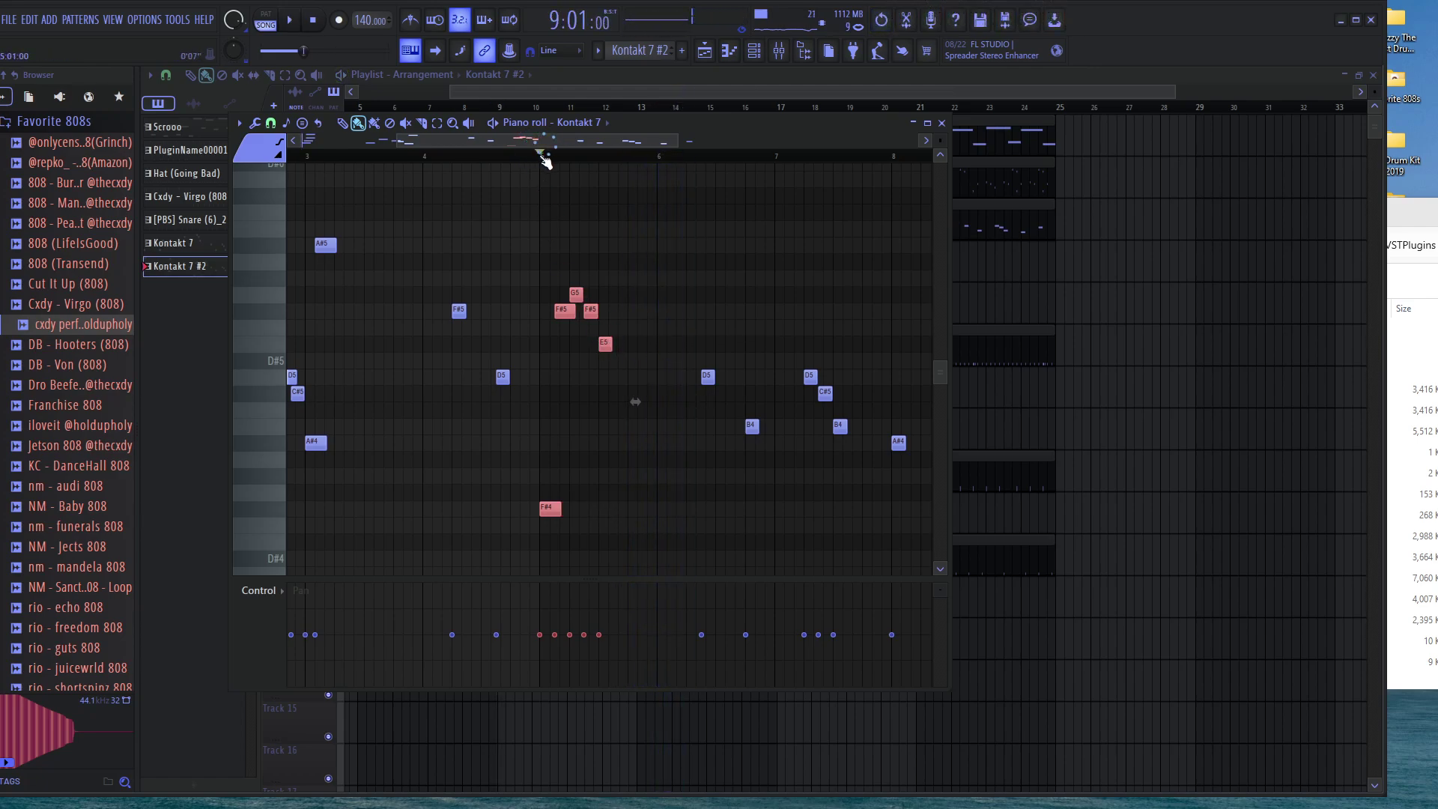
{"action": "key", "text": "space"}
{"action": "left_click_drag", "start_coordinate": [607, 341], "coordinate": [693, 338]}
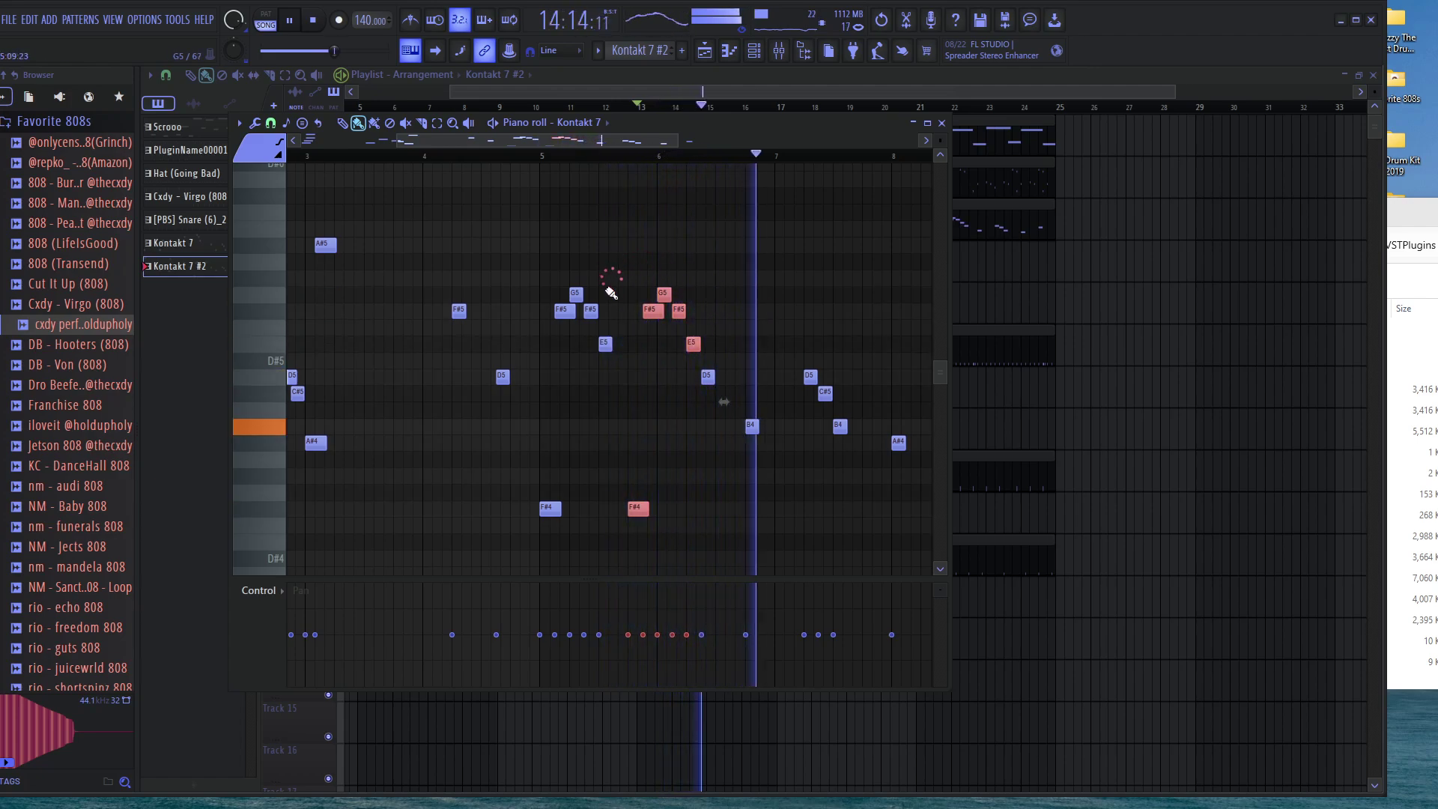
Raise the pan of the five copied notes to the maximum, auditioning them from bar 5
{"action": "key", "text": "space"}
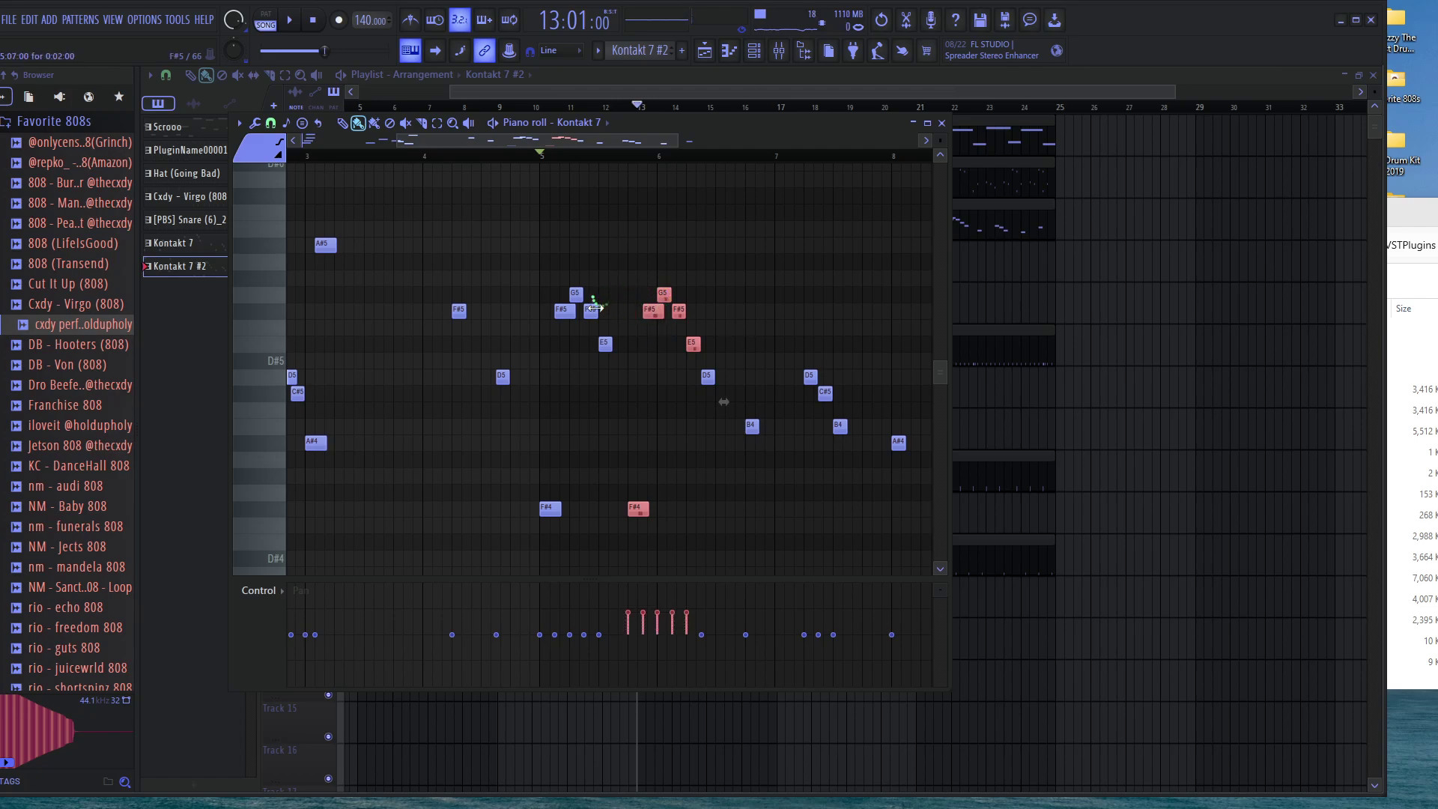
{"action": "key", "text": "space"}
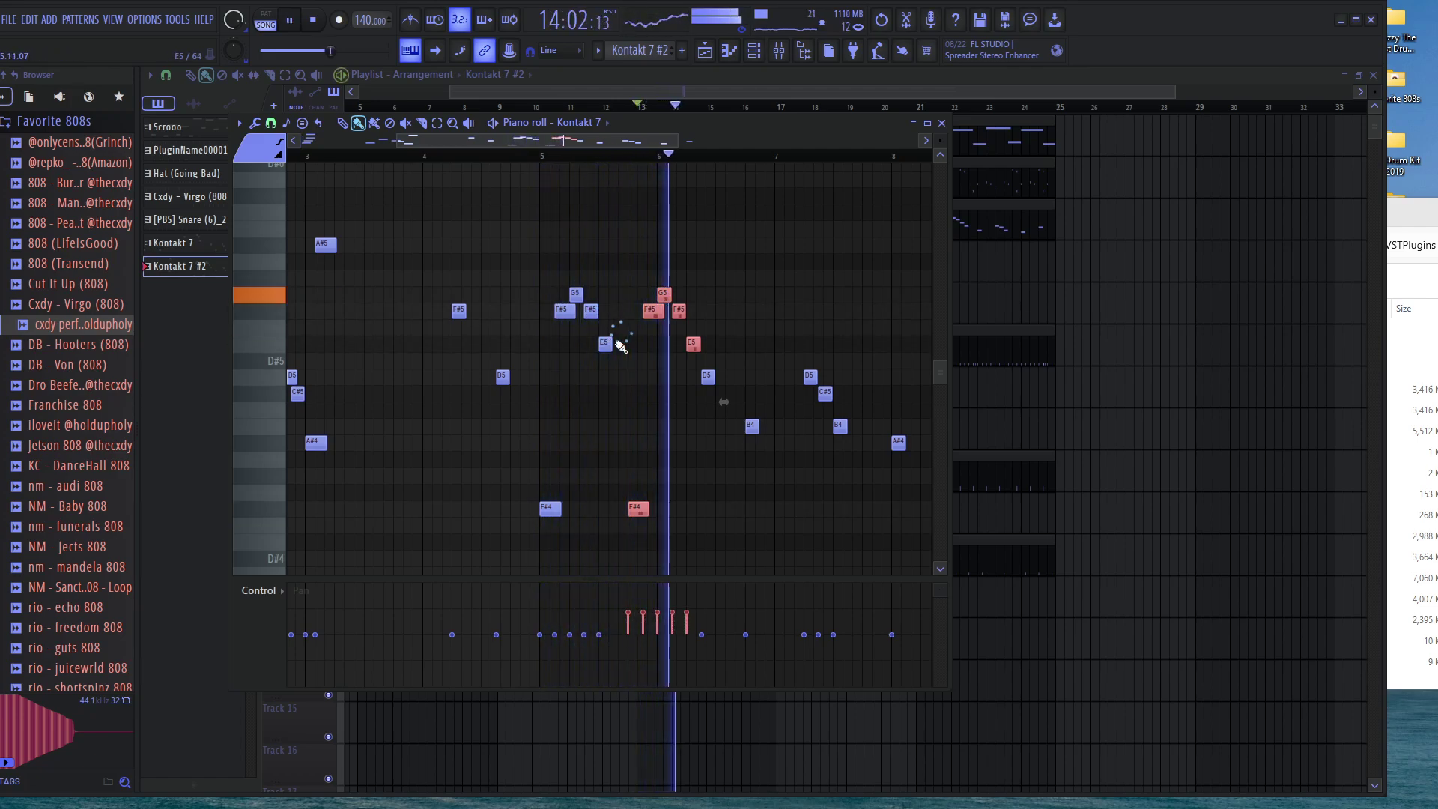
{"action": "key", "text": "space"}
{"action": "key", "text": "space"}
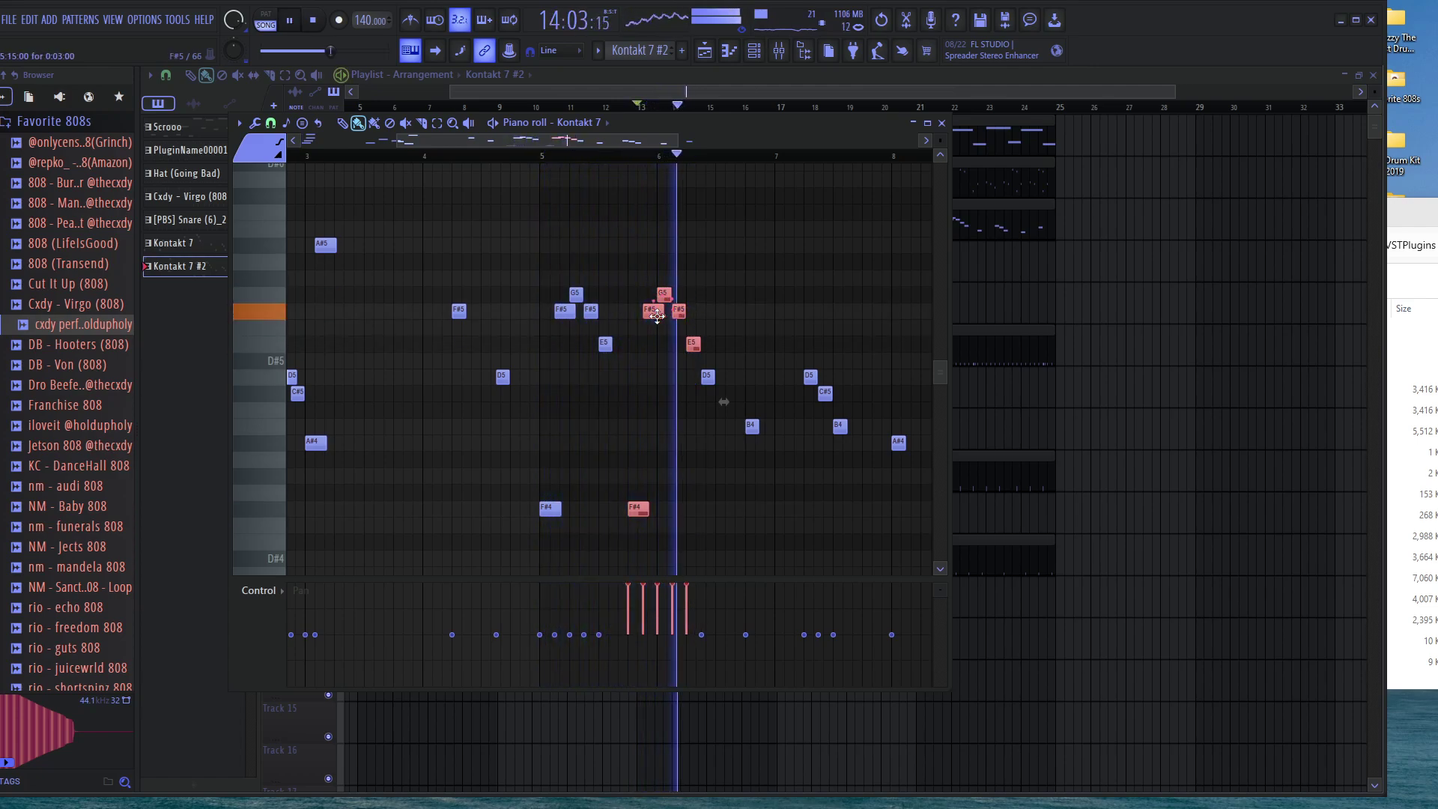
Return the five copied notes' pan to centre, stop playback and close the piano roll to view the whole arrangement
{"action": "key", "text": "space"}
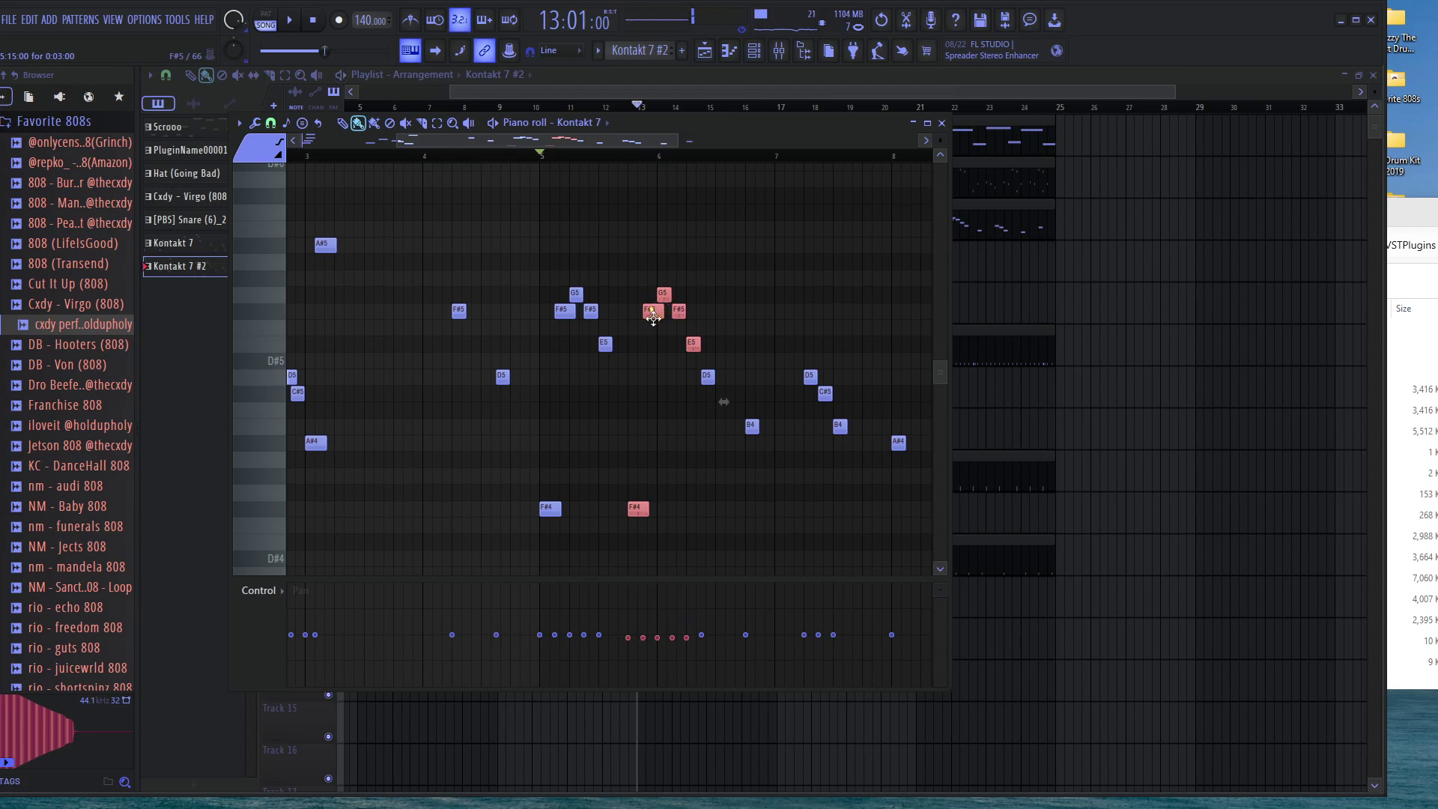
{"action": "left_click", "coordinate": [941, 123]}
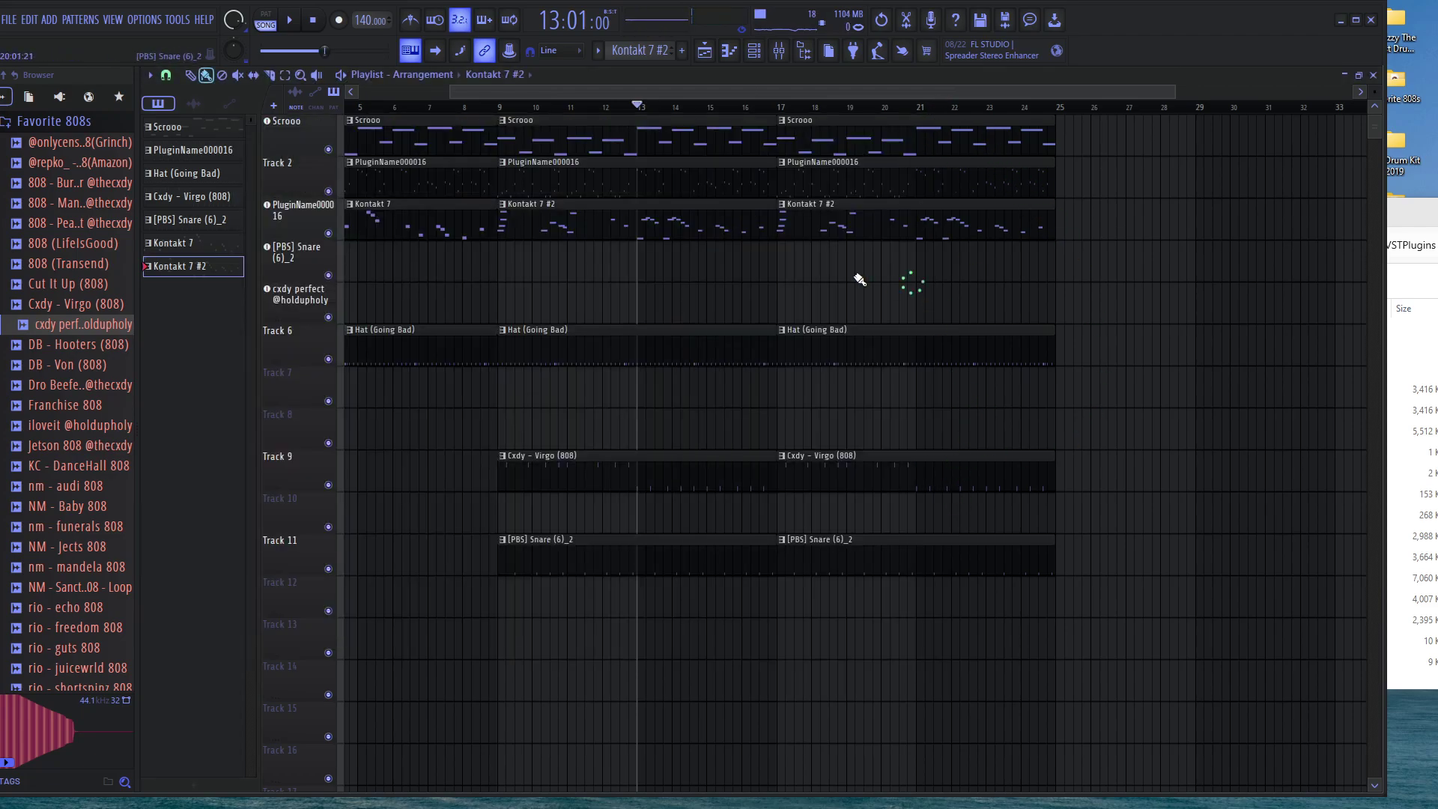
{"action": "left_click_drag", "start_coordinate": [635, 102], "coordinate": [765, 112]}
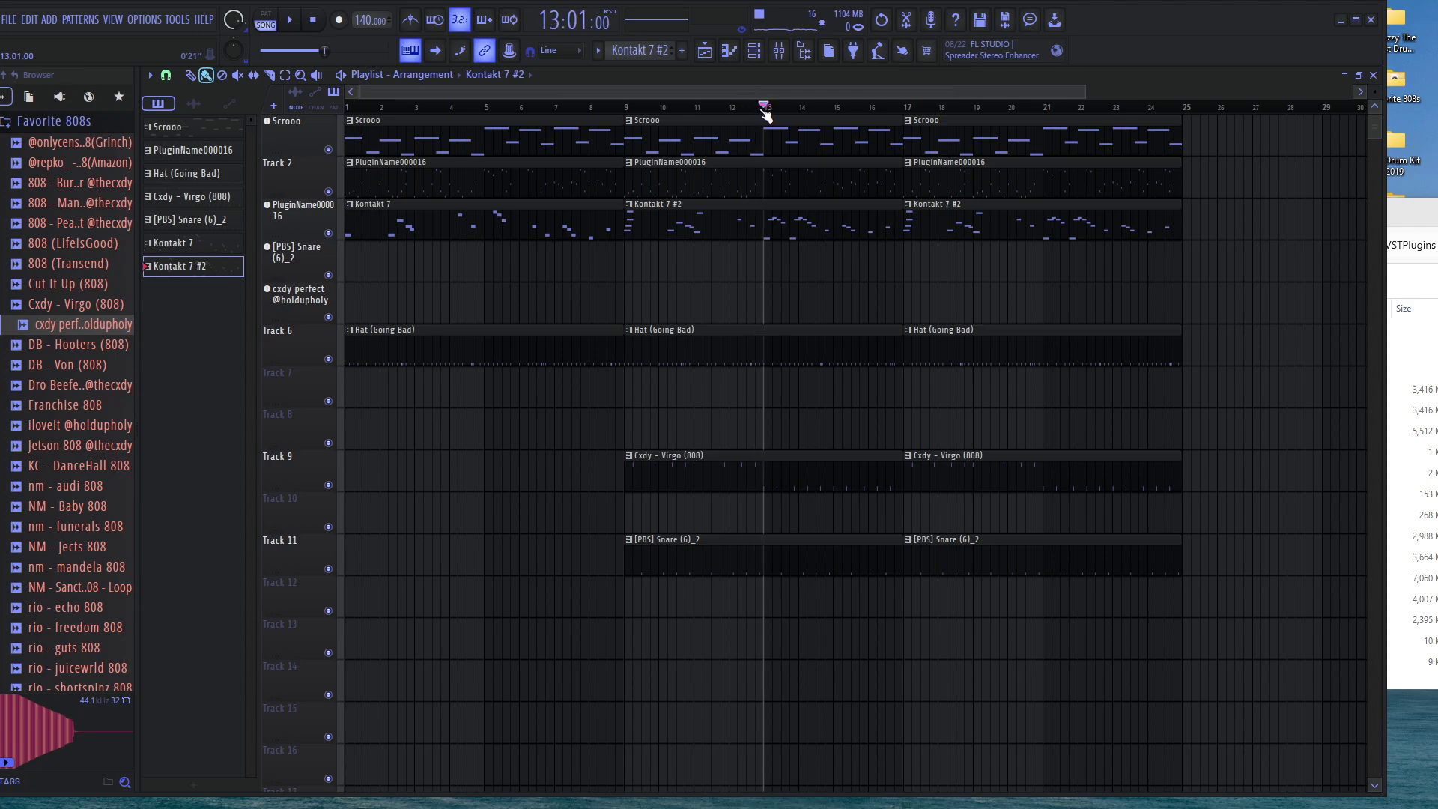
Route the Kontakt 7 channel to mixer track 6
{"action": "left_click", "coordinate": [778, 52]}
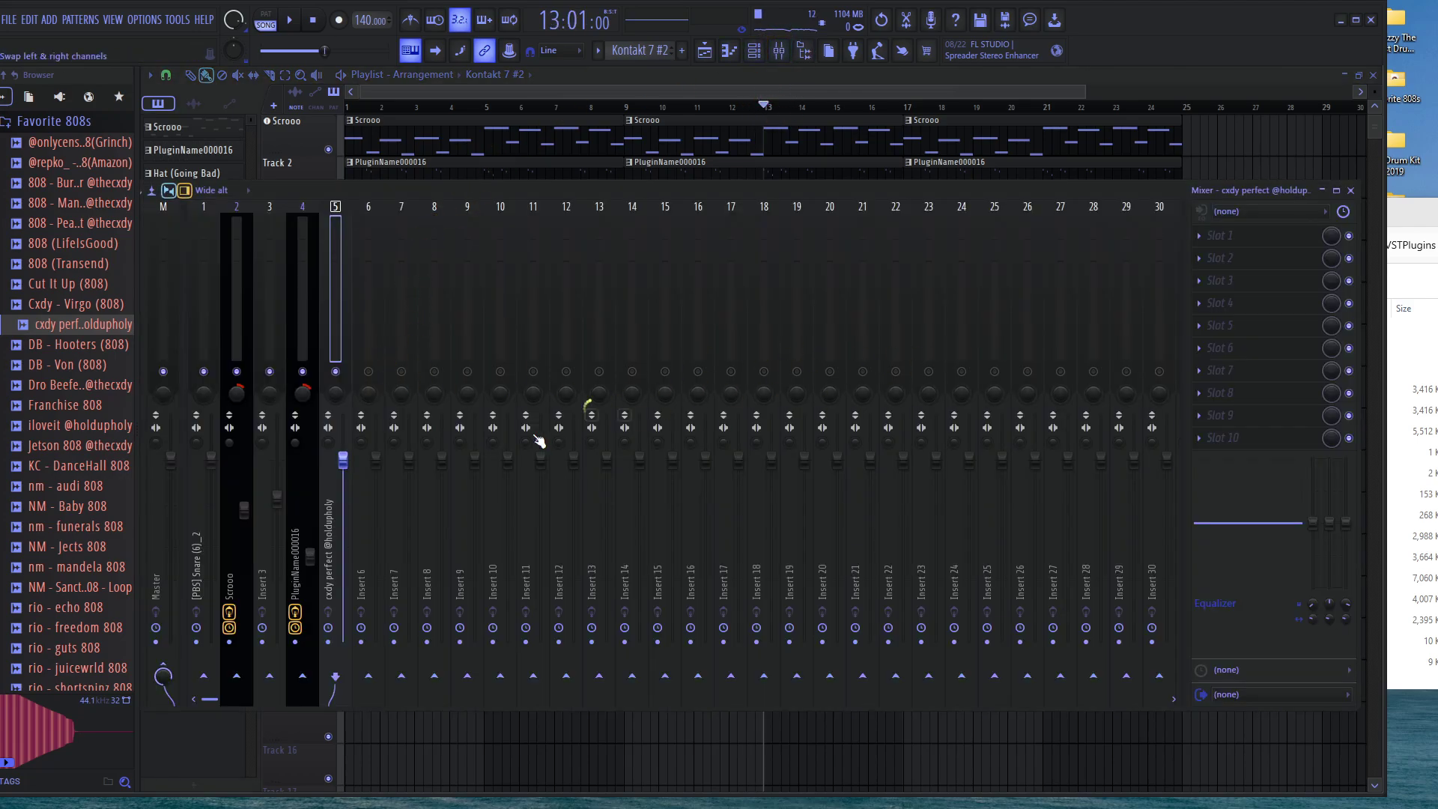
{"action": "left_click", "coordinate": [778, 51]}
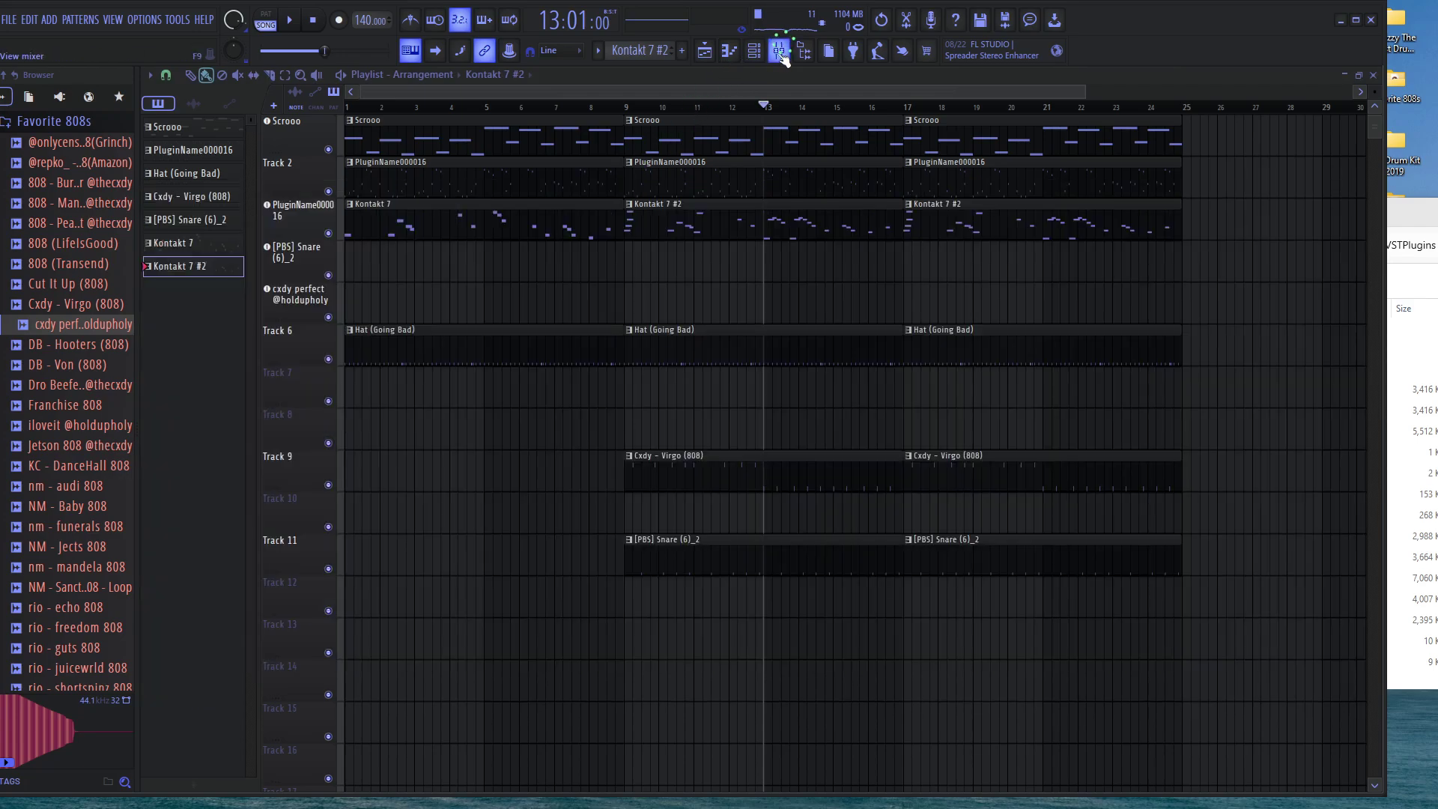
{"action": "left_click", "coordinate": [785, 55]}
{"action": "left_click", "coordinate": [754, 51]}
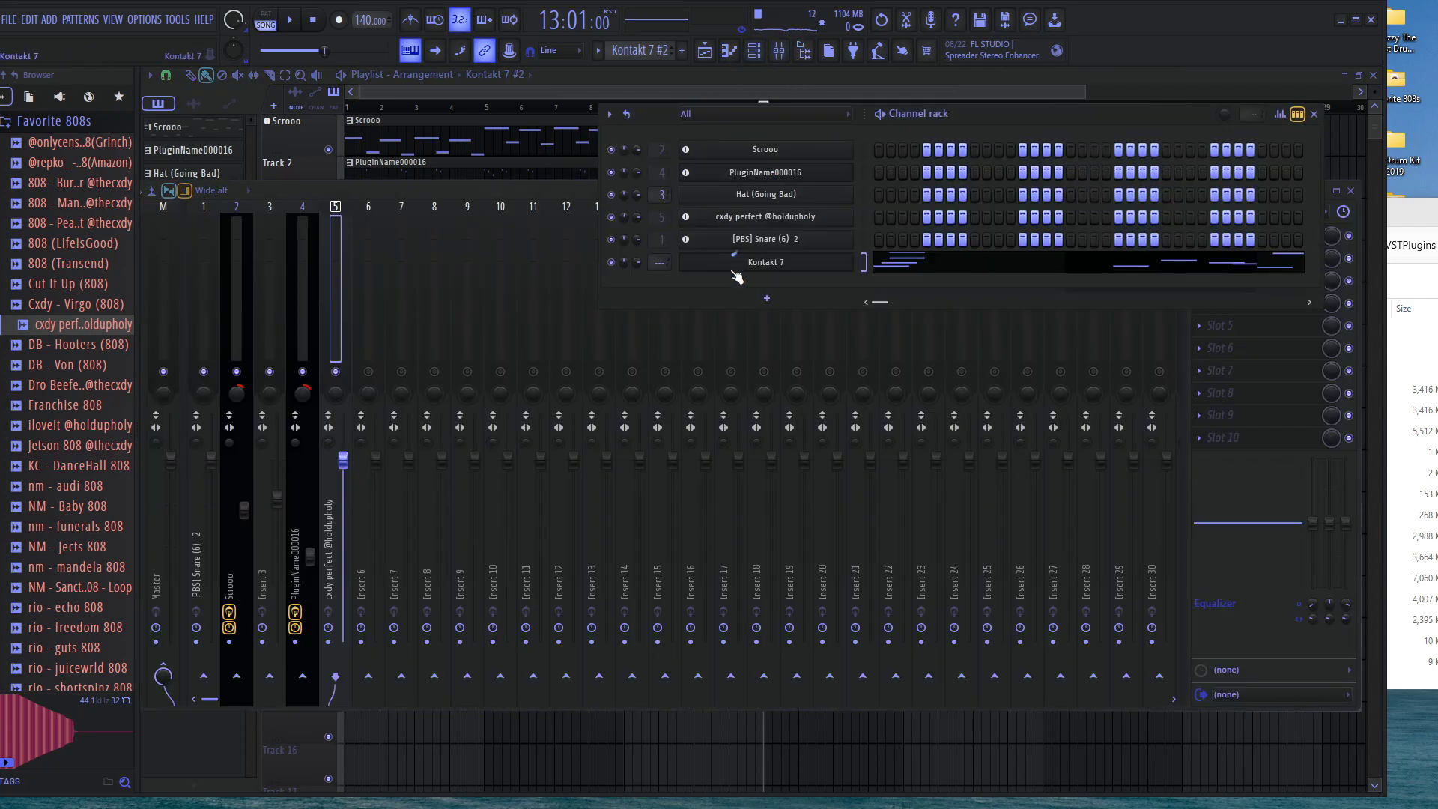
{"action": "right_click", "coordinate": [737, 266]}
{"action": "left_click", "coordinate": [897, 443]}
{"action": "left_click", "coordinate": [376, 465]}
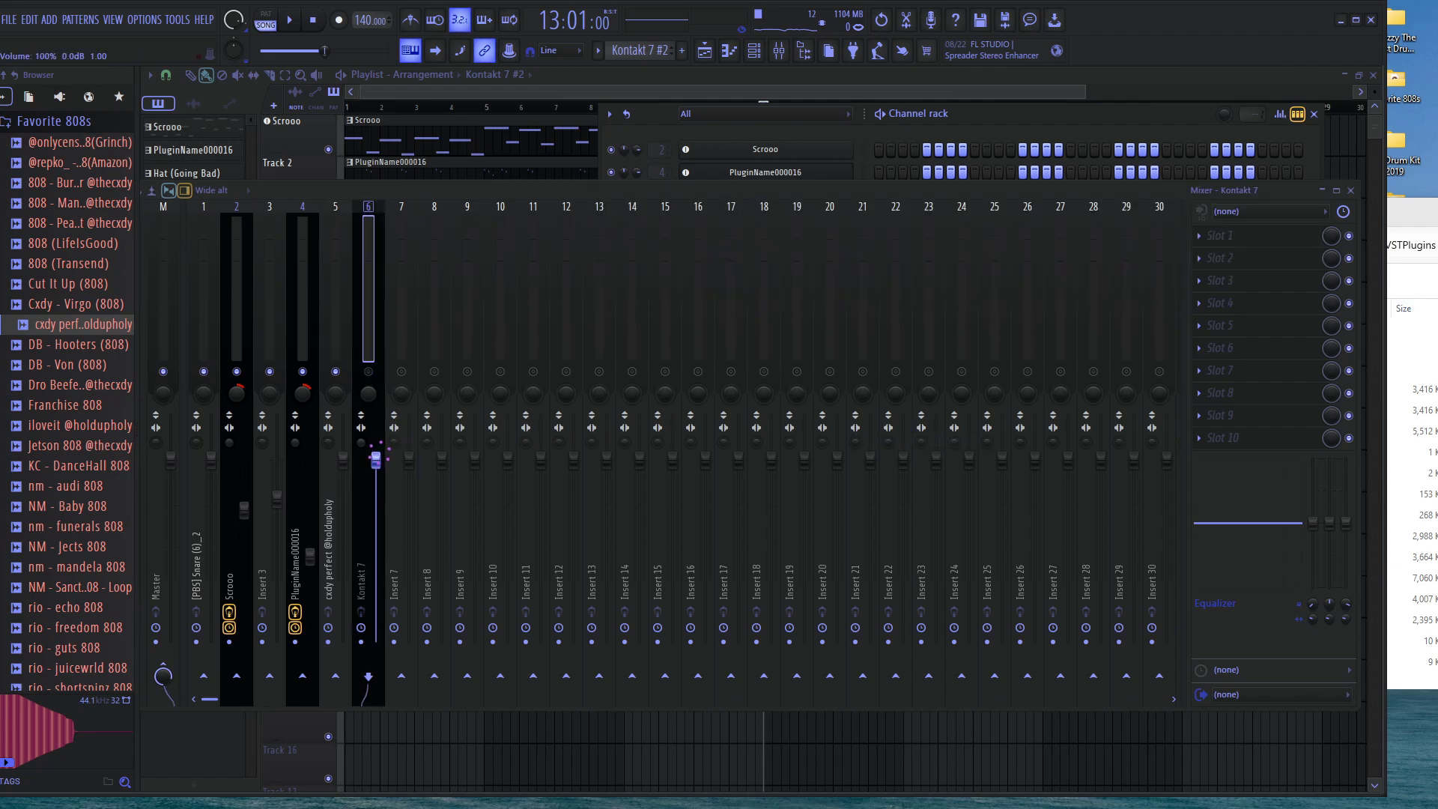
Create an automation clip for the Kontakt 7 mixer track's panning and return to the playlist
{"action": "right_click", "coordinate": [369, 394]}
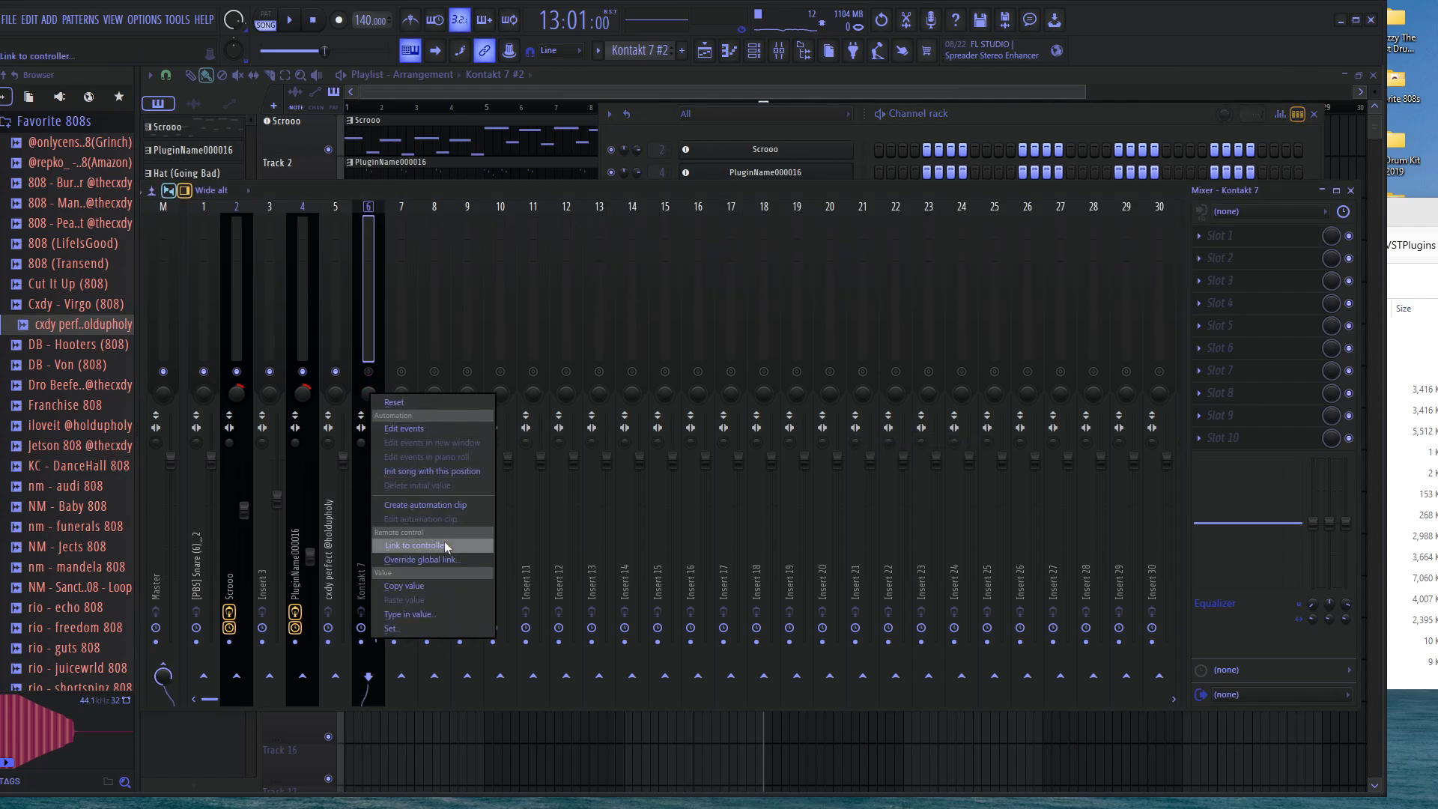
{"action": "left_click", "coordinate": [458, 509]}
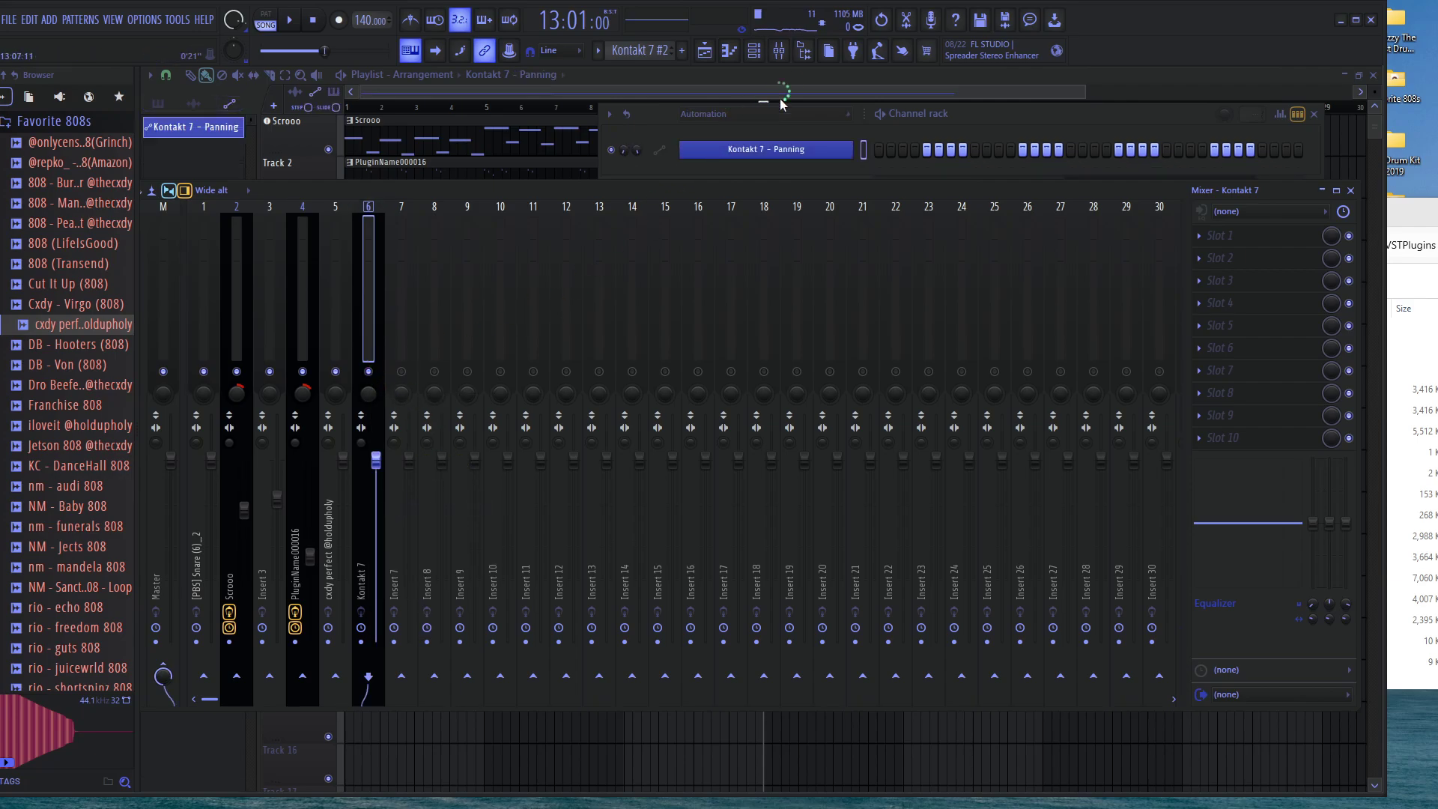
{"action": "left_click", "coordinate": [798, 78]}
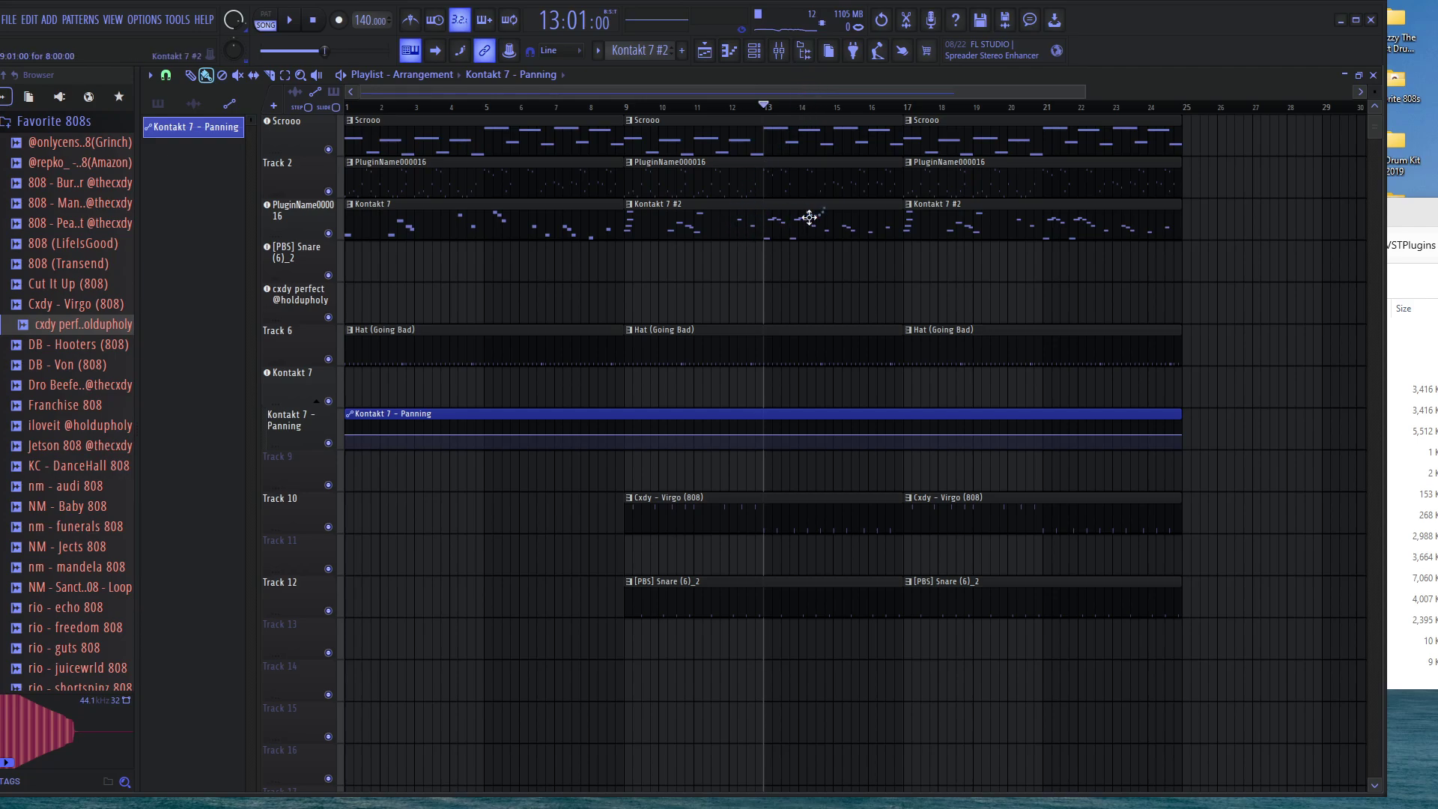
{"action": "double_click", "coordinate": [809, 217]}
{"action": "left_click", "coordinate": [787, 78]}
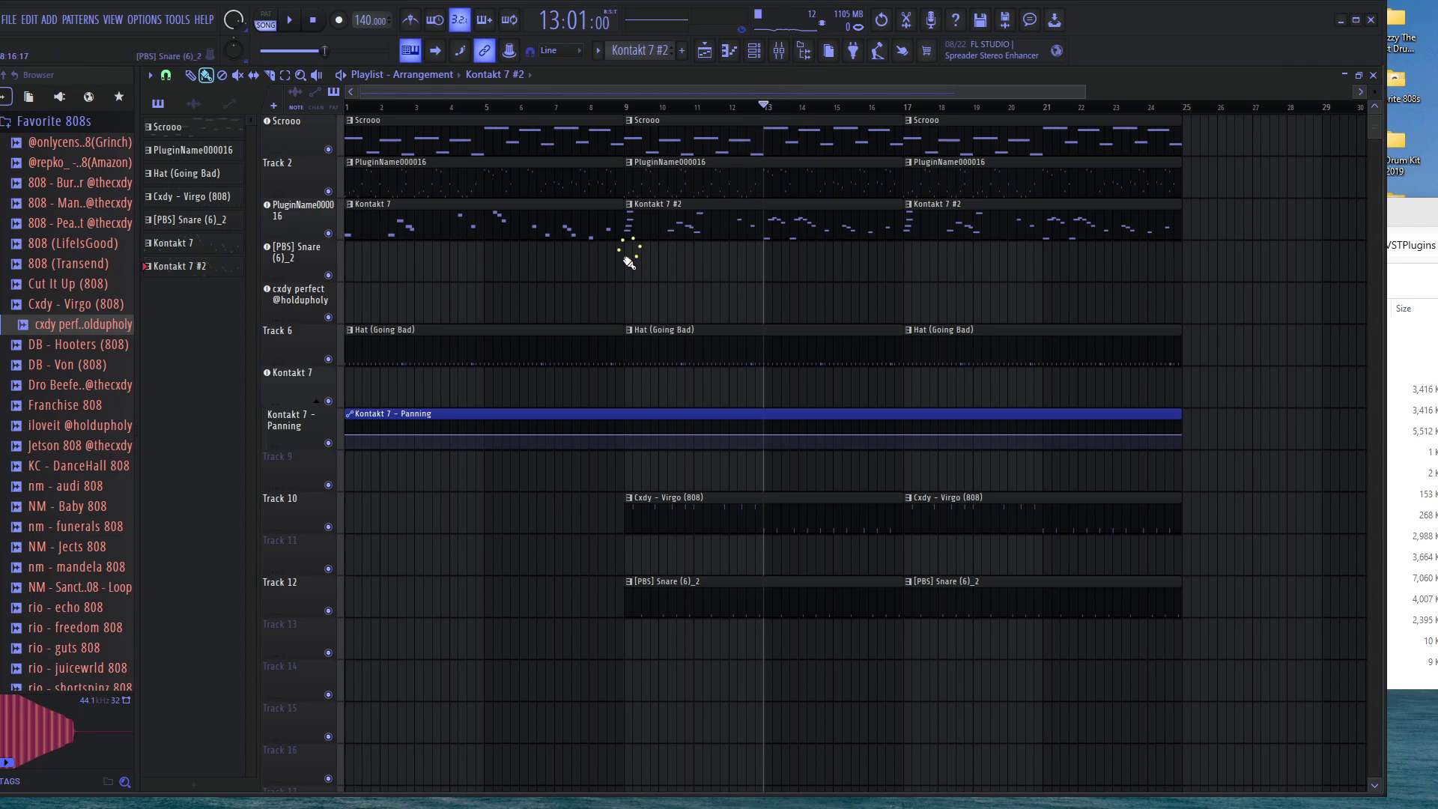
{"action": "left_click", "coordinate": [785, 60]}
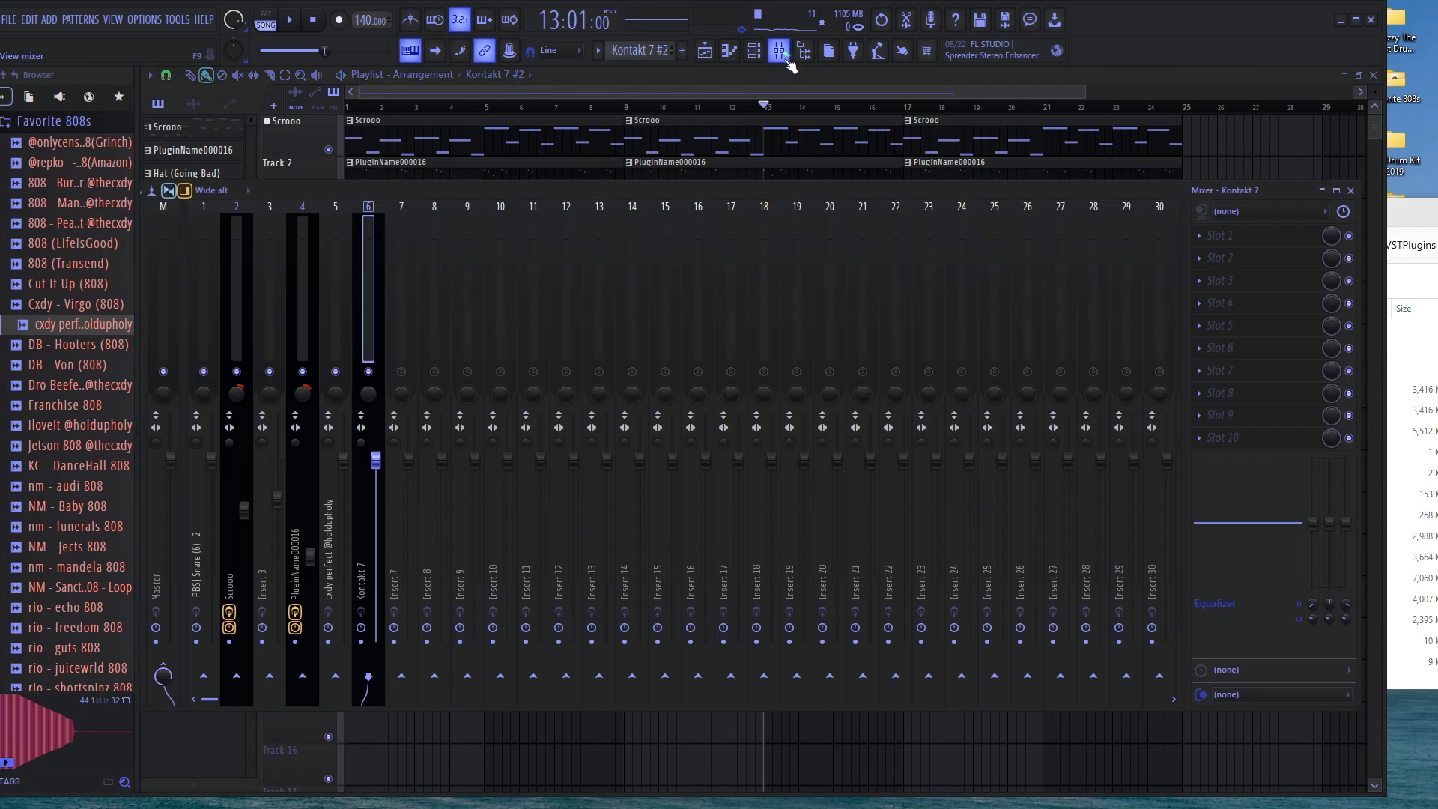
{"action": "right_click", "coordinate": [368, 392]}
{"action": "key", "text": "c"}
{"action": "left_click", "coordinate": [211, 107]}
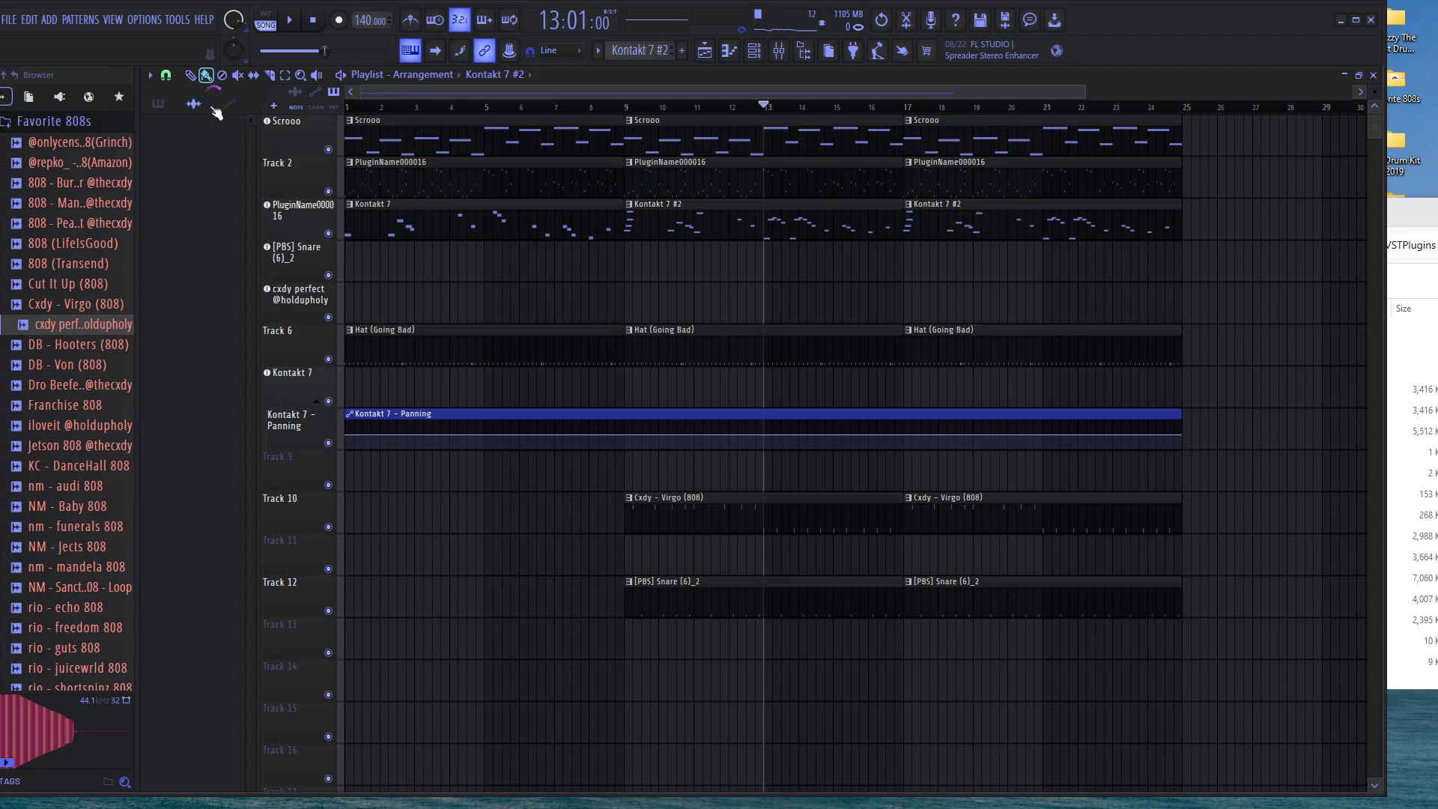
{"action": "left_click", "coordinate": [221, 105]}
{"action": "left_click", "coordinate": [453, 414]}
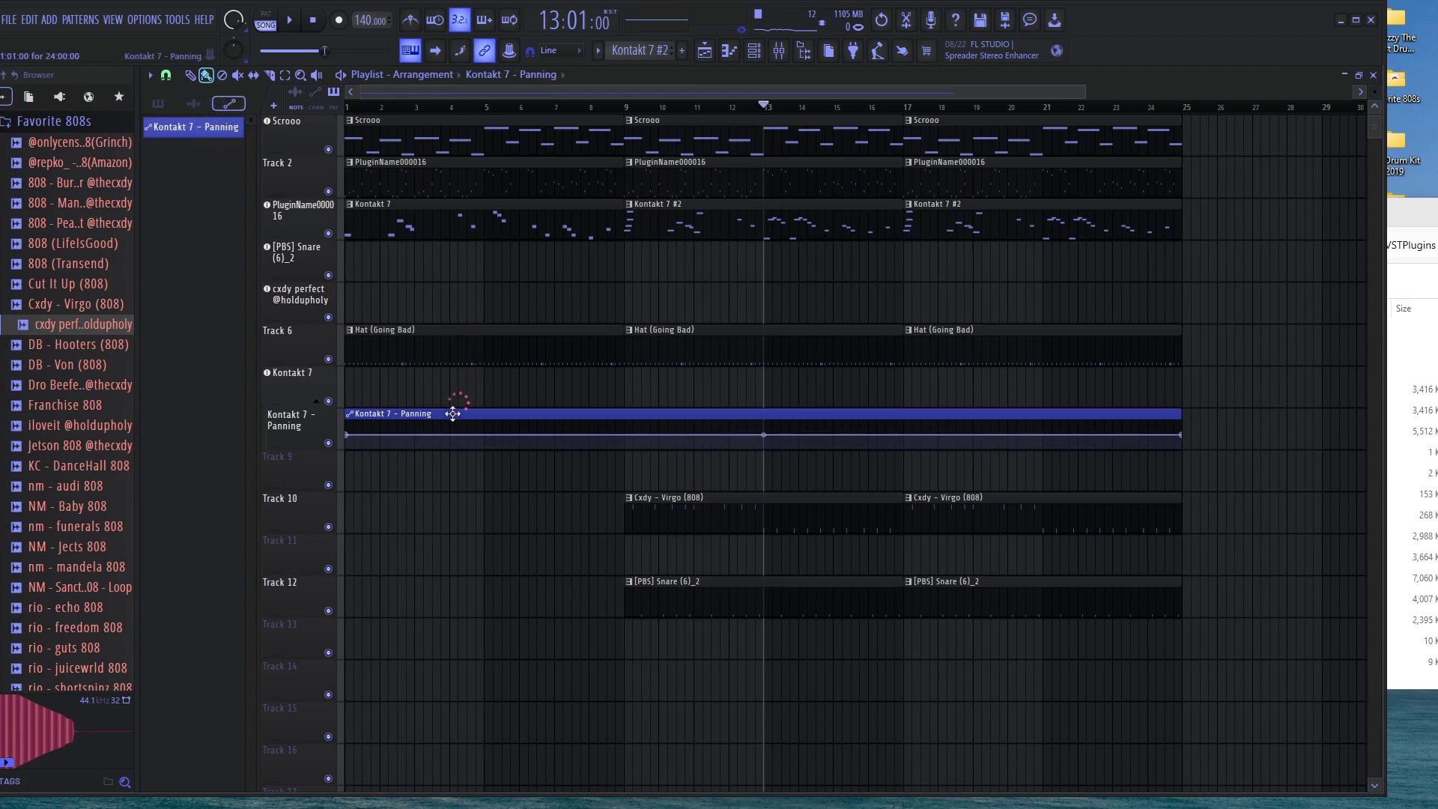
Move the Kontakt 7 clip and both Kontakt 7 #2 clips onto the Kontakt 7 track, directly above its panning automation
{"action": "left_click_drag", "start_coordinate": [444, 399], "coordinate": [362, 421]}
{"action": "left_click_drag", "start_coordinate": [405, 223], "coordinate": [317, 380]}
{"action": "left_click_drag", "start_coordinate": [734, 221], "coordinate": [734, 404]}
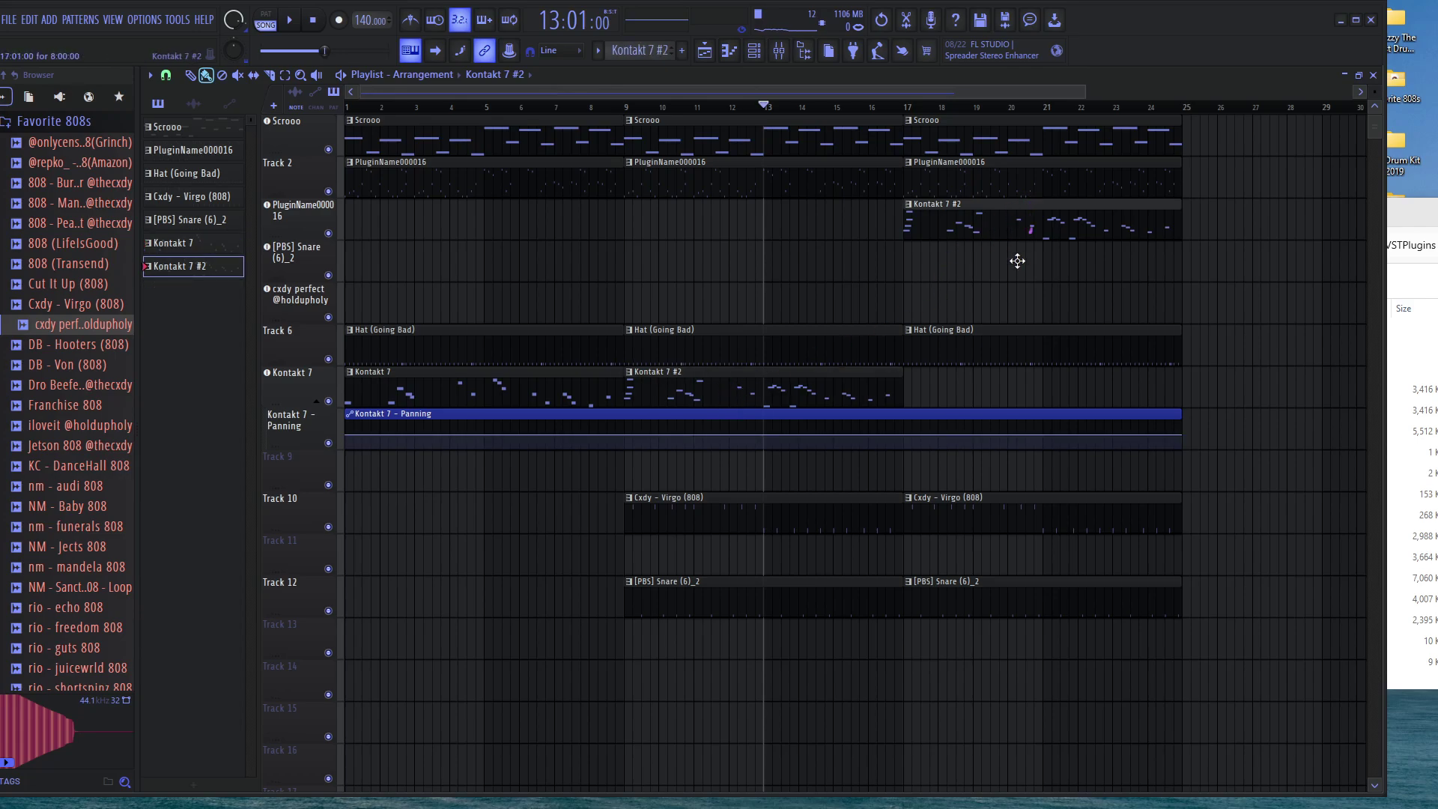
{"action": "left_click_drag", "start_coordinate": [1017, 261], "coordinate": [1012, 410]}
Switch to the Draw tool and set the play position to 12:11, just before the bar 13 phrase
{"action": "scroll", "coordinate": [755, 442], "scroll_direction": "up", "scroll_amount": 3}
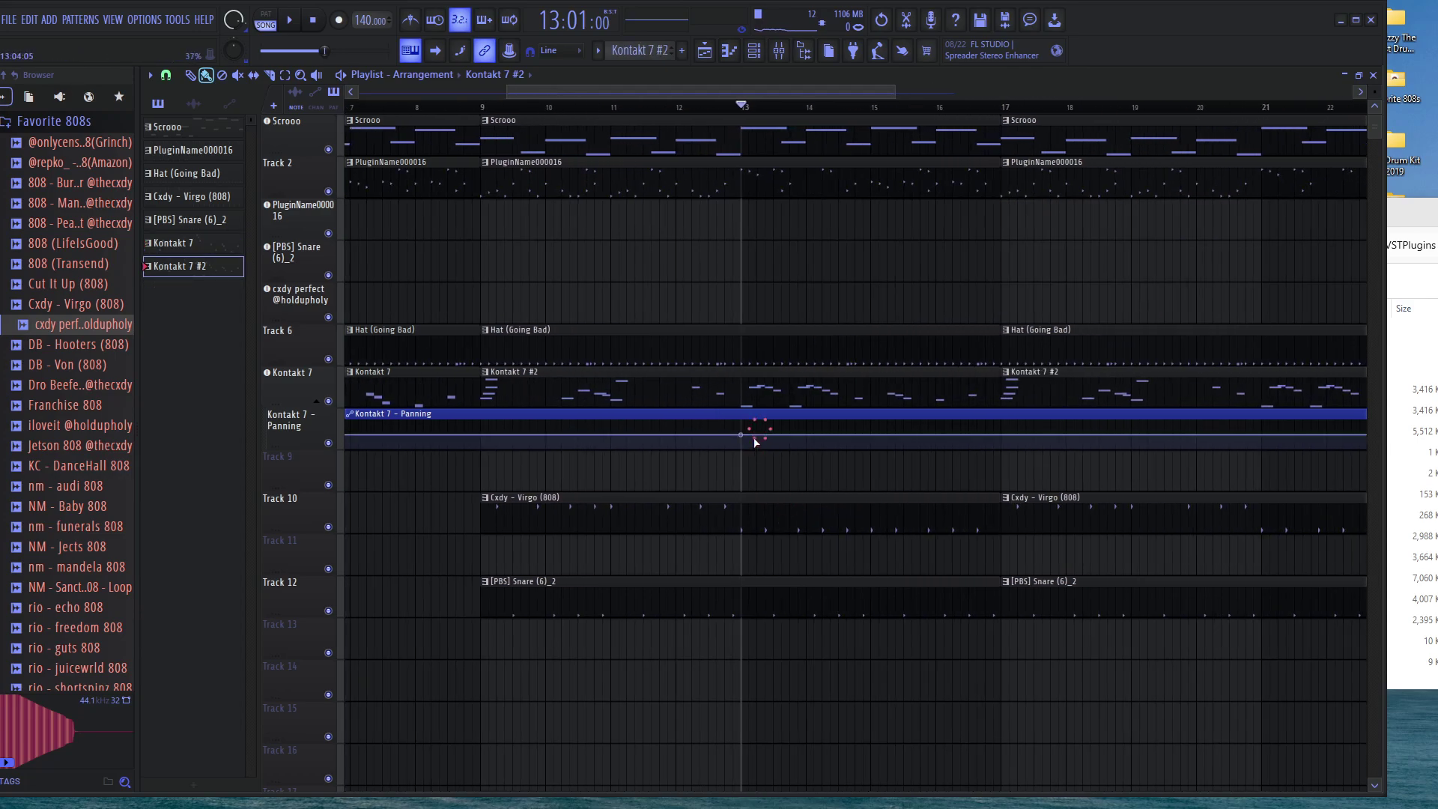
{"action": "left_click", "coordinate": [743, 425]}
{"action": "left_click", "coordinate": [190, 75]}
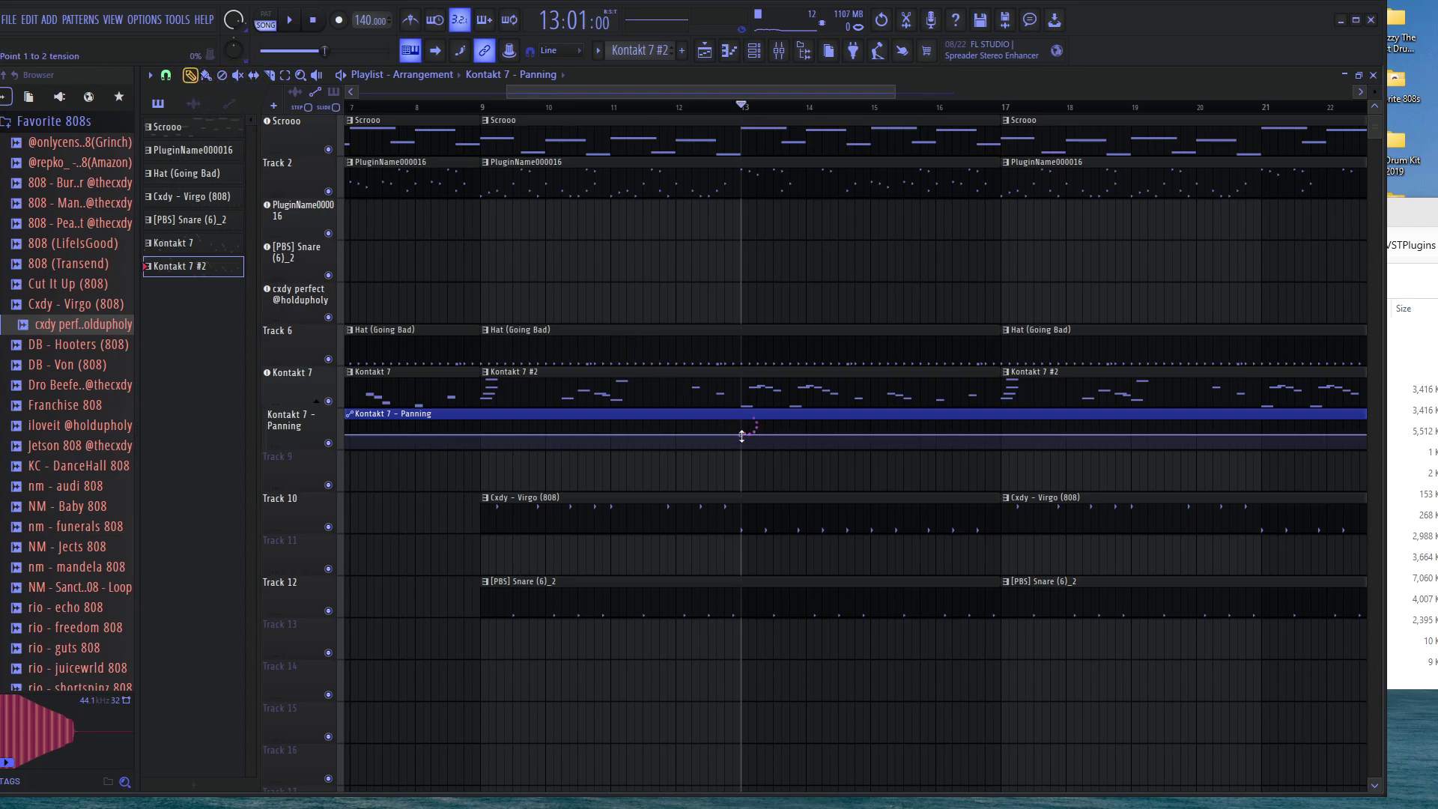
{"action": "left_click_drag", "start_coordinate": [738, 105], "coordinate": [716, 105]}
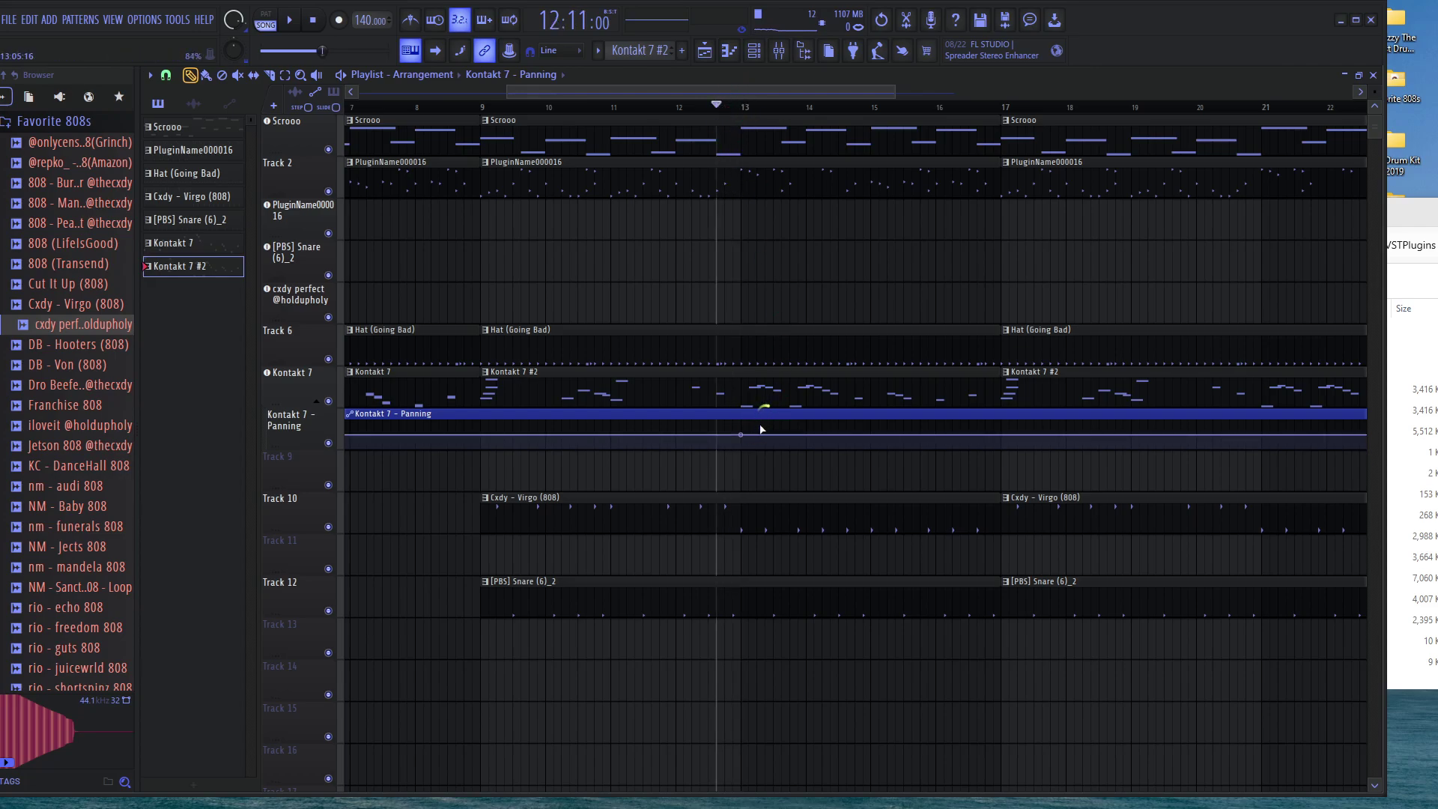
{"action": "right_click", "coordinate": [759, 425]}
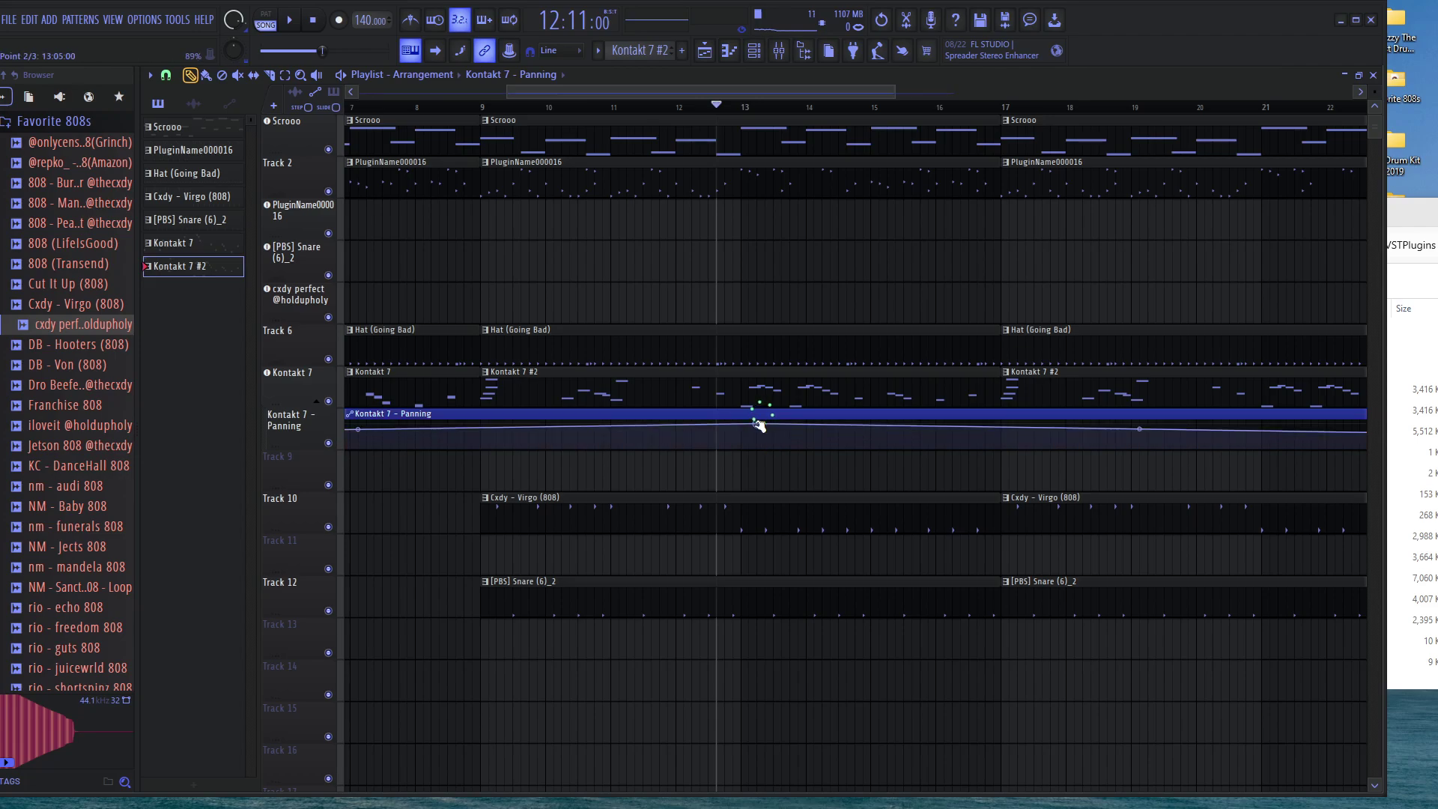
{"action": "right_click", "coordinate": [764, 436], "text": "ctrl"}
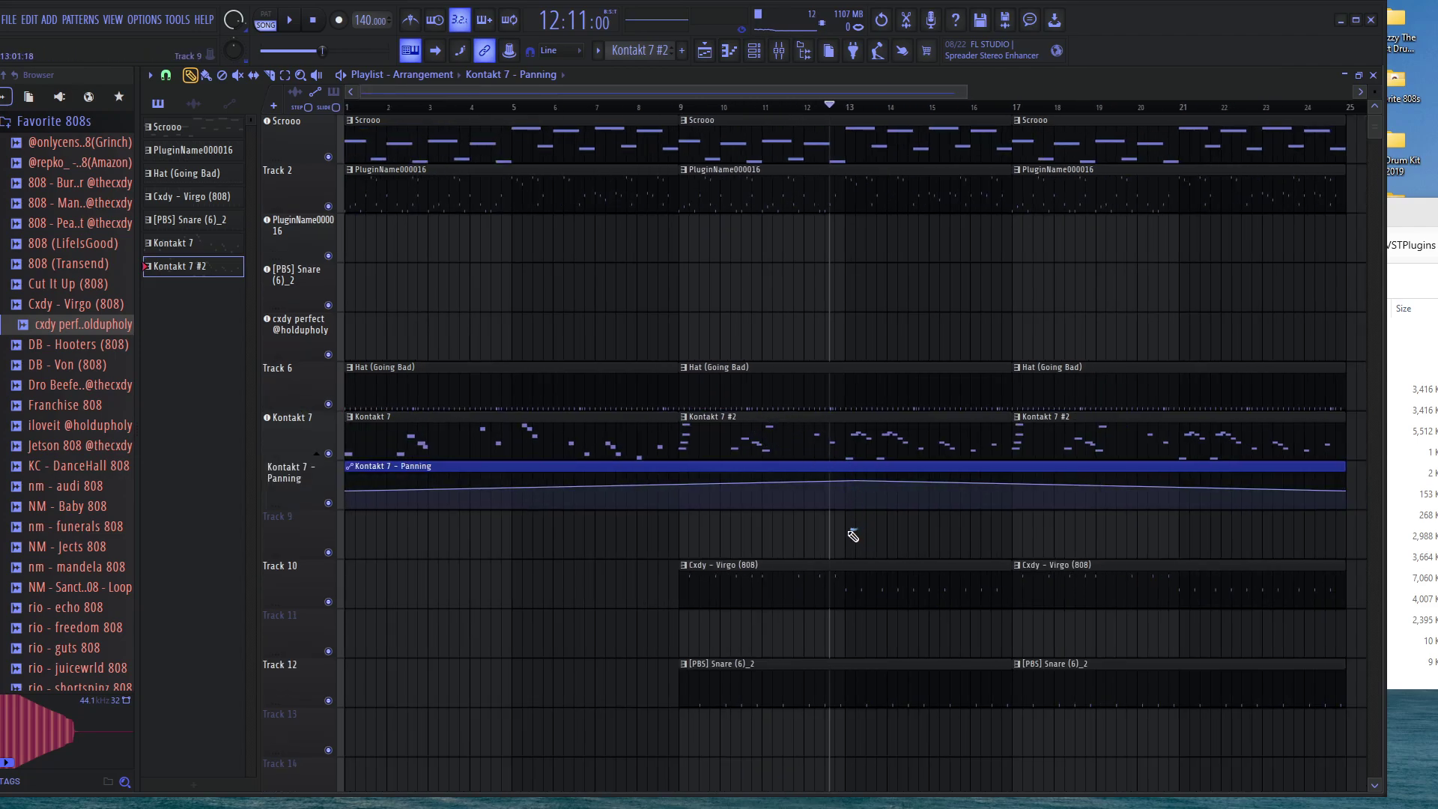
{"action": "scroll", "coordinate": [794, 504], "scroll_direction": "down", "scroll_amount": 2}
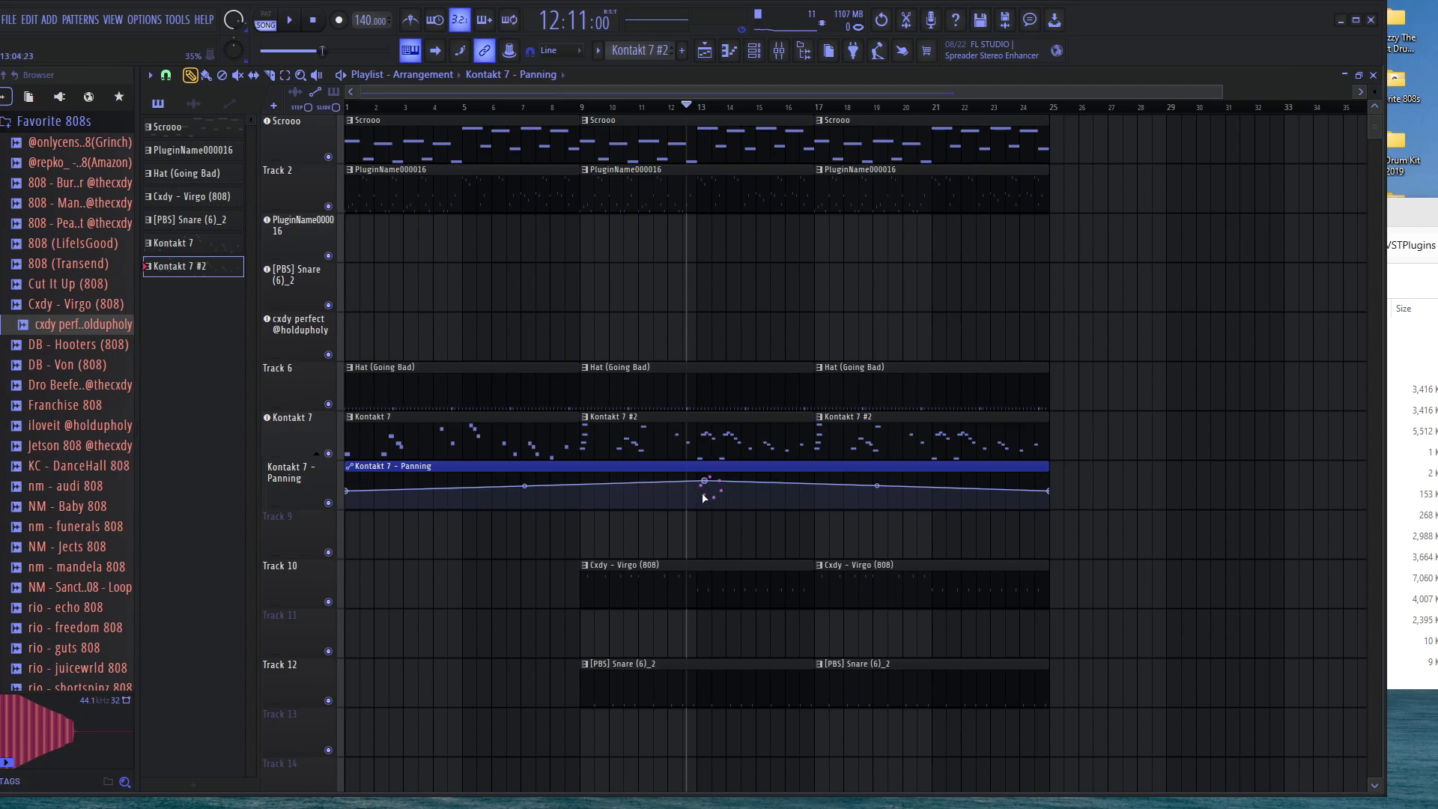
{"action": "left_click_drag", "start_coordinate": [712, 483], "coordinate": [674, 505]}
{"action": "key", "text": "ctrl+z"}
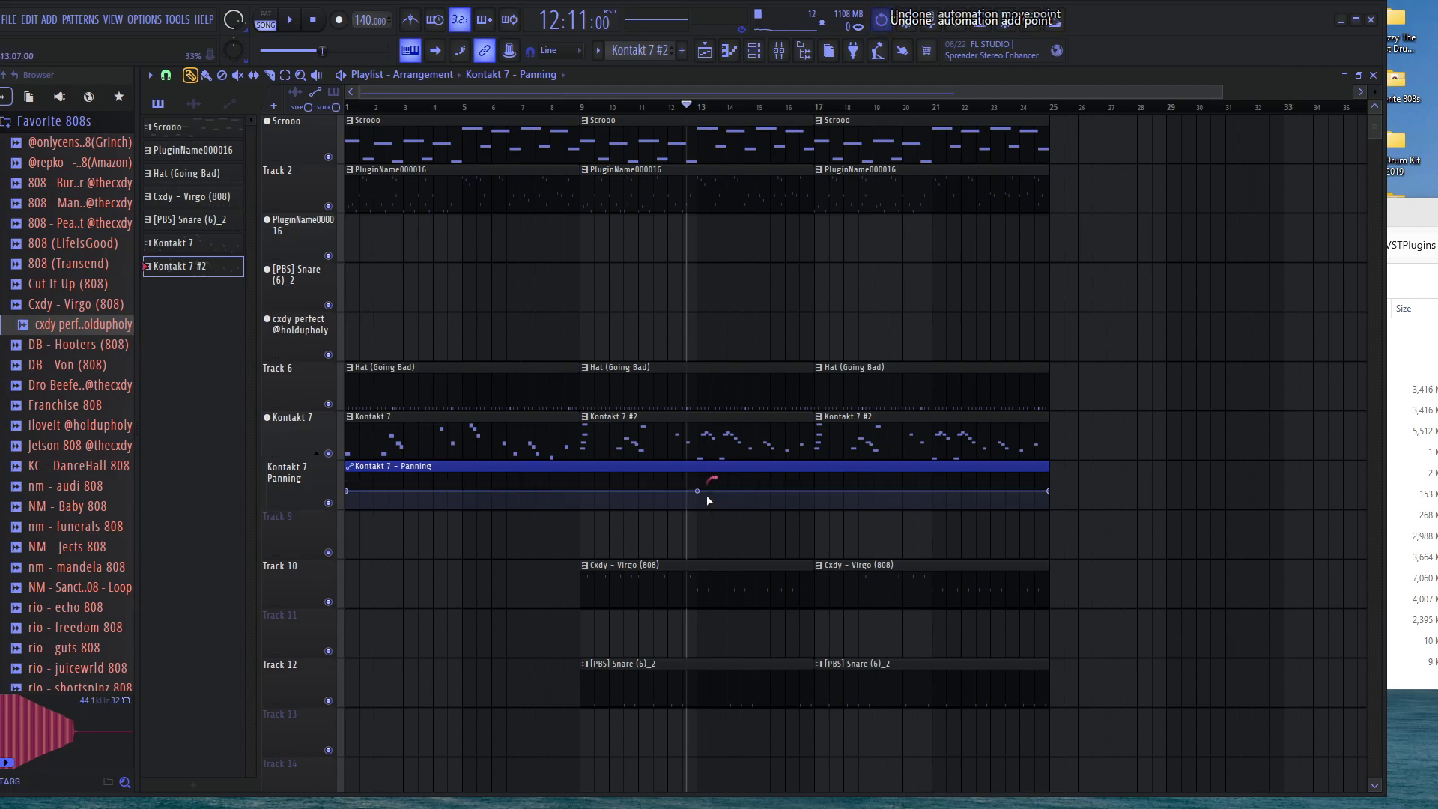
{"action": "key", "text": "ctrl+z"}
{"action": "key", "text": "ctrl+z"}
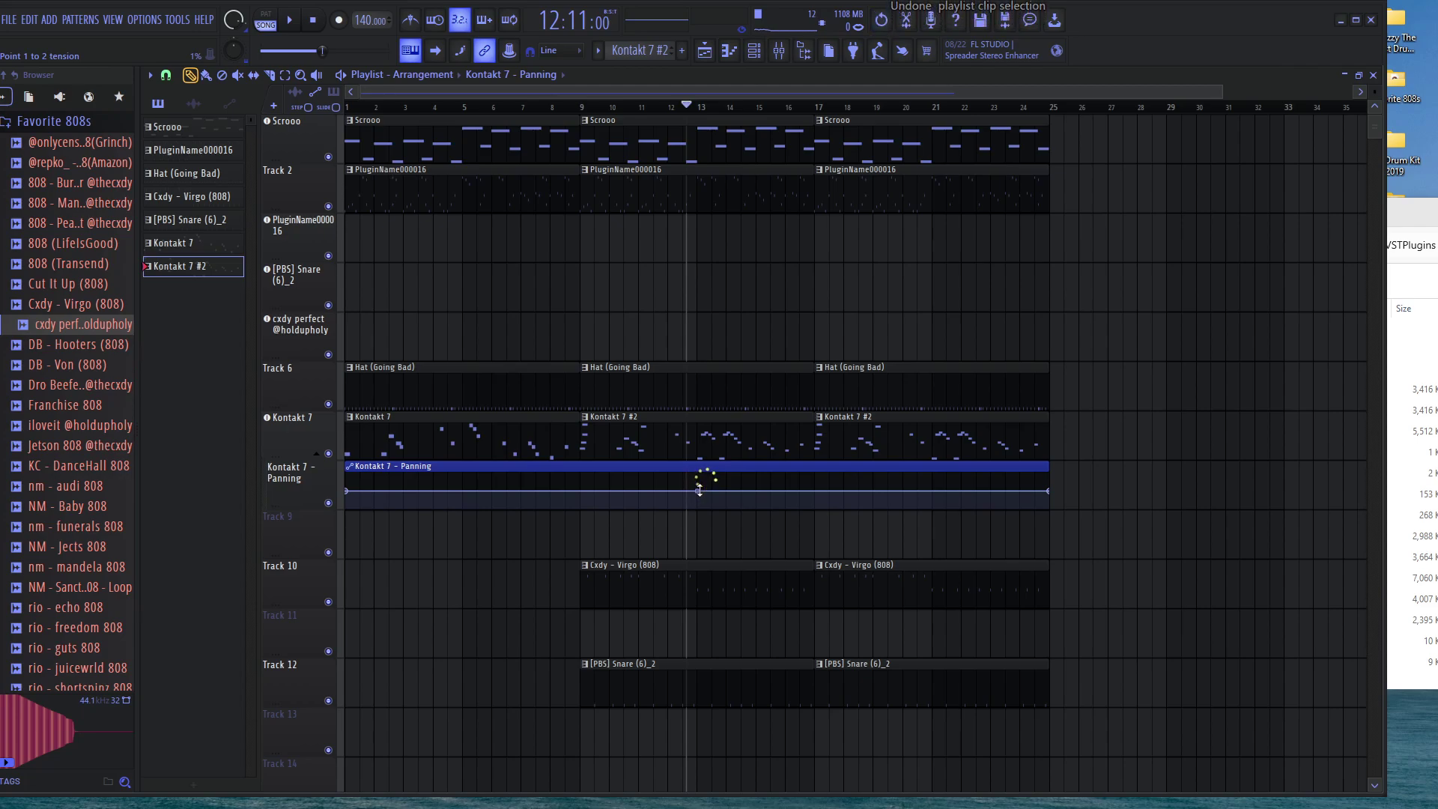
Add two panning automation points around the start of bar 13, raise the one at 13:01 to 90%, and audition from 12:11
{"action": "scroll", "coordinate": [697, 492], "scroll_direction": "up", "scroll_amount": 3}
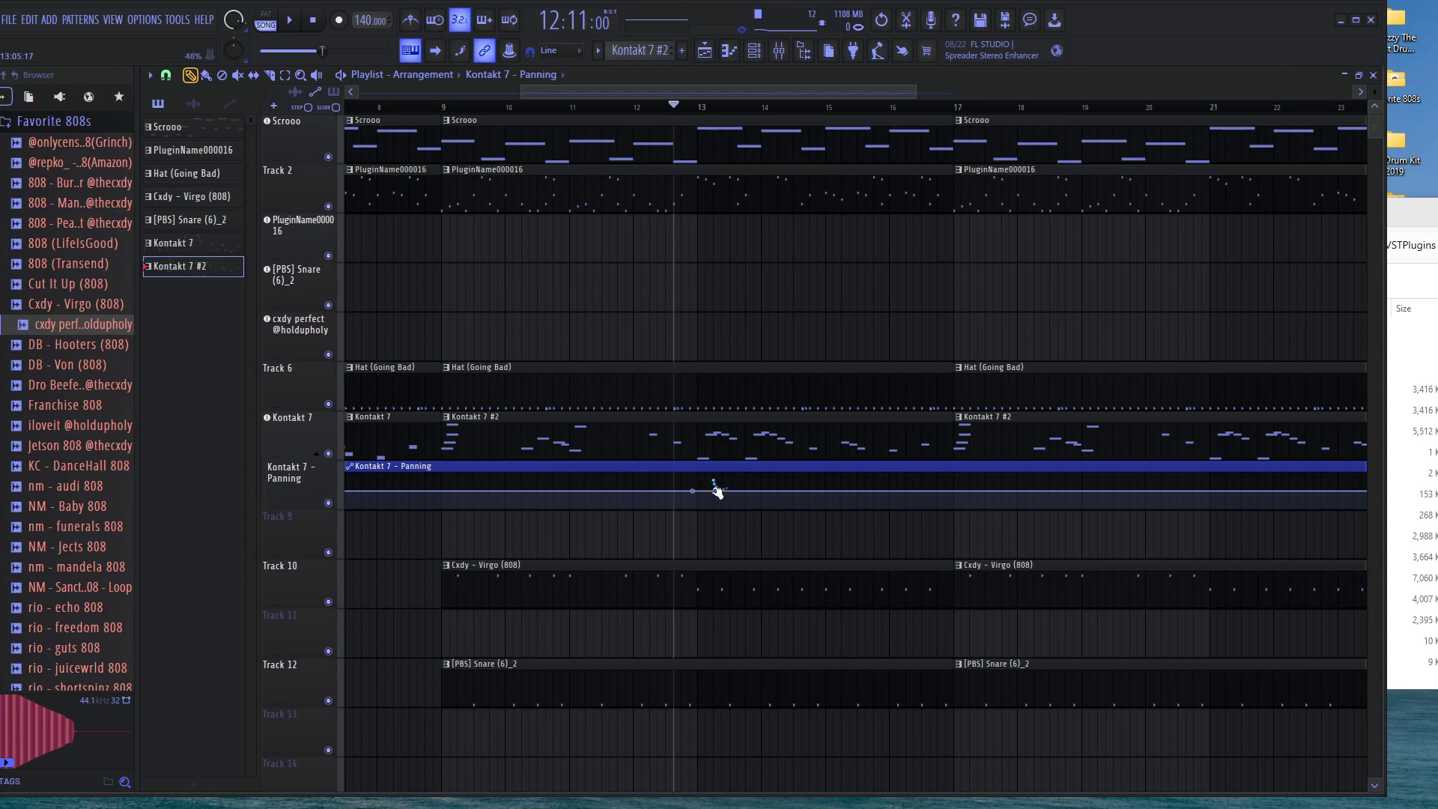
{"action": "right_click", "coordinate": [747, 488]}
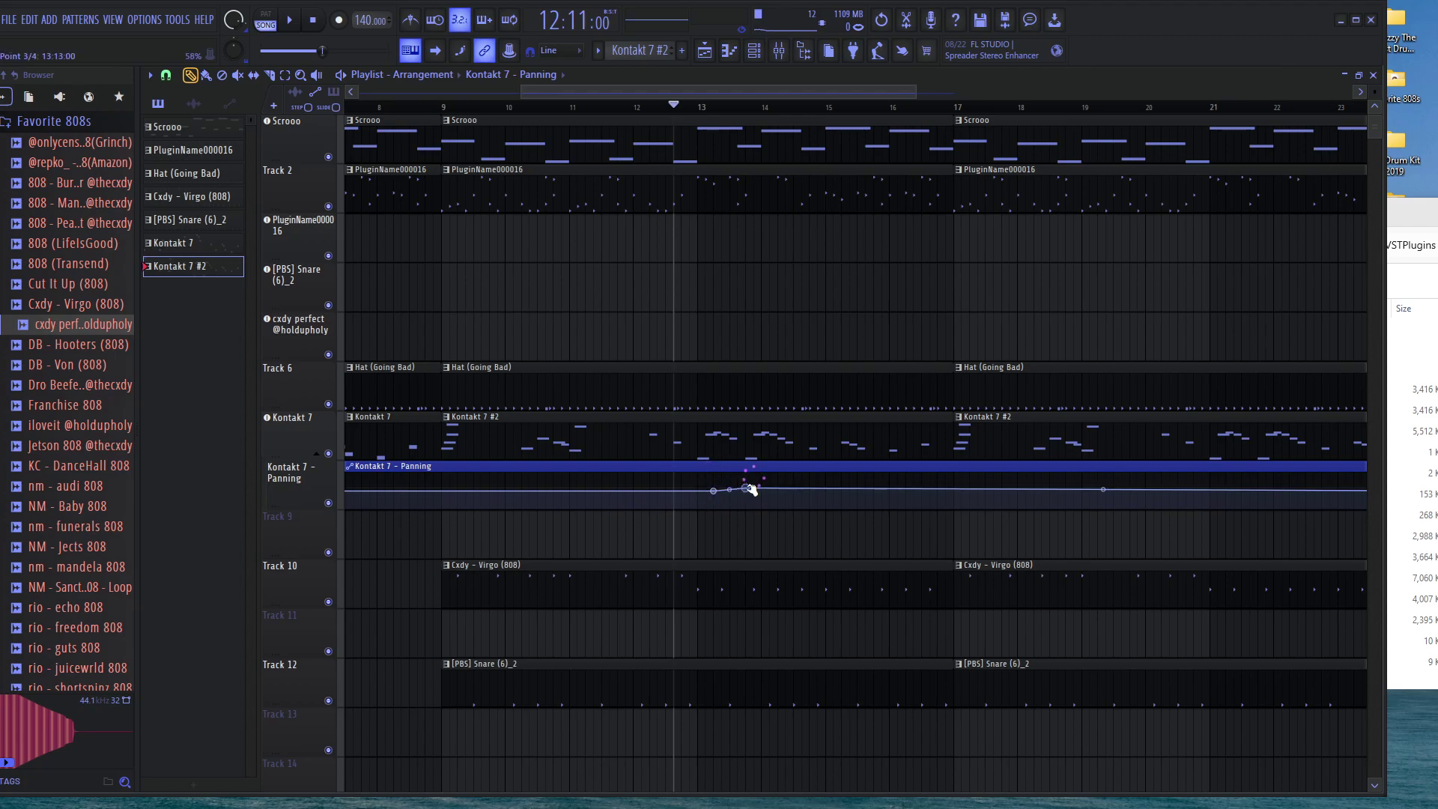
{"action": "mouse_move", "coordinate": [716, 494]}
{"action": "left_mouse_down"}
{"action": "mouse_move", "coordinate": [685, 493]}
{"action": "mouse_move", "coordinate": [703, 471]}
{"action": "left_mouse_up"}
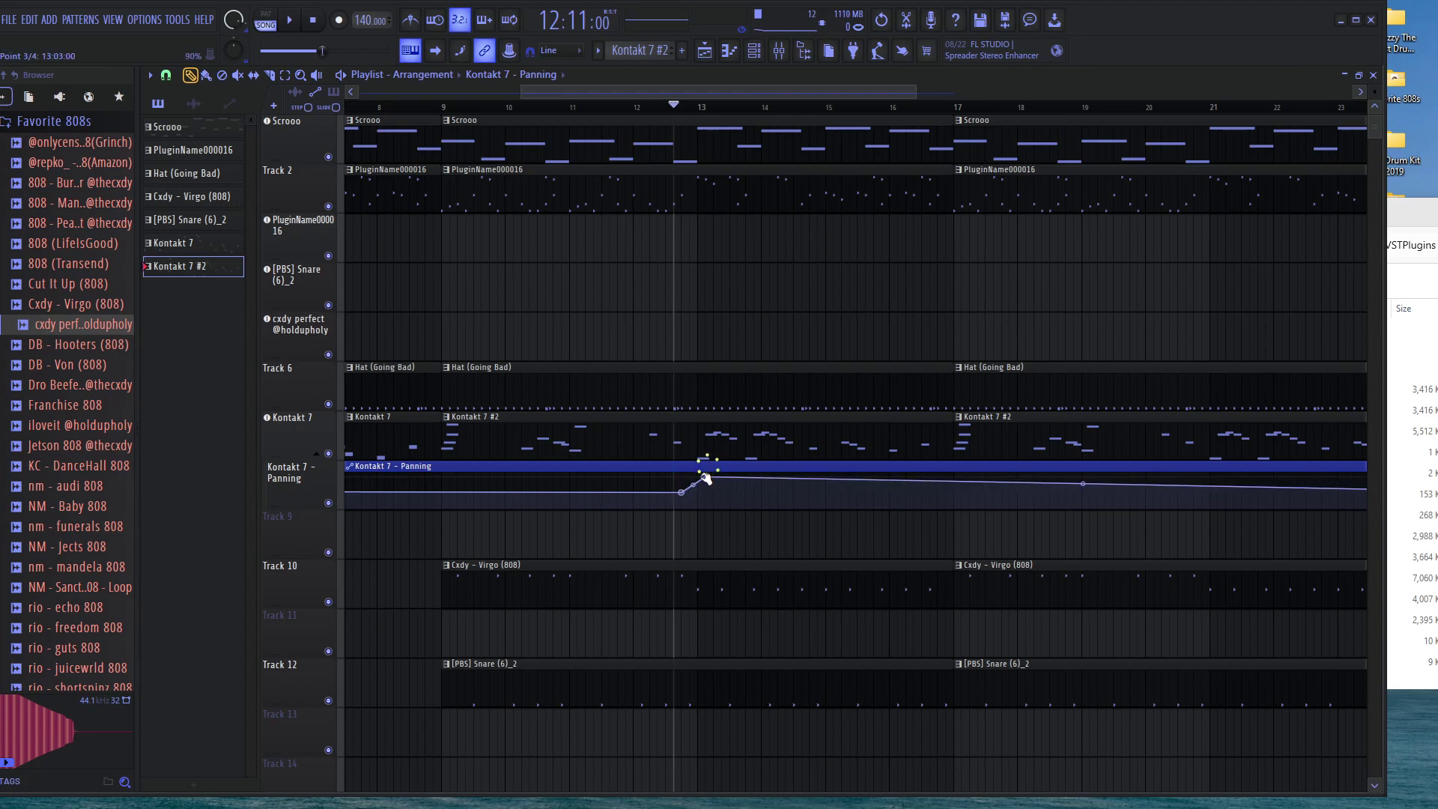
{"action": "key", "text": "space"}
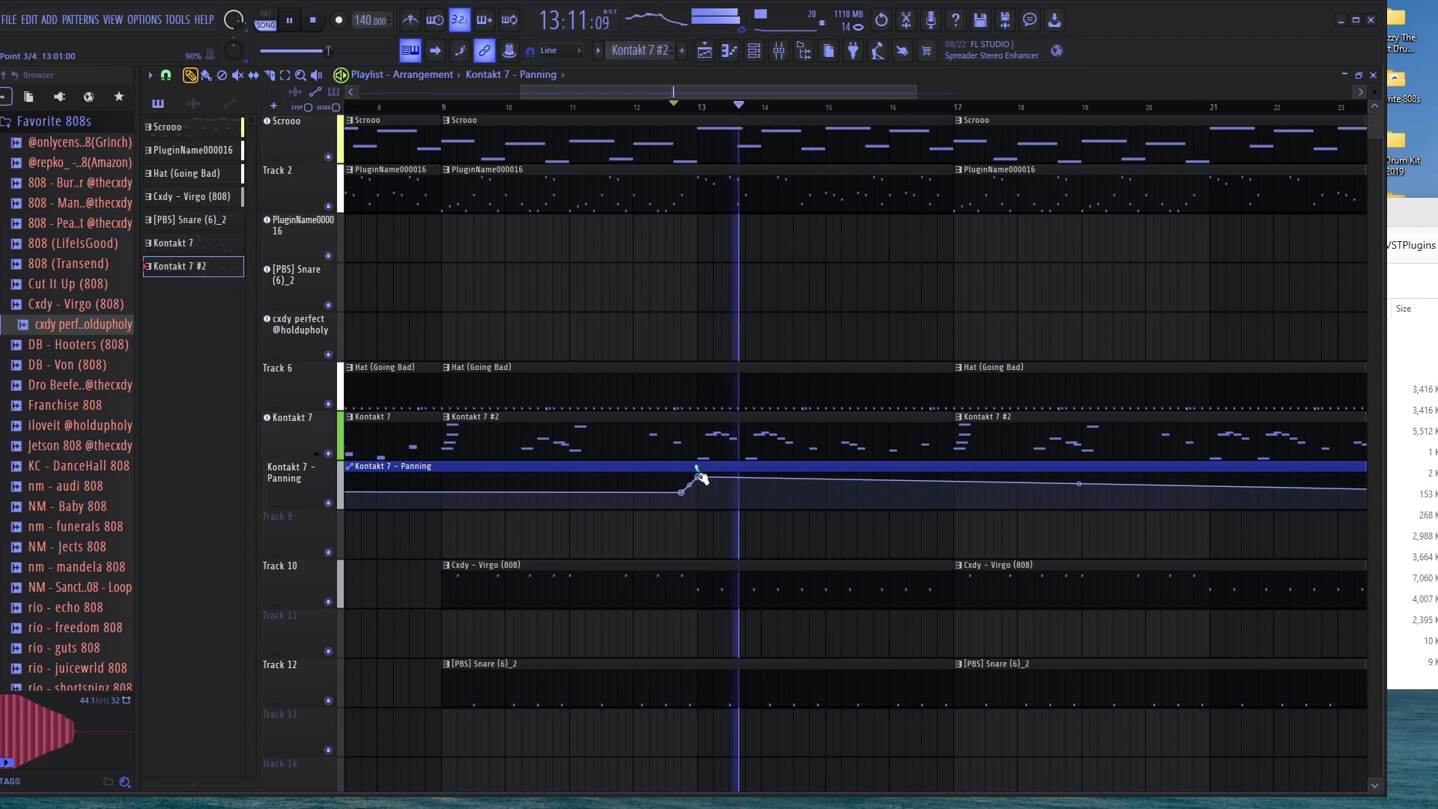
{"action": "key", "text": "space"}
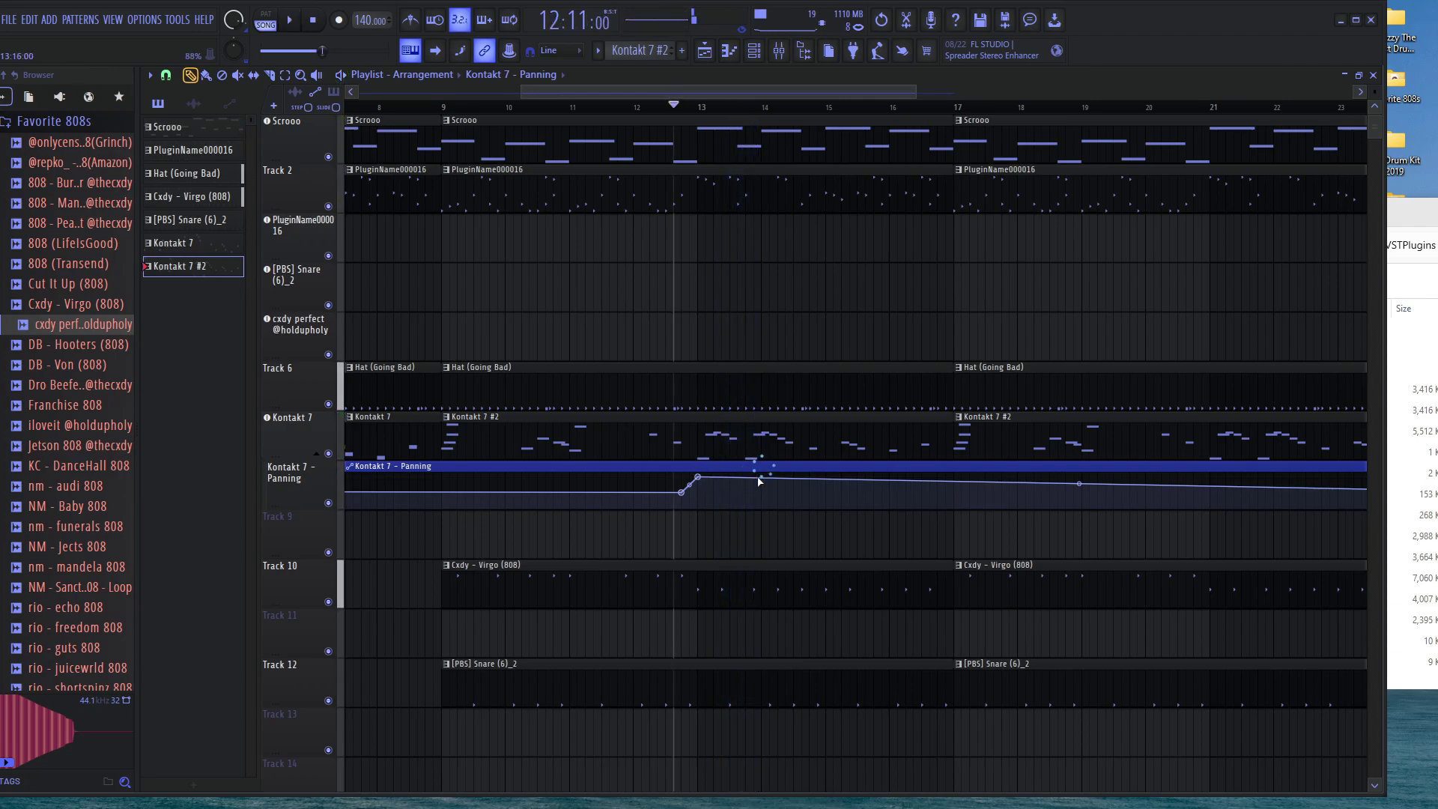
Hold the raised panning until late in bar 13, drop a new point at 14:01 to the minimum, and audition it
{"action": "left_click", "coordinate": [754, 479]}
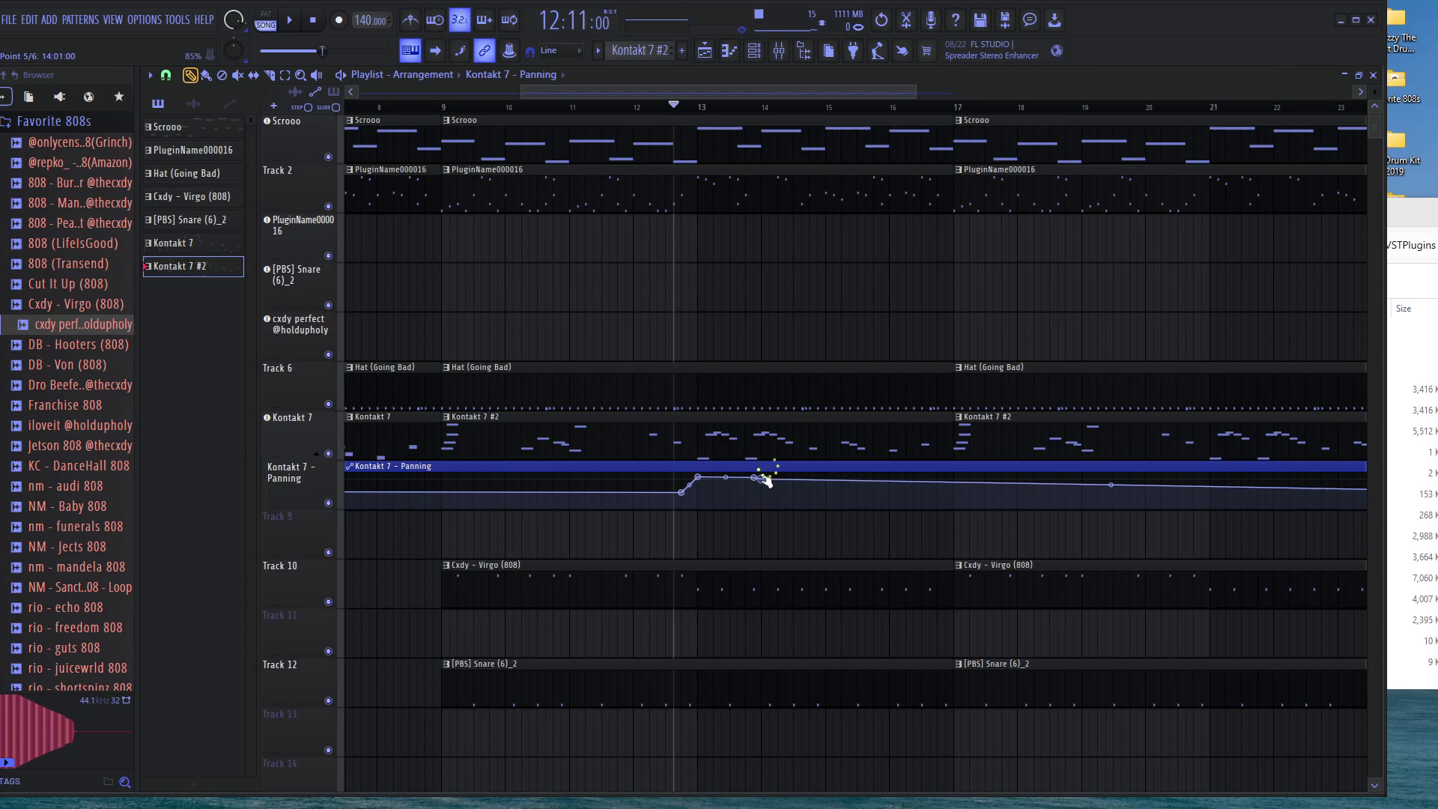
{"action": "left_click_drag", "start_coordinate": [761, 477], "coordinate": [763, 516]}
{"action": "key", "text": "space"}
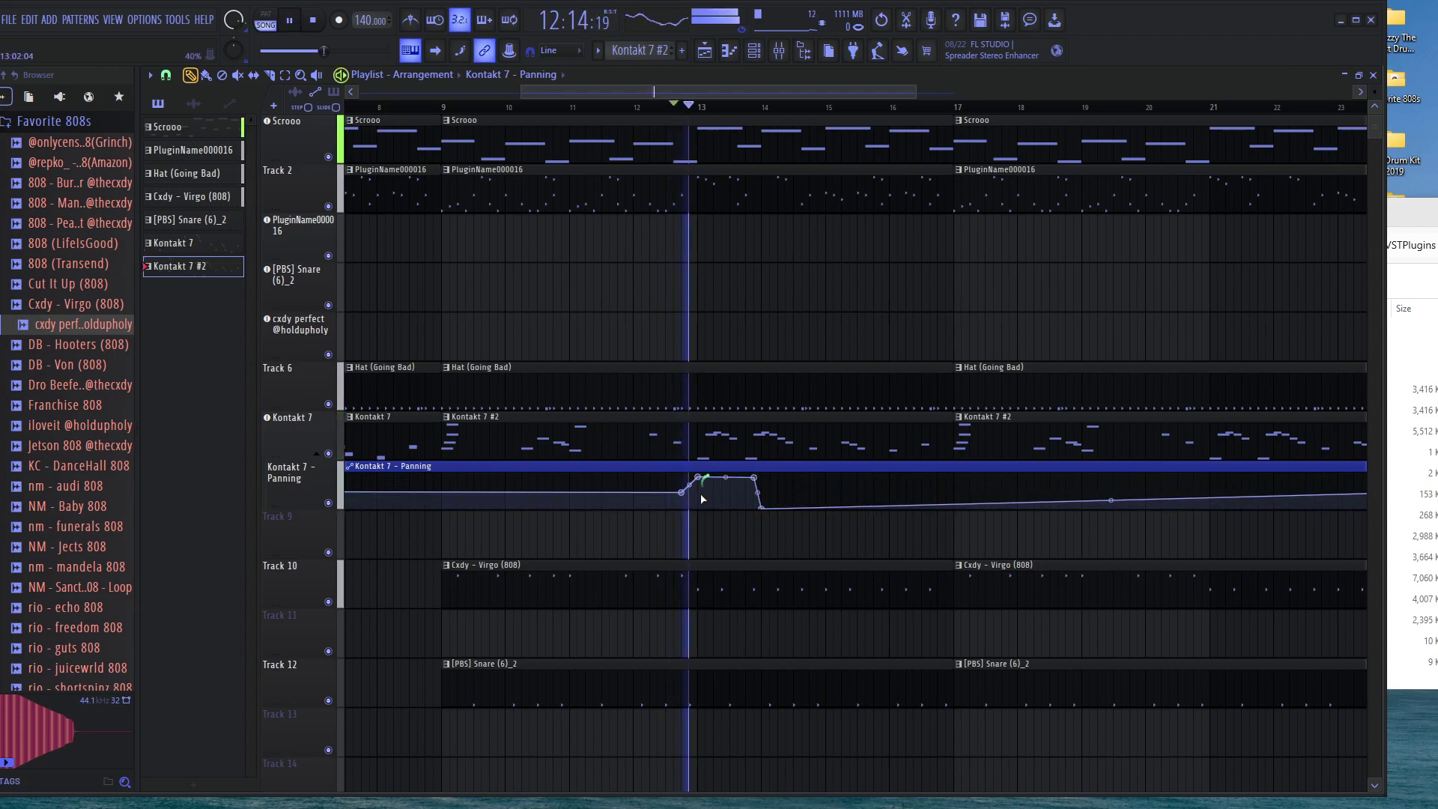
{"action": "key", "text": "space"}
Make the panning rise vertical at 13:01 and its drop vertical late in bar 13, extending the low level into bar 14
{"action": "mouse_move", "coordinate": [682, 492]}
{"action": "left_mouse_down"}
{"action": "mouse_move", "coordinate": [714, 497]}
{"action": "mouse_move", "coordinate": [706, 487]}
{"action": "left_mouse_up"}
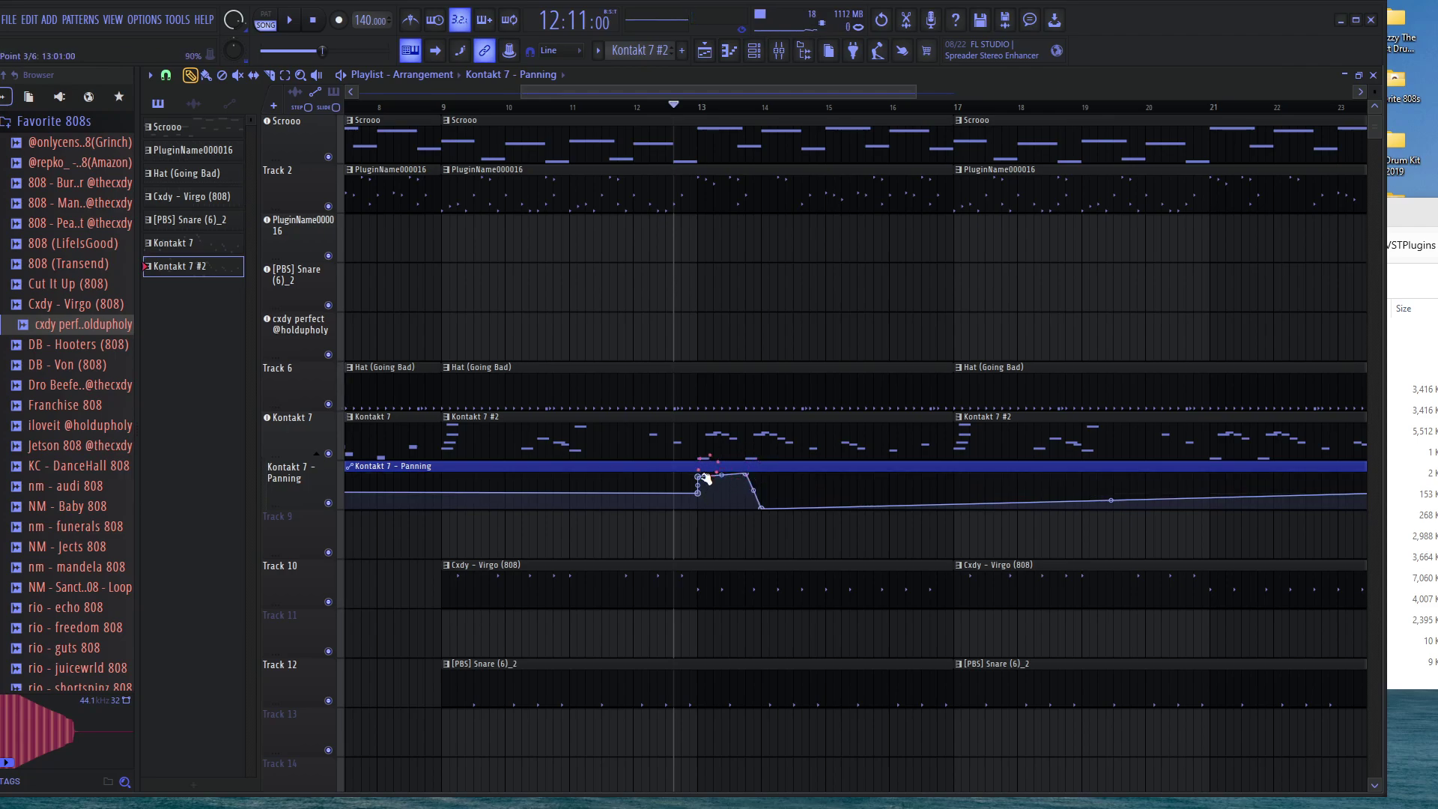
{"action": "mouse_move", "coordinate": [764, 507]}
{"action": "left_mouse_down"}
{"action": "mouse_move", "coordinate": [745, 507]}
{"action": "mouse_move", "coordinate": [787, 510]}
{"action": "left_mouse_up"}
{"action": "right_click", "coordinate": [793, 509]}
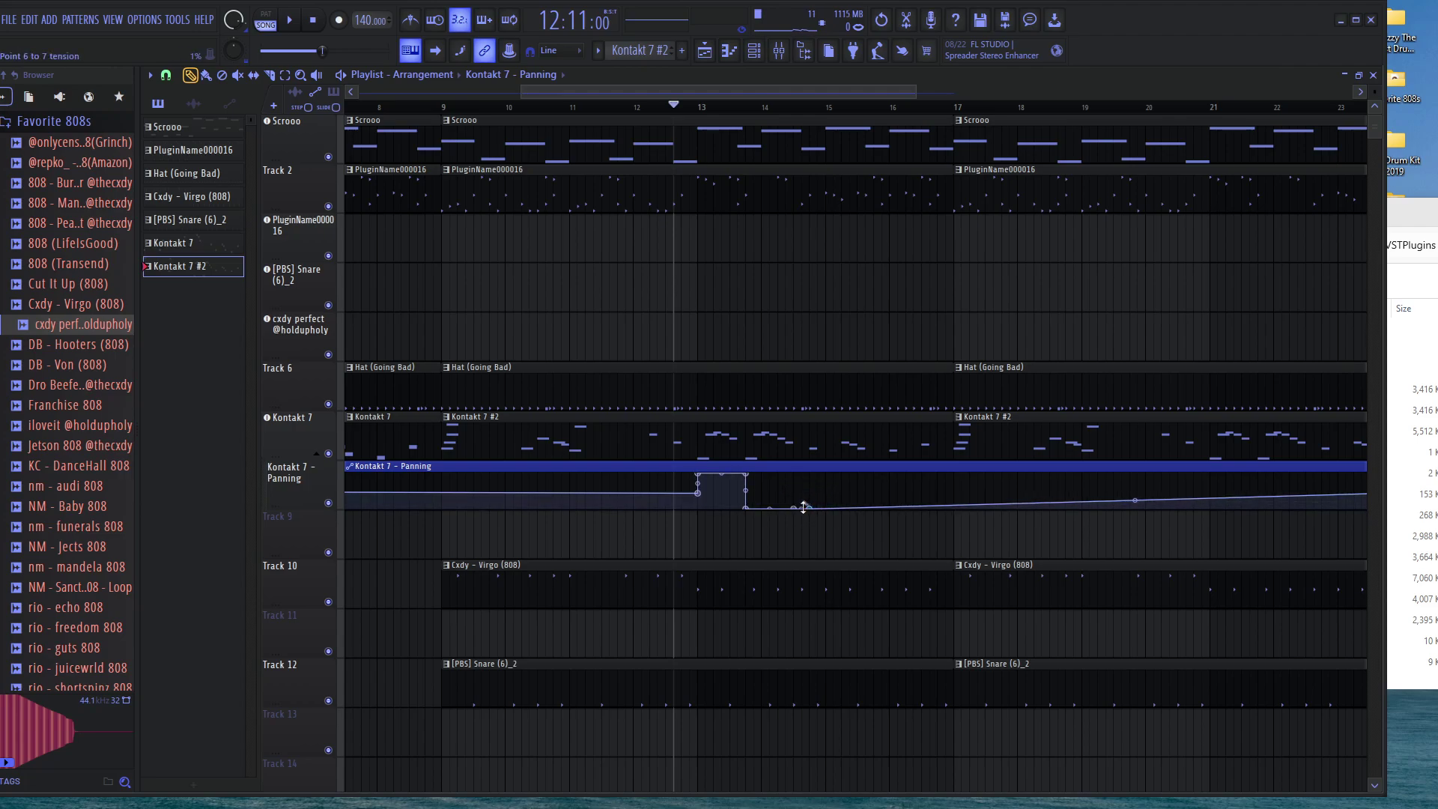
Return the panning to about centre midway through bar 14 and audition the curve from 12:11
{"action": "mouse_move", "coordinate": [812, 512]}
{"action": "left_mouse_down"}
{"action": "mouse_move", "coordinate": [799, 478]}
{"action": "mouse_move", "coordinate": [798, 490]}
{"action": "left_mouse_up"}
{"action": "key", "text": "space"}
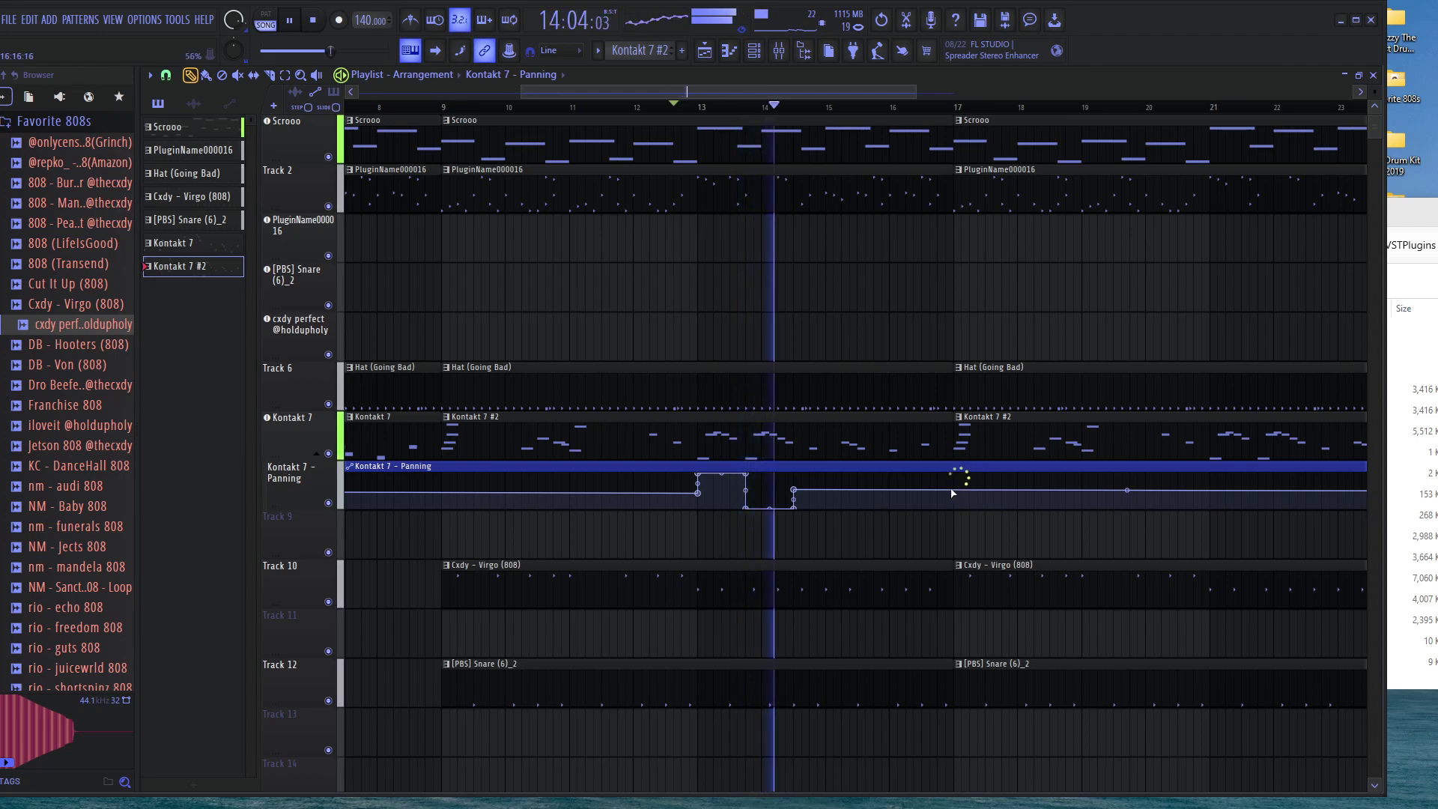
{"action": "key", "text": "space"}
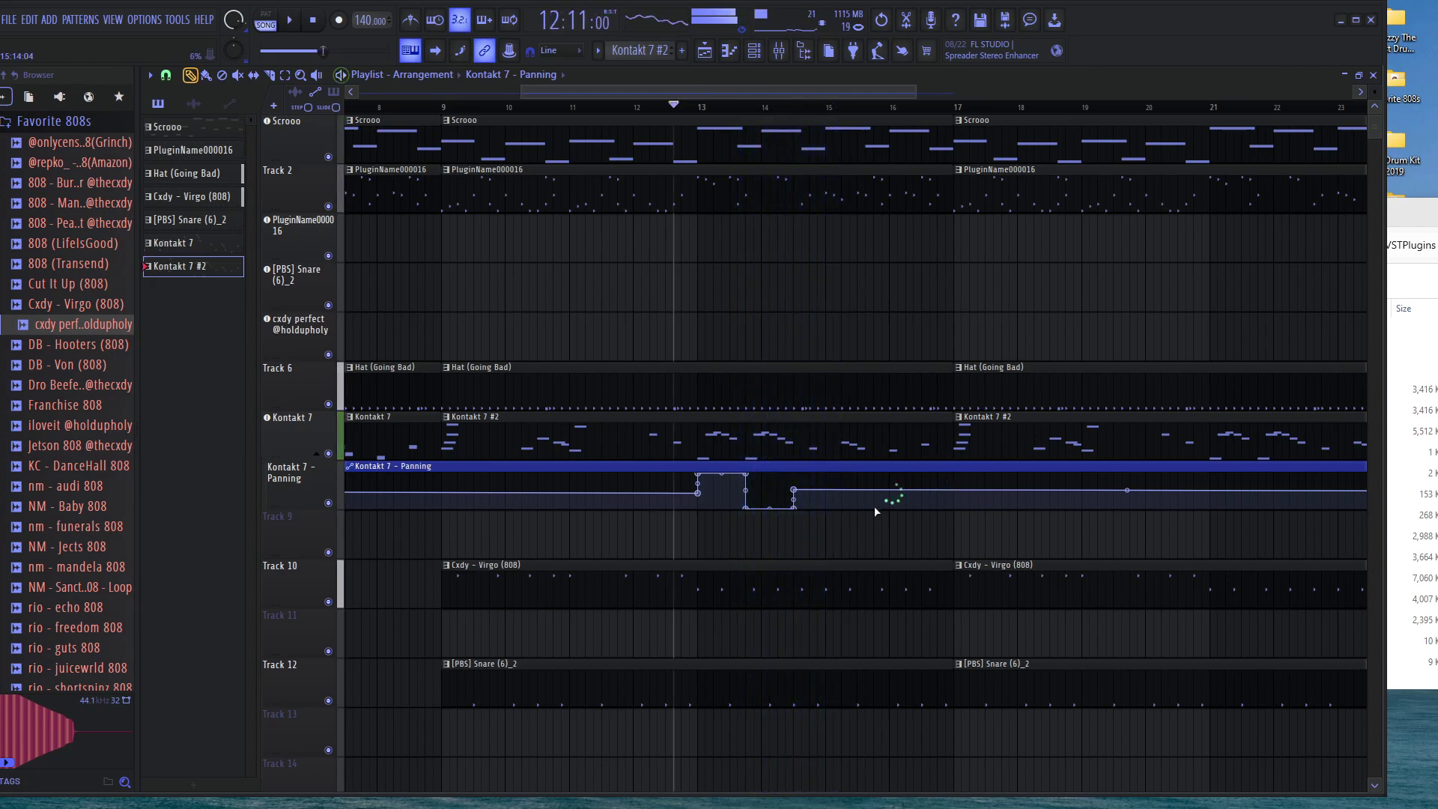
{"action": "scroll", "coordinate": [760, 504], "scroll_direction": "up", "scroll_amount": 2}
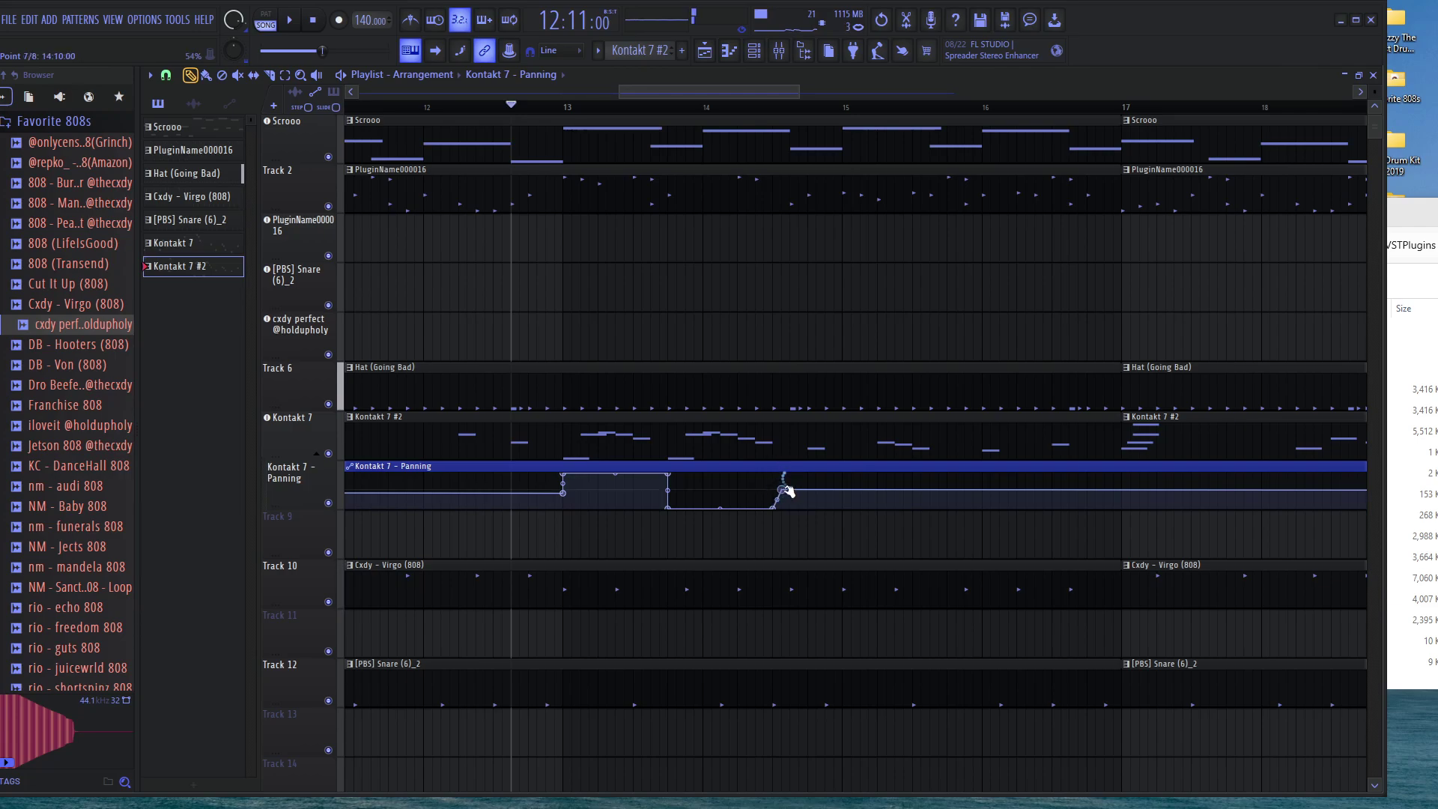
Audition the panning curve from 12:11 and trim the Kontakt 7 panning clip to four bars starting at 11:09
{"action": "key", "text": "space"}
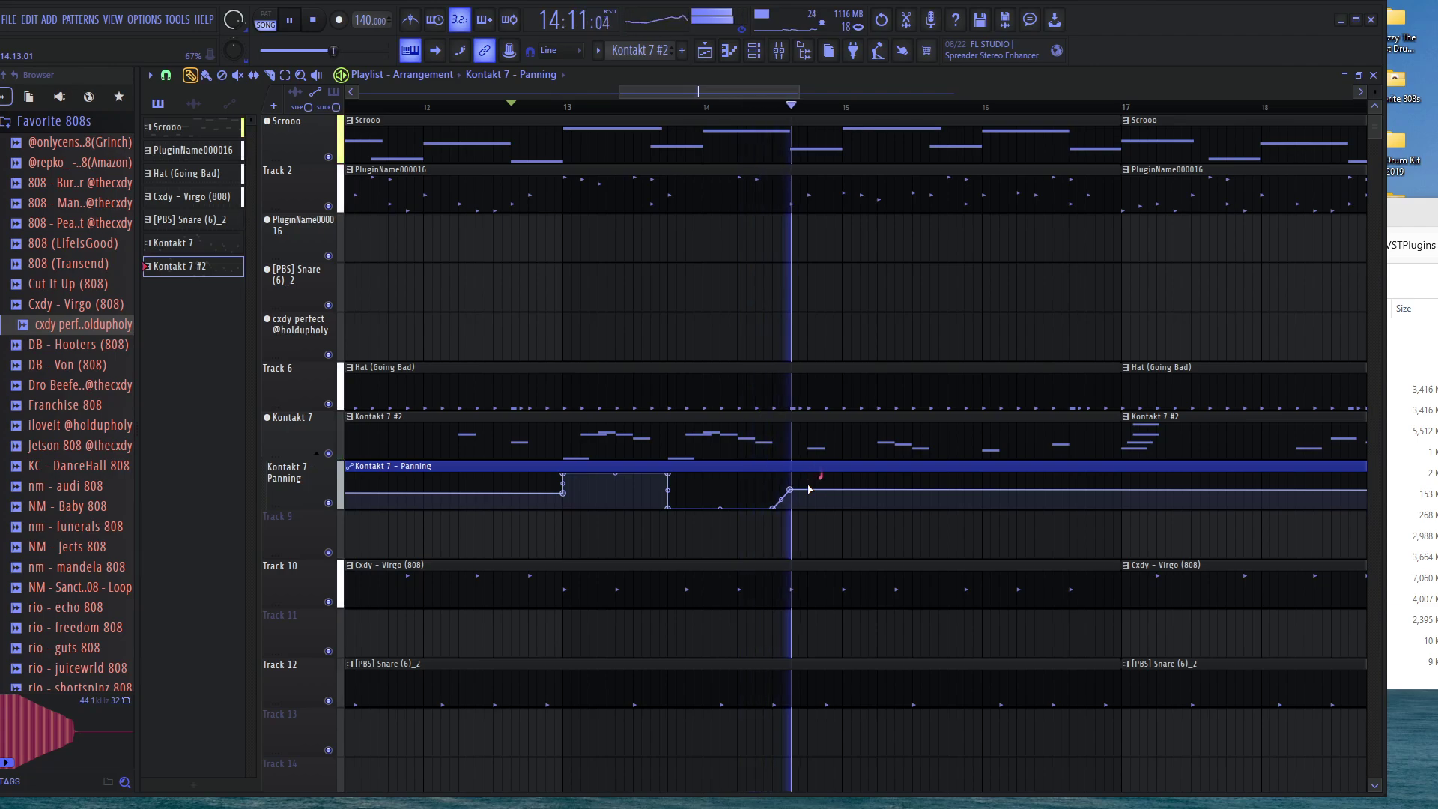
{"action": "left_click", "coordinate": [876, 491]}
{"action": "scroll", "coordinate": [831, 617], "scroll_direction": "down", "scroll_amount": 6}
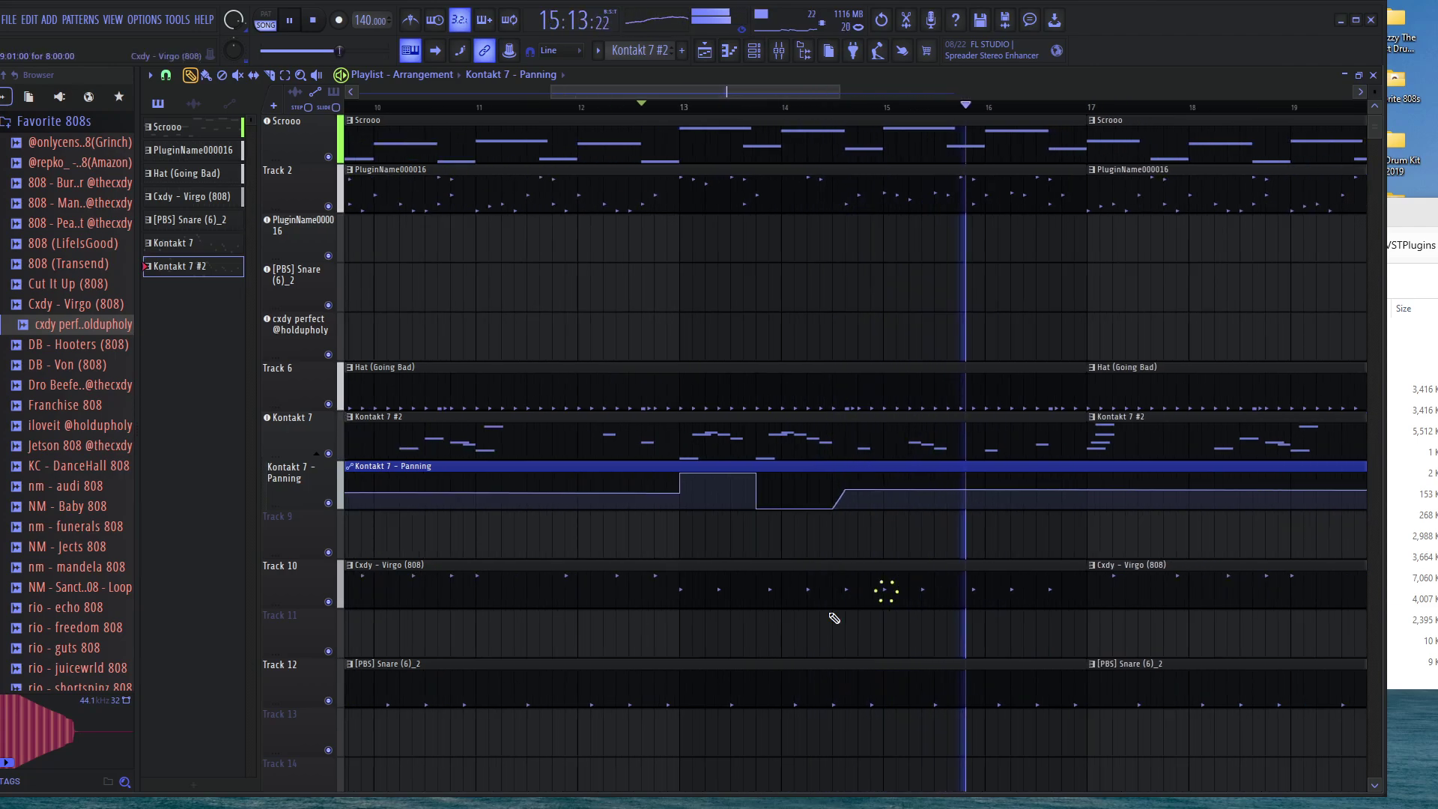
{"action": "key", "text": "space"}
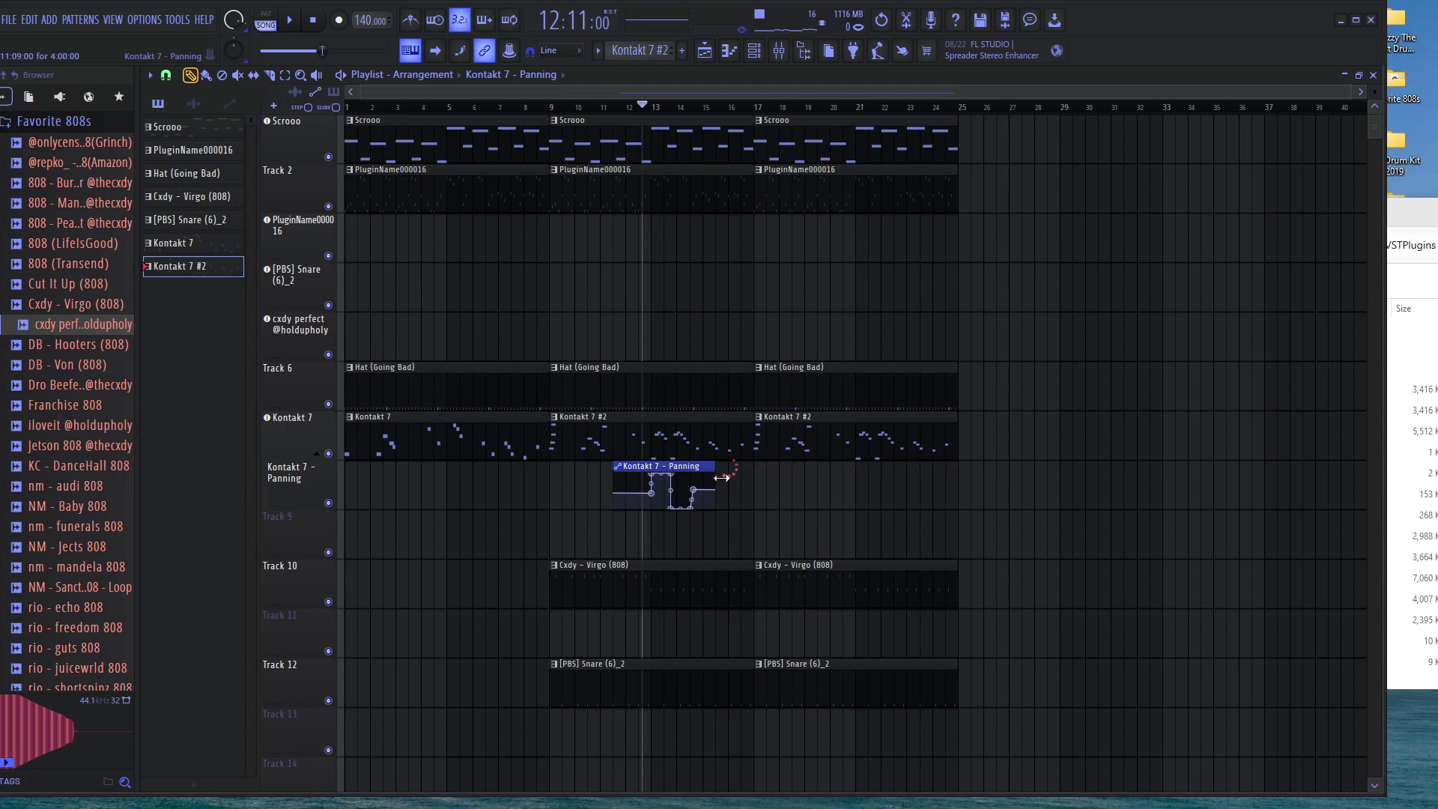
Reduce the panning extremes, lowering the raised level from 13:01 to about 79% and lifting the low level slightly off the minimum
{"action": "key", "text": "space"}
{"action": "key", "text": "space"}
{"action": "scroll", "coordinate": [650, 511], "scroll_direction": "up", "scroll_amount": 5}
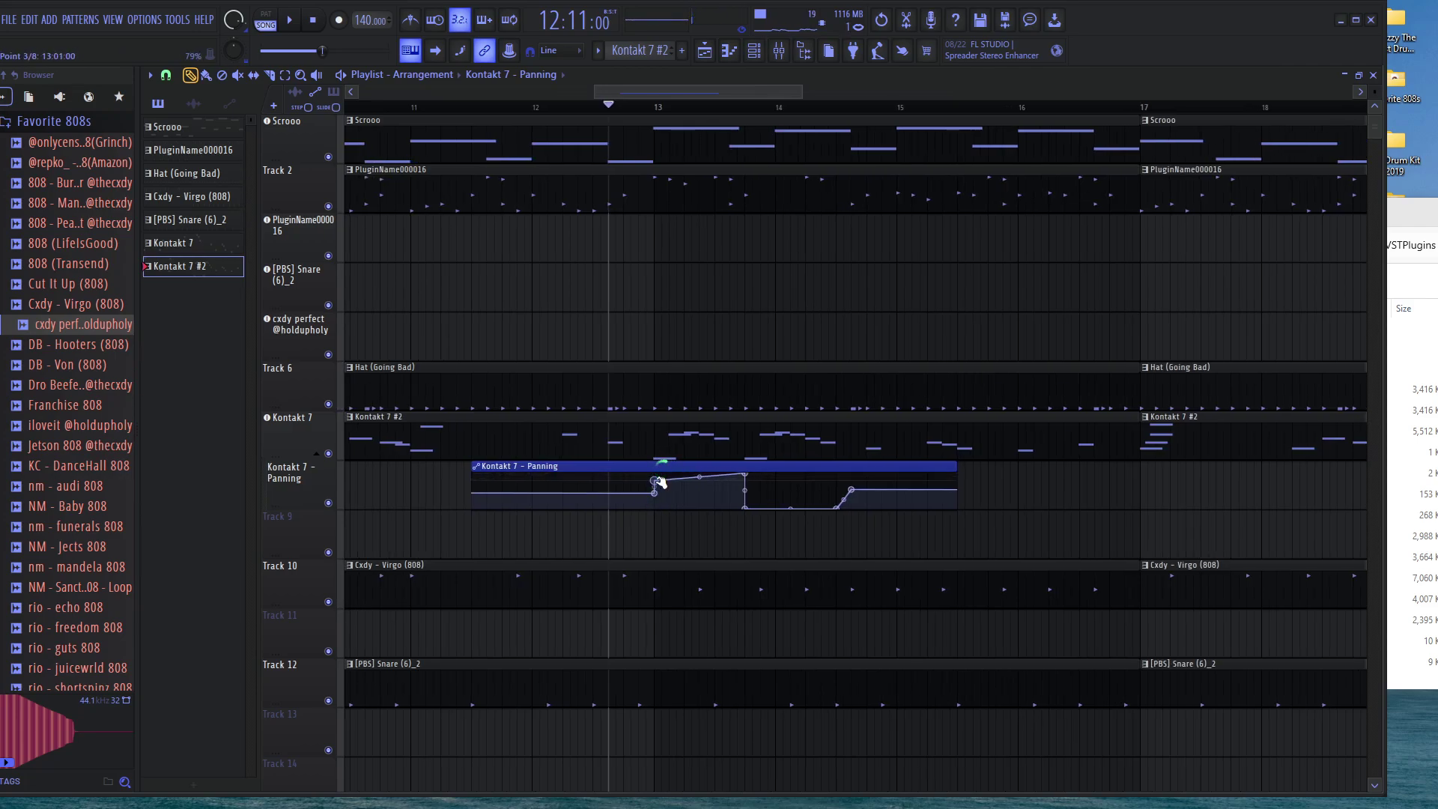
{"action": "left_click", "coordinate": [748, 471]}
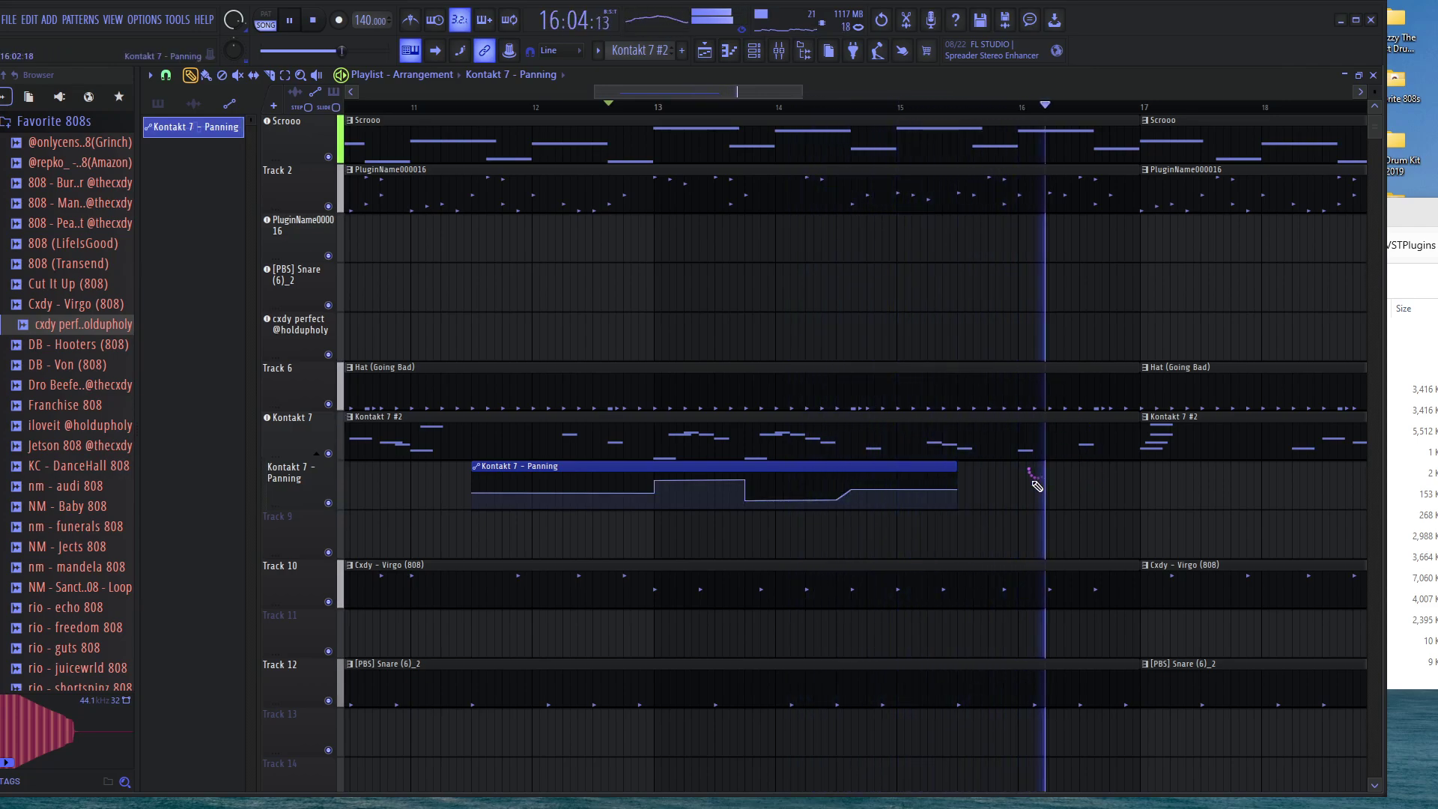
Duplicate the Kontakt 7 panning clip on its track, starting at 19:09 so its rise aligns with bar 21
{"action": "scroll", "coordinate": [1033, 486], "scroll_direction": "down", "scroll_amount": 5}
{"action": "left_click_drag", "start_coordinate": [798, 468], "coordinate": [1105, 473]}
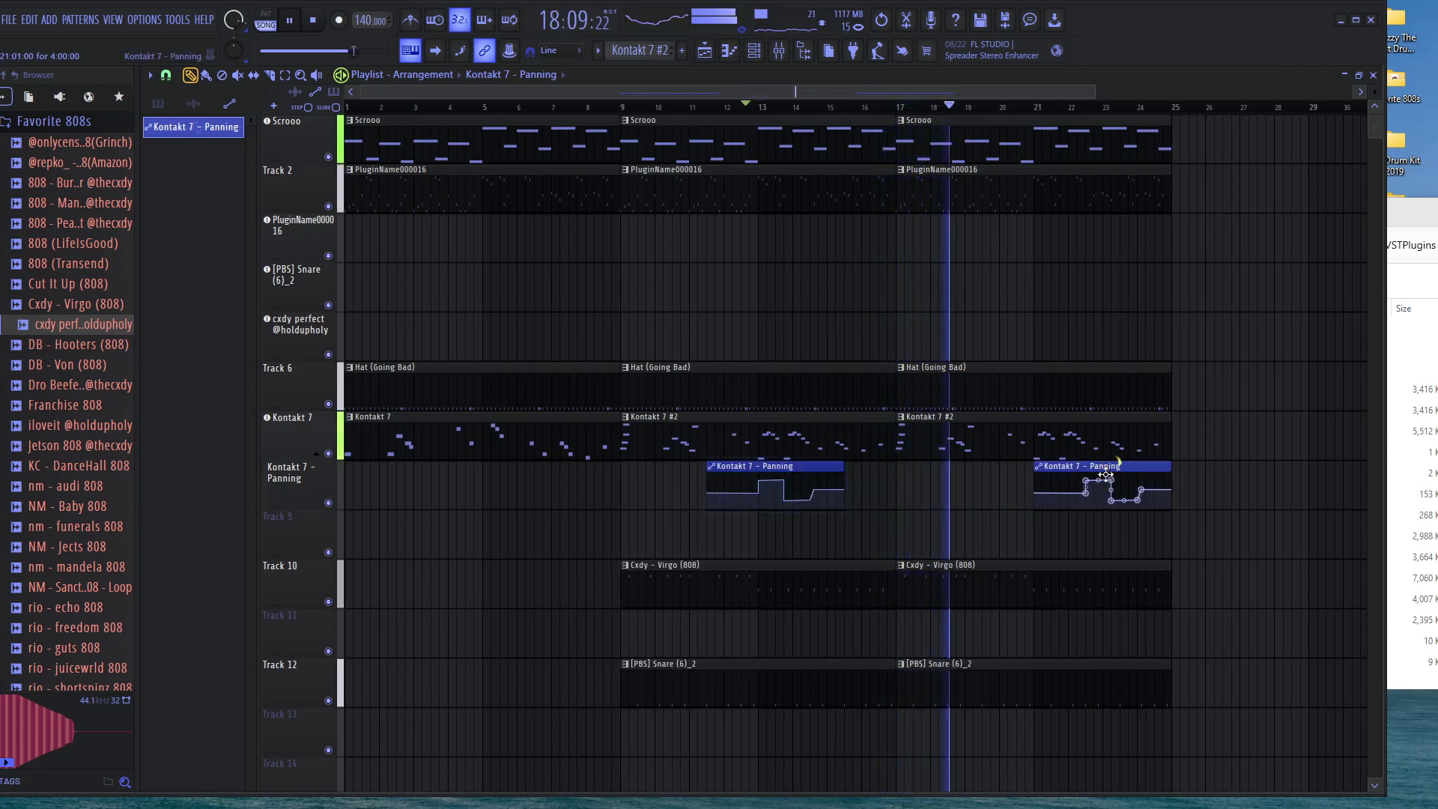
{"action": "scroll", "coordinate": [990, 515], "scroll_direction": "up", "scroll_amount": 1}
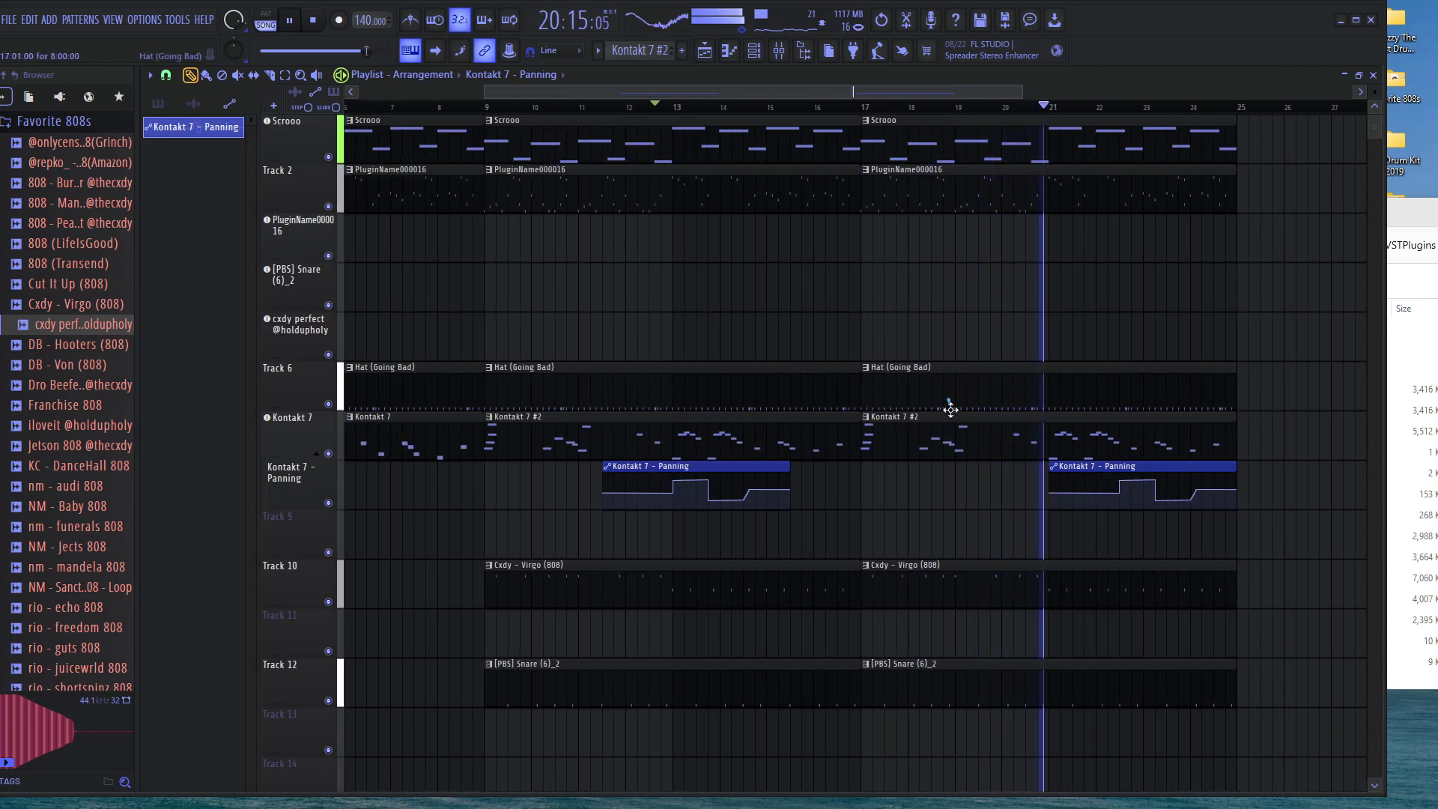
{"action": "left_click_drag", "start_coordinate": [1165, 465], "coordinate": [1100, 459]}
Audition both panned sections from 12:11 through bar 23, stop playback, and switch to OBS
{"action": "key", "text": "space"}
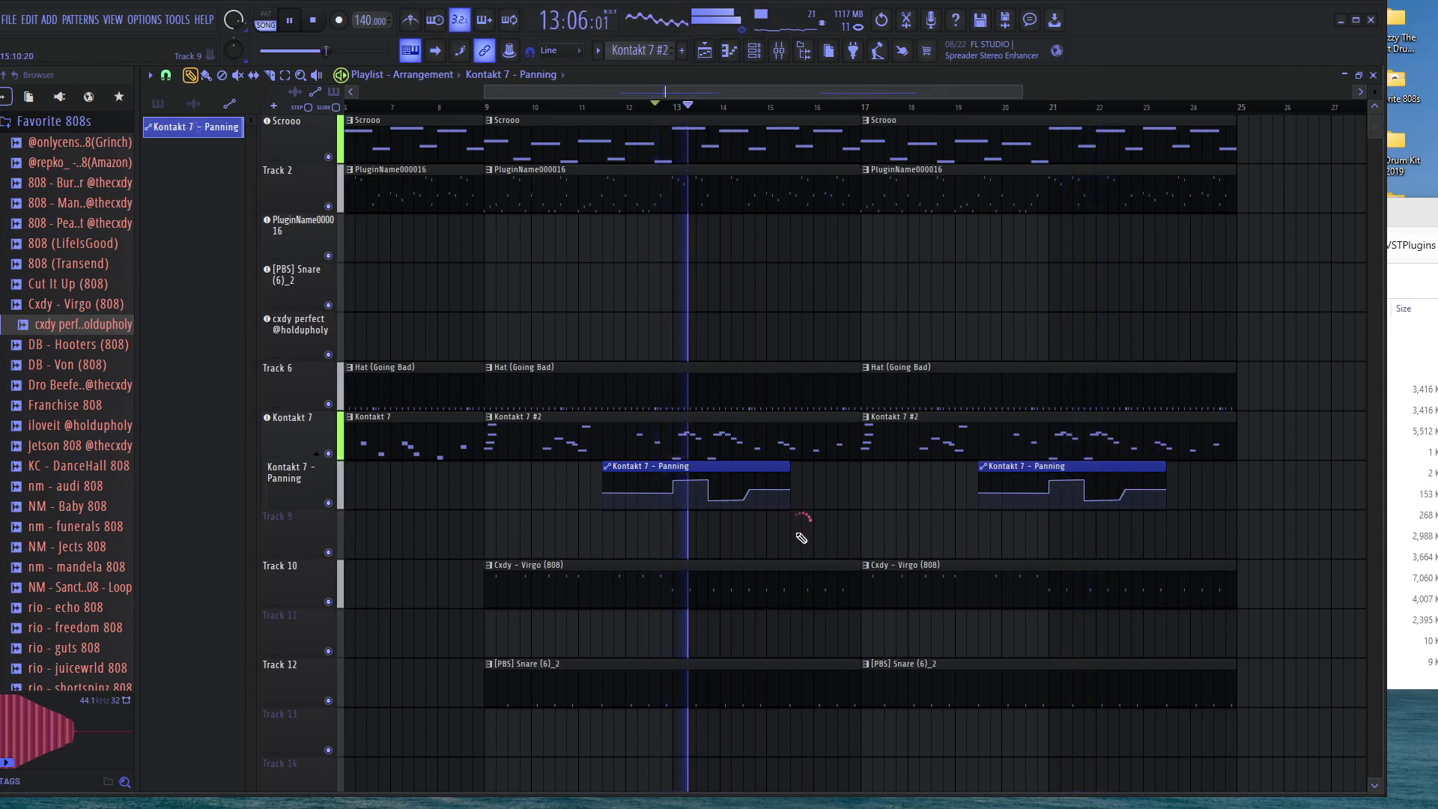
{"action": "scroll", "coordinate": [805, 537], "scroll_direction": "down", "scroll_amount": 2}
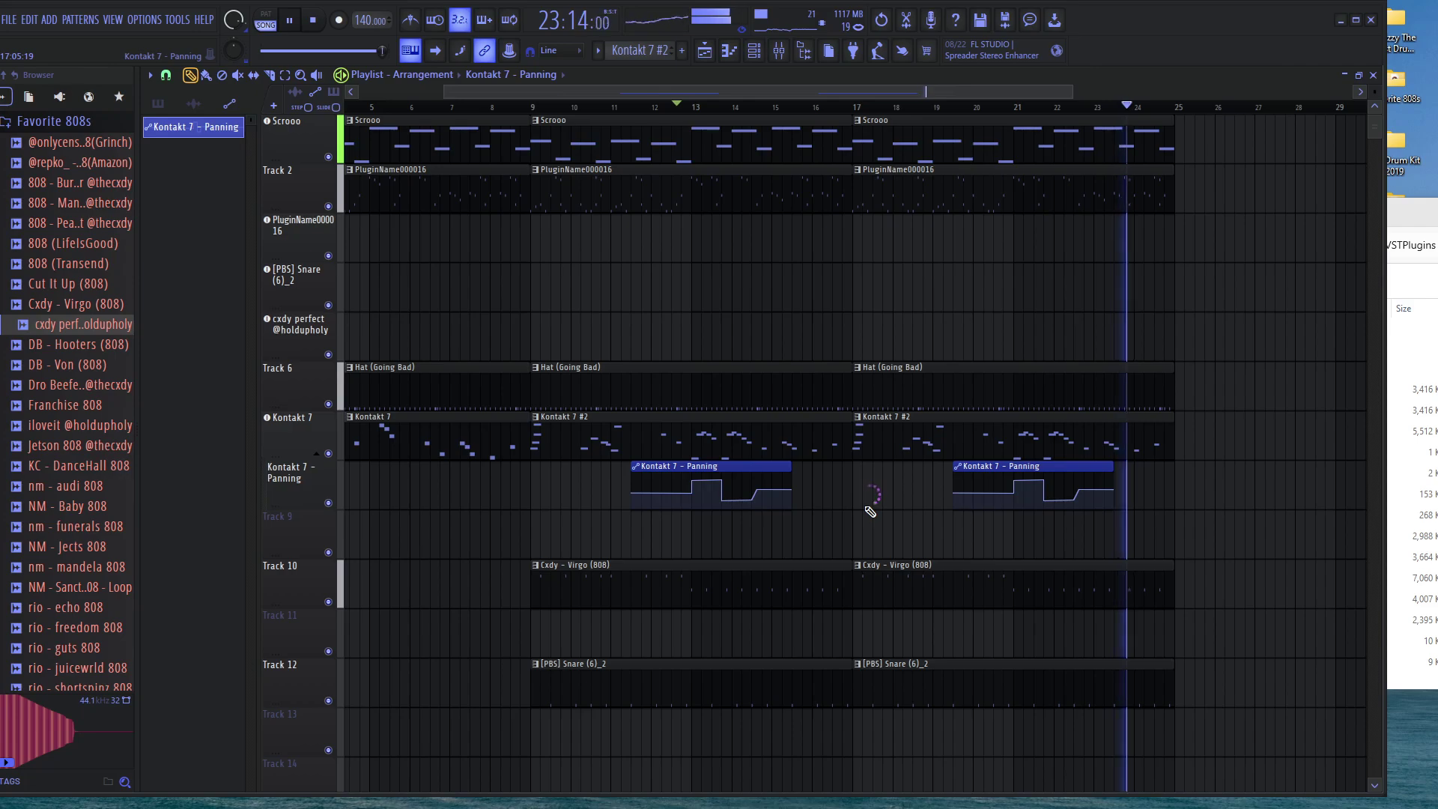
{"action": "scroll", "coordinate": [761, 492], "scroll_direction": "down", "scroll_amount": 2}
{"action": "key", "text": "space"}
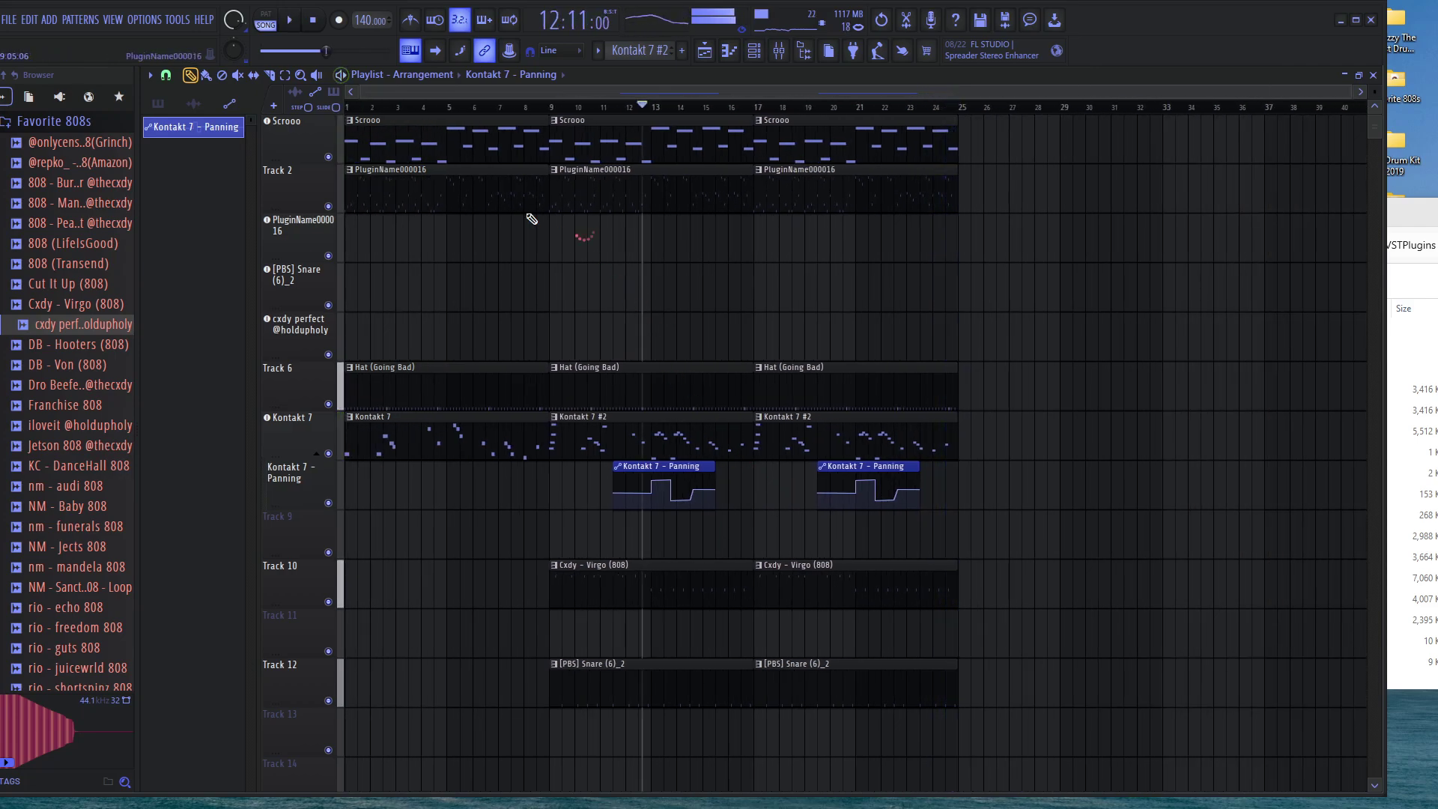
{"action": "left_click", "coordinate": [952, 805]}
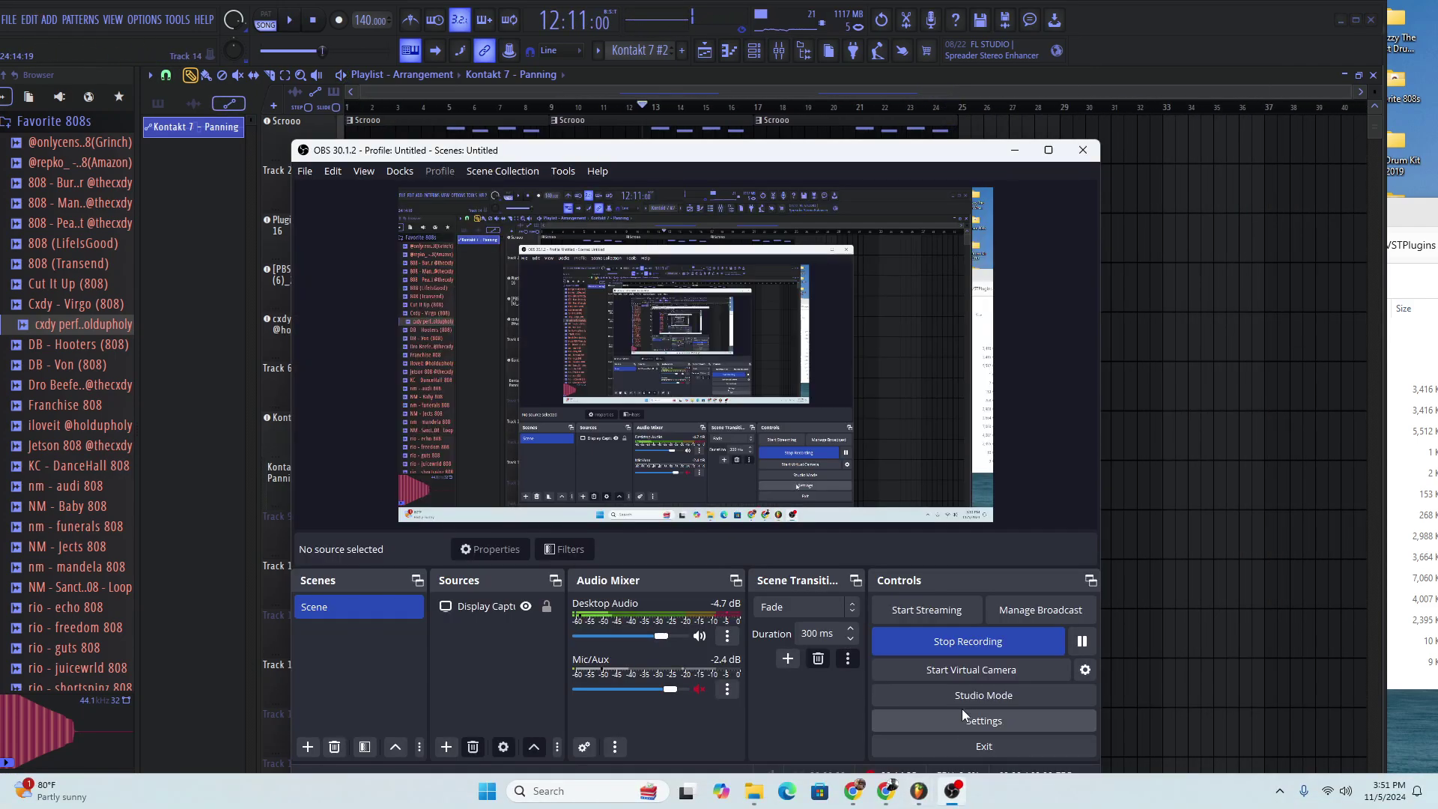